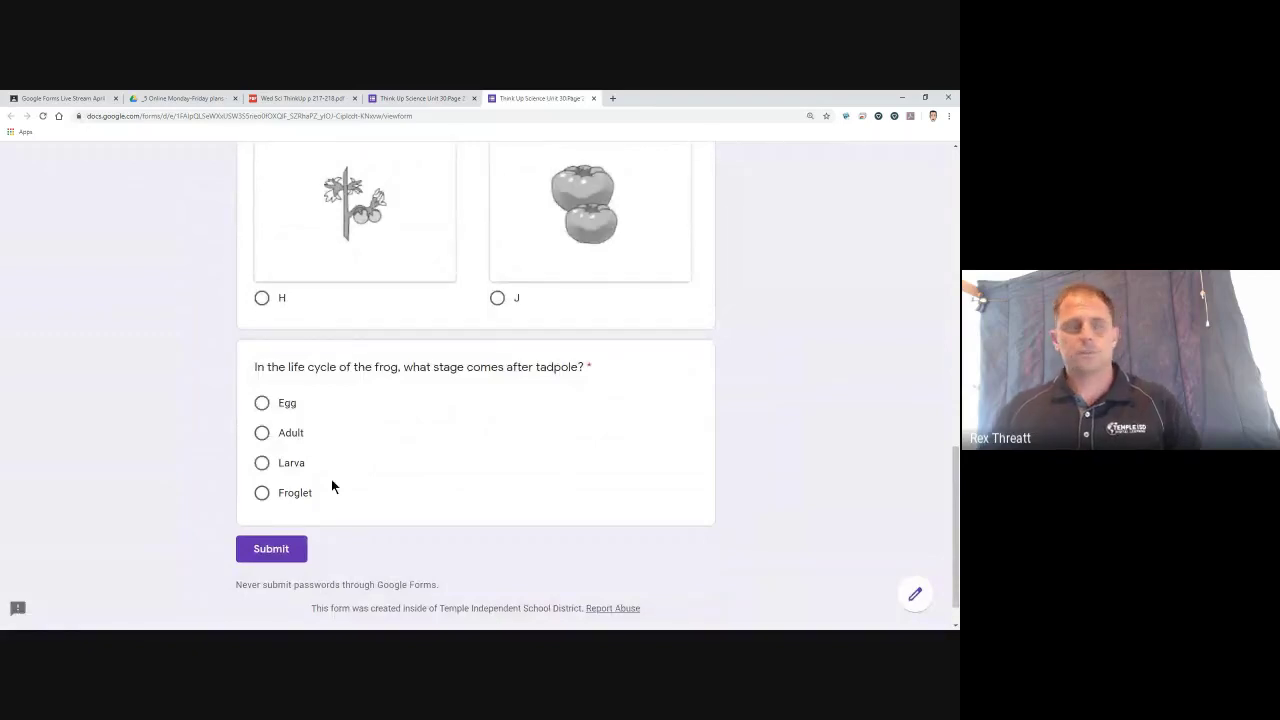
- Review the required questions in the form preview, from the plant life cycle sequence to the frog life cycle question
left_click_drag(577, 367, 588, 367)
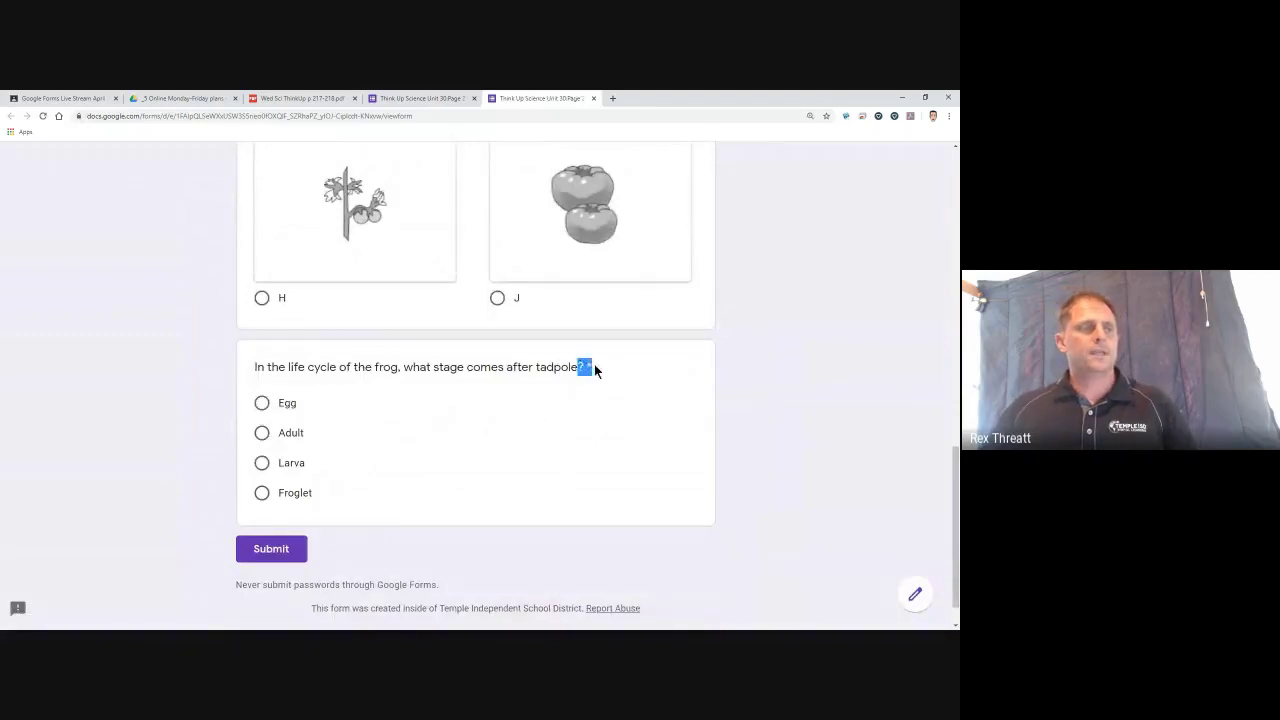
left_click(607, 374)
scroll(608, 374, "up", 4)
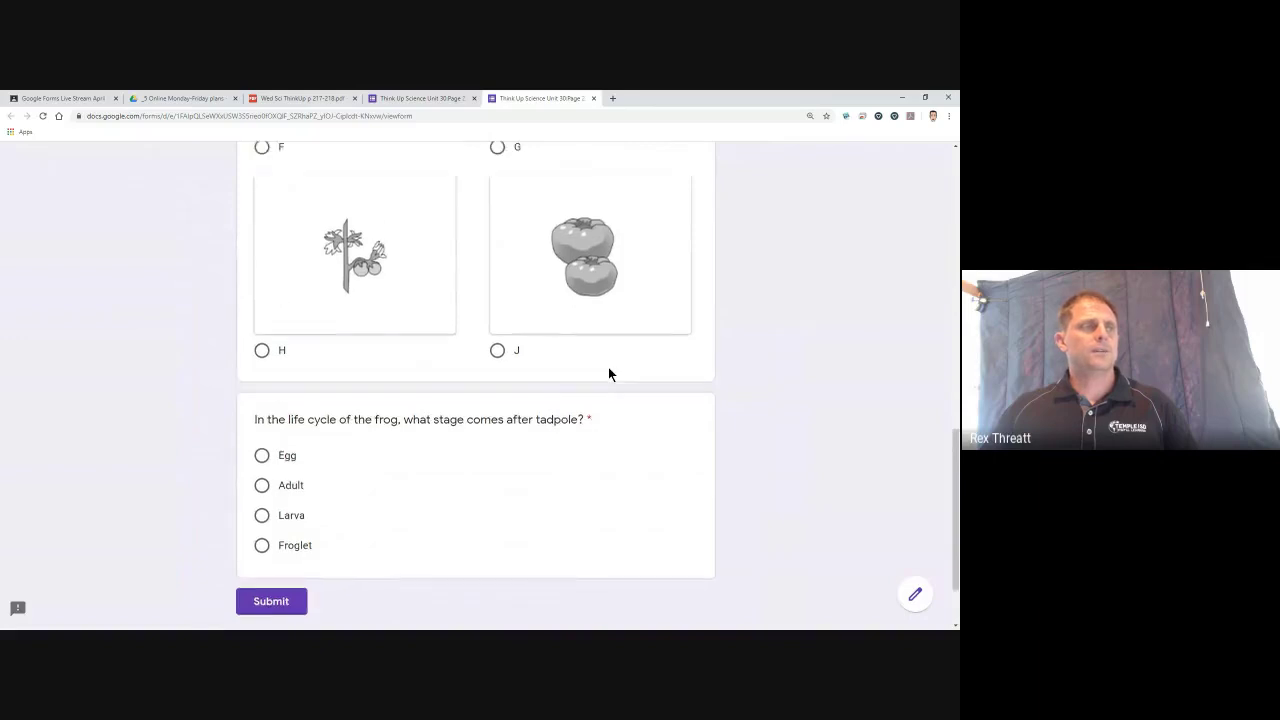
scroll(608, 367, "up", 1)
left_click_drag(593, 246, 610, 268)
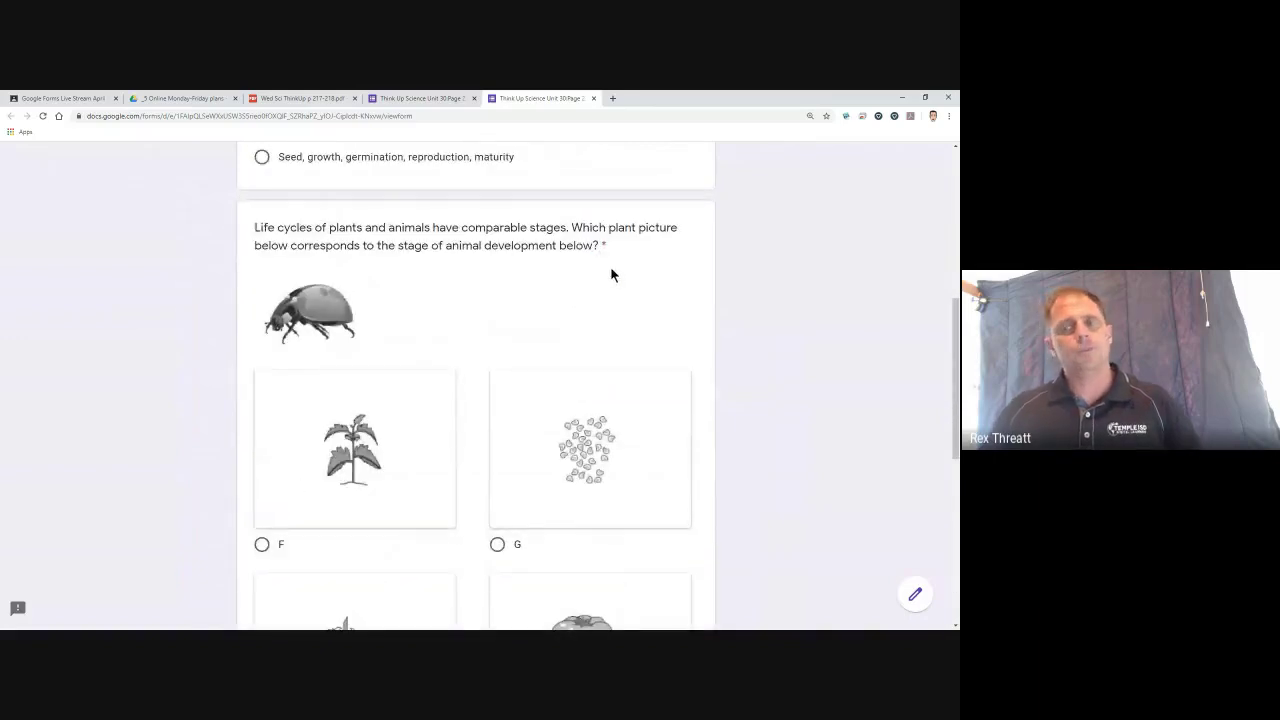
scroll(612, 272, "up", 1)
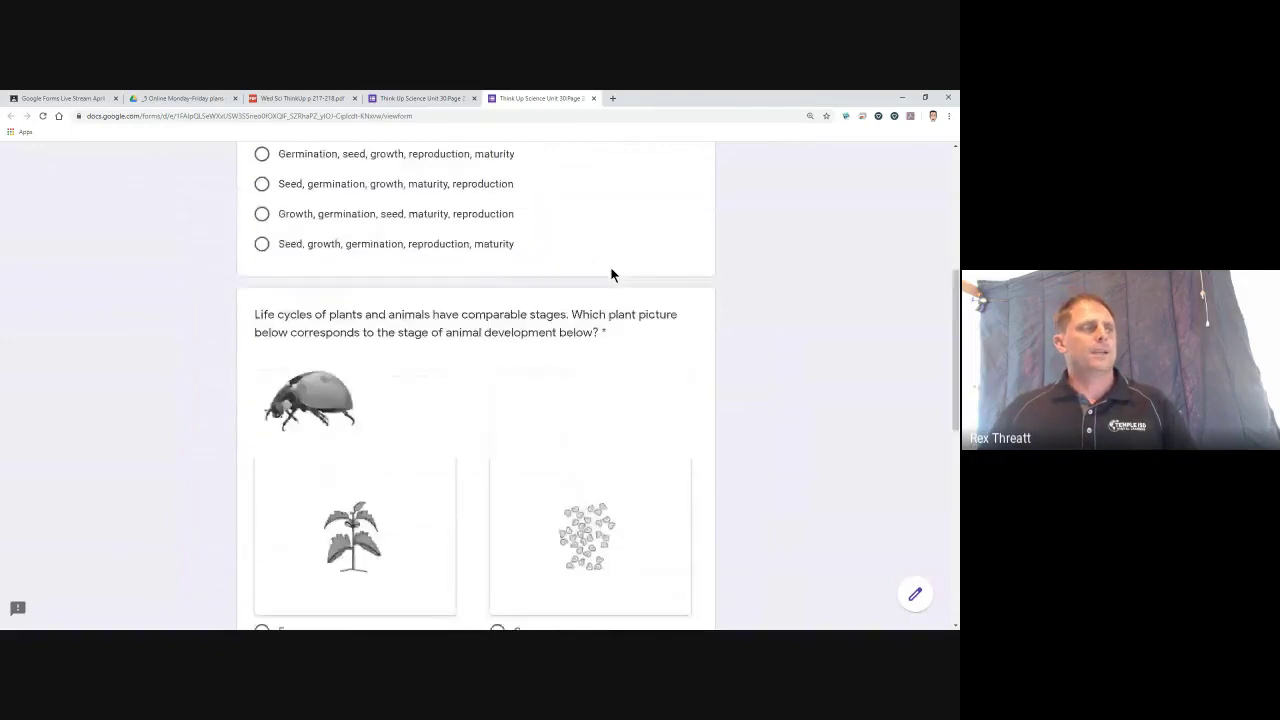
scroll(610, 272, "up", 2)
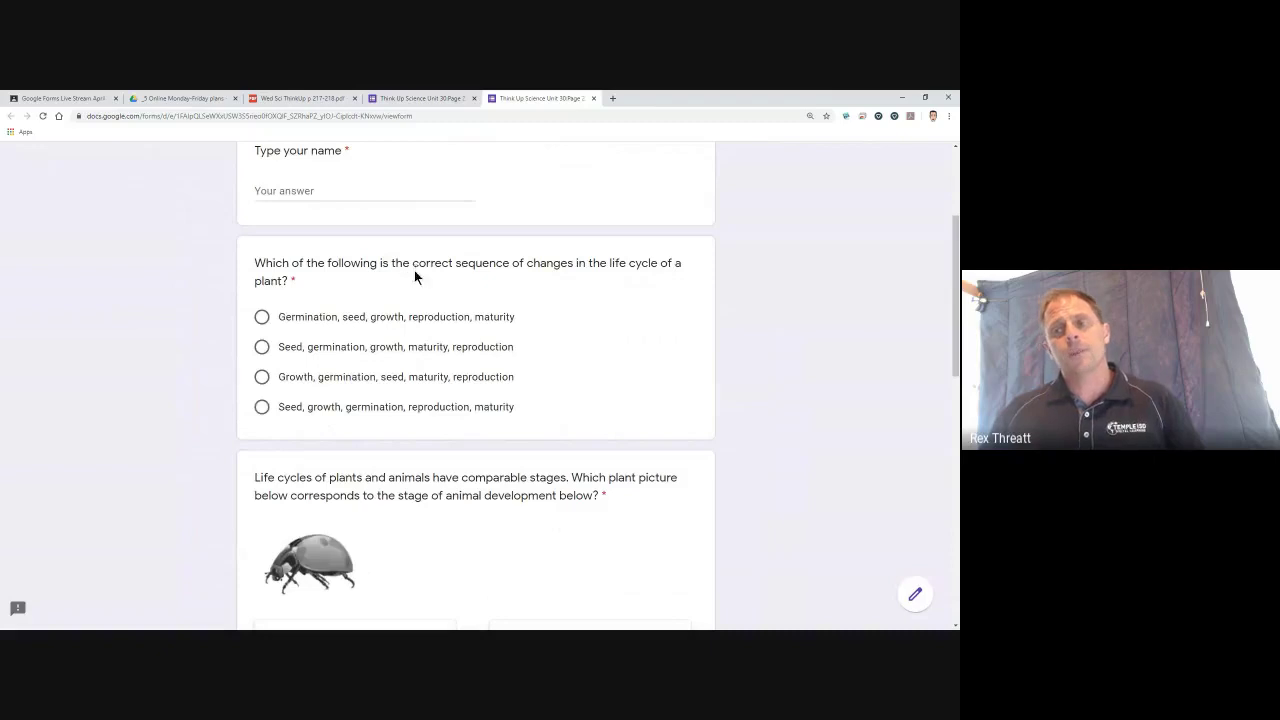
scroll(382, 304, "down", 2)
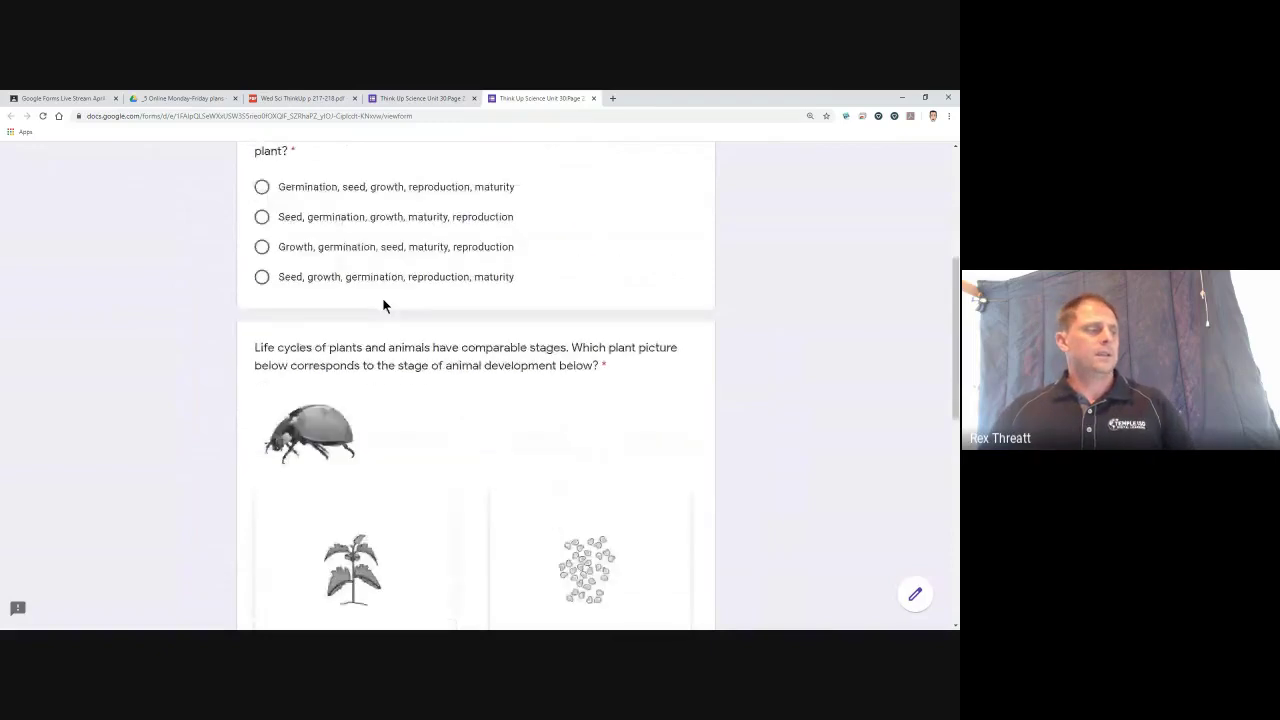
scroll(382, 304, "down", 5)
scroll(382, 297, "down", 2)
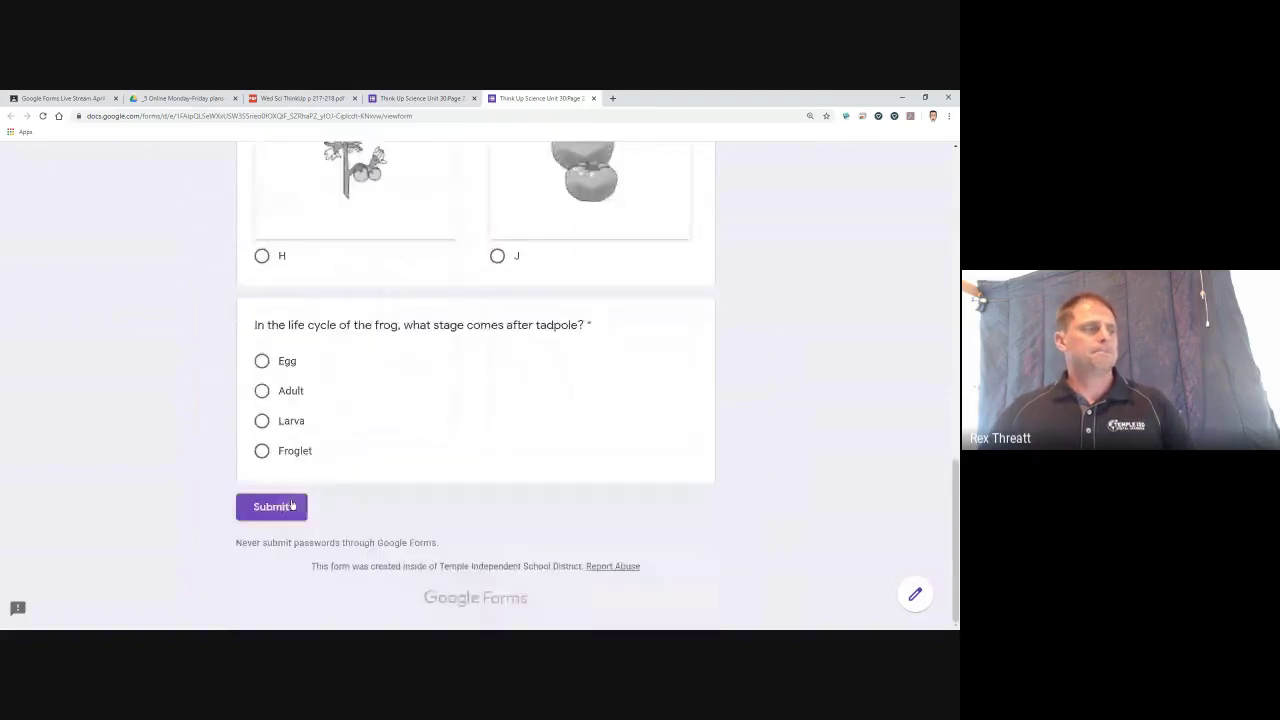
- Try submitting the previewed form without answers, check the flagged questions, and close the preview
left_click(271, 506)
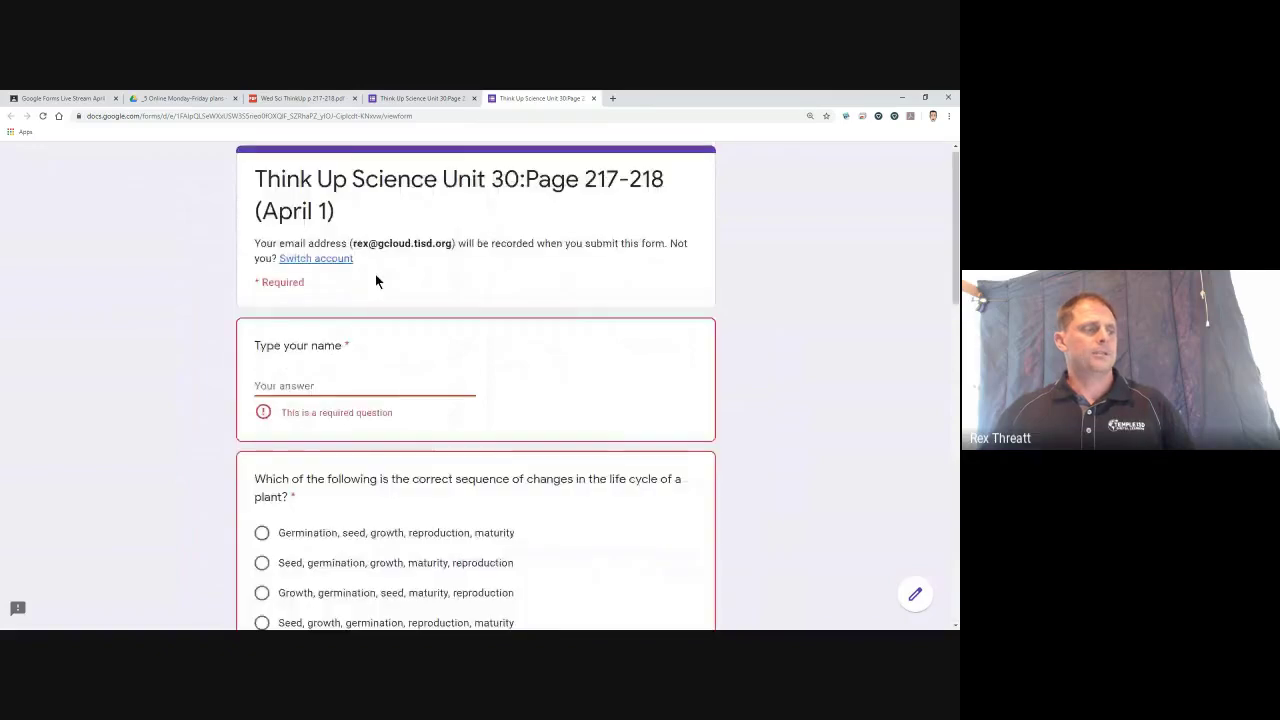
scroll(478, 410, "down", 2)
scroll(482, 450, "down", 3)
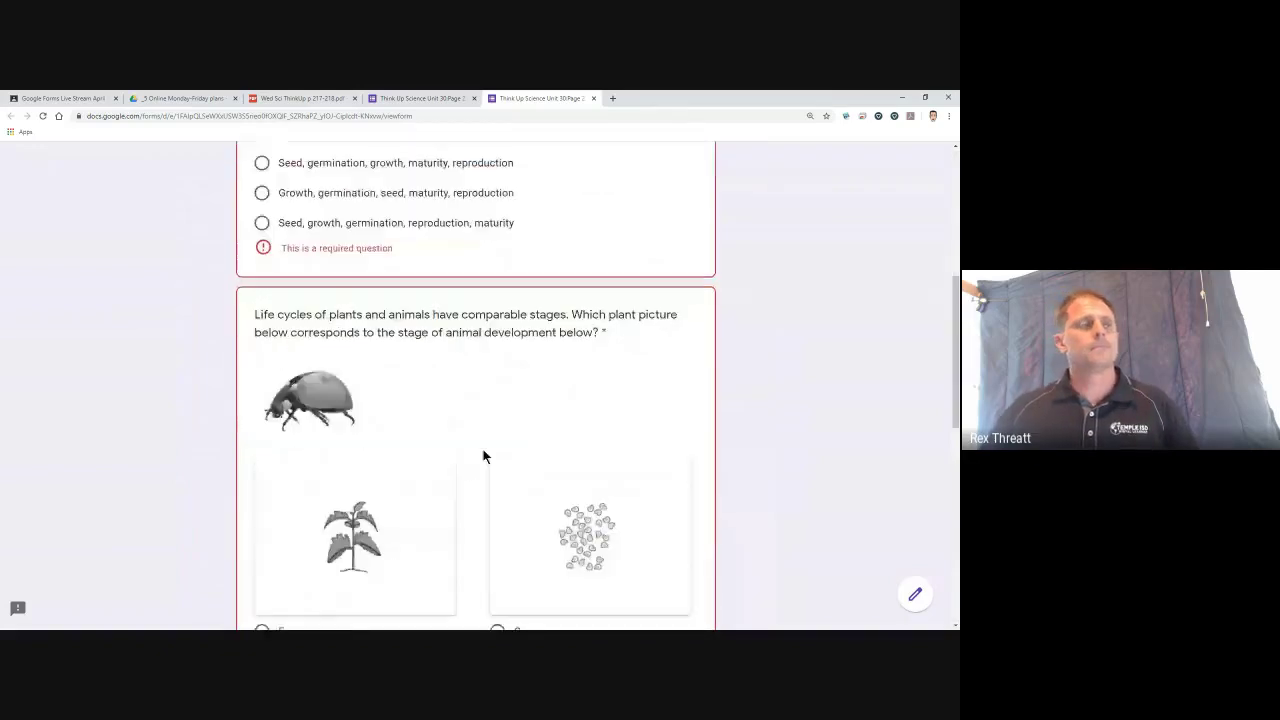
left_click(593, 98)
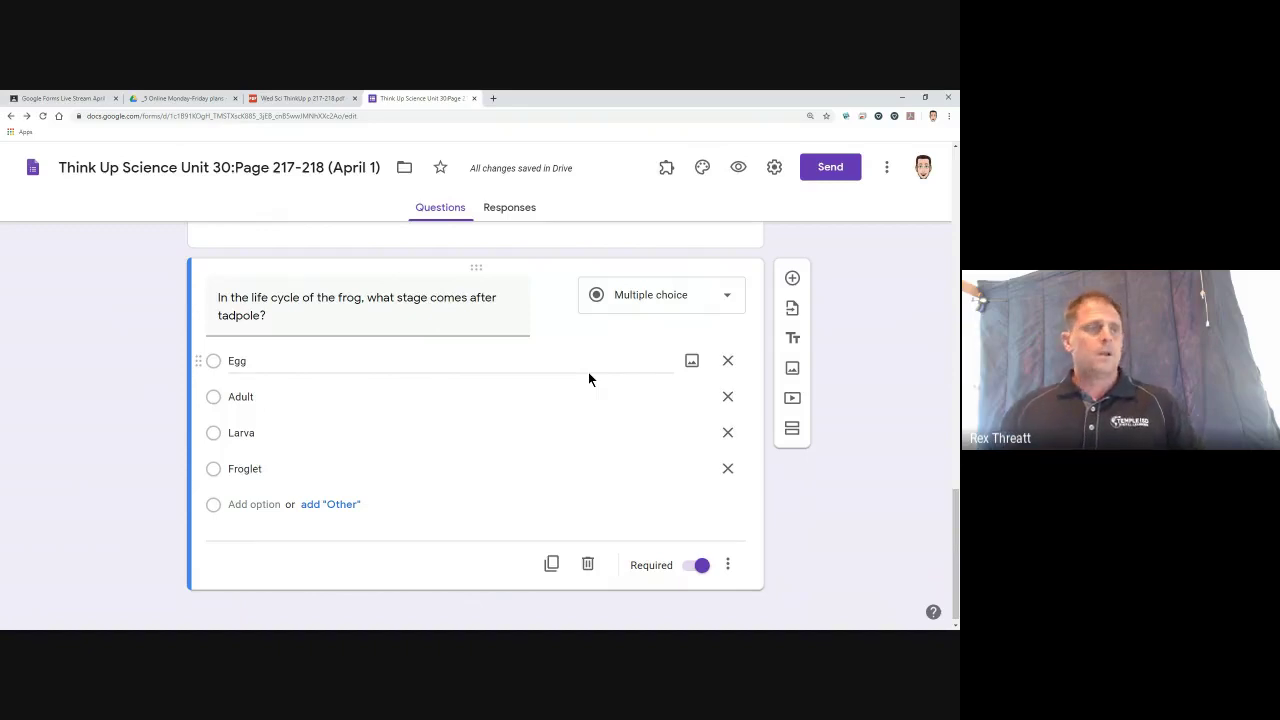
- Turn on Make this a quiz in the form's settings
scroll(588, 372, "up", 1)
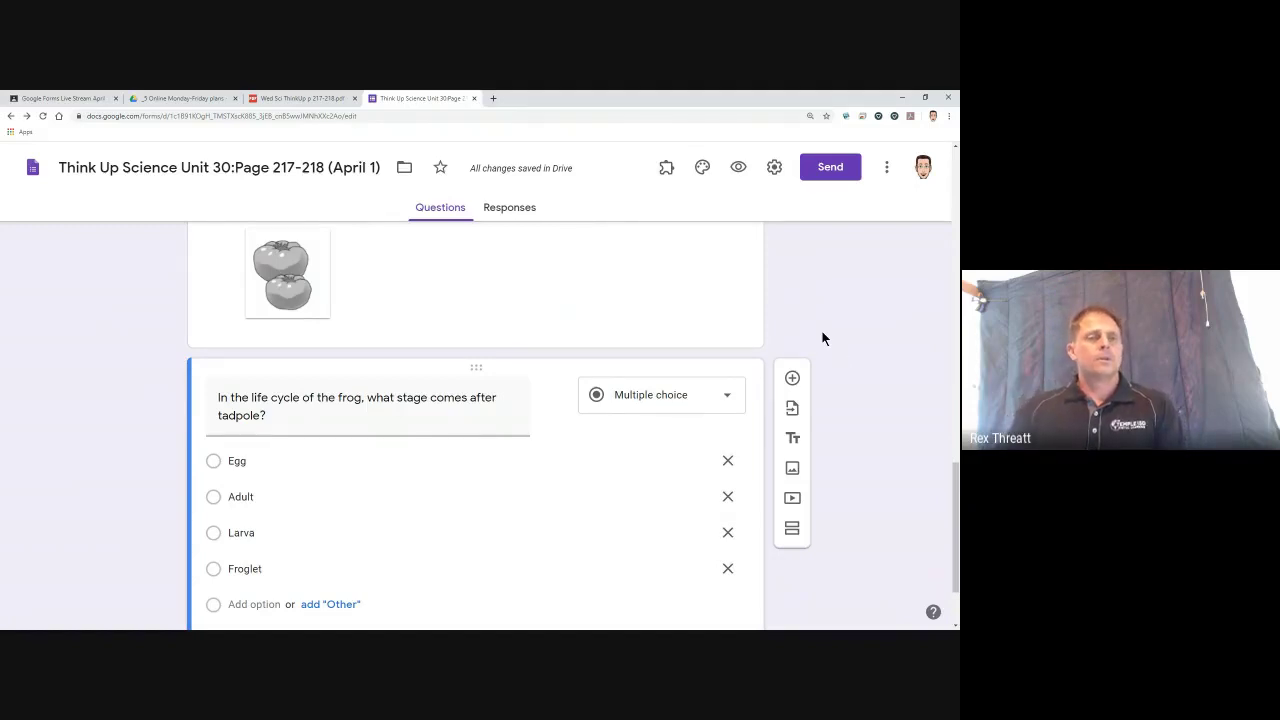
scroll(822, 332, "up", 2)
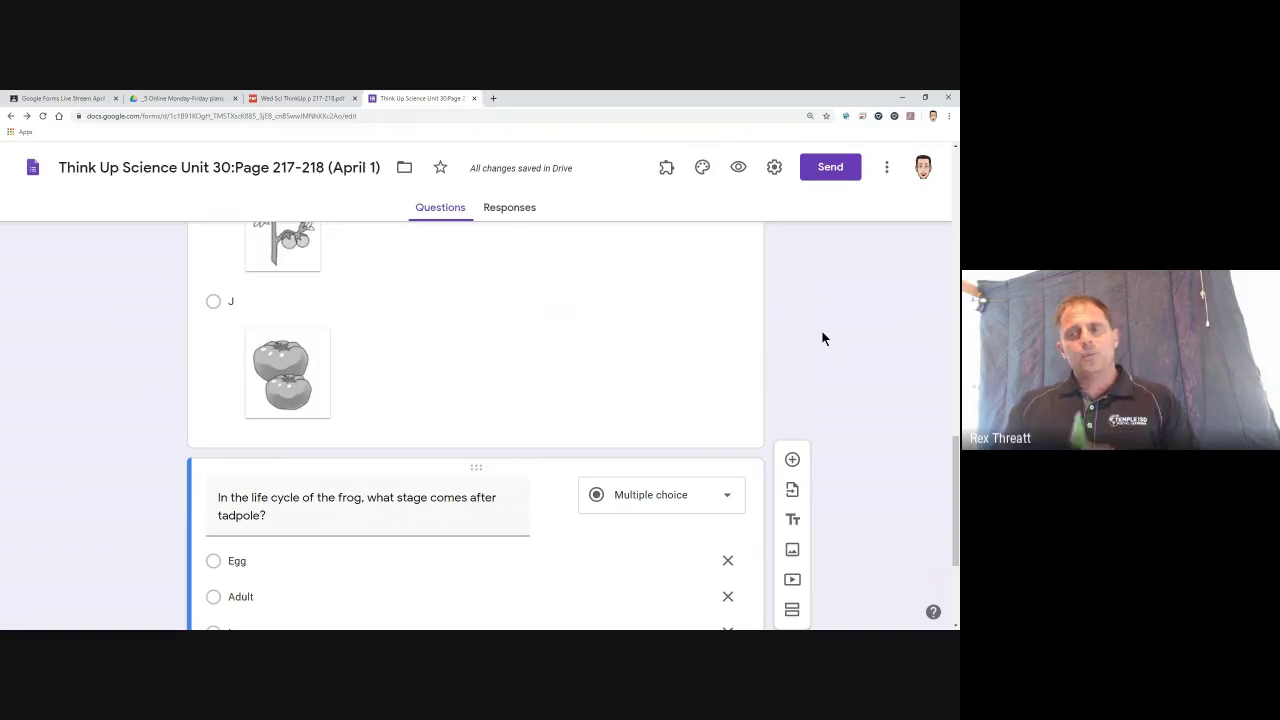
left_click(775, 170)
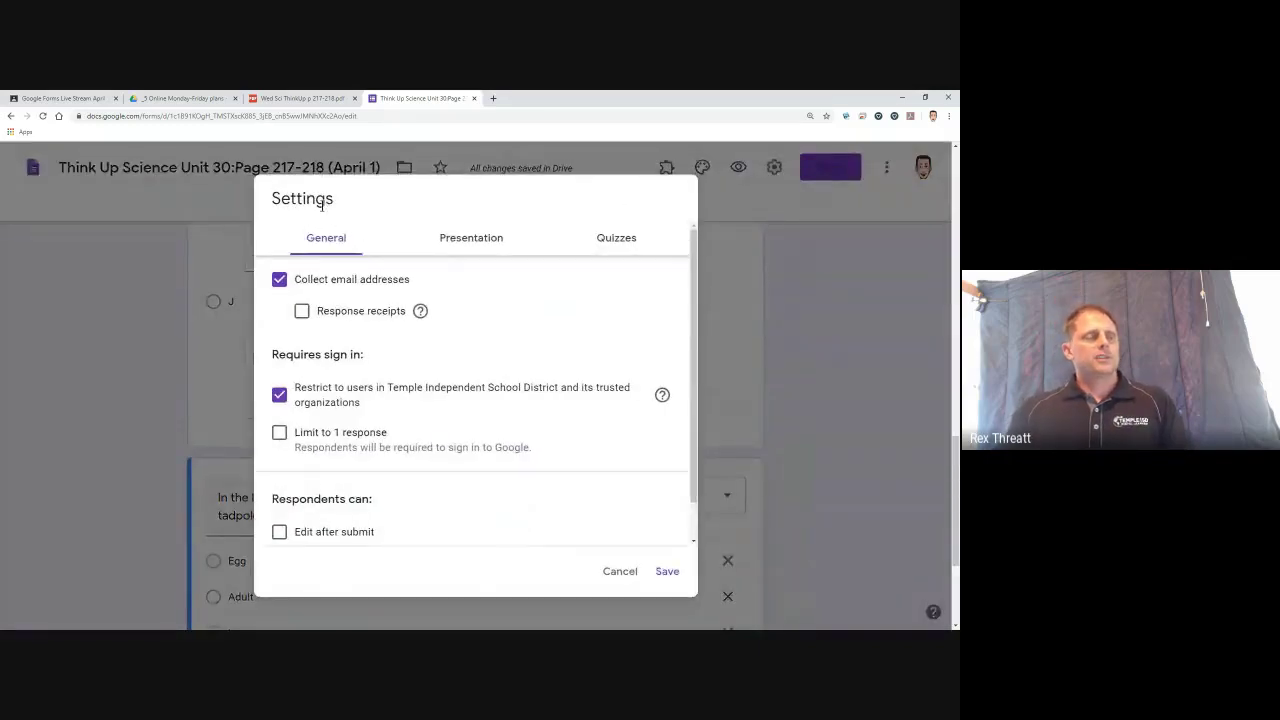
left_click(628, 245)
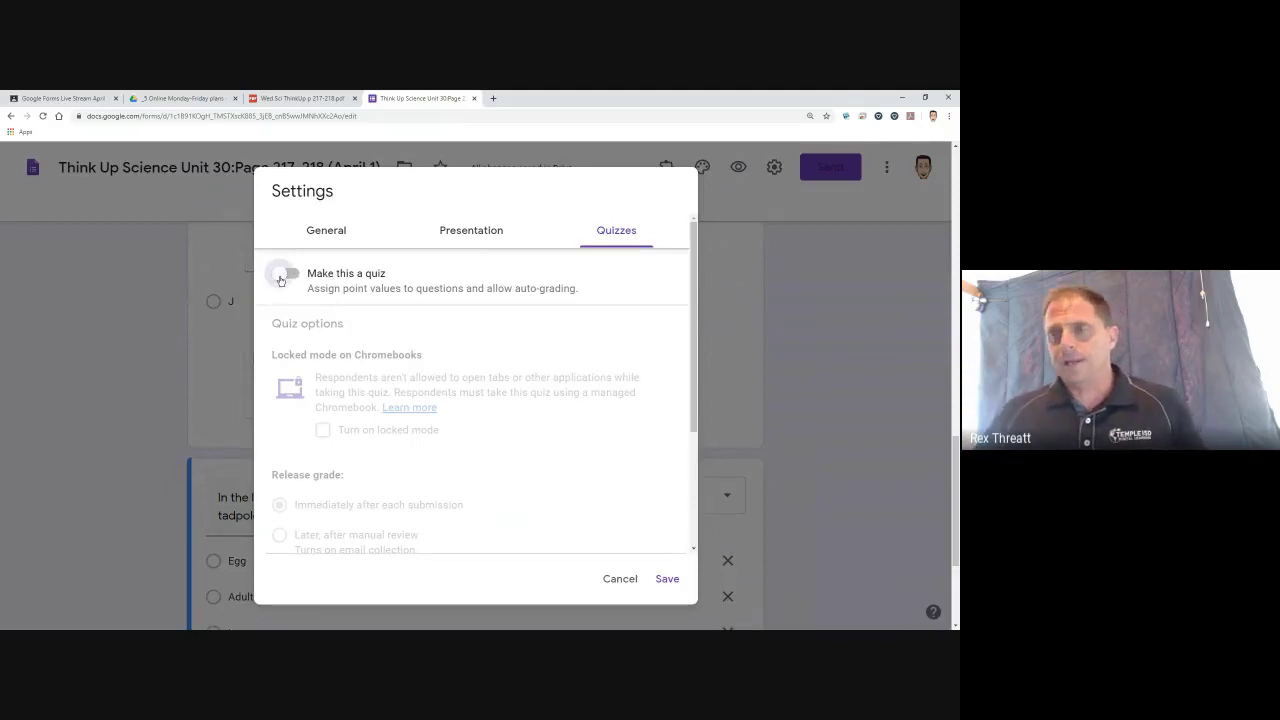
left_click(281, 280)
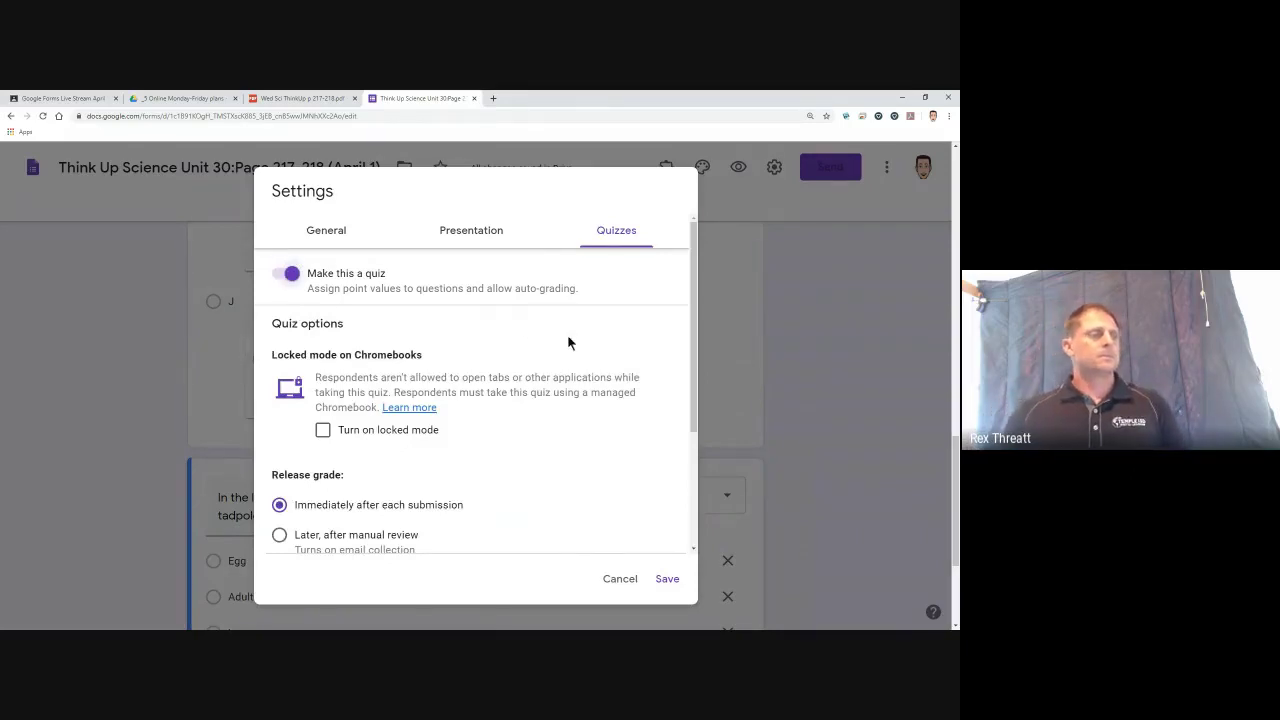
- Examine the quiz options for releasing grades and for what respondents can see
scroll(568, 343, "down", 1)
scroll(567, 342, "down", 3)
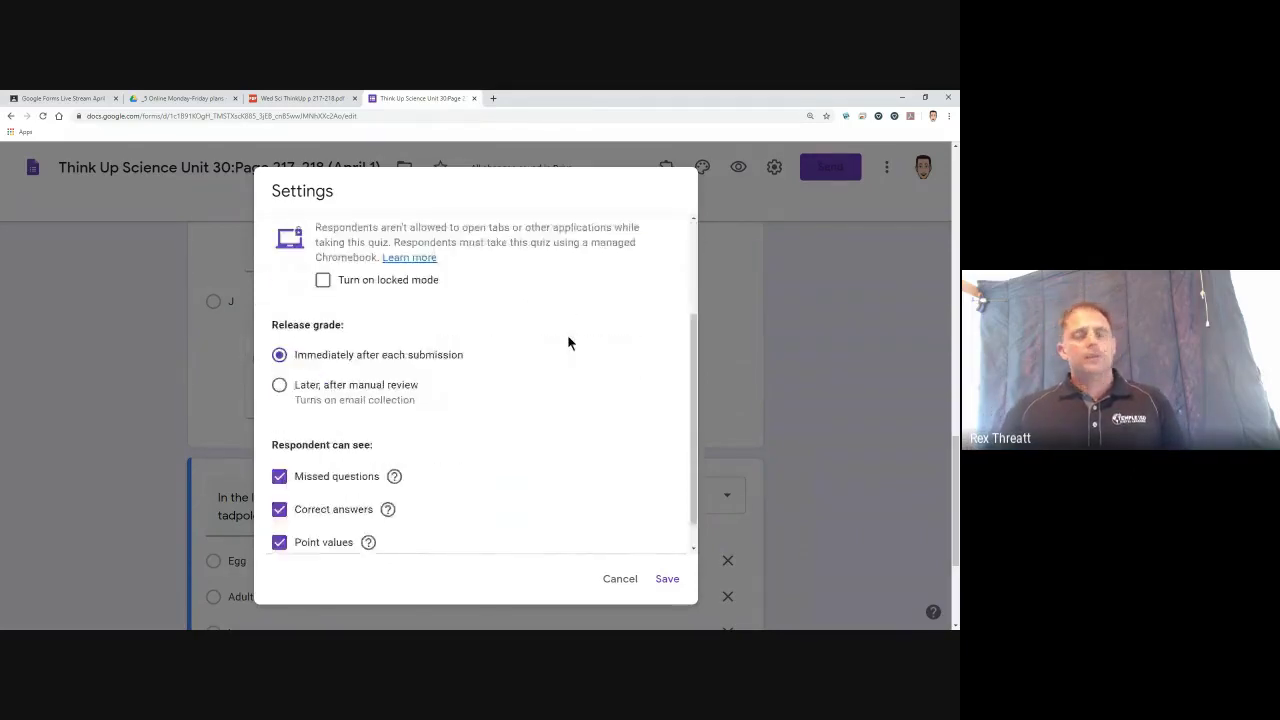
scroll(567, 343, "down", 1)
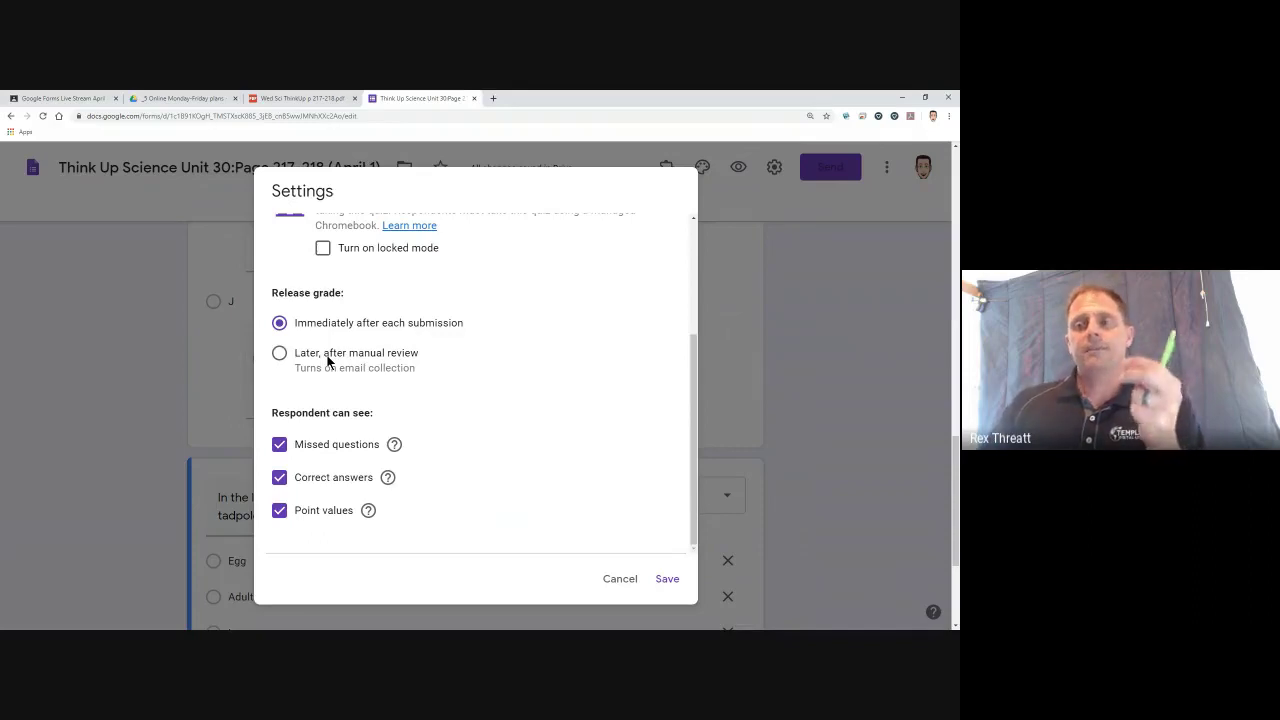
left_click_drag(328, 322, 367, 322)
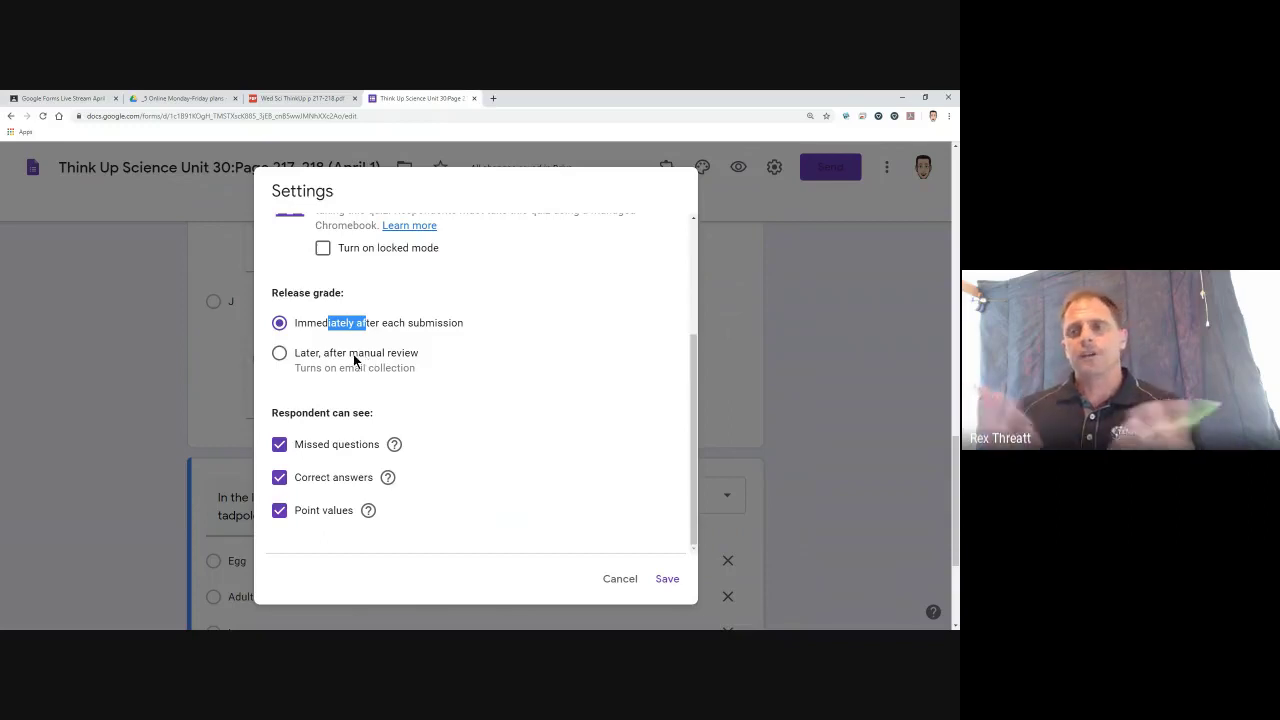
scroll(349, 354, "down", 1)
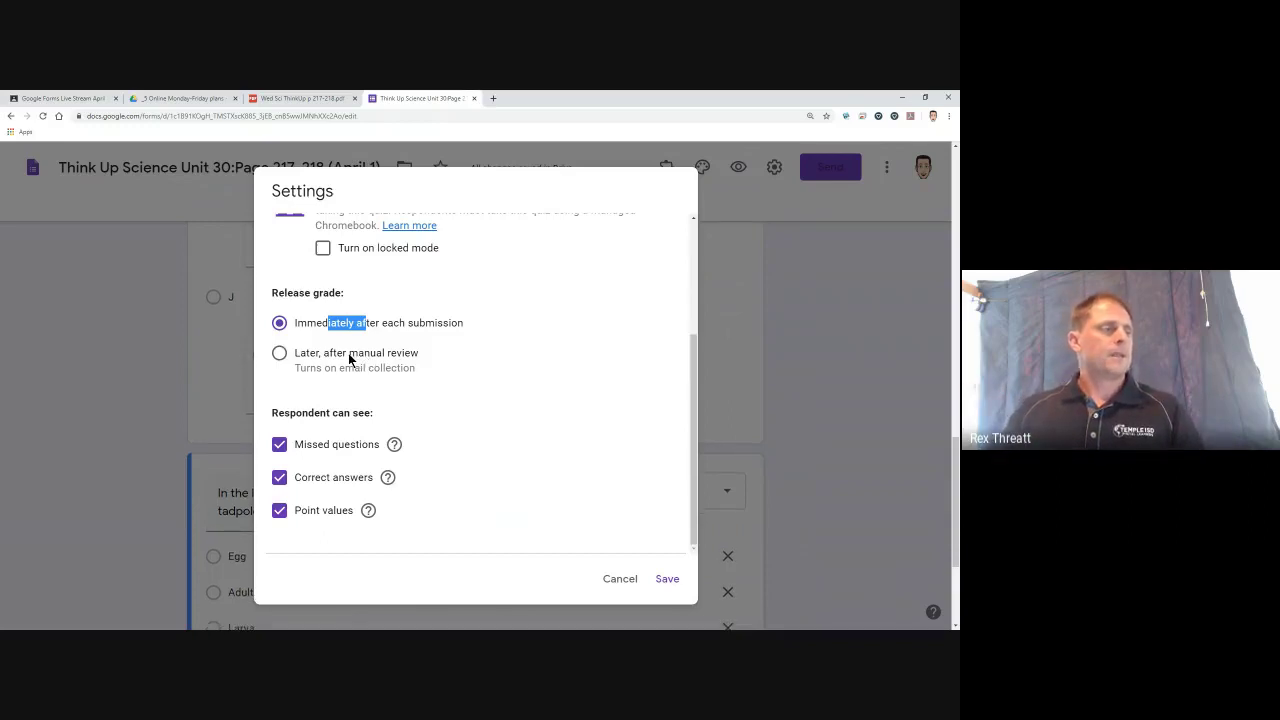
scroll(349, 354, "down", 3)
left_click_drag(301, 413, 352, 413)
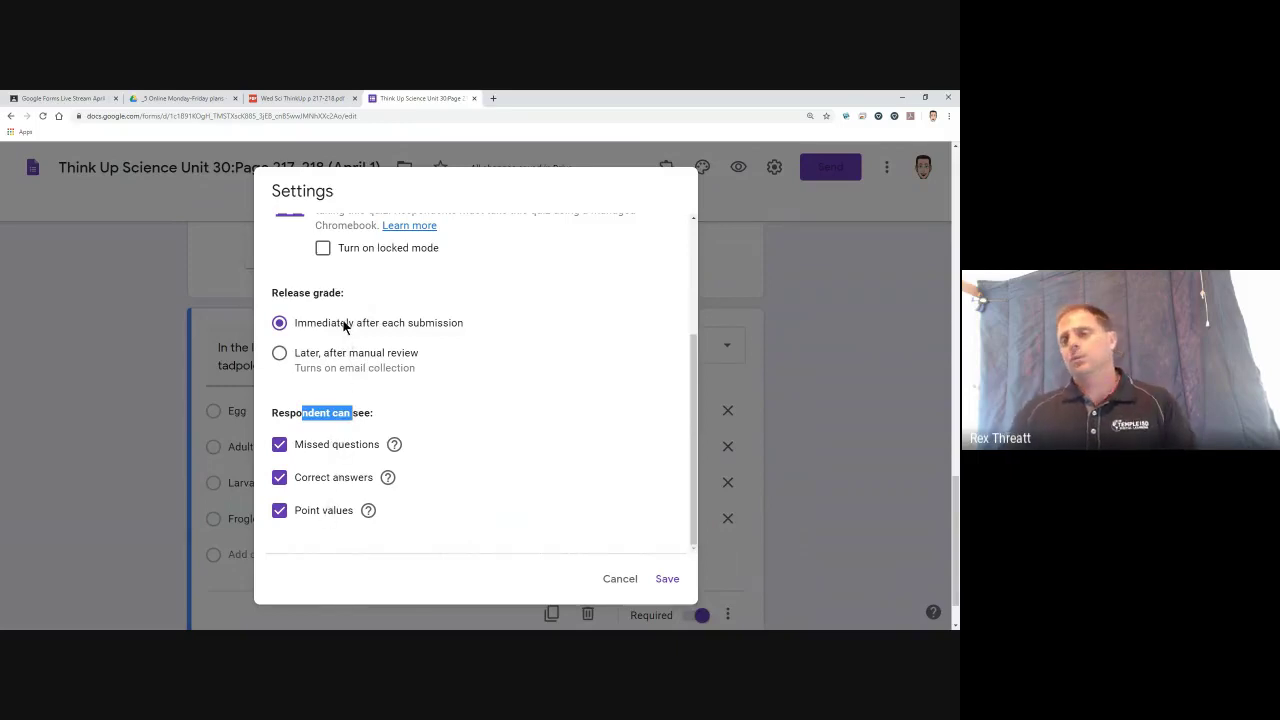
- Turn off Correct answers in what respondents can see, and save the quiz settings
left_click(280, 479)
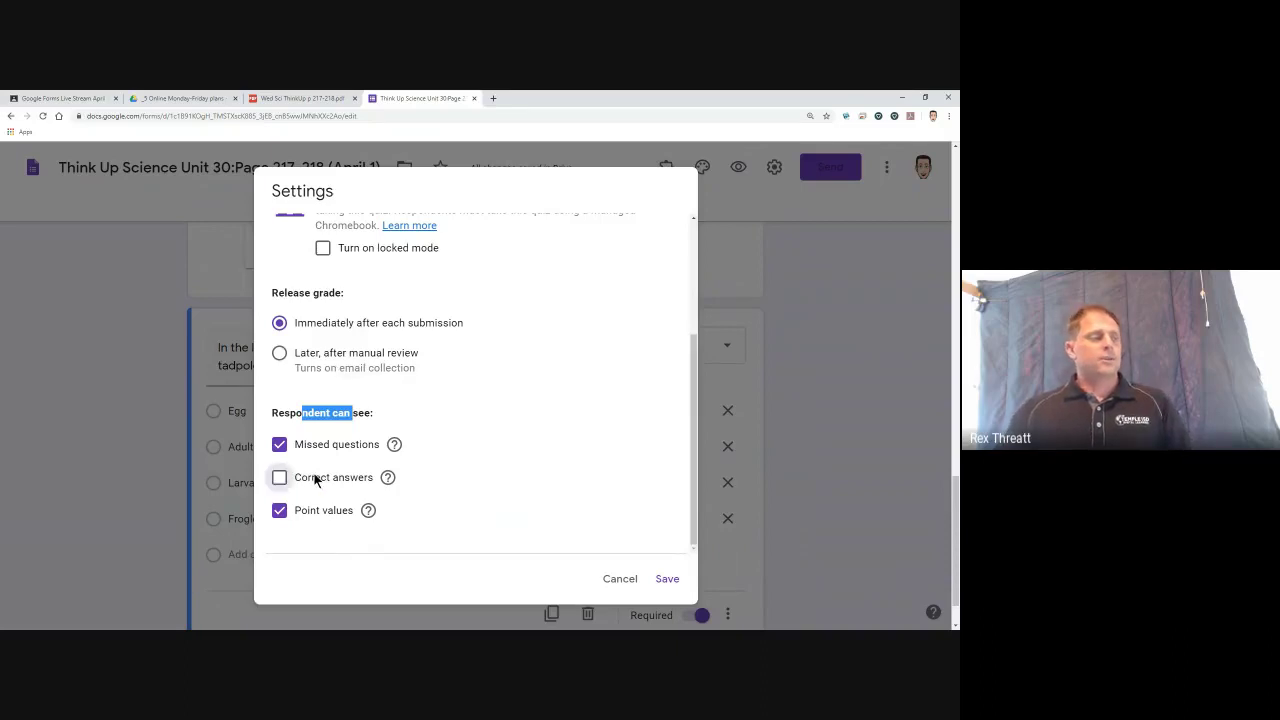
left_click(281, 448)
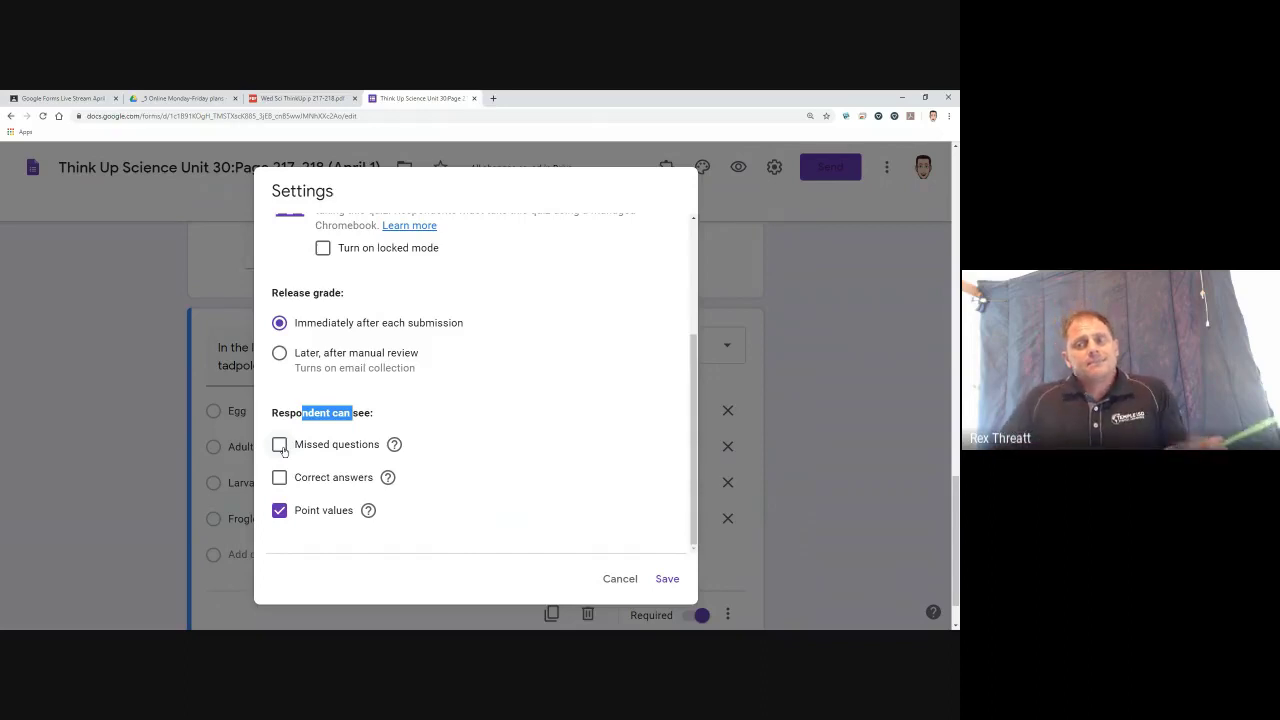
left_click(283, 452)
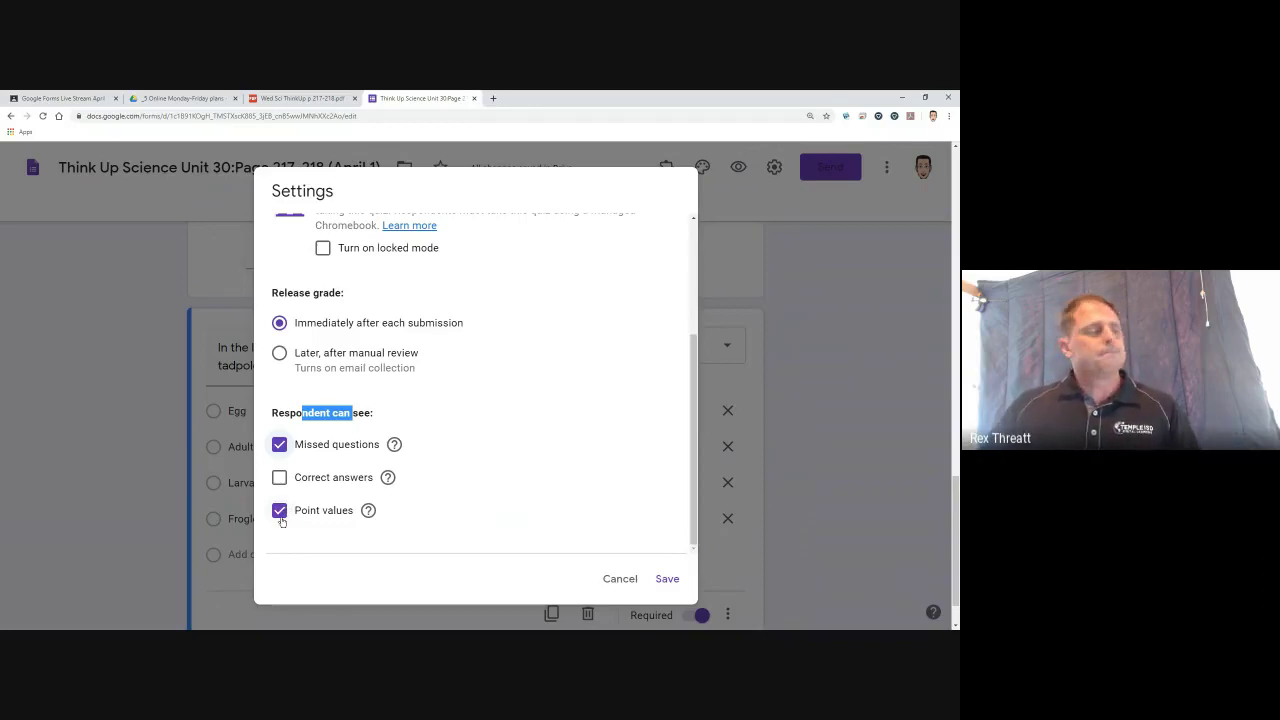
left_click(317, 444)
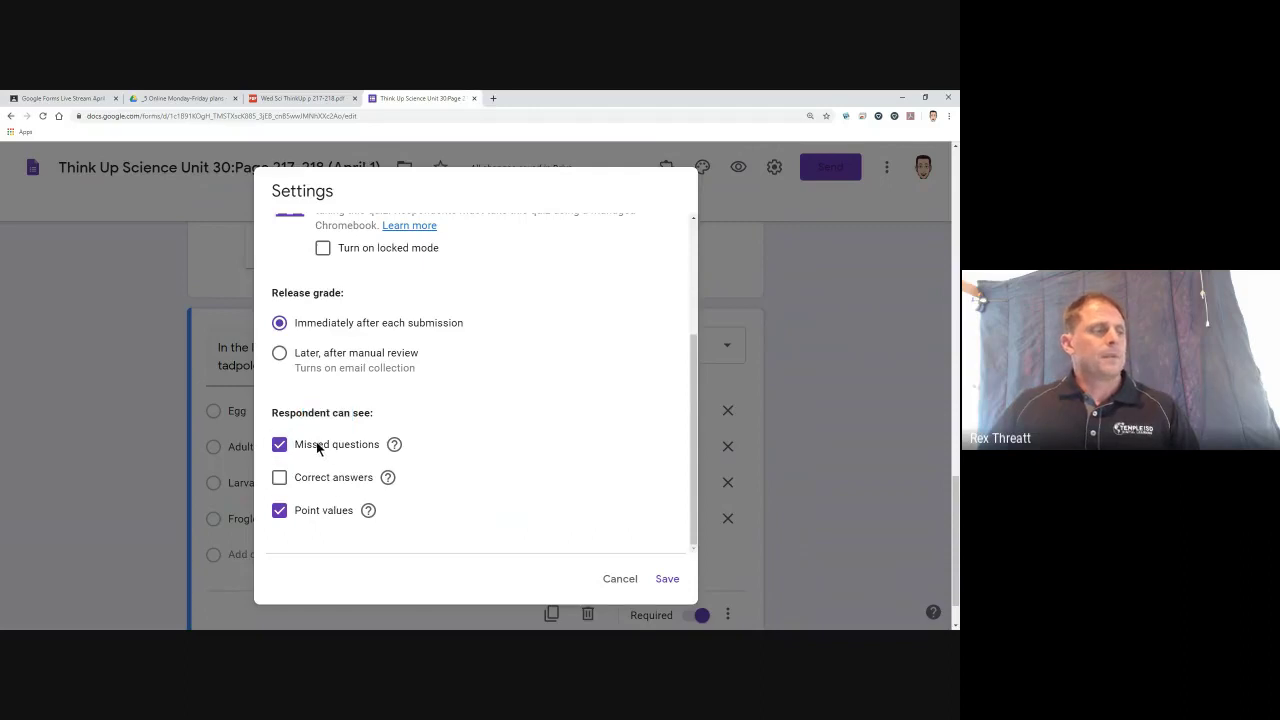
mouse_move(342, 449)
left_mouse_down()
mouse_move(343, 476)
mouse_move(343, 449)
left_mouse_up()
left_click(328, 447)
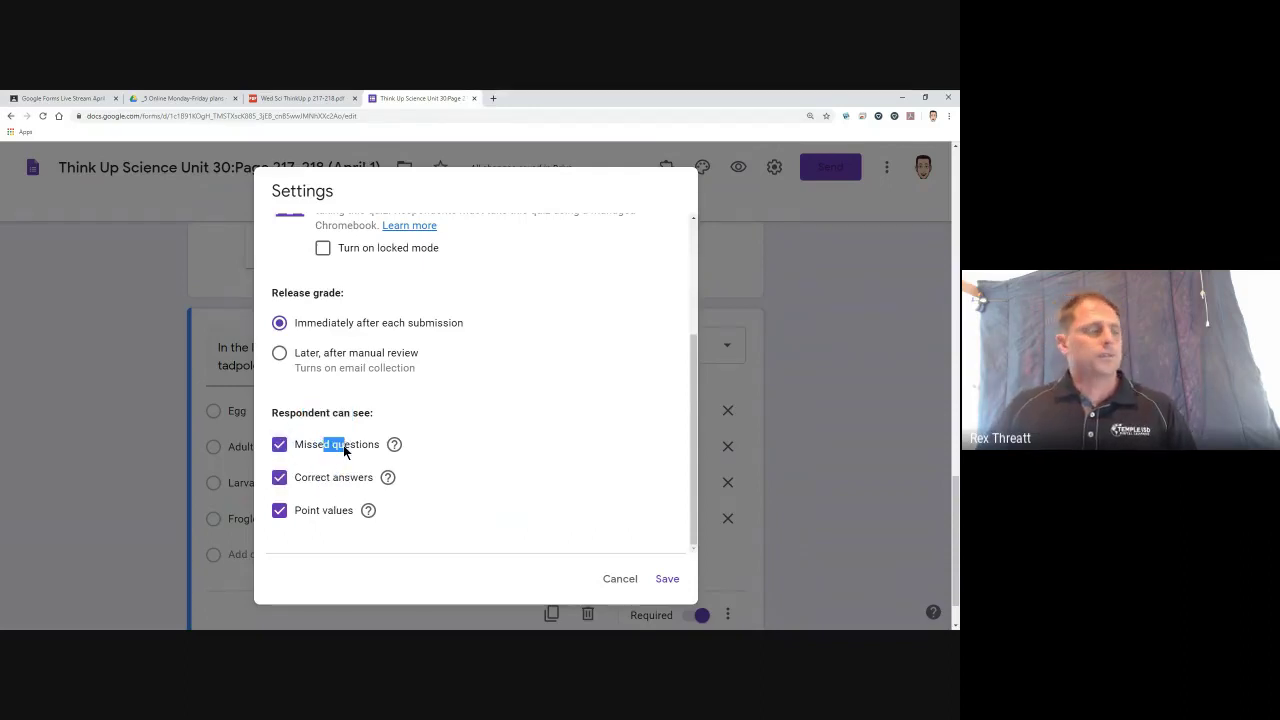
left_click(280, 478)
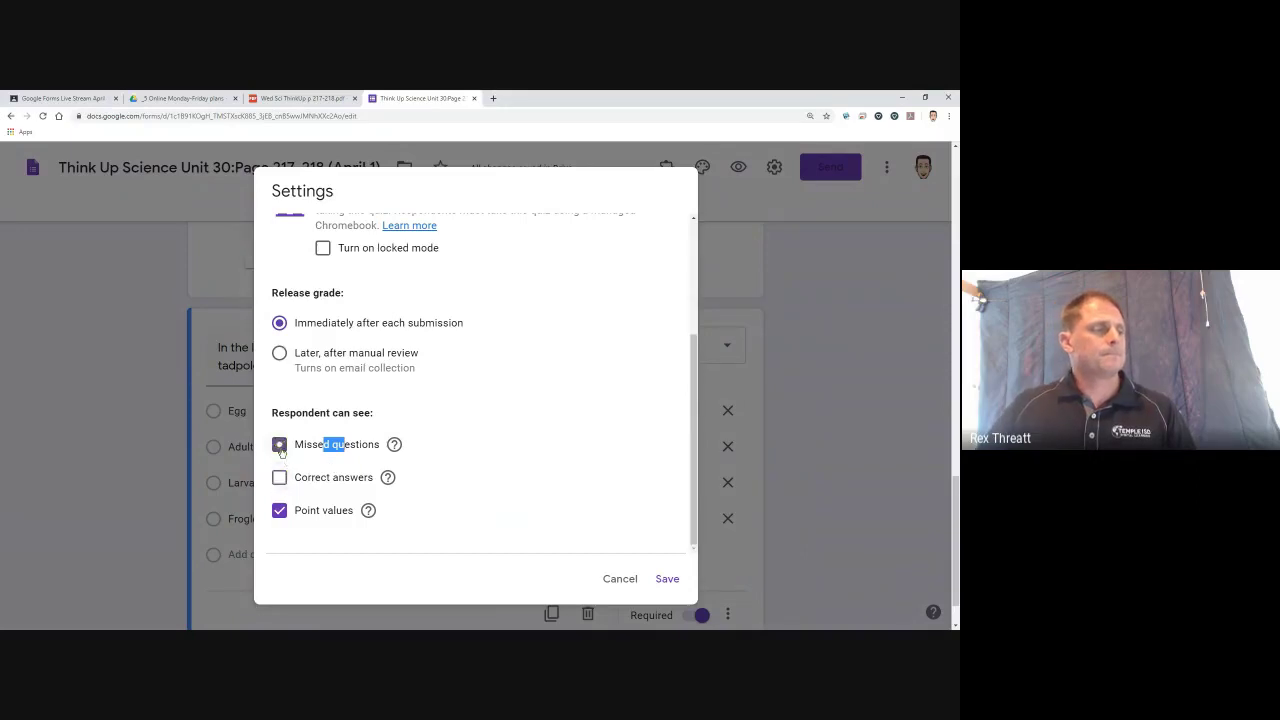
left_click(280, 447)
left_click(280, 447)
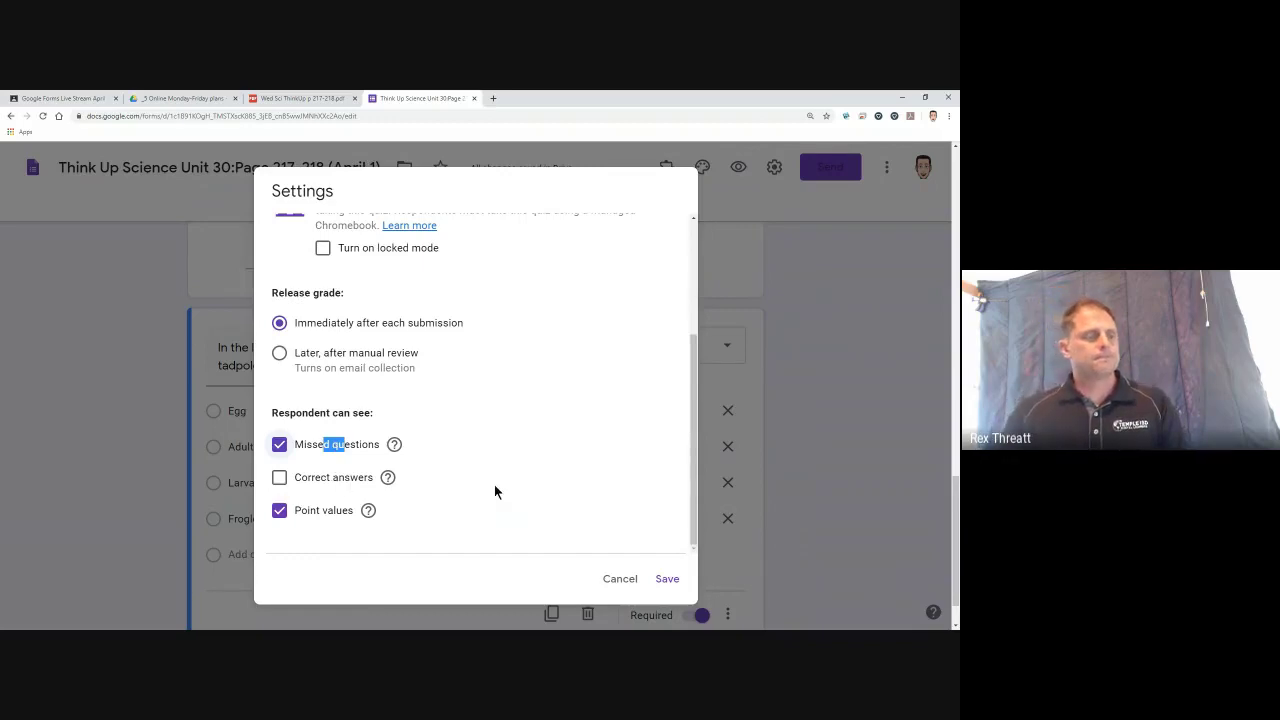
left_click(677, 586)
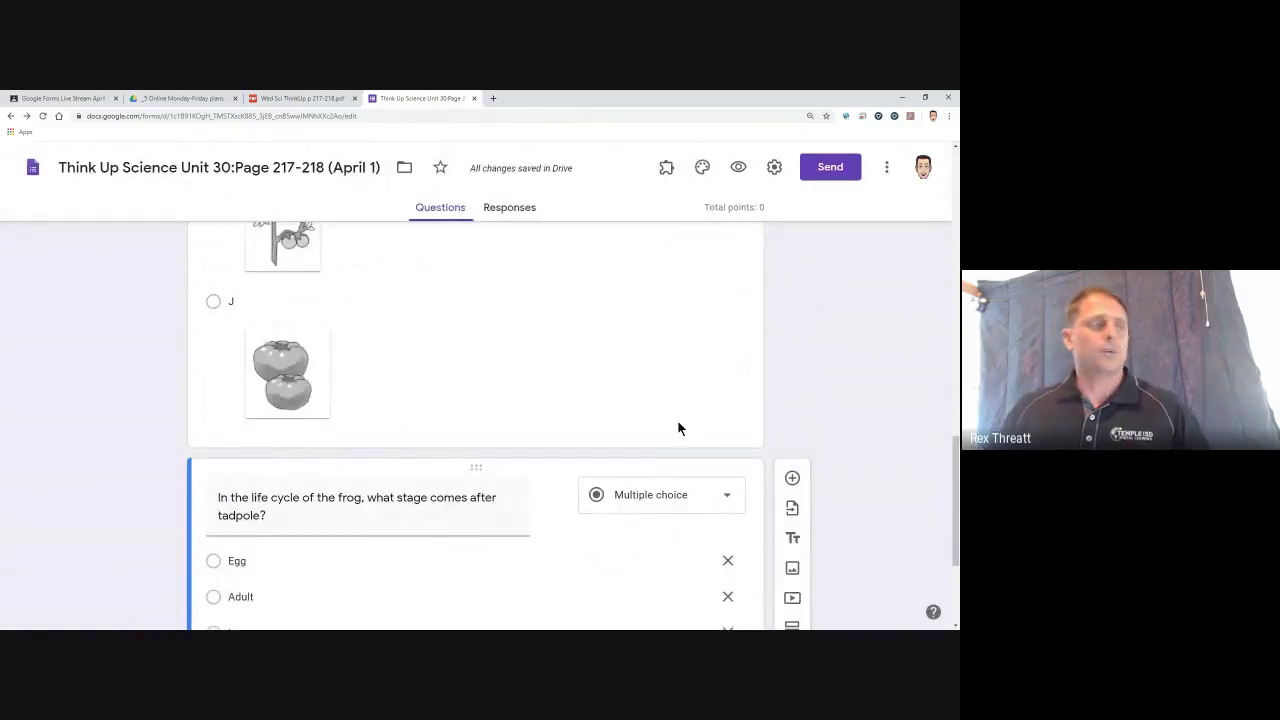
- Switch to the Wed Sci ThinkUp p 217-218.pdf worksheet and look through the assessment questions on both pages
scroll(651, 398, "up", 1)
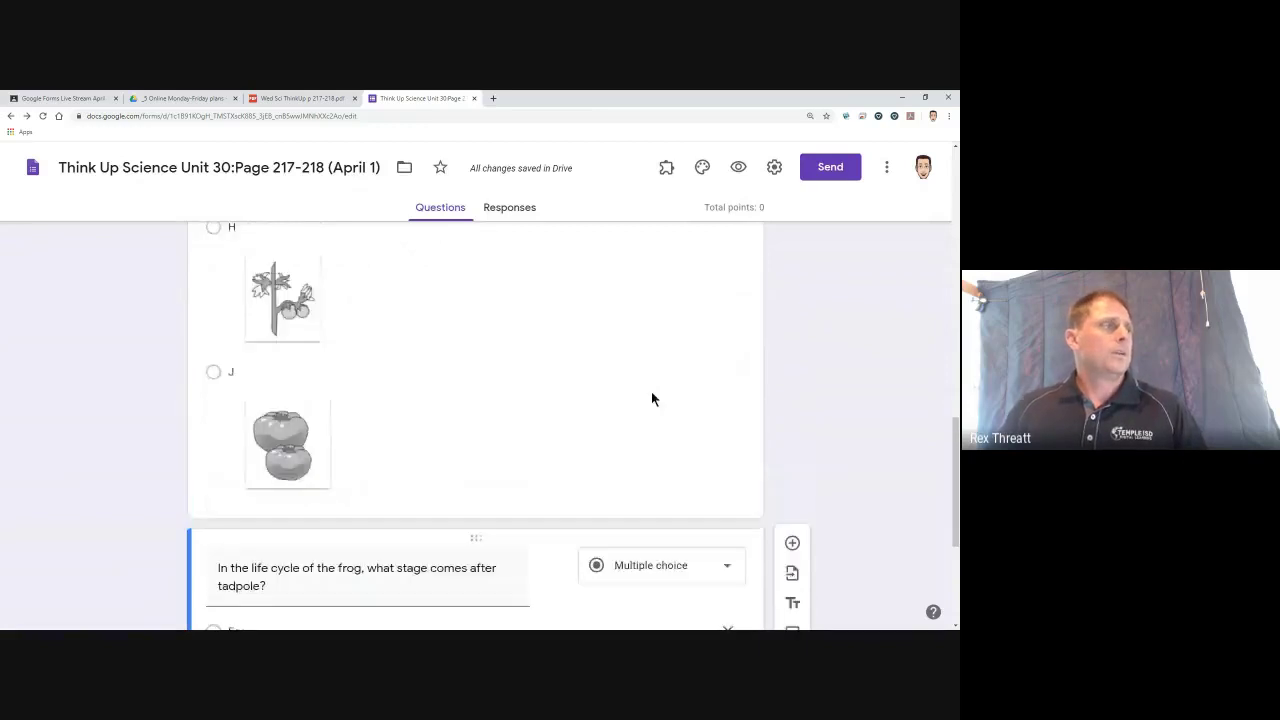
left_click(300, 98)
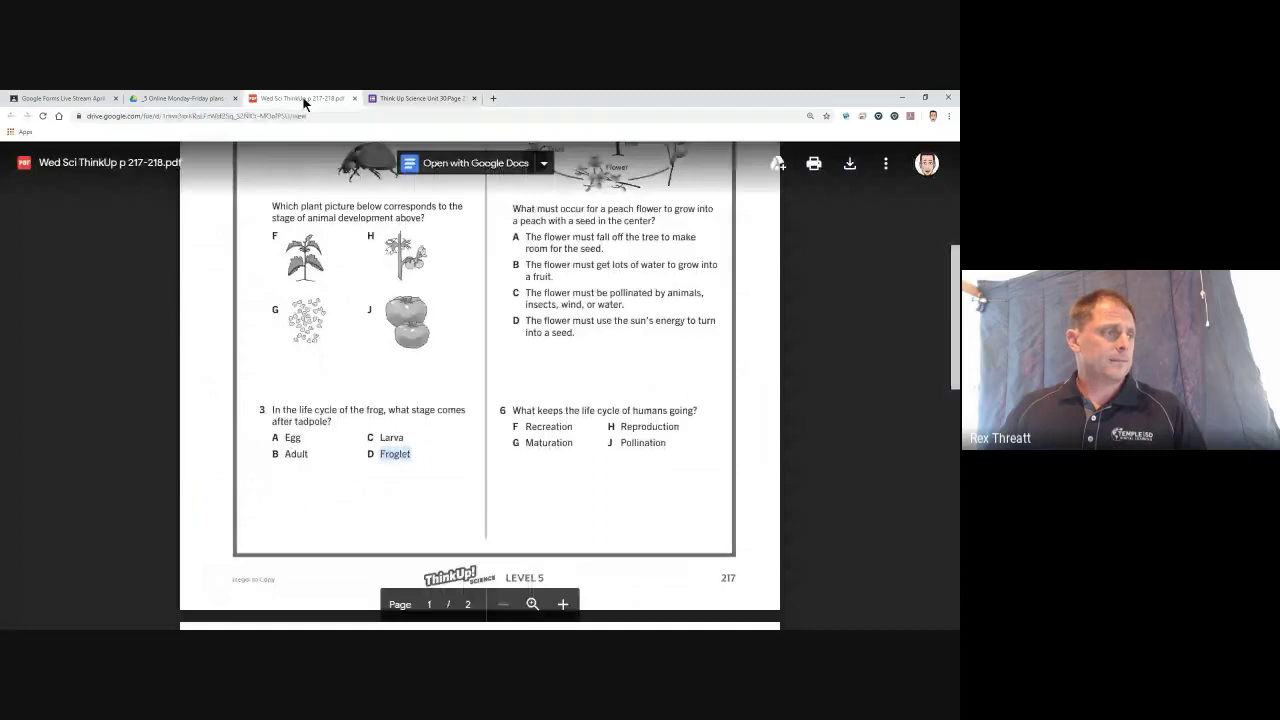
scroll(524, 368, "down", 3)
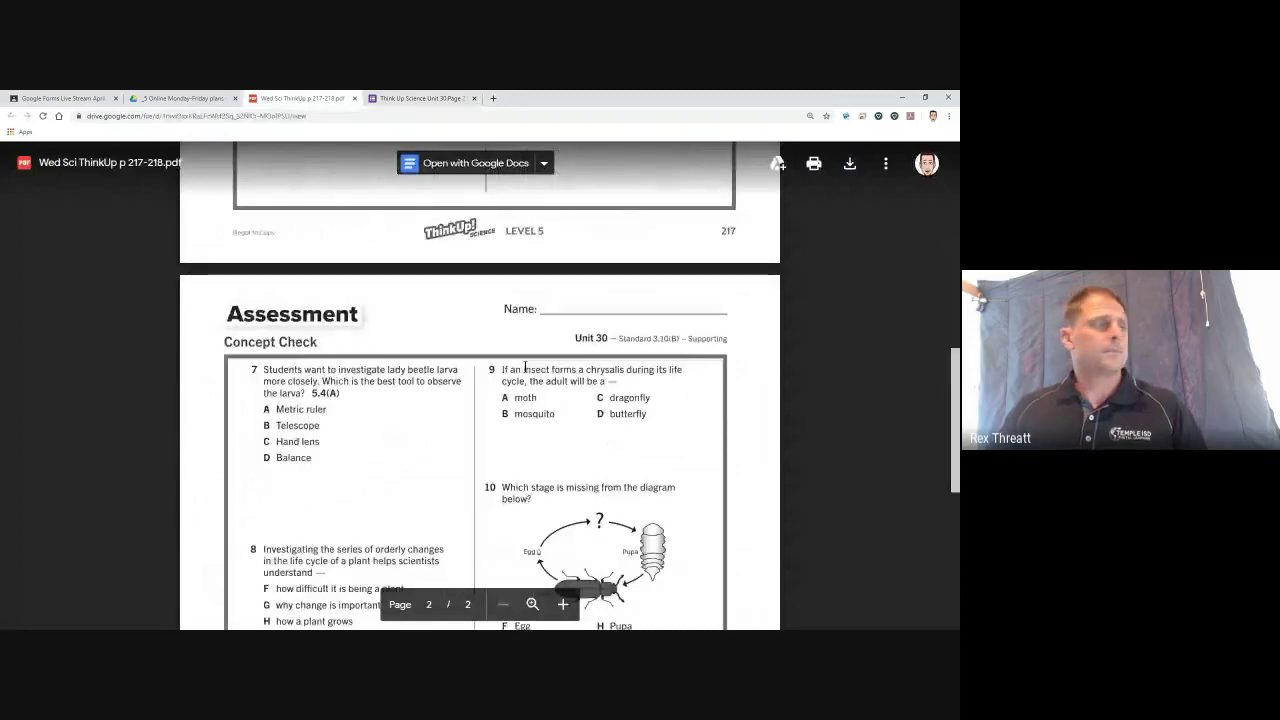
scroll(524, 368, "down", 4)
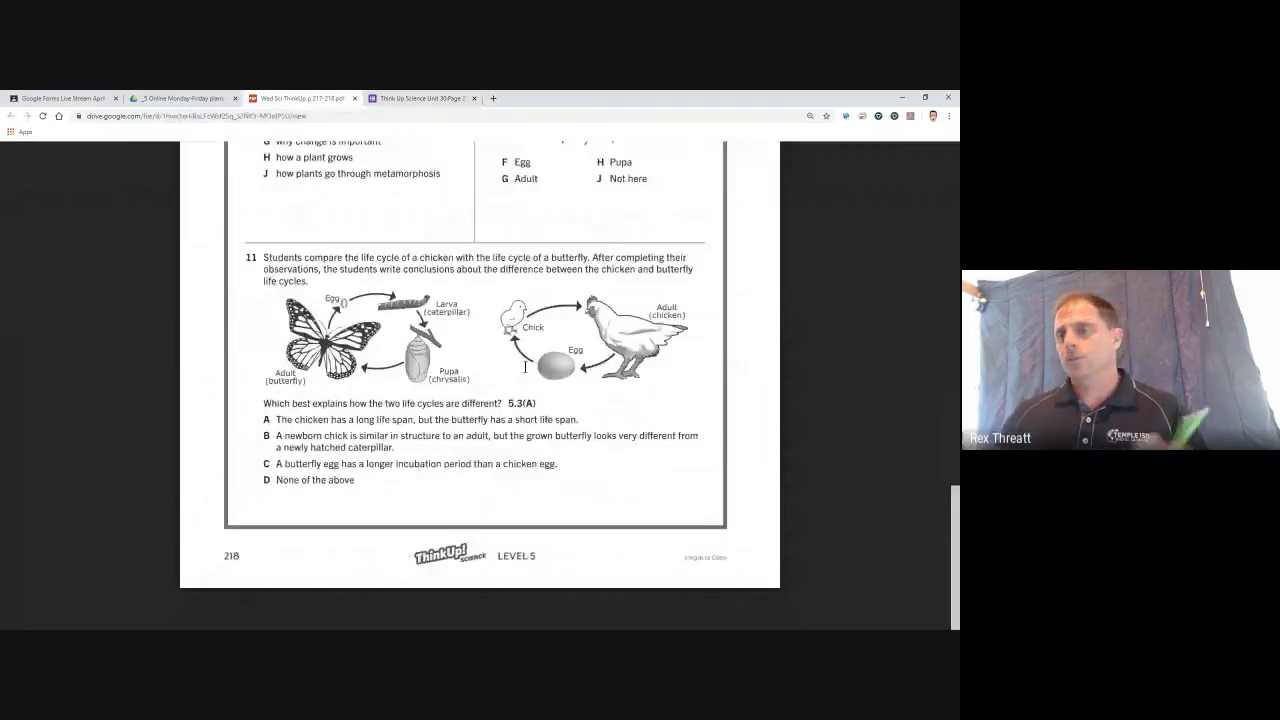
scroll(524, 367, "up", 1)
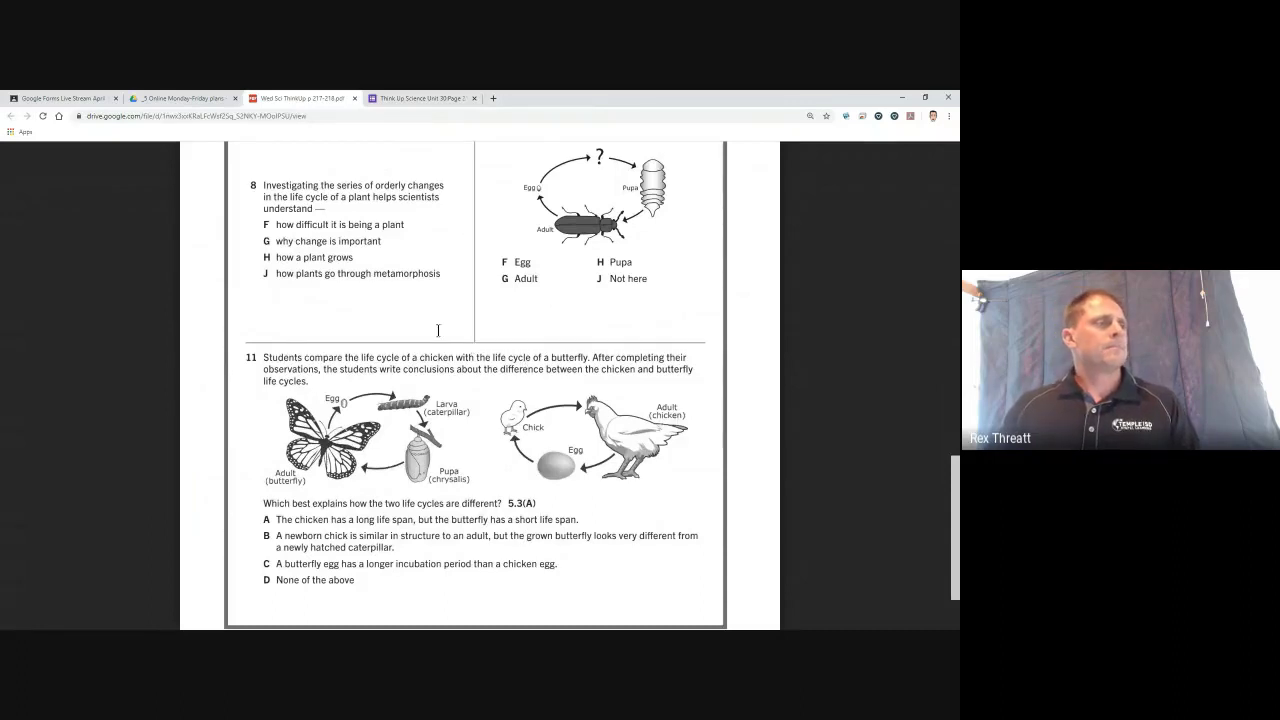
scroll(438, 330, "up", 1)
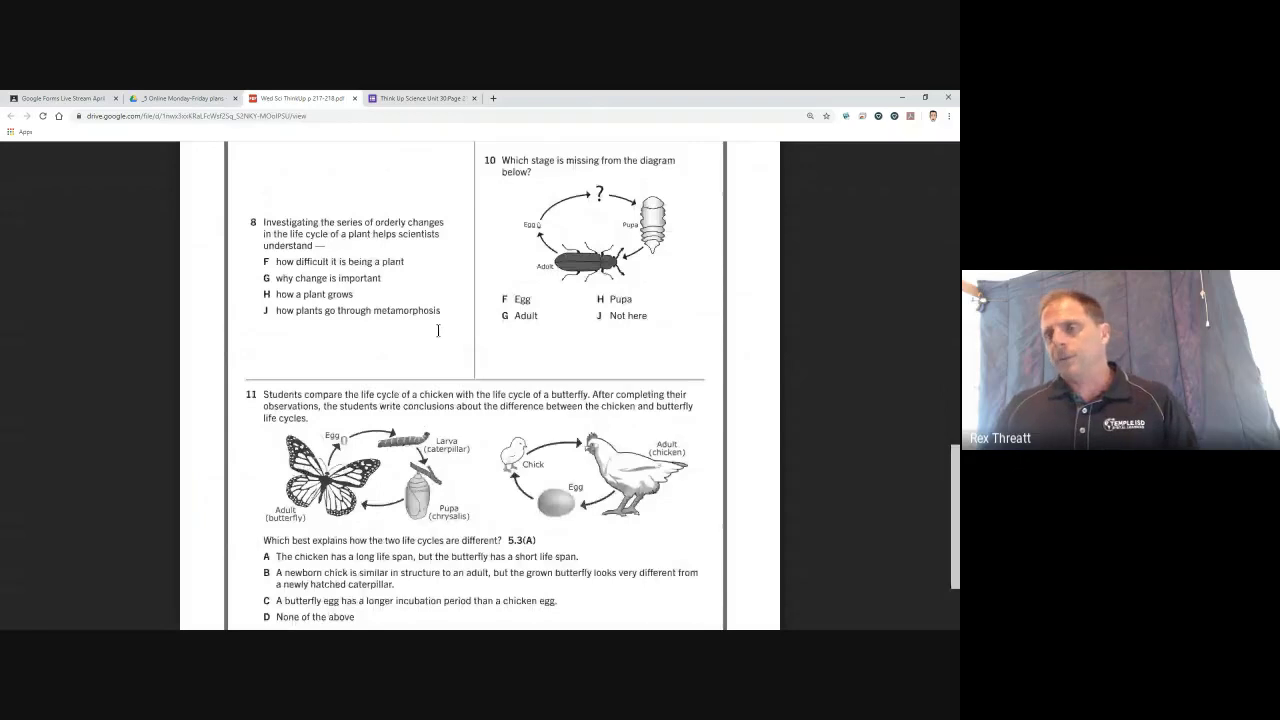
scroll(438, 330, "up", 12)
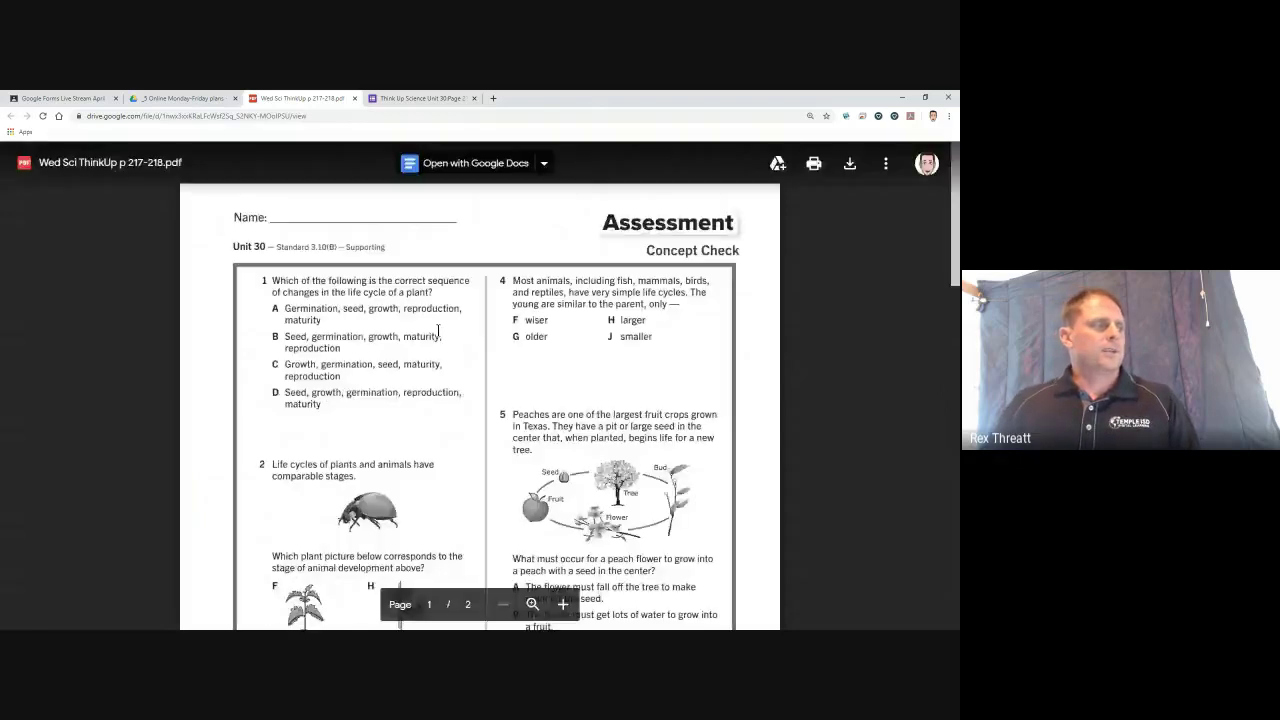
- Return to the Think Up Science Unit 30 form and examine the answer key and points option on the Type your name question
key("ctrl+Tab")
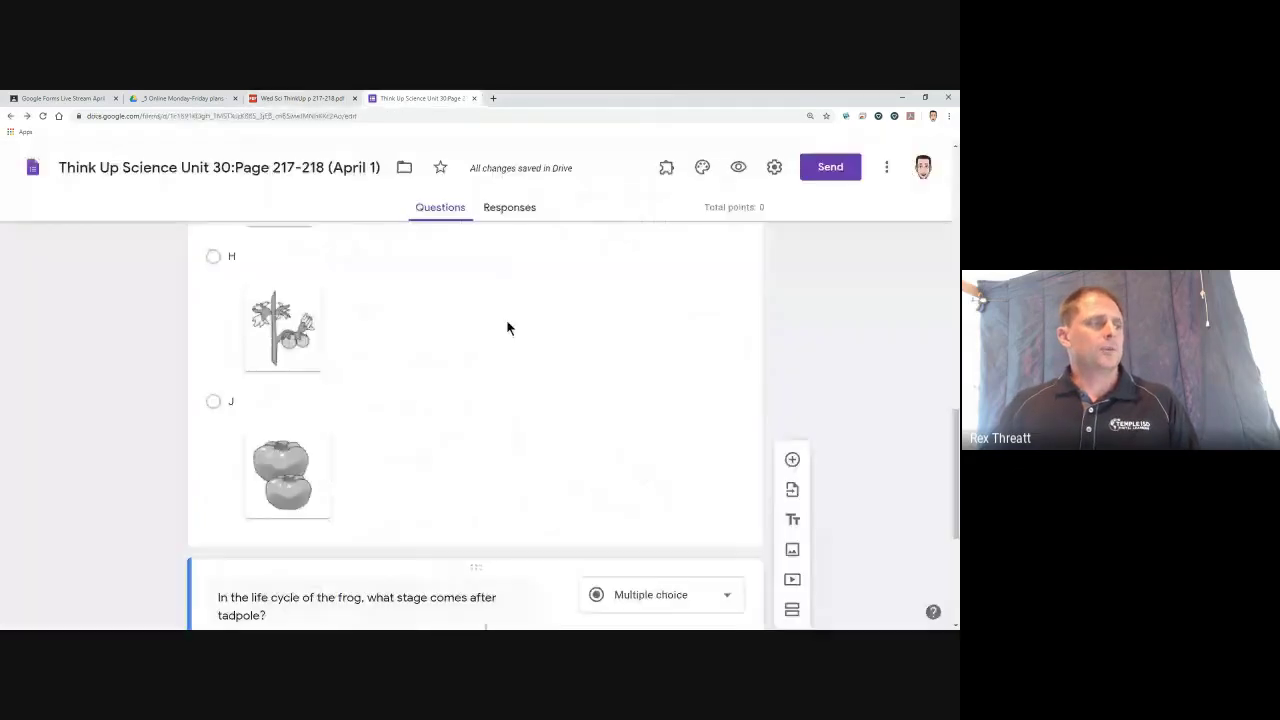
scroll(506, 328, "up", 10)
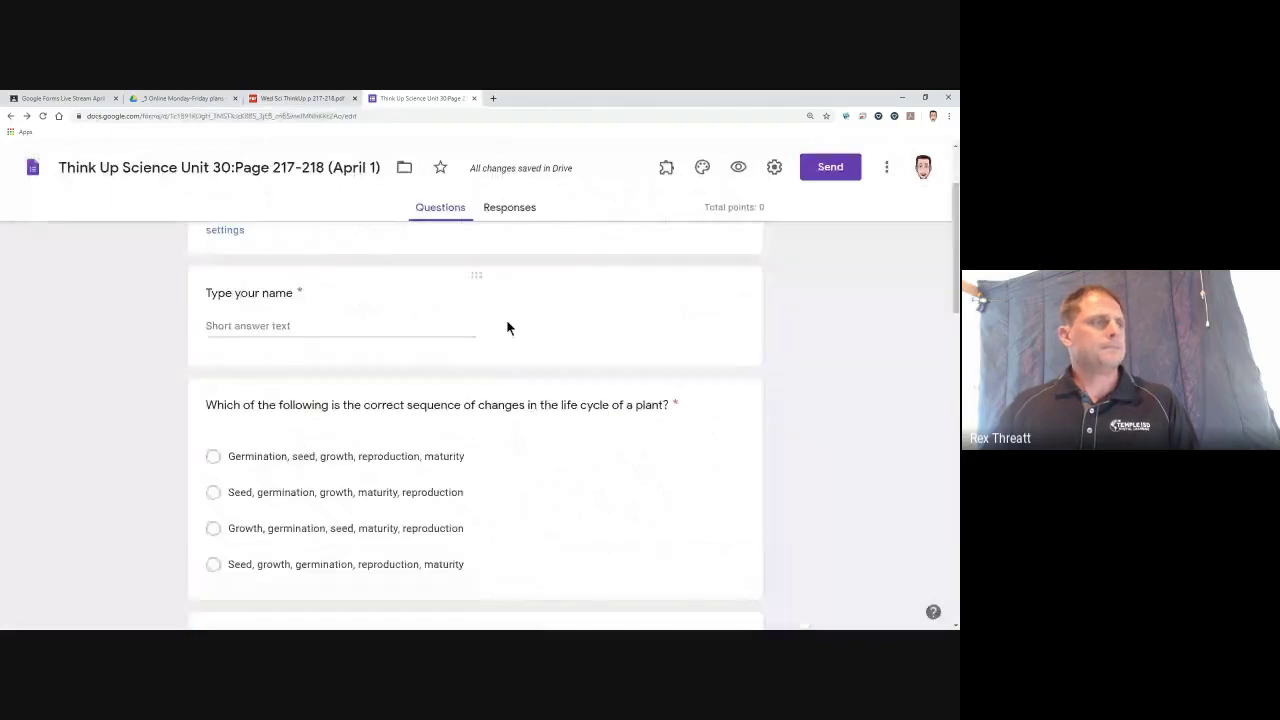
scroll(506, 328, "down", 1)
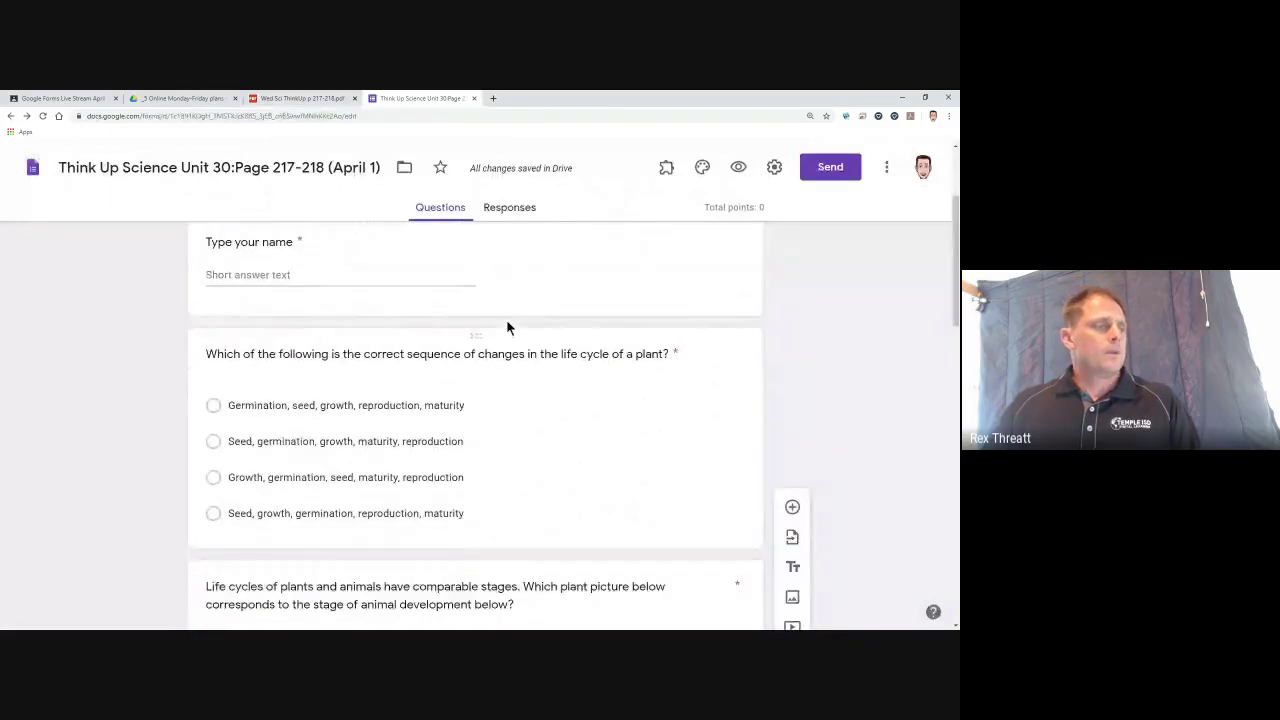
scroll(546, 318, "up", 2)
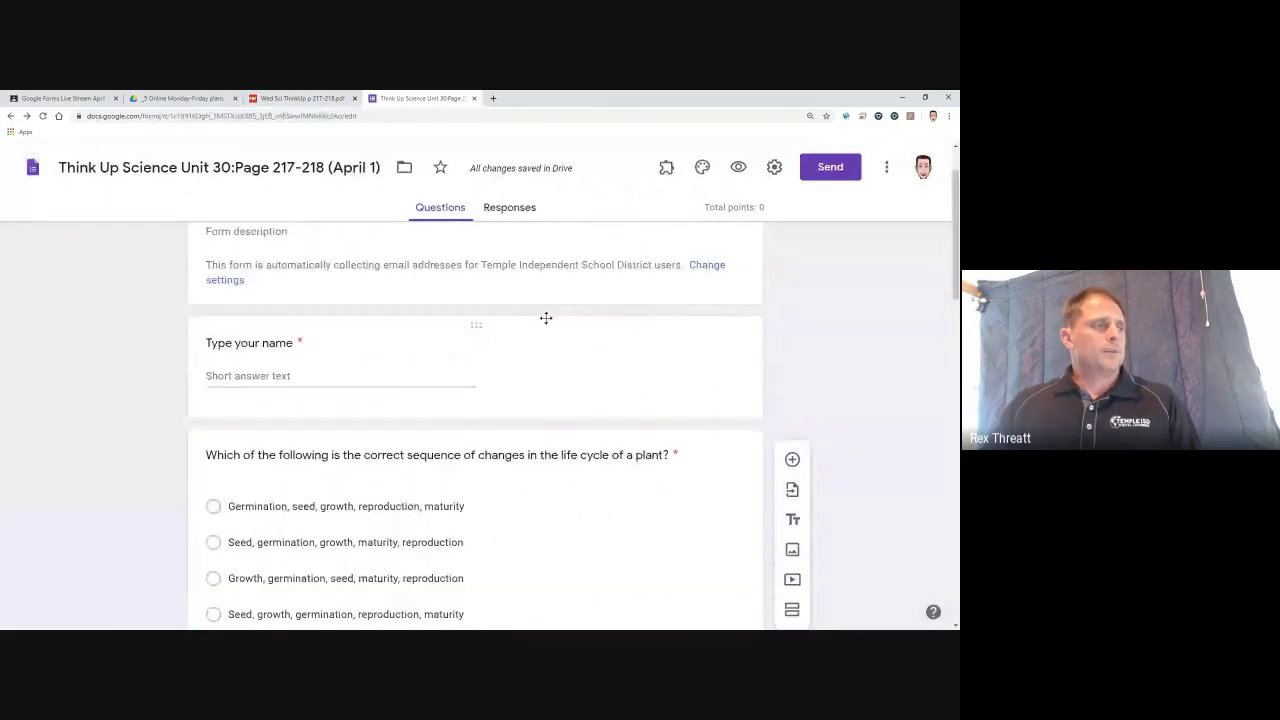
scroll(546, 318, "down", 2)
left_click(564, 396)
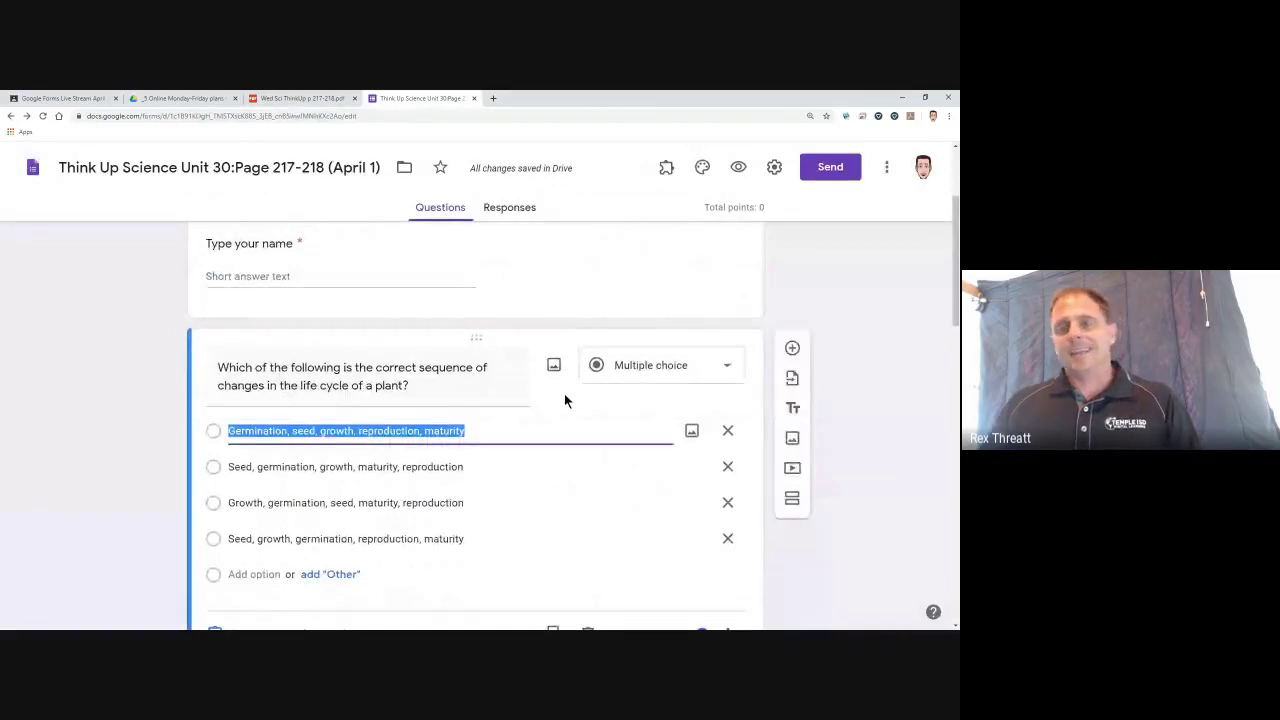
scroll(564, 400, "up", 1)
left_click(559, 332)
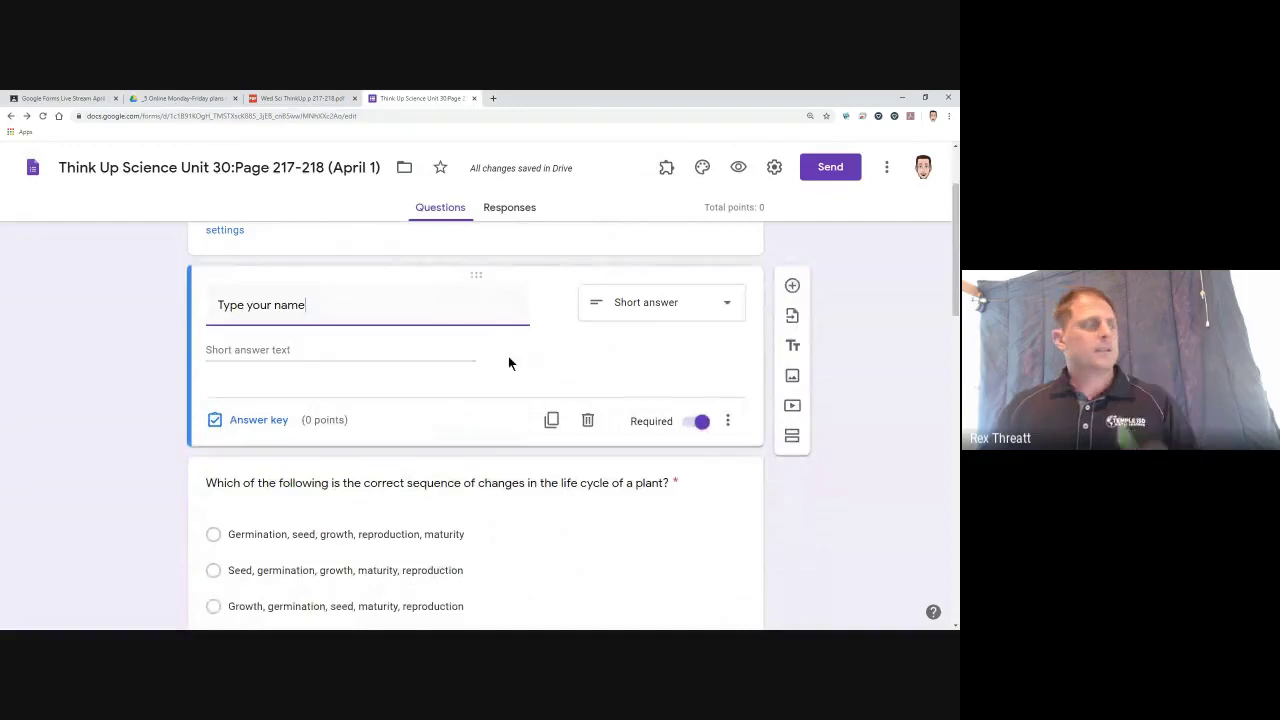
scroll(508, 362, "down", 1)
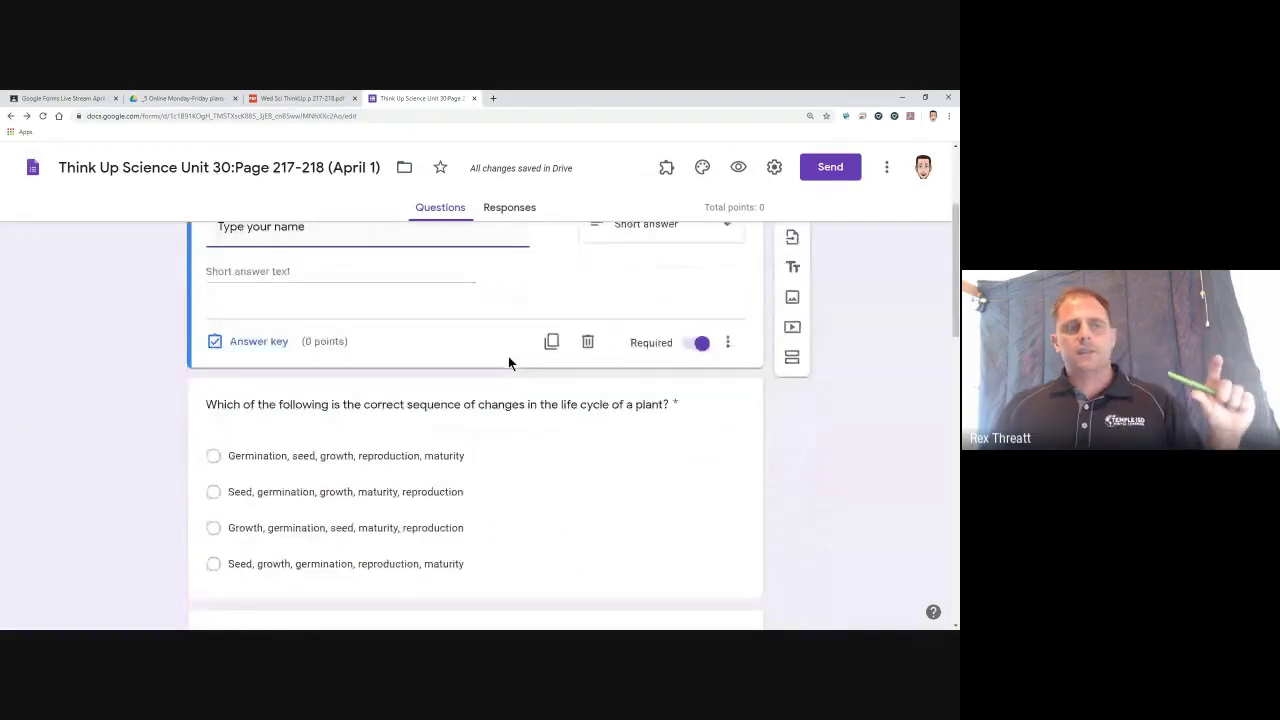
scroll(547, 475, "up", 1)
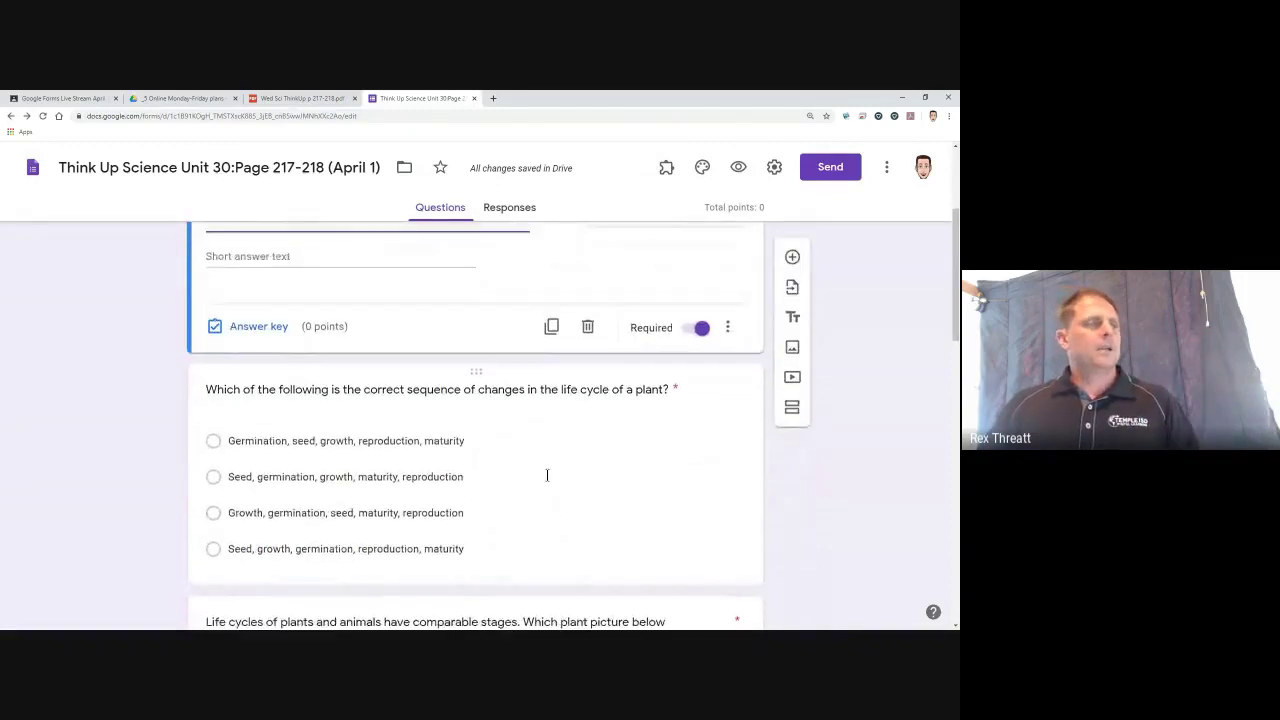
scroll(547, 475, "up", 1)
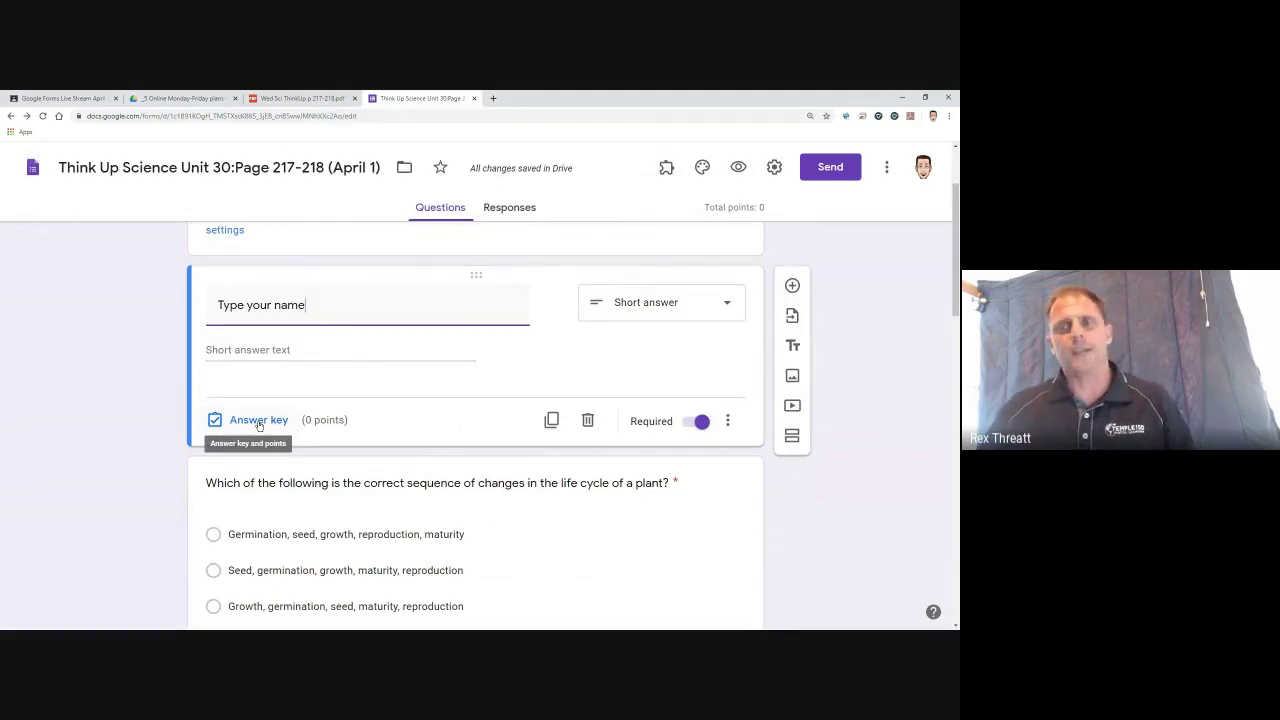
- In the plant life cycle question's answer key, mark "Seed, germination, growth, maturity, reproduction" as the correct answer
scroll(379, 398, "down", 1)
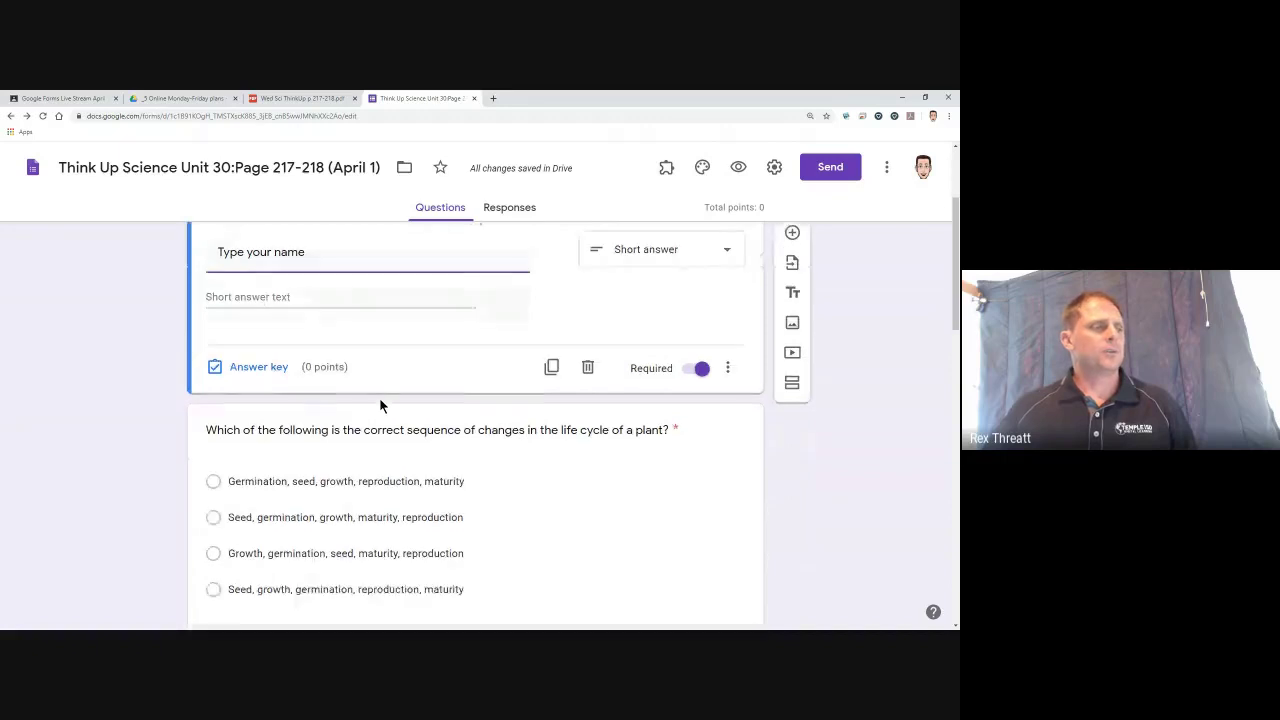
scroll(380, 400, "down", 2)
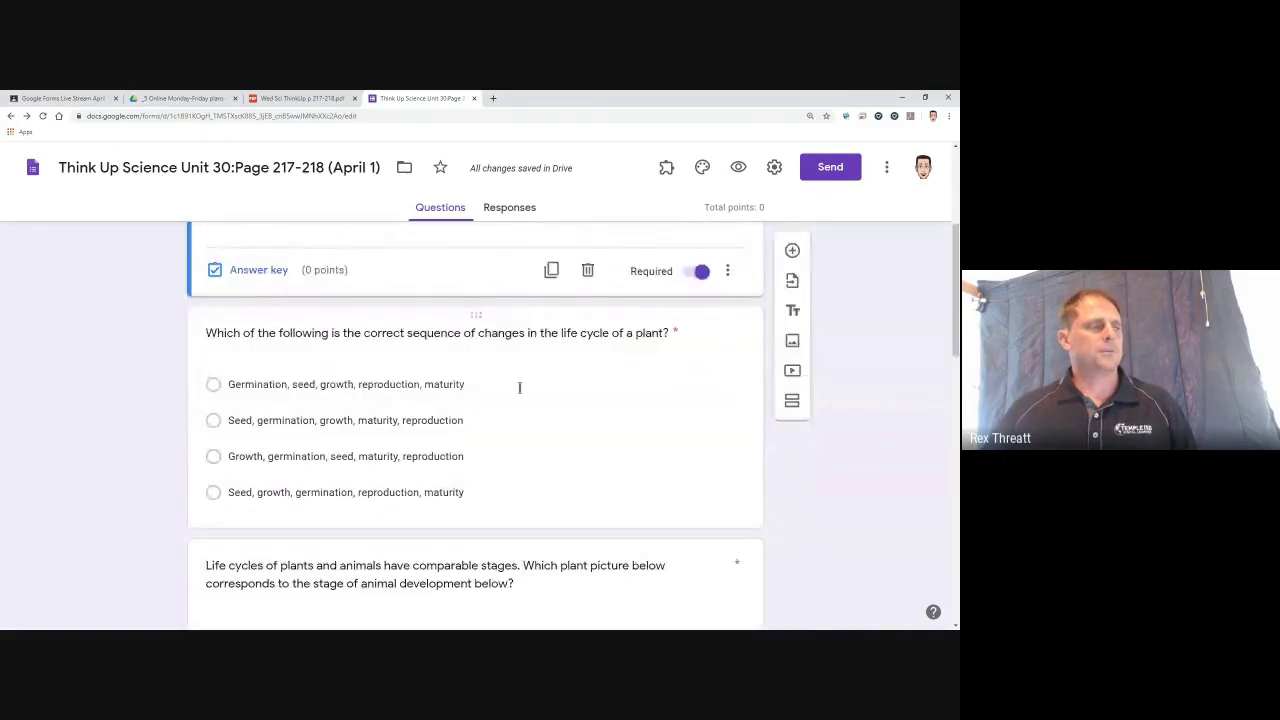
left_click(519, 387)
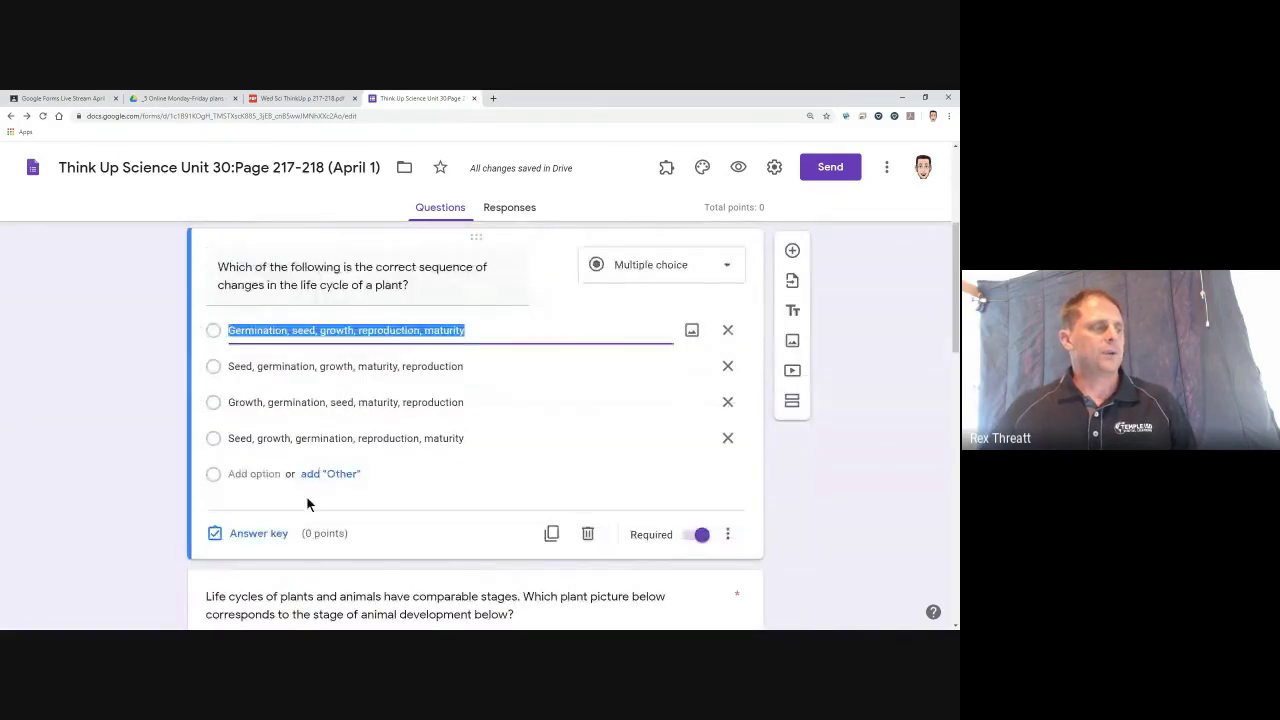
left_click(260, 536)
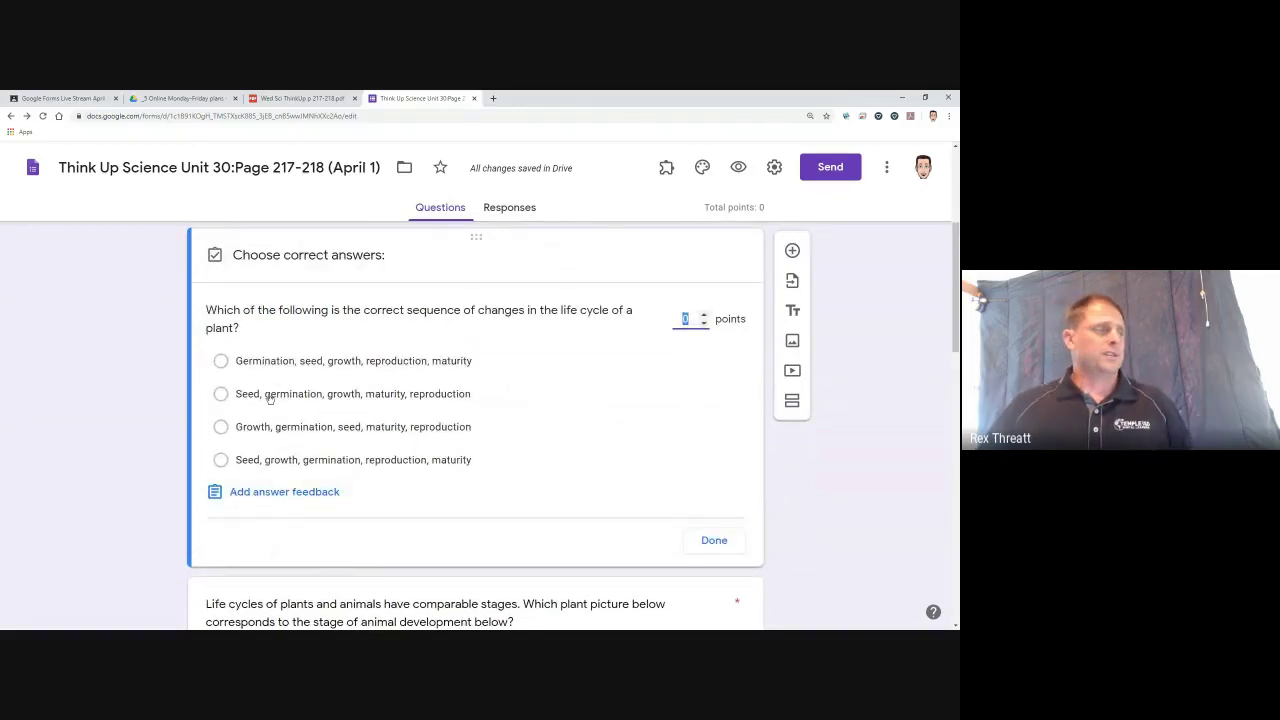
left_click(269, 396)
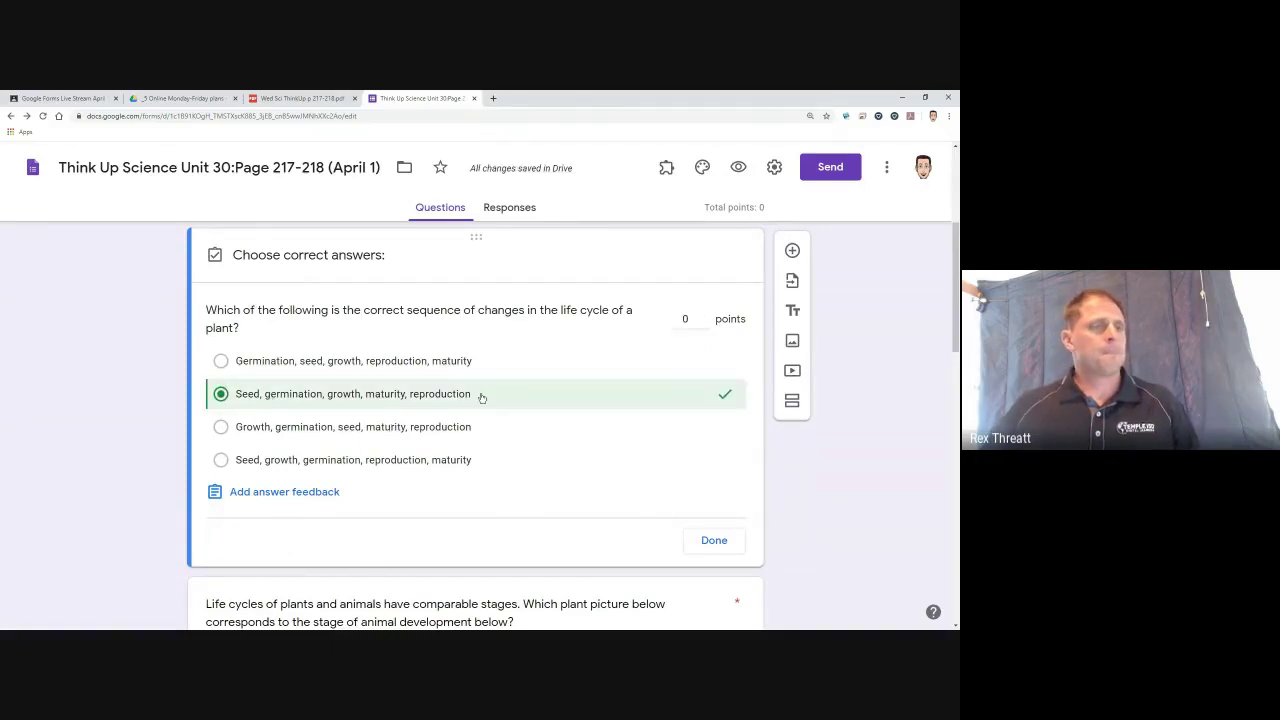
- Set the plant life cycle question to 5 points and finish its answer key
left_click(703, 315)
left_click(703, 315)
left_click(703, 315)
left_click(703, 315)
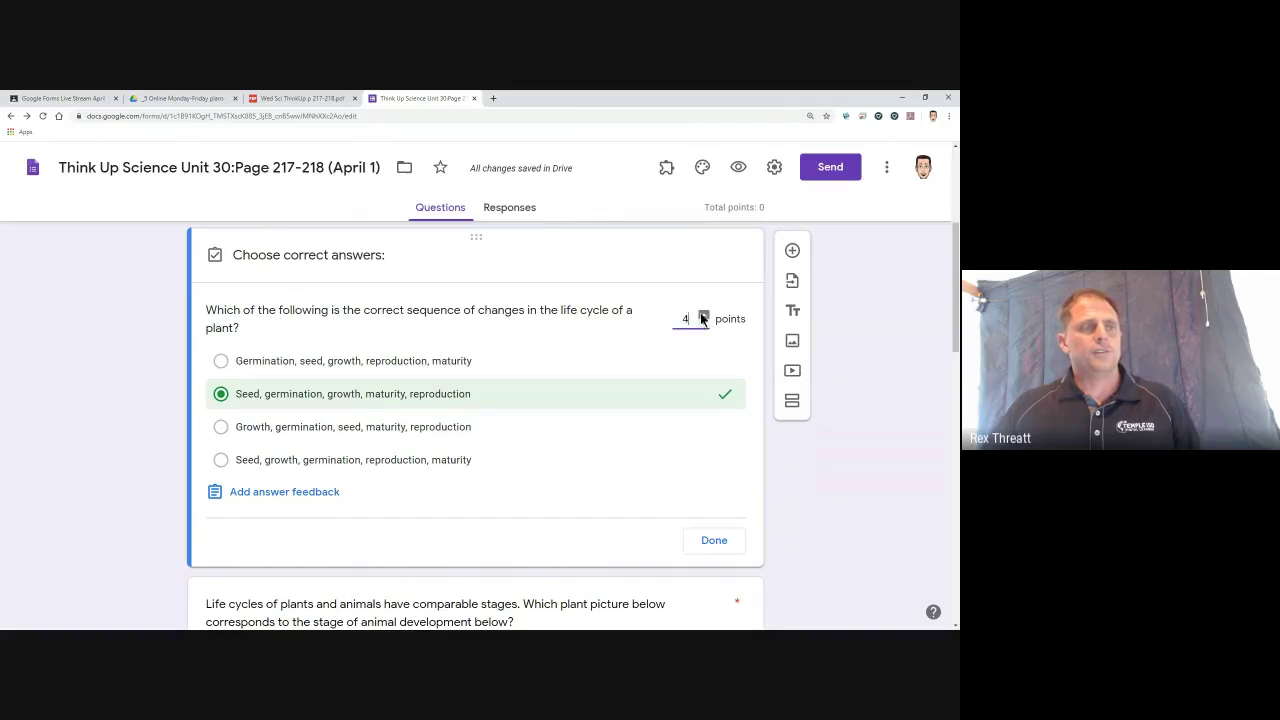
left_click(703, 315)
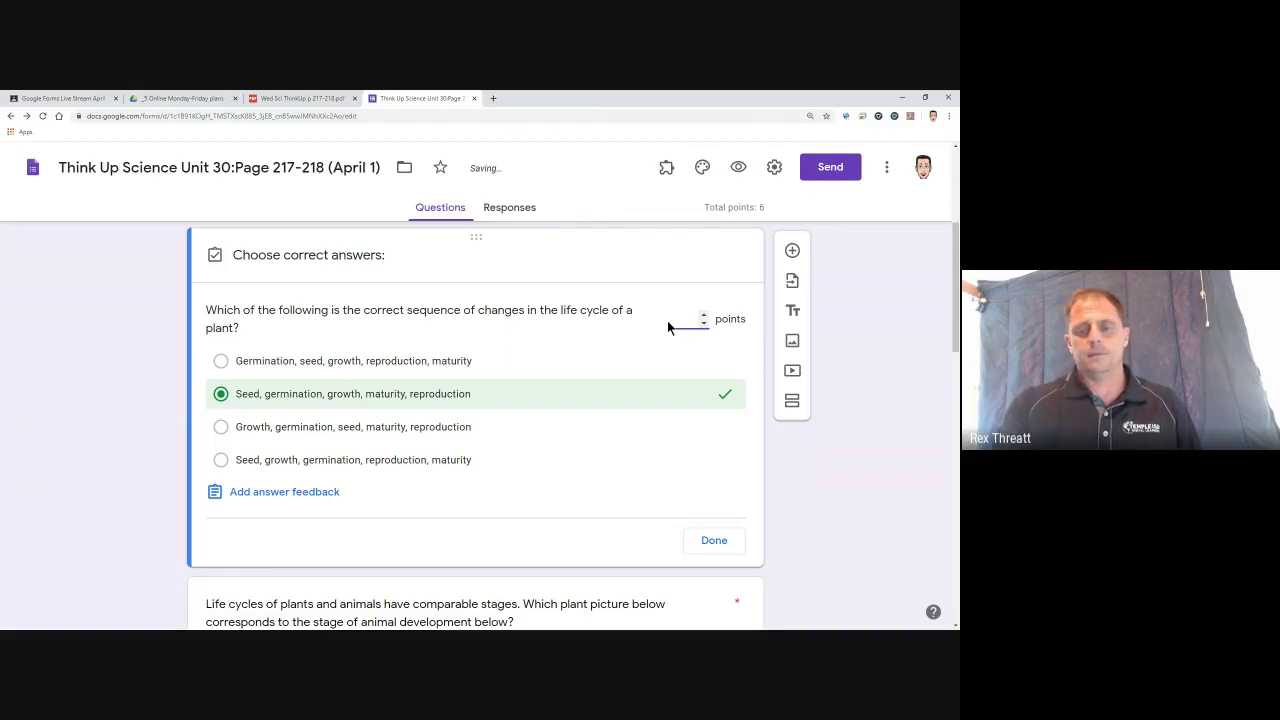
type("5")
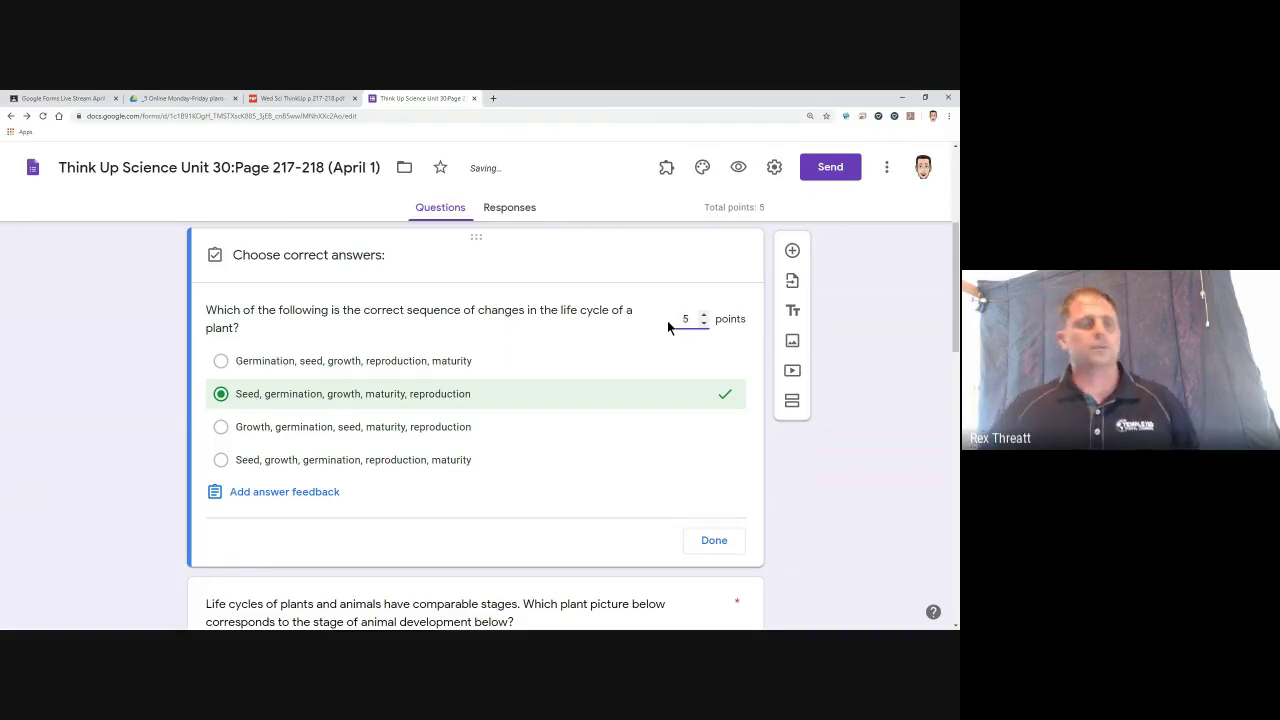
left_click(724, 541)
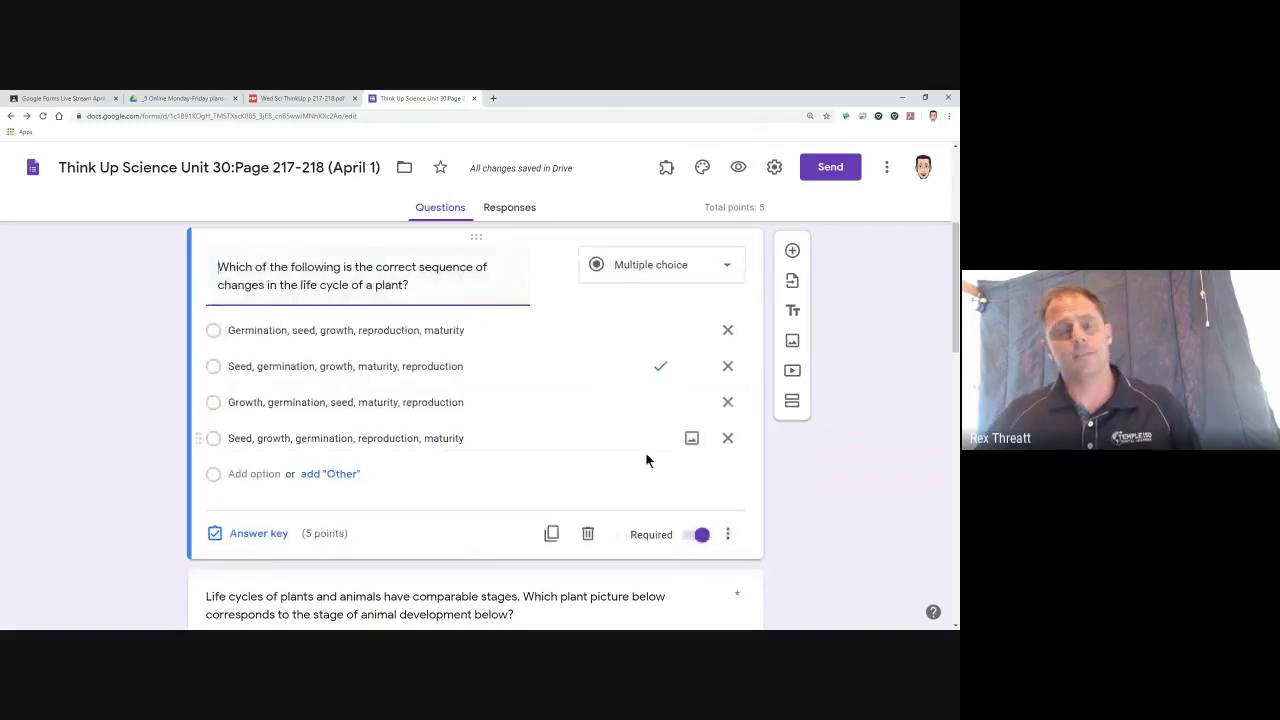
- In the answer key of the question comparing plant and animal stages, mark picture option J as the correct answer
scroll(646, 460, "down", 1)
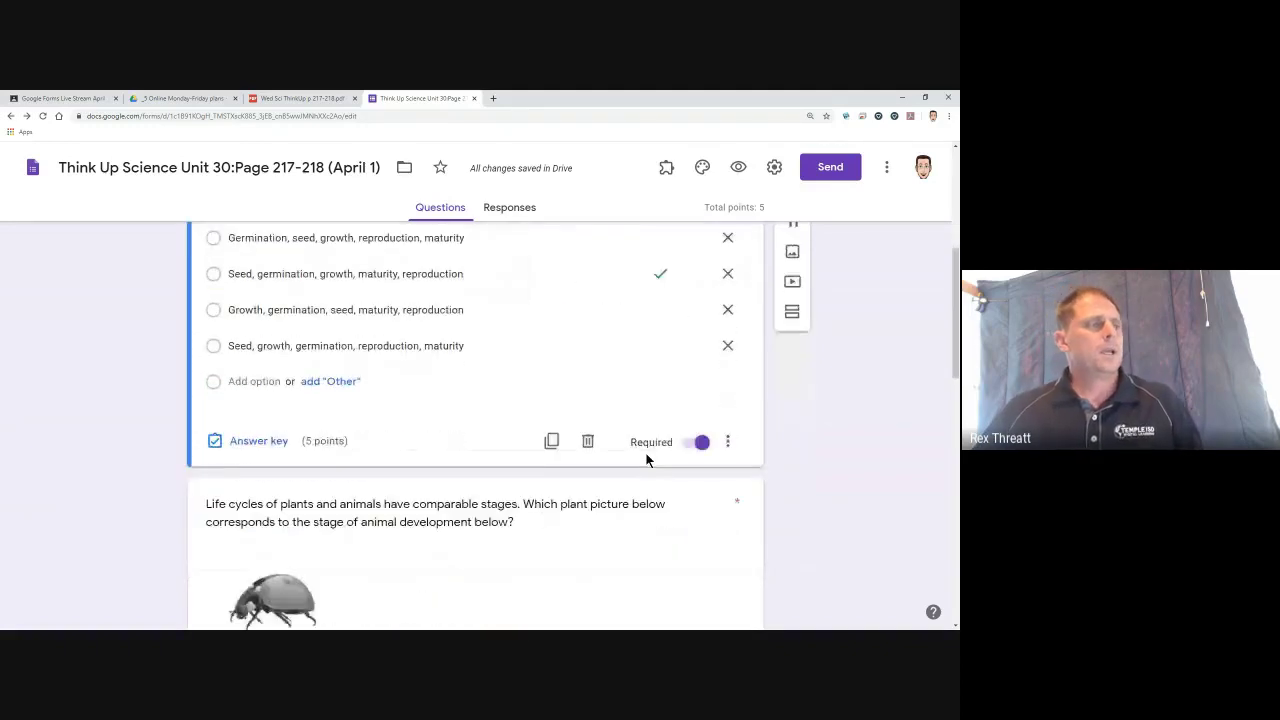
scroll(646, 458, "down", 6)
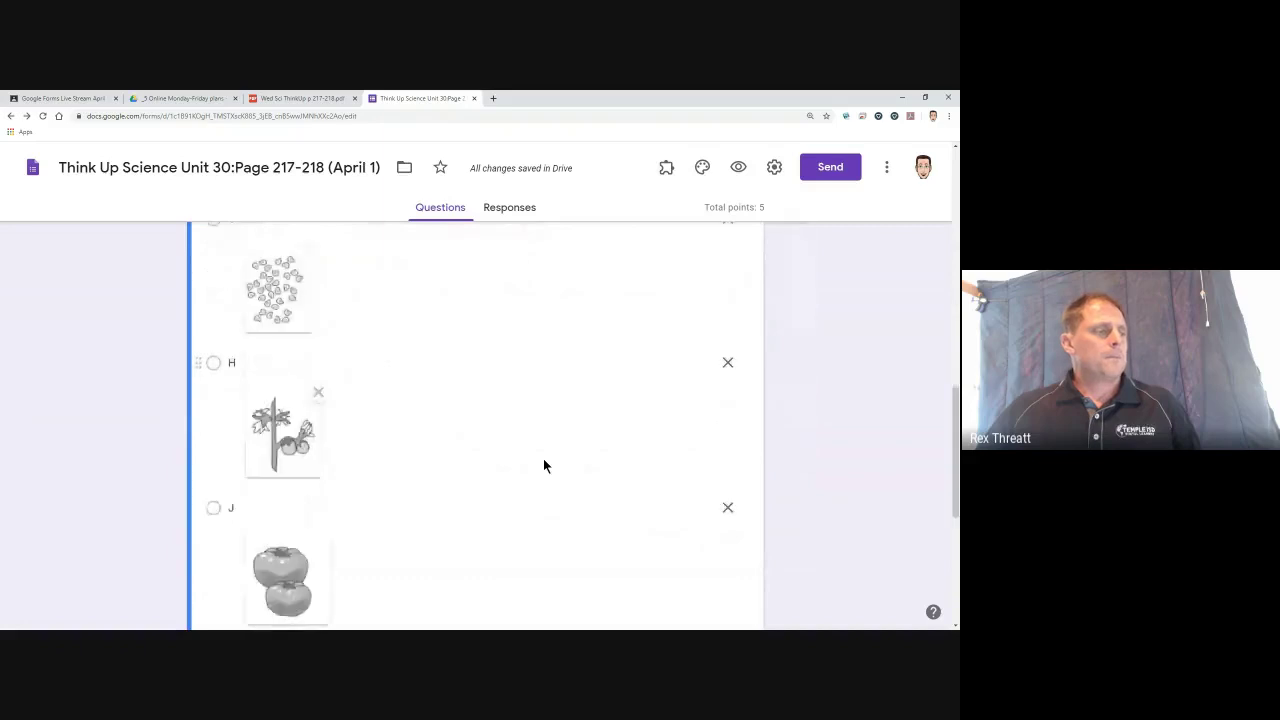
scroll(543, 465, "down", 5)
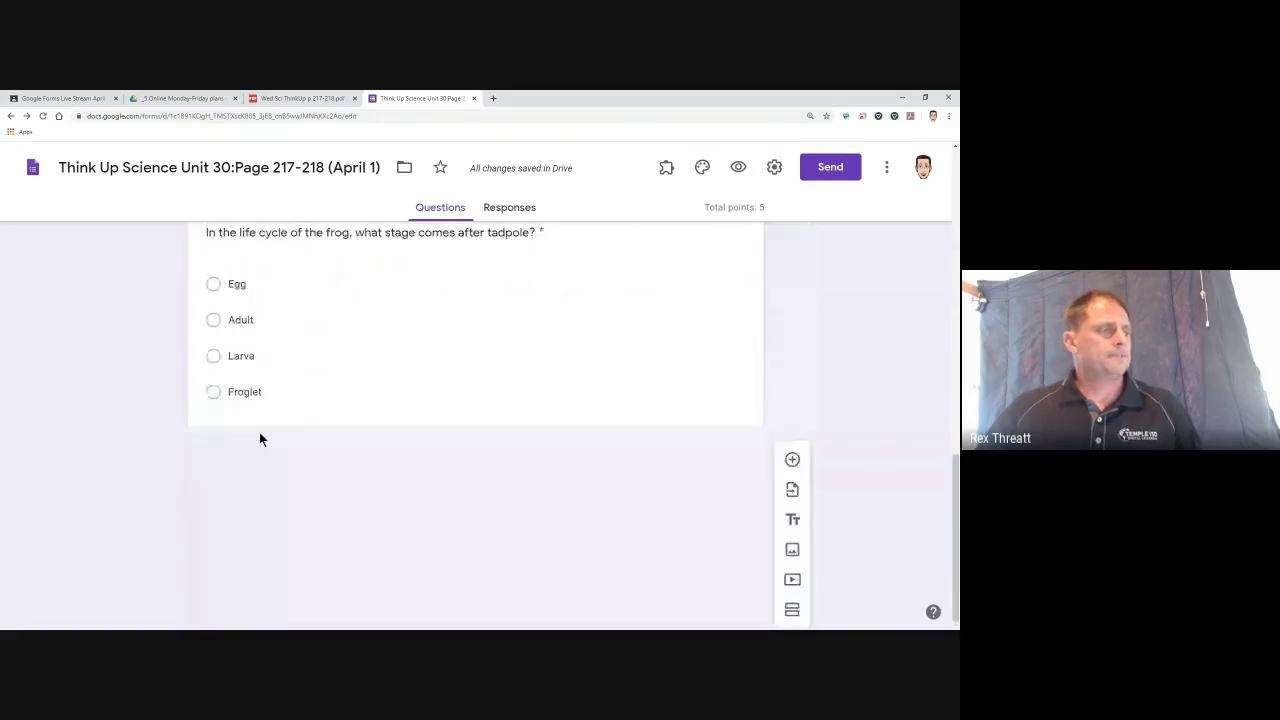
scroll(259, 432, "up", 2)
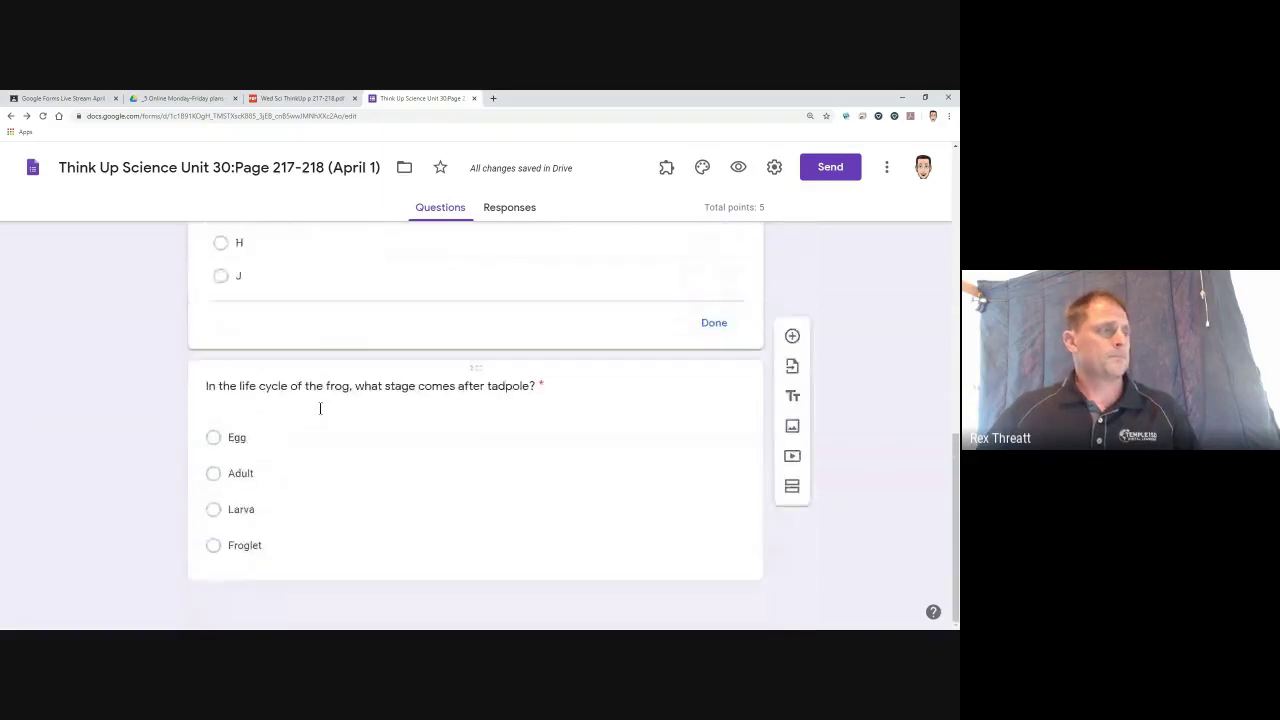
scroll(421, 414, "down", 7)
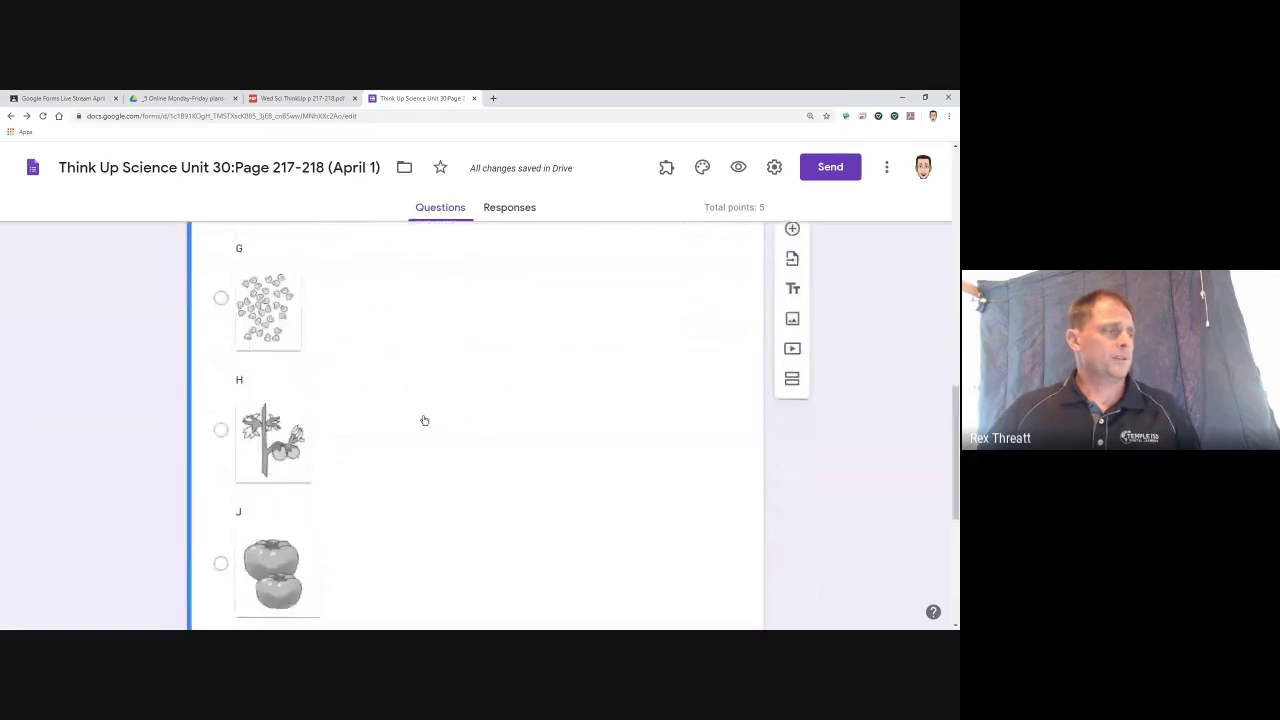
scroll(424, 420, "down", 3)
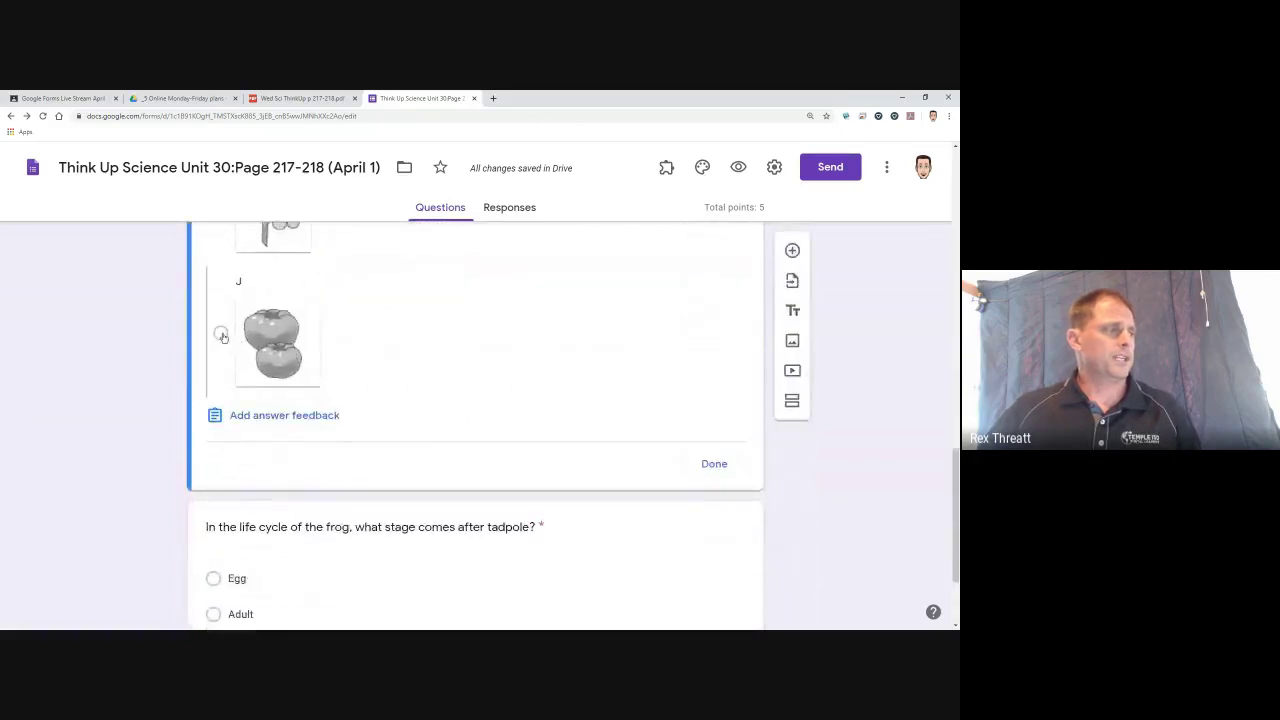
left_click(221, 335)
- Set the question comparing plant and animal stages to 5 points and finish its answer key
scroll(514, 365, "up", 5)
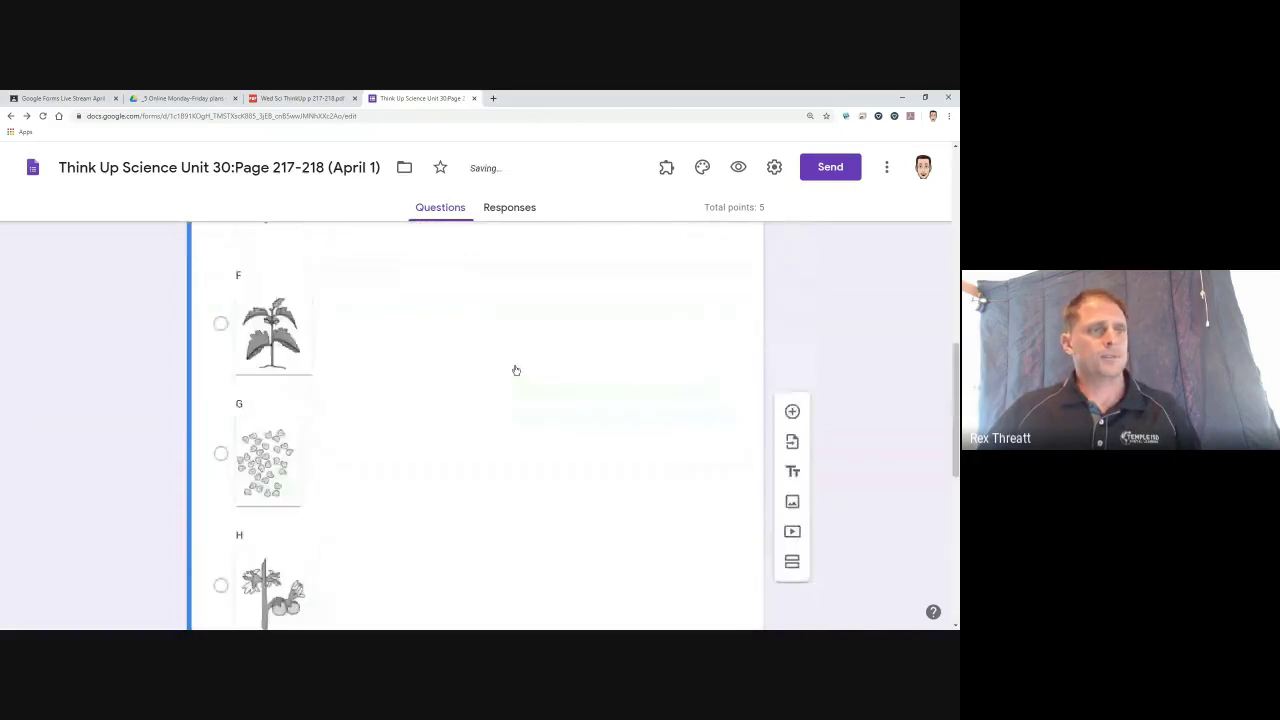
scroll(516, 370, "up", 1)
scroll(516, 370, "up", 1)
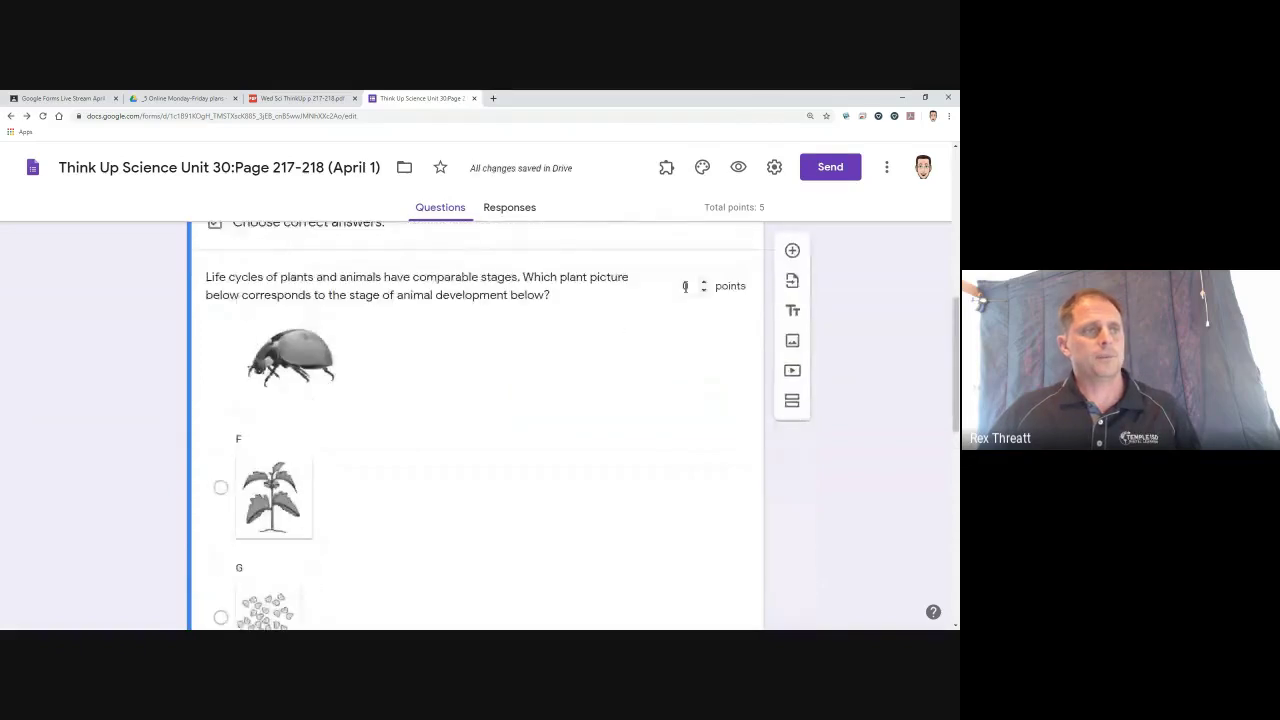
left_click(684, 286)
type("5")
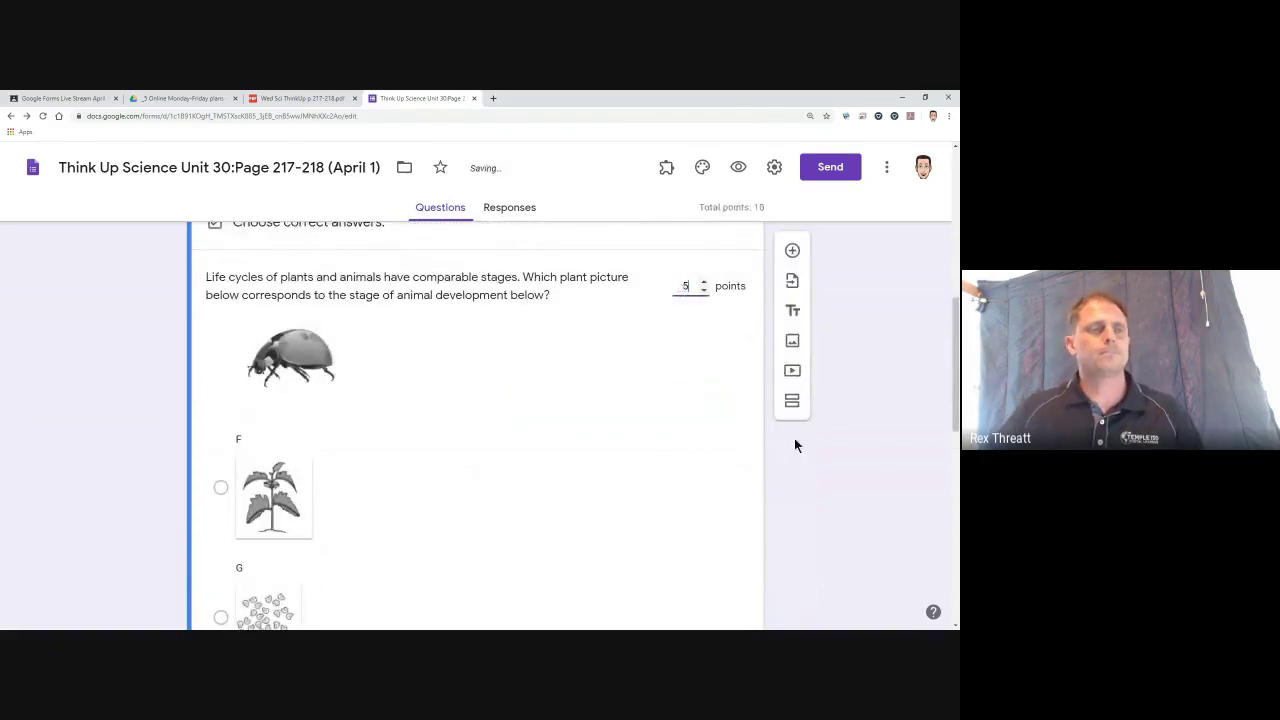
scroll(711, 466, "down", 4)
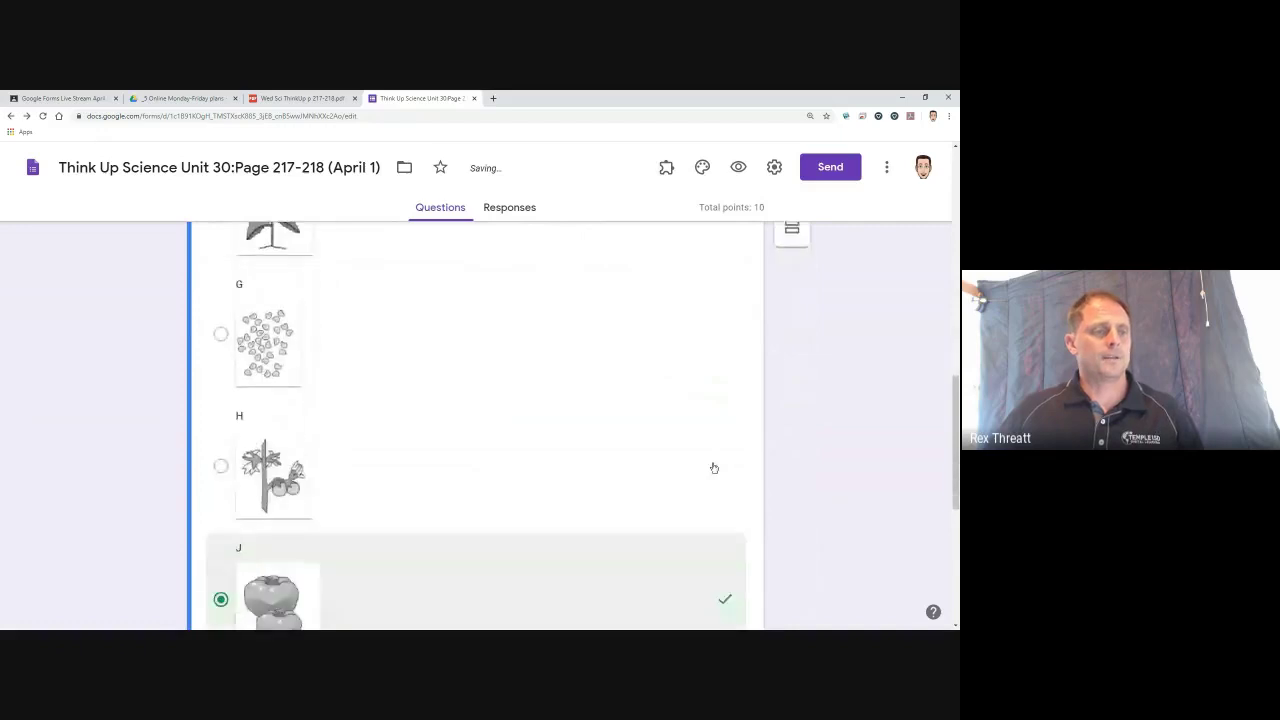
scroll(713, 468, "down", 1)
left_click(712, 519)
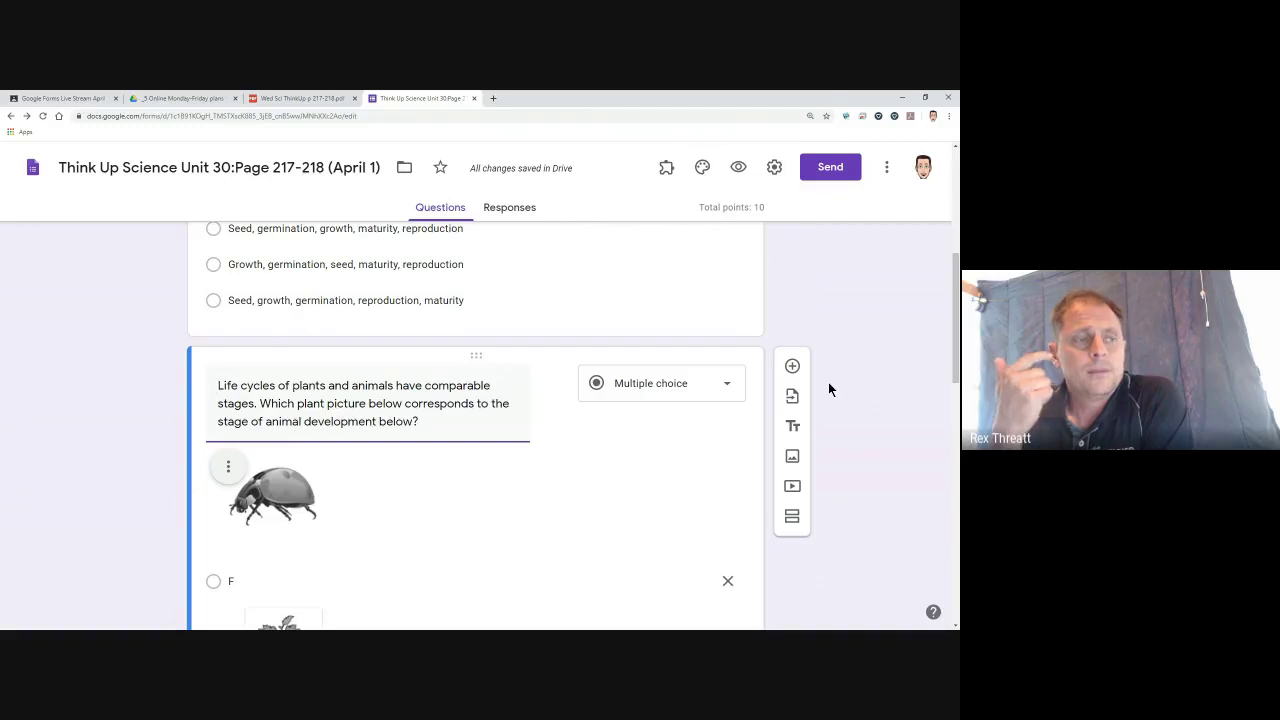
- Examine the question types available for the question with the beetle picture, keep Multiple choice, and go on to the frog life cycle question
left_click(719, 393)
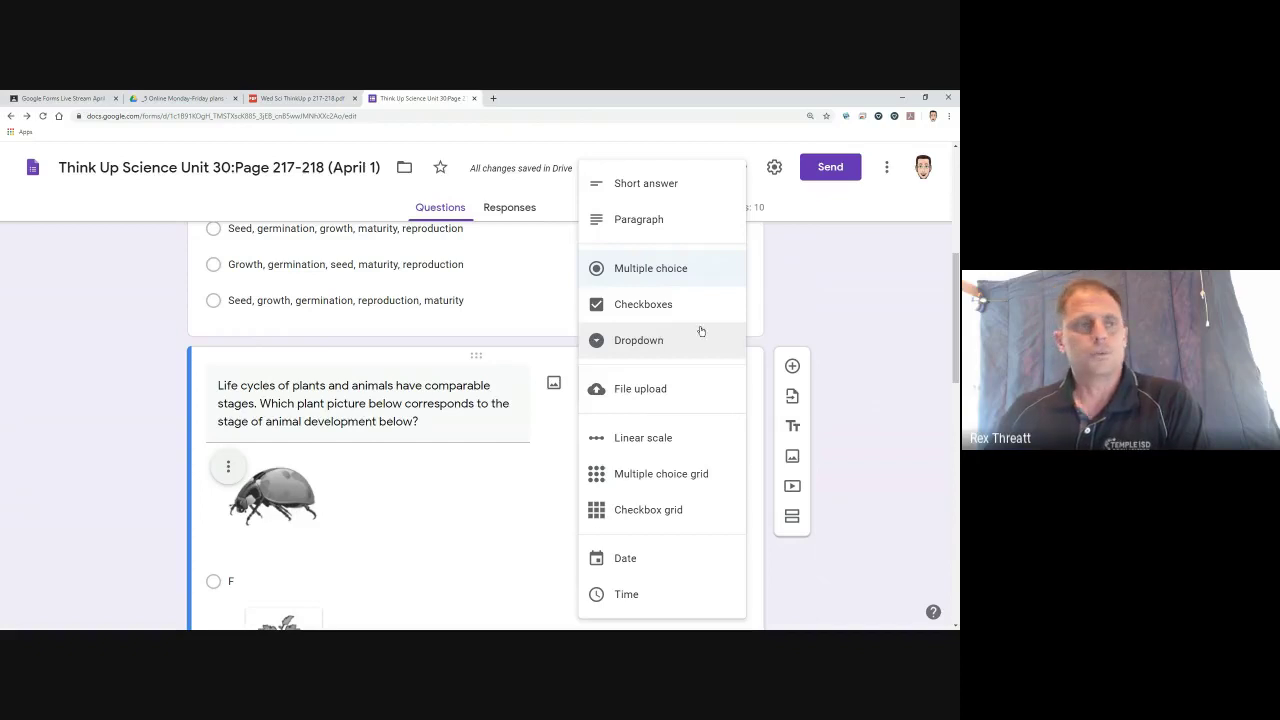
left_click(685, 271)
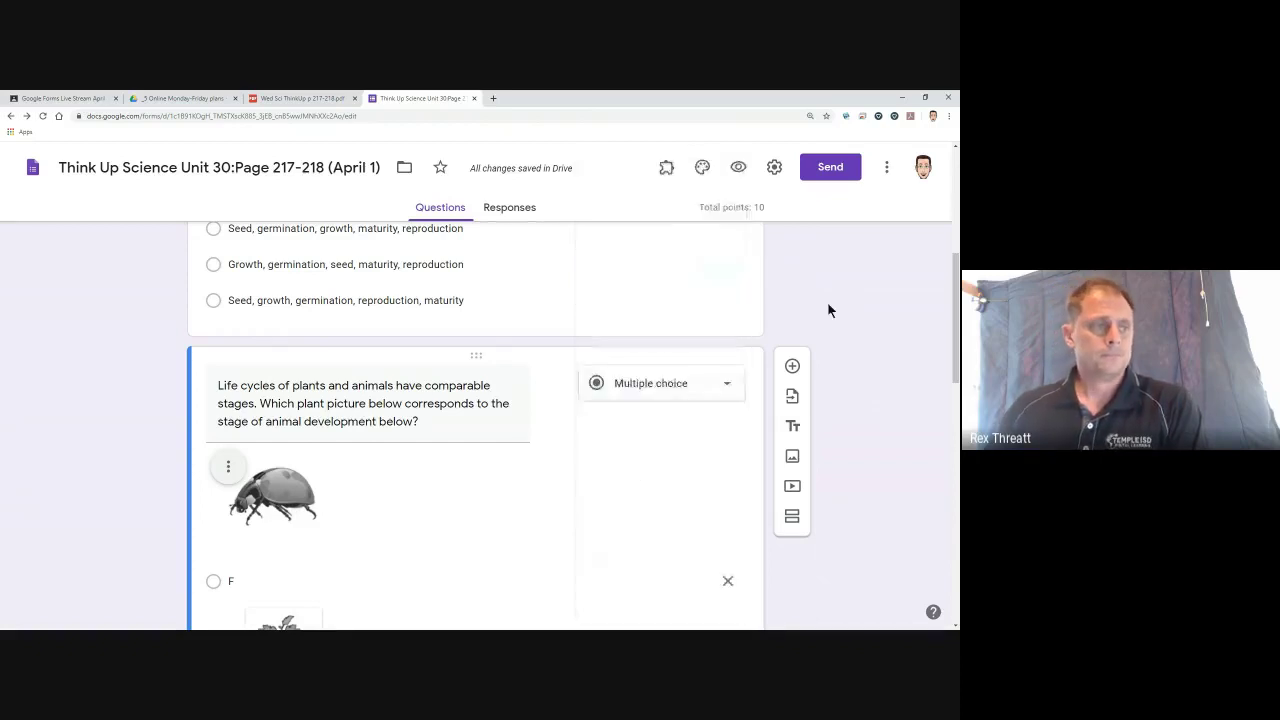
scroll(828, 311, "down", 3)
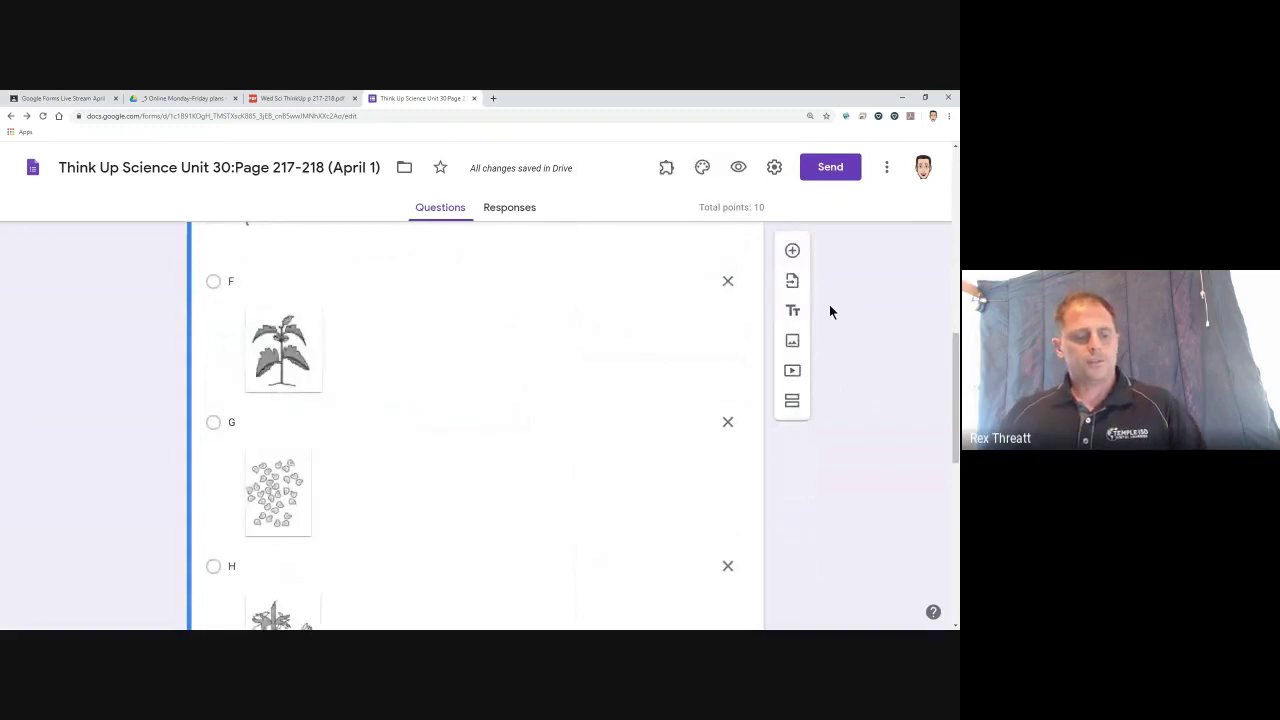
scroll(829, 306, "down", 2)
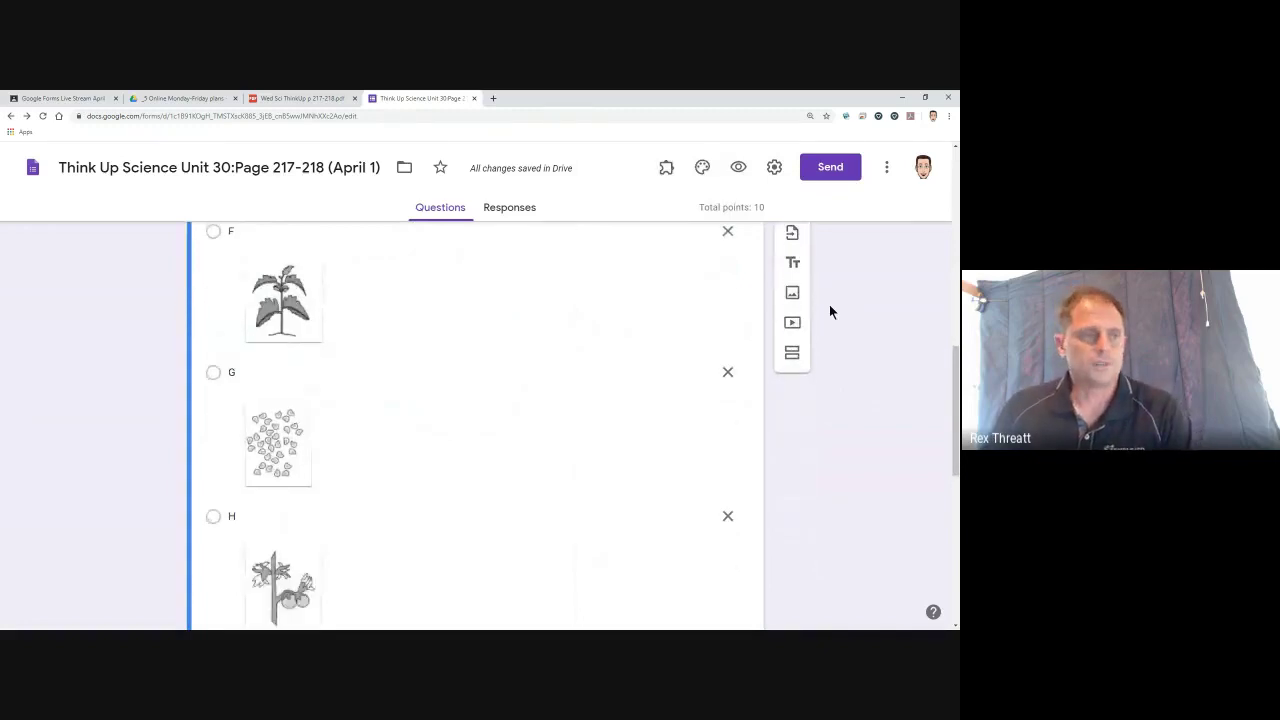
scroll(829, 309, "down", 1)
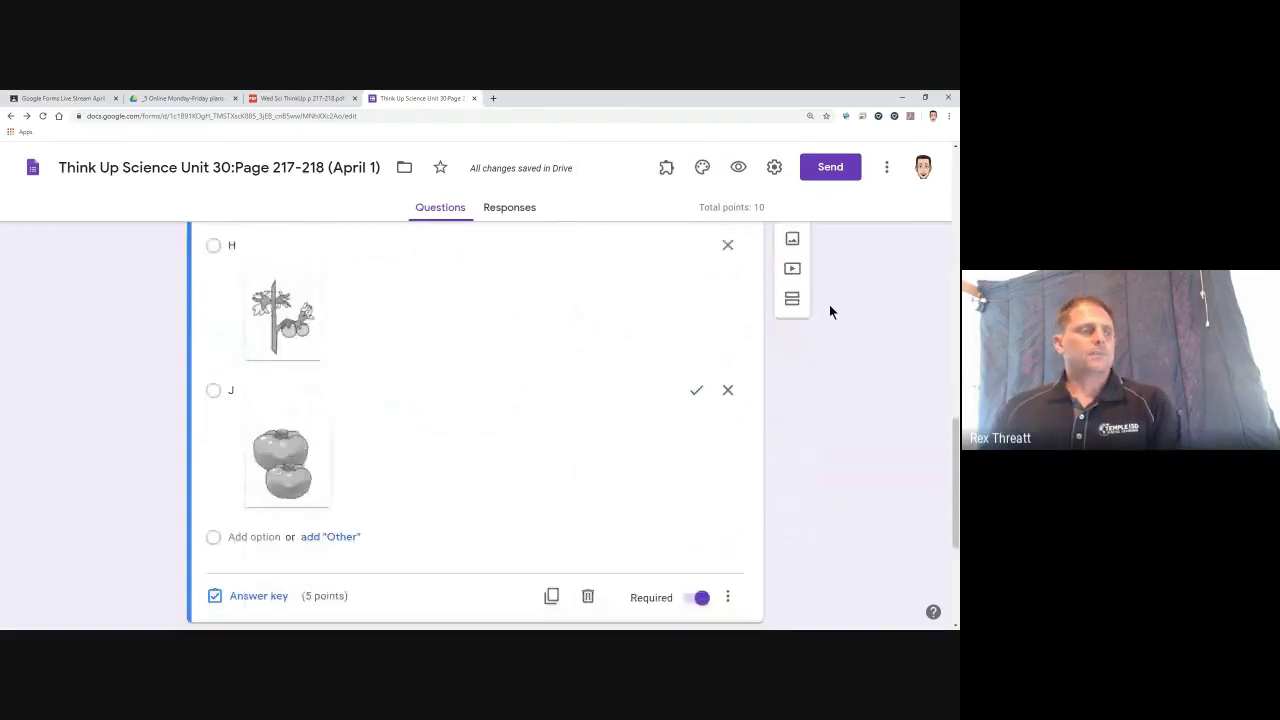
scroll(829, 309, "down", 3)
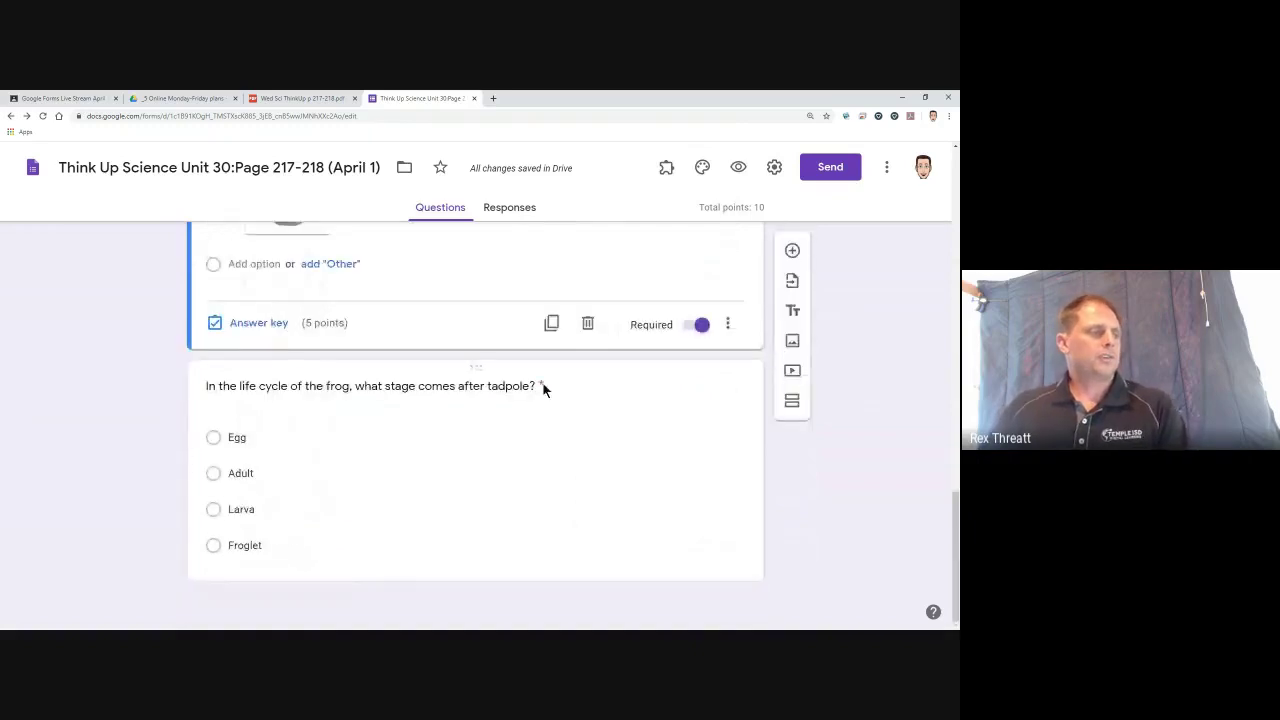
- In the frog life cycle question's answer key, mark Froglet as correct, set it to 5 points, and finish the key
left_click(415, 432)
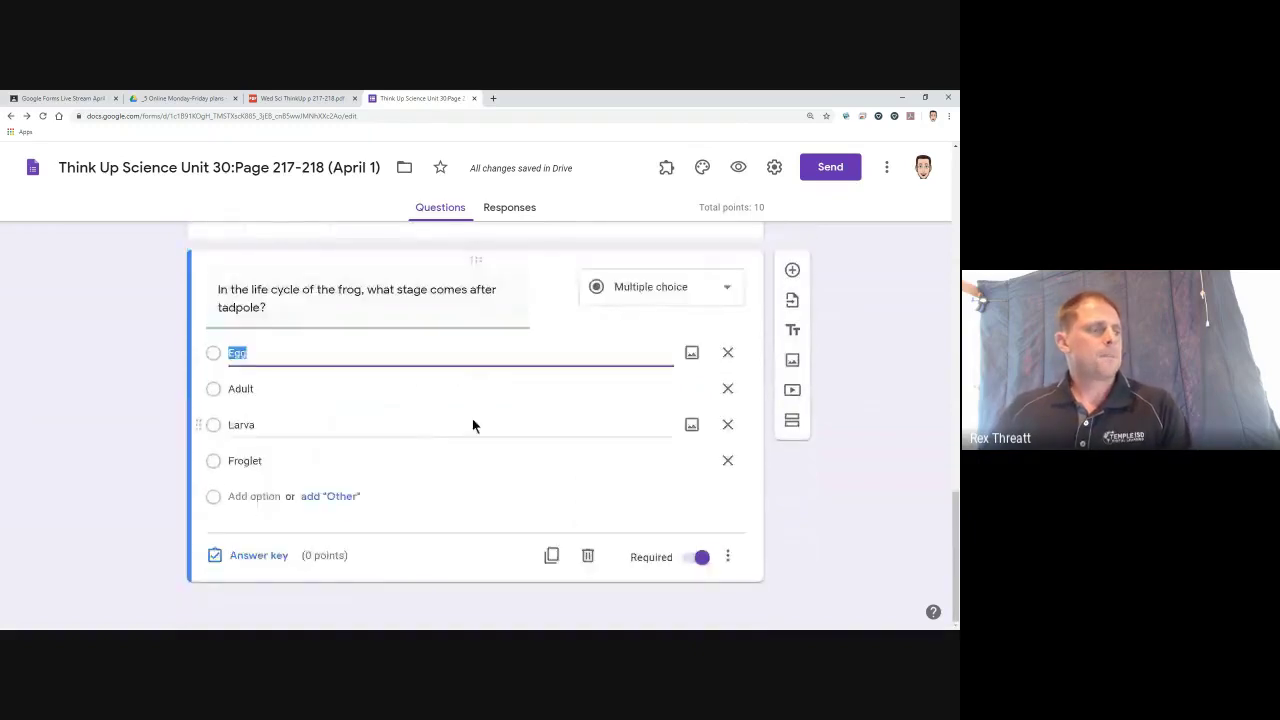
left_click(281, 556)
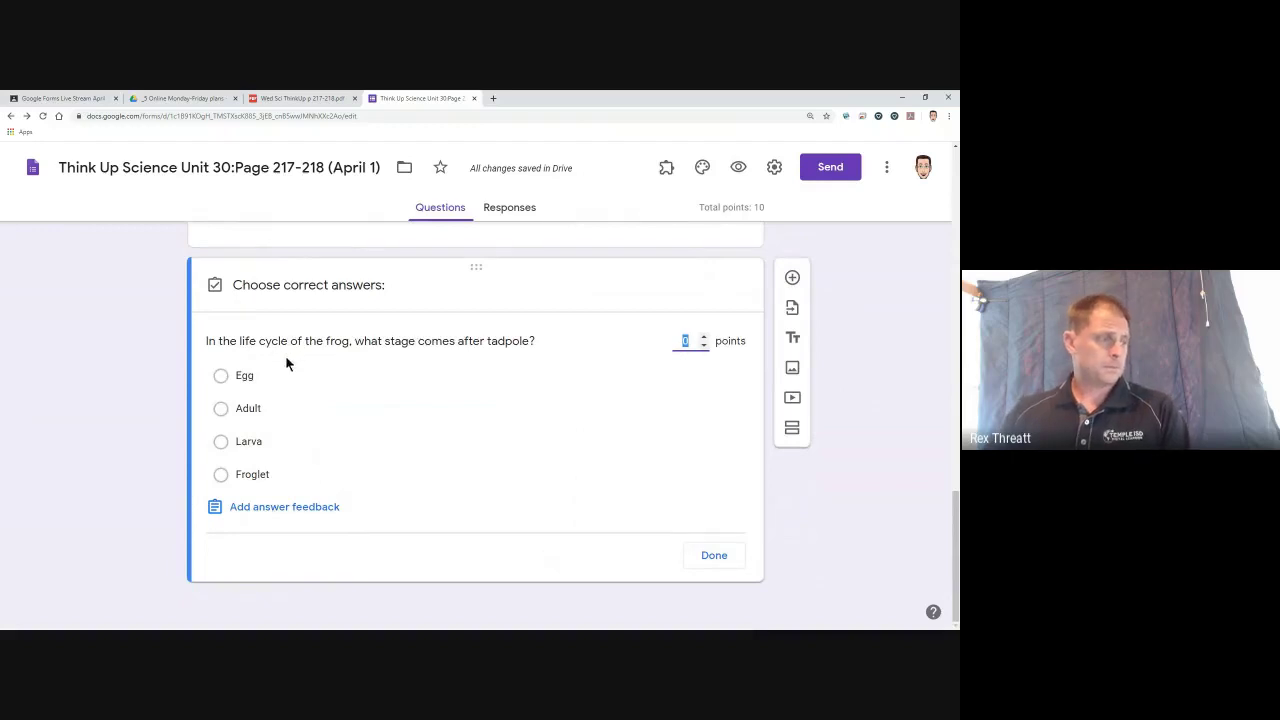
left_click(257, 479)
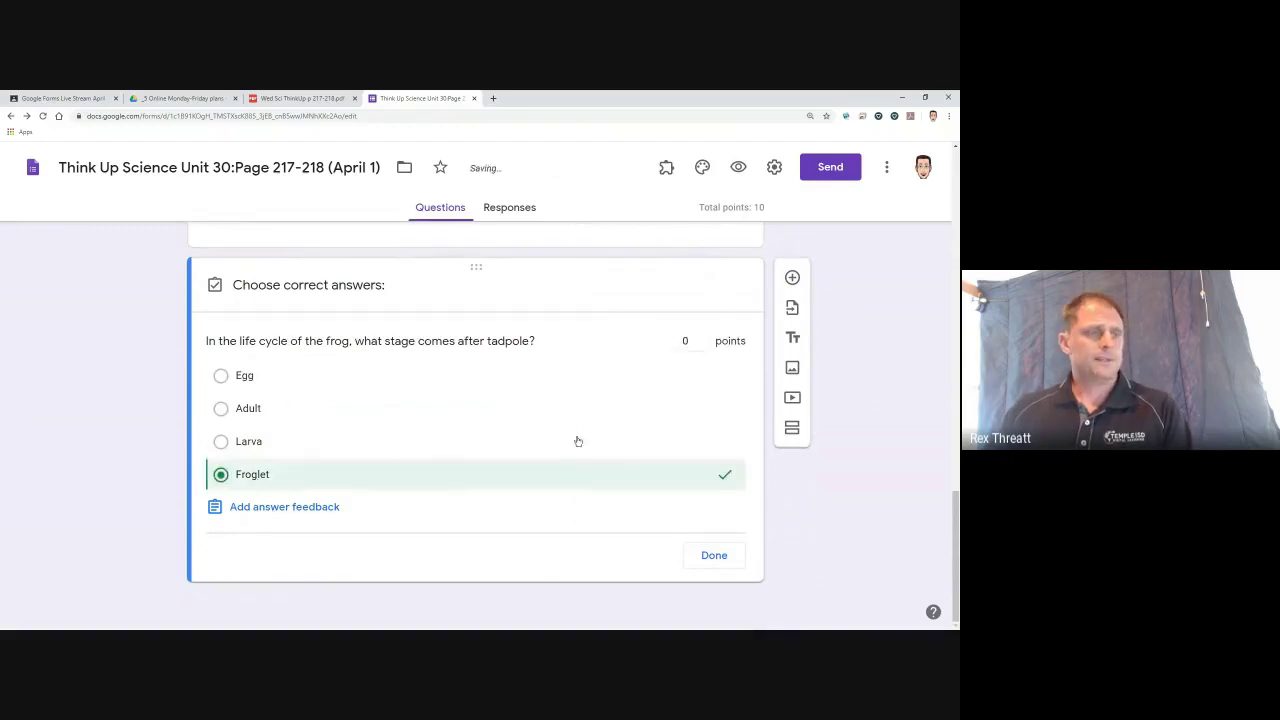
left_click(679, 341)
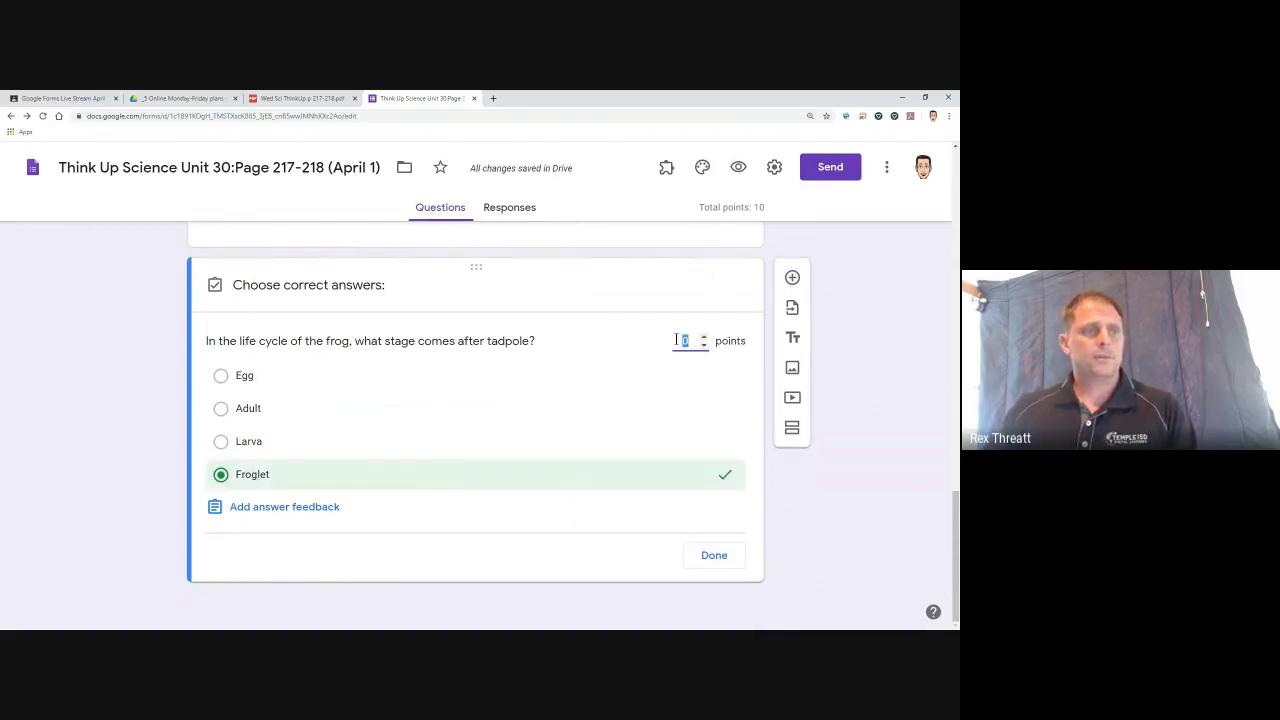
type("5")
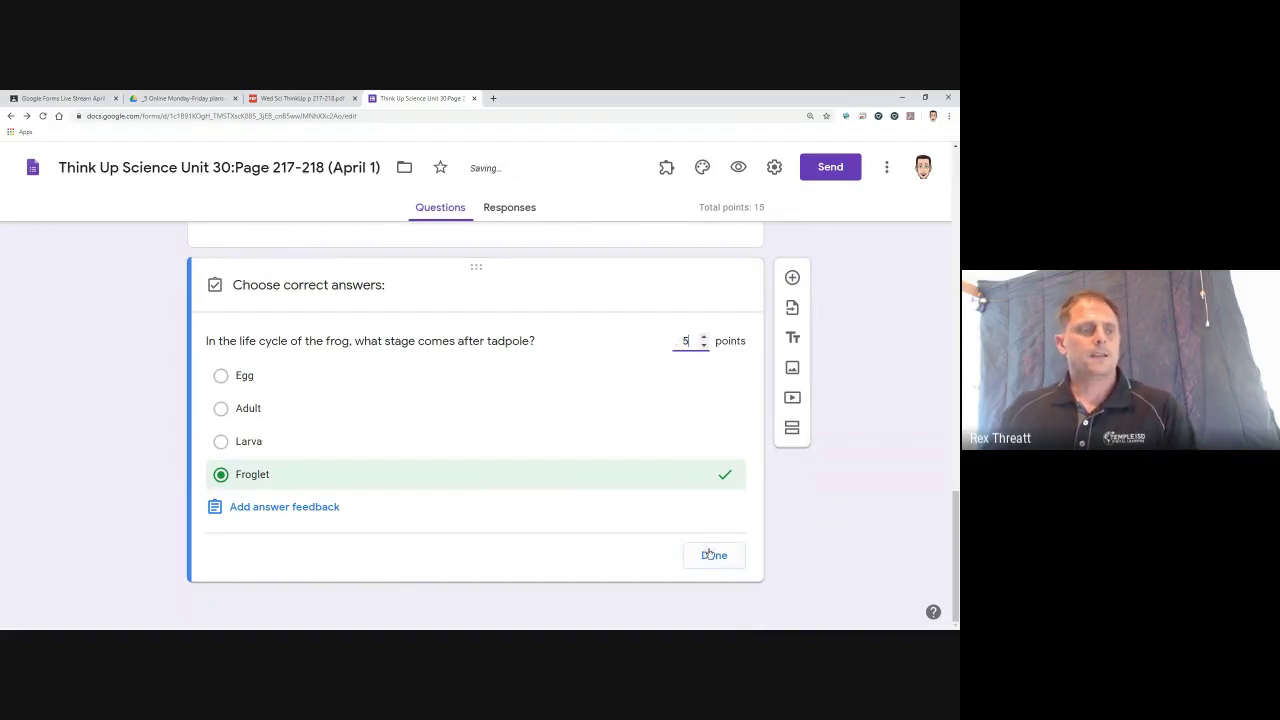
left_click(710, 555)
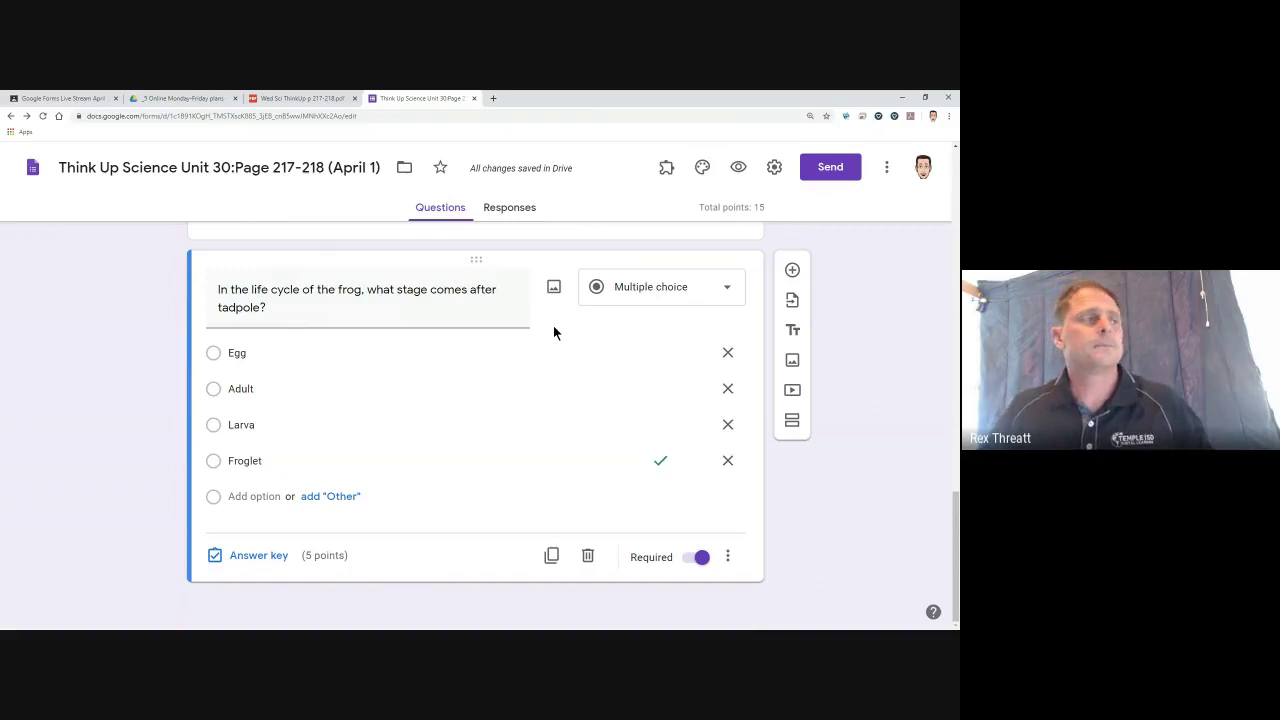
- Switch to the Google Forms Live Stream class in Google Classroom and read through the class comments
left_click(70, 100)
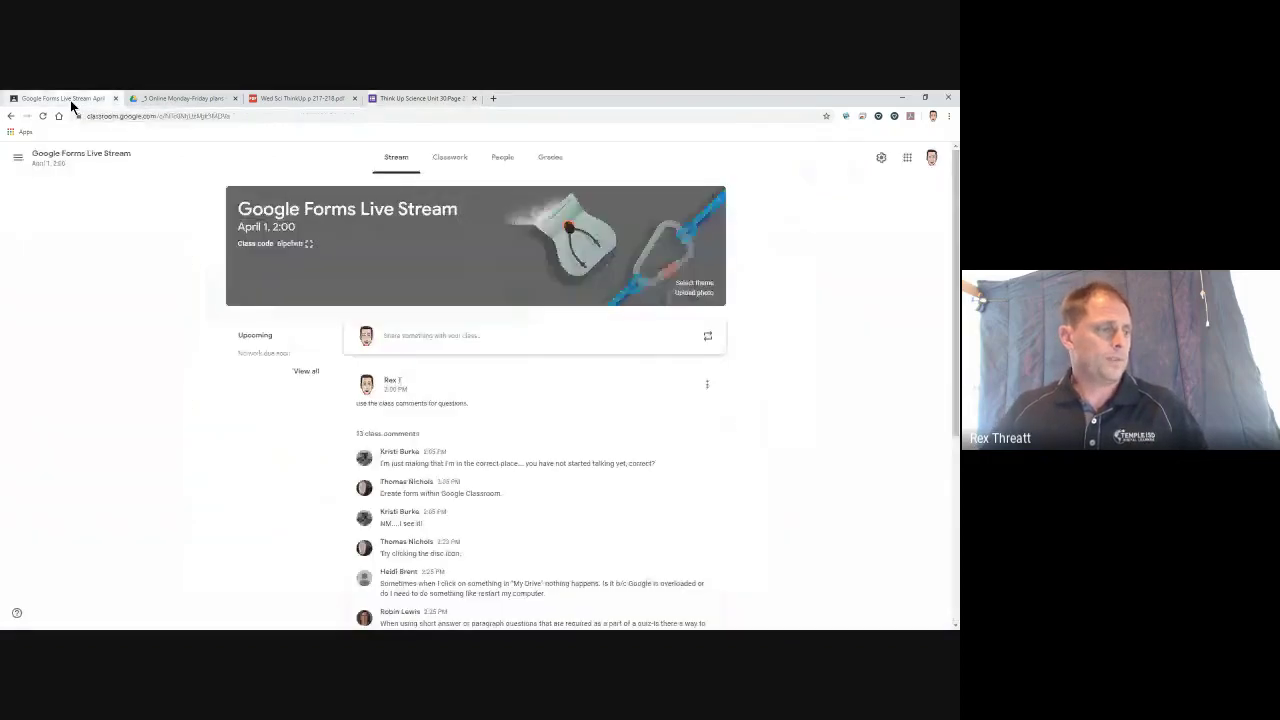
scroll(505, 338, "down", 1)
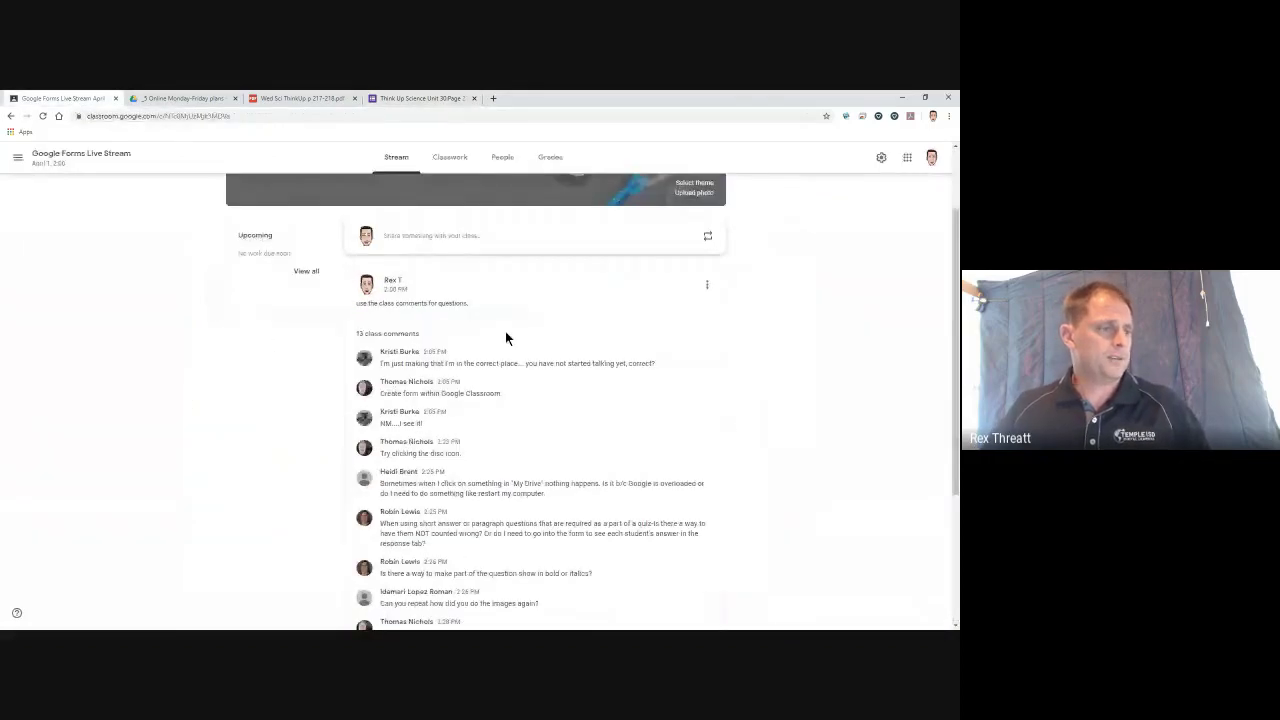
scroll(602, 372, "down", 1)
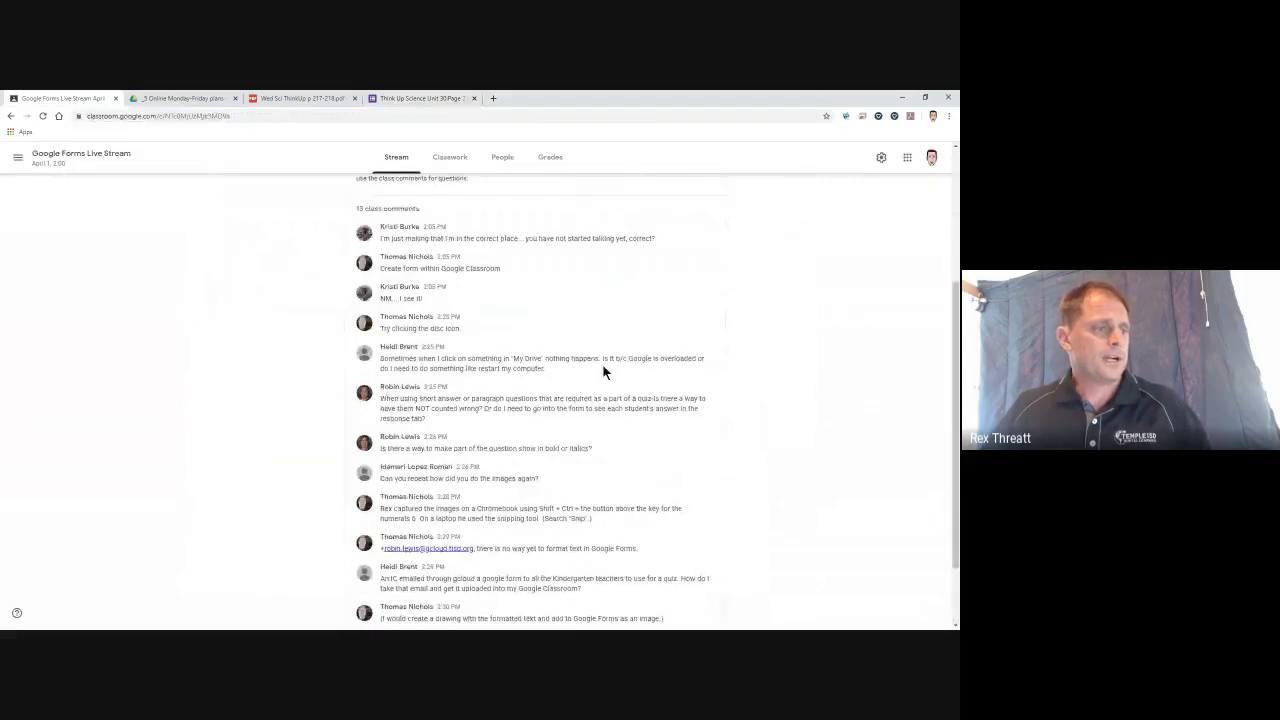
scroll(602, 372, "down", 1)
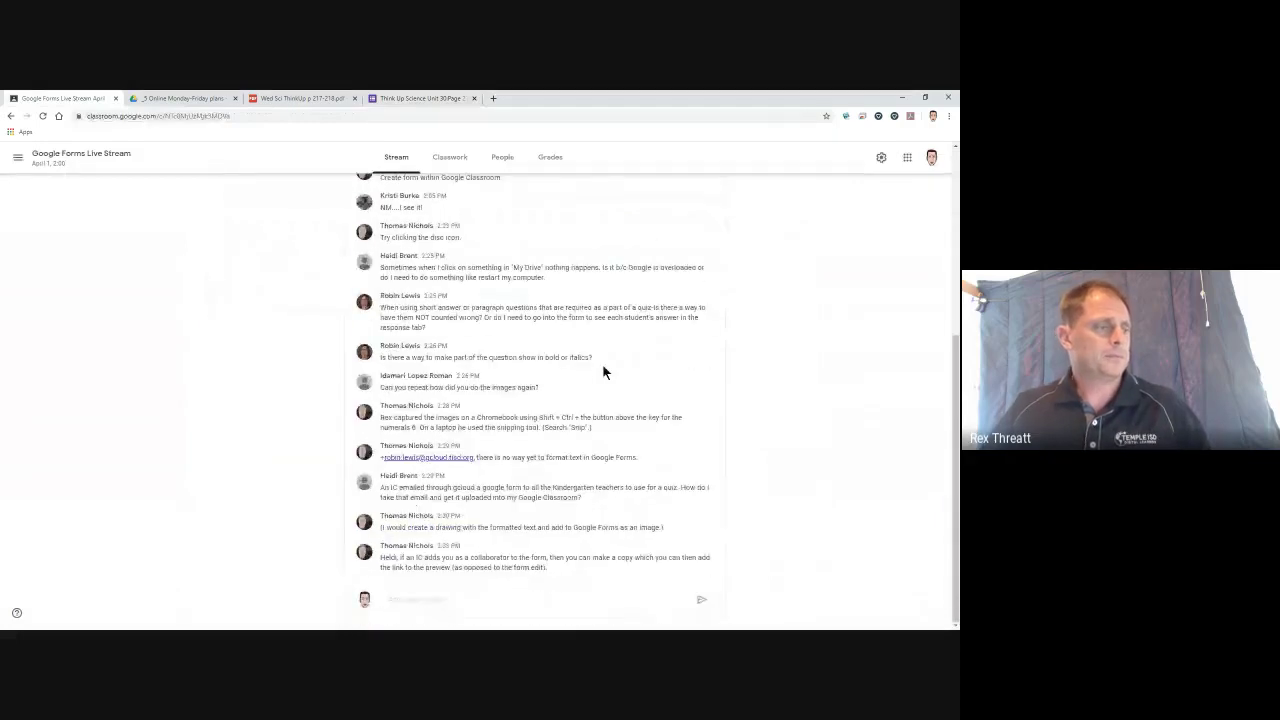
scroll(602, 370, "up", 3)
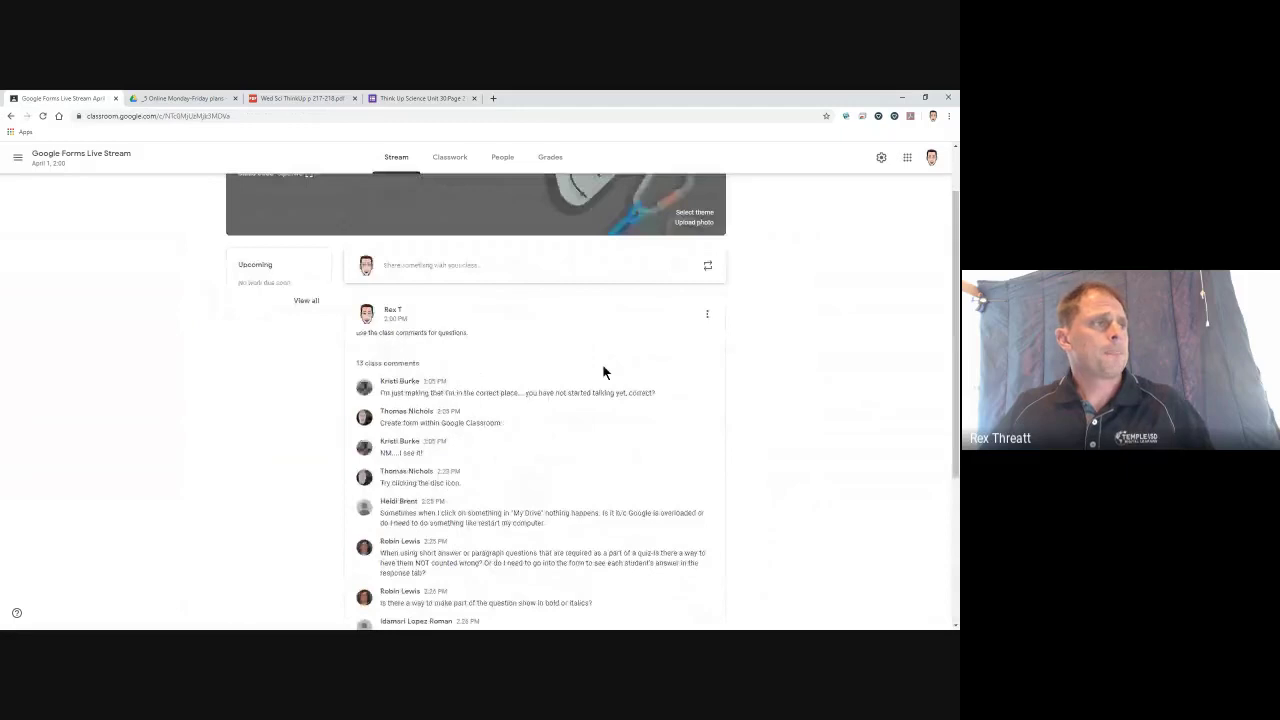
scroll(602, 370, "up", 1)
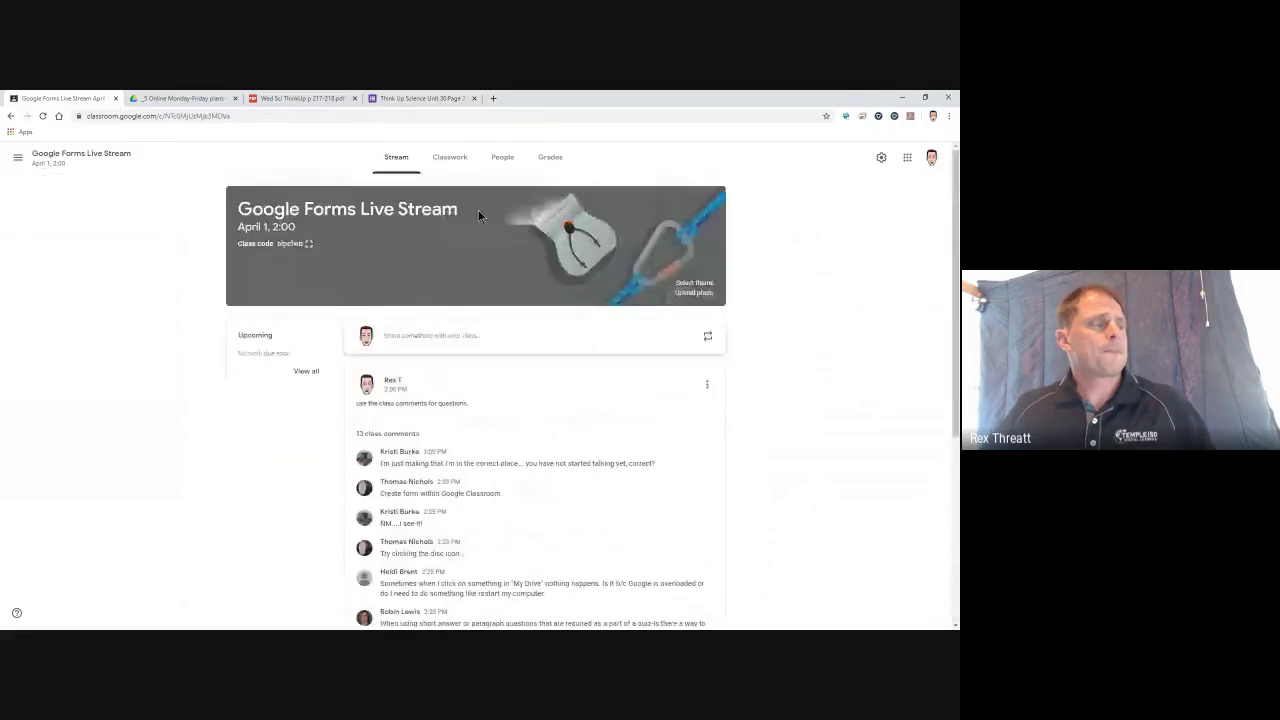
- Start a new assignment in the Google Forms Live Stream classwork
left_click(452, 160)
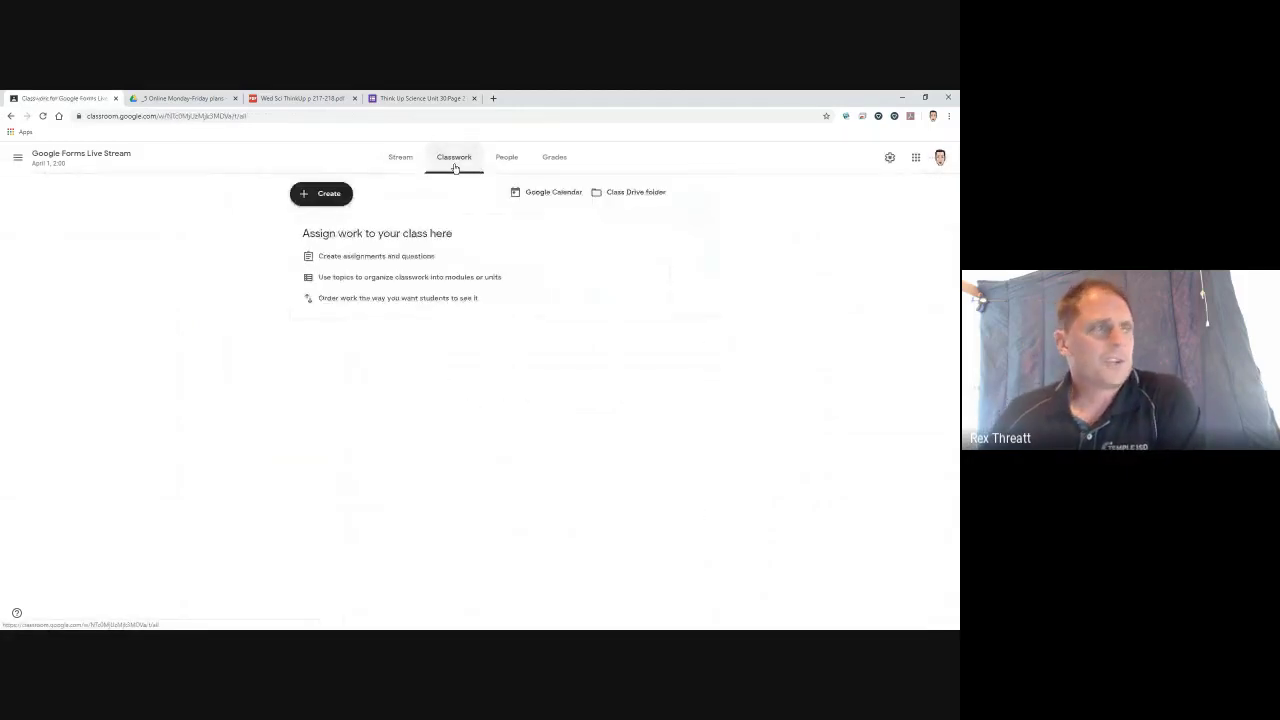
left_click(340, 194)
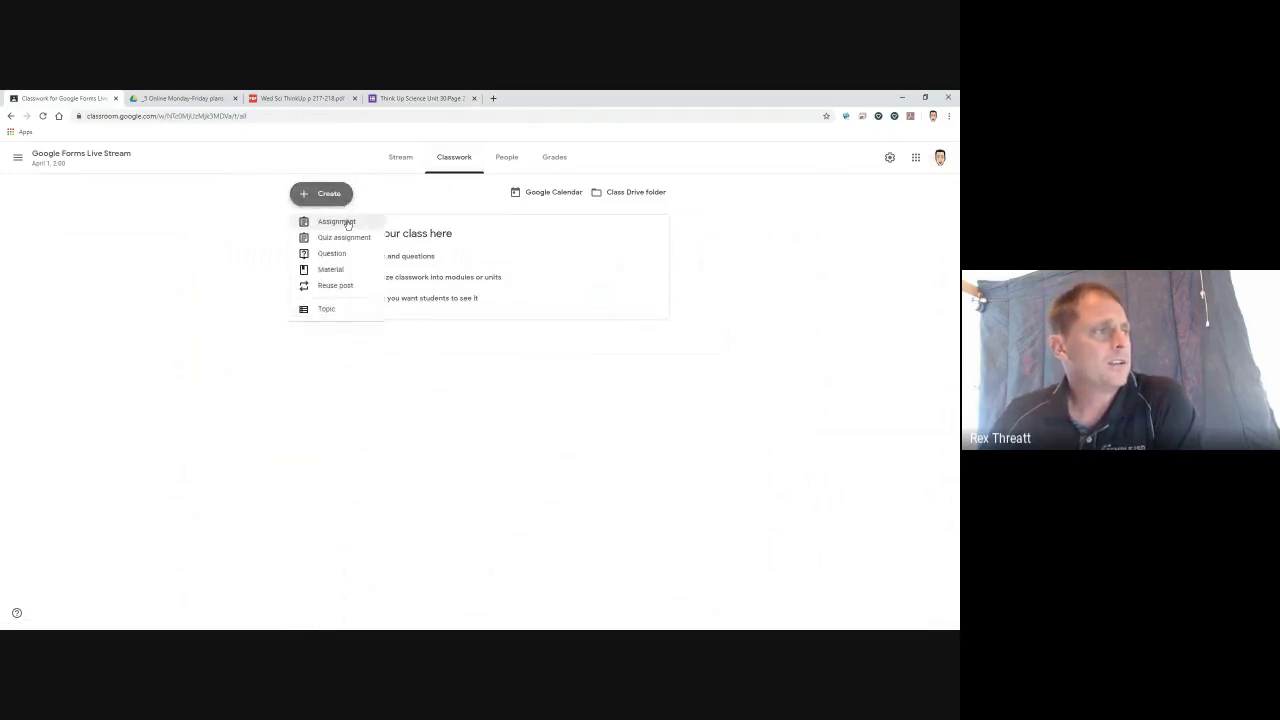
left_click(345, 222)
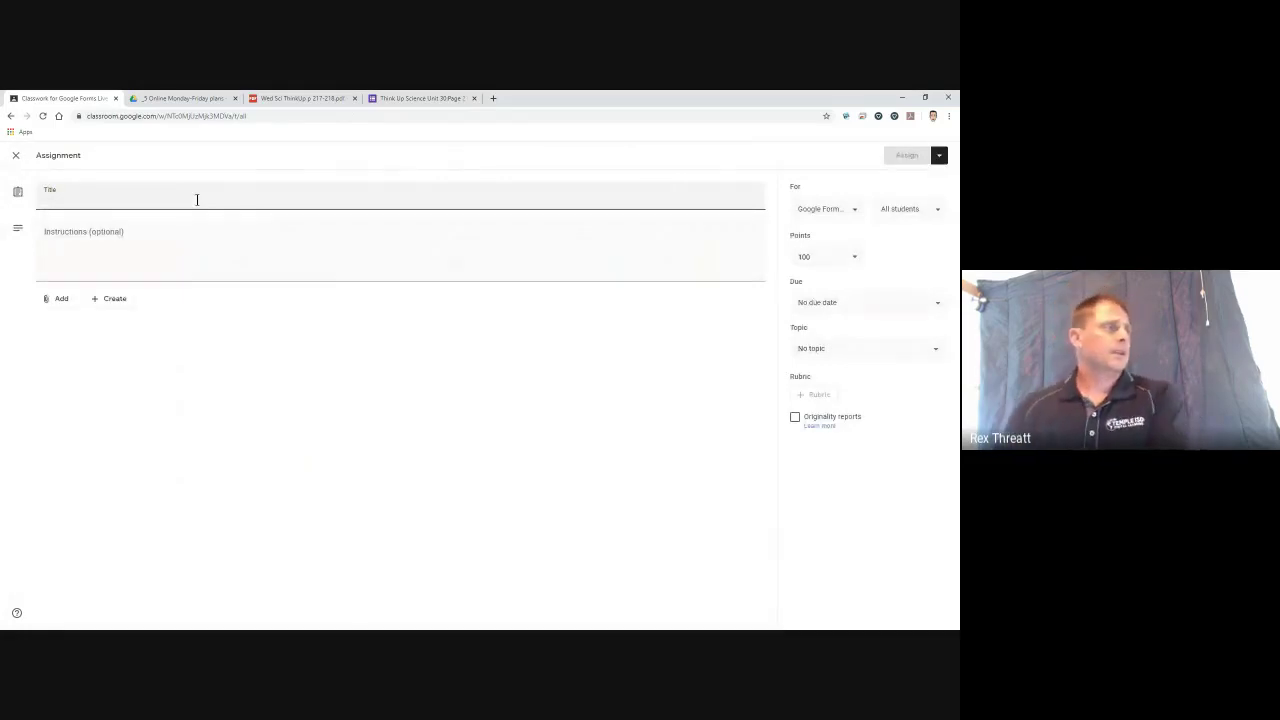
- Copy the form's title "Think Up Science Unit 30:Page 217-218 (April 1)" from Google Forms into the Classroom assignment's title
left_click(400, 99)
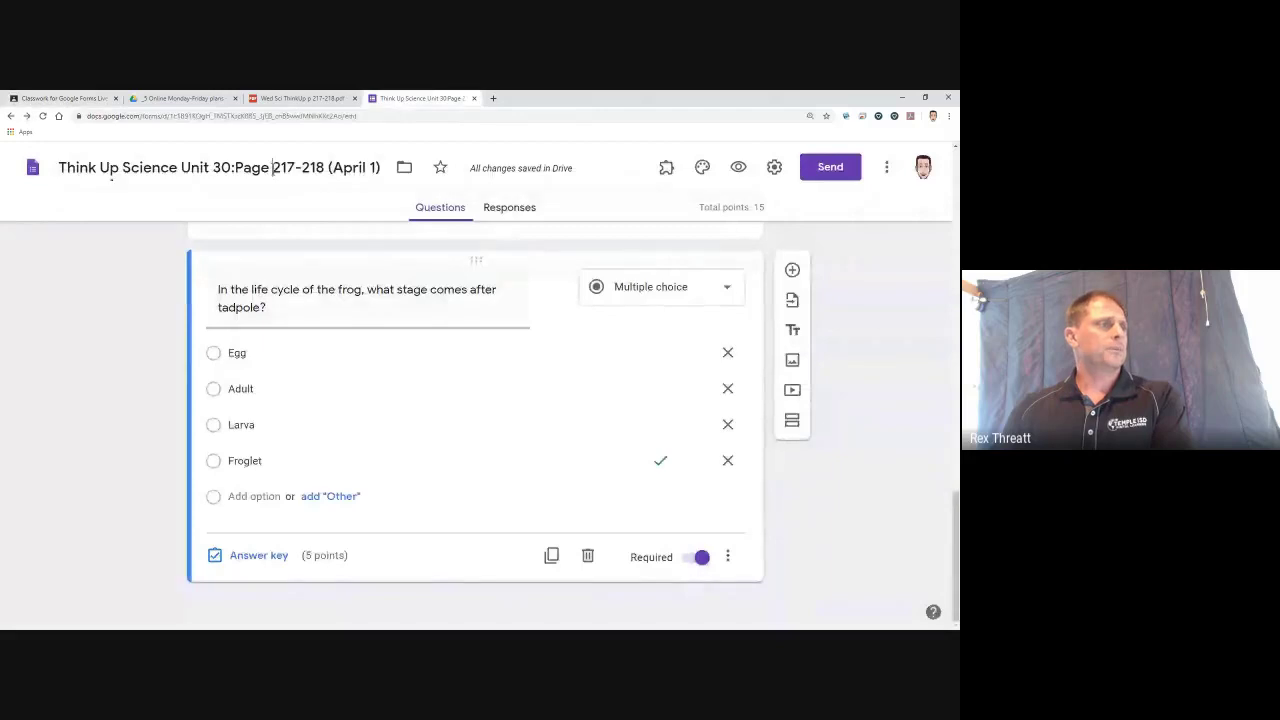
triple_click(273, 168)
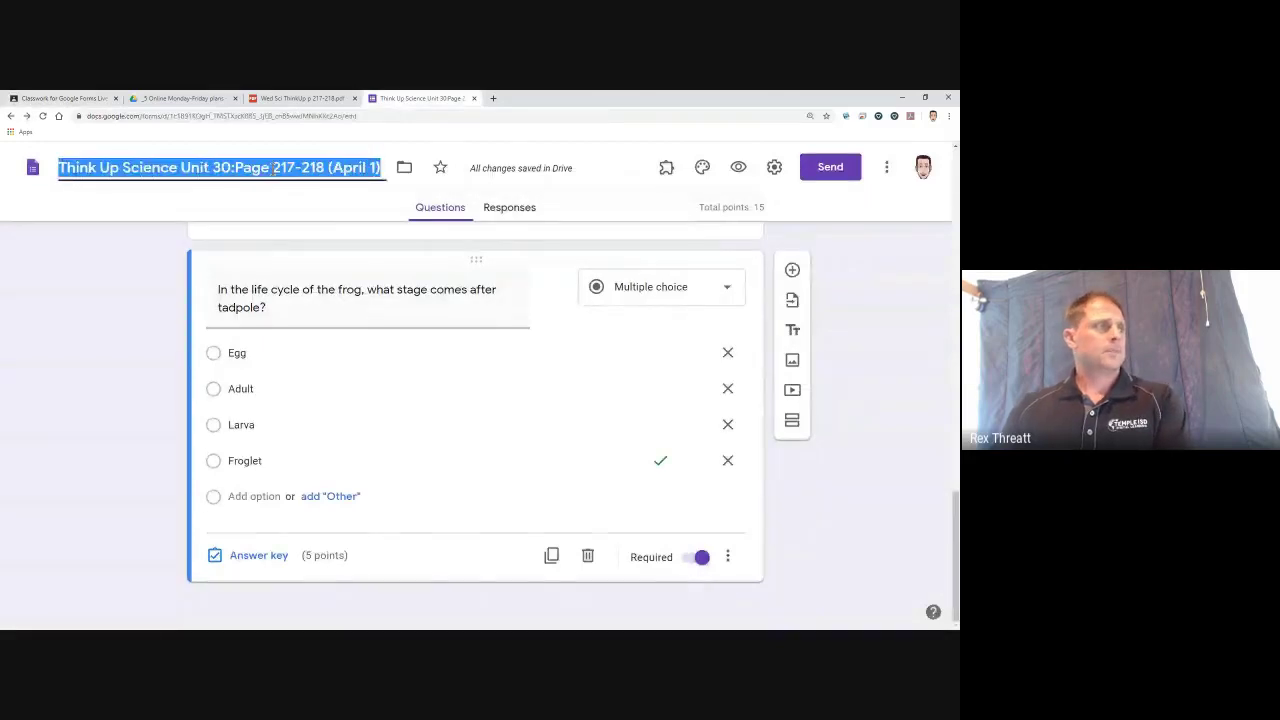
right_click(273, 168)
left_click(295, 211)
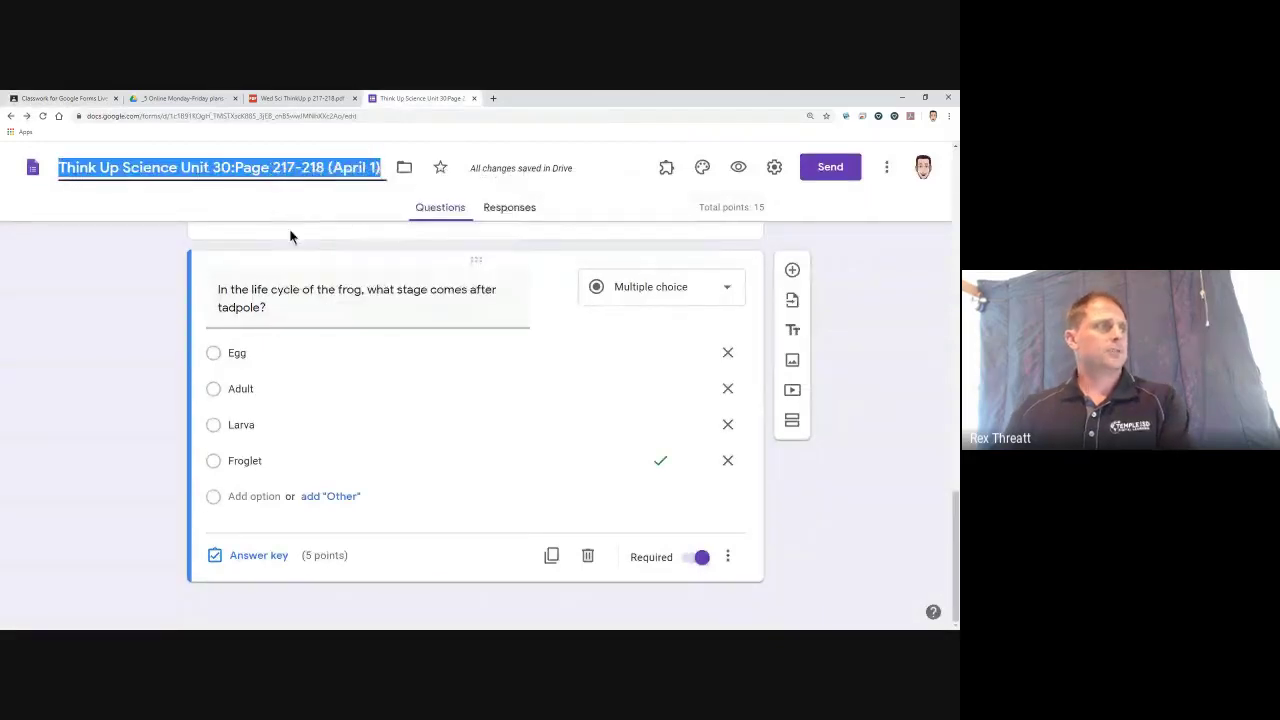
left_click(86, 99)
left_click(144, 199)
right_click(142, 199)
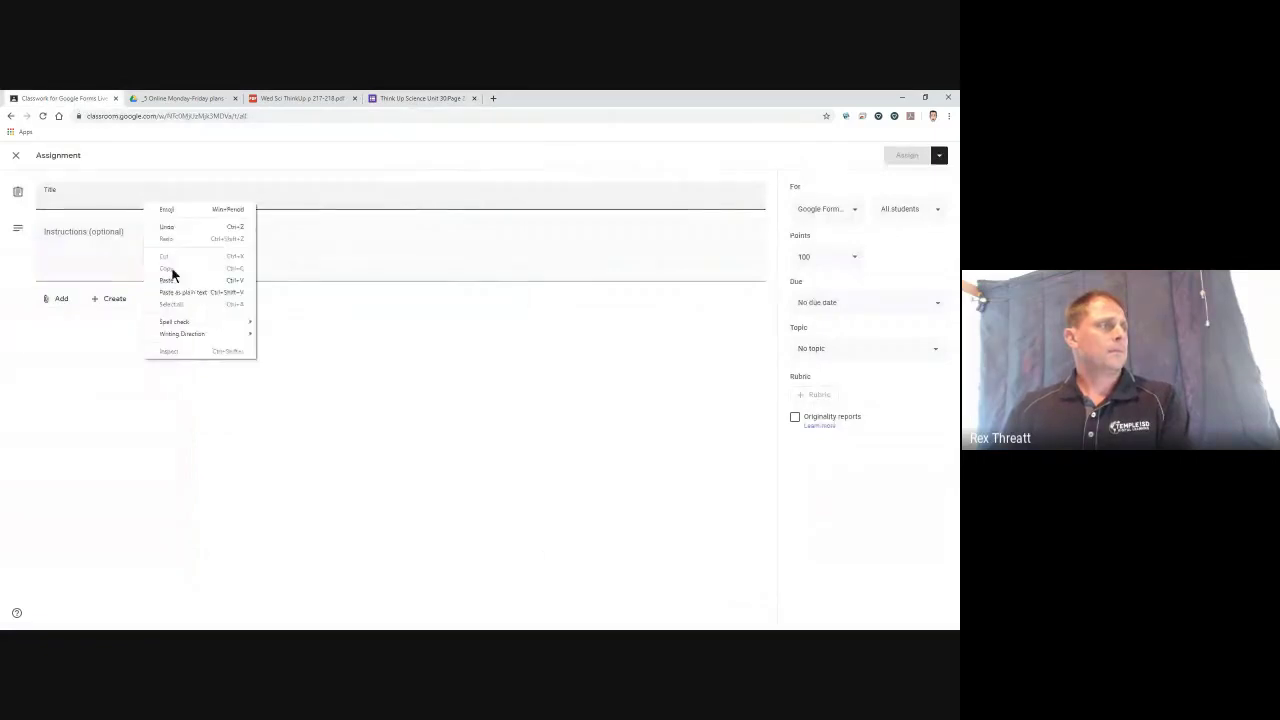
left_click(171, 280)
- Enter the assignment instructions "you must make a 100. Please re-take as needed."
left_click(123, 237)
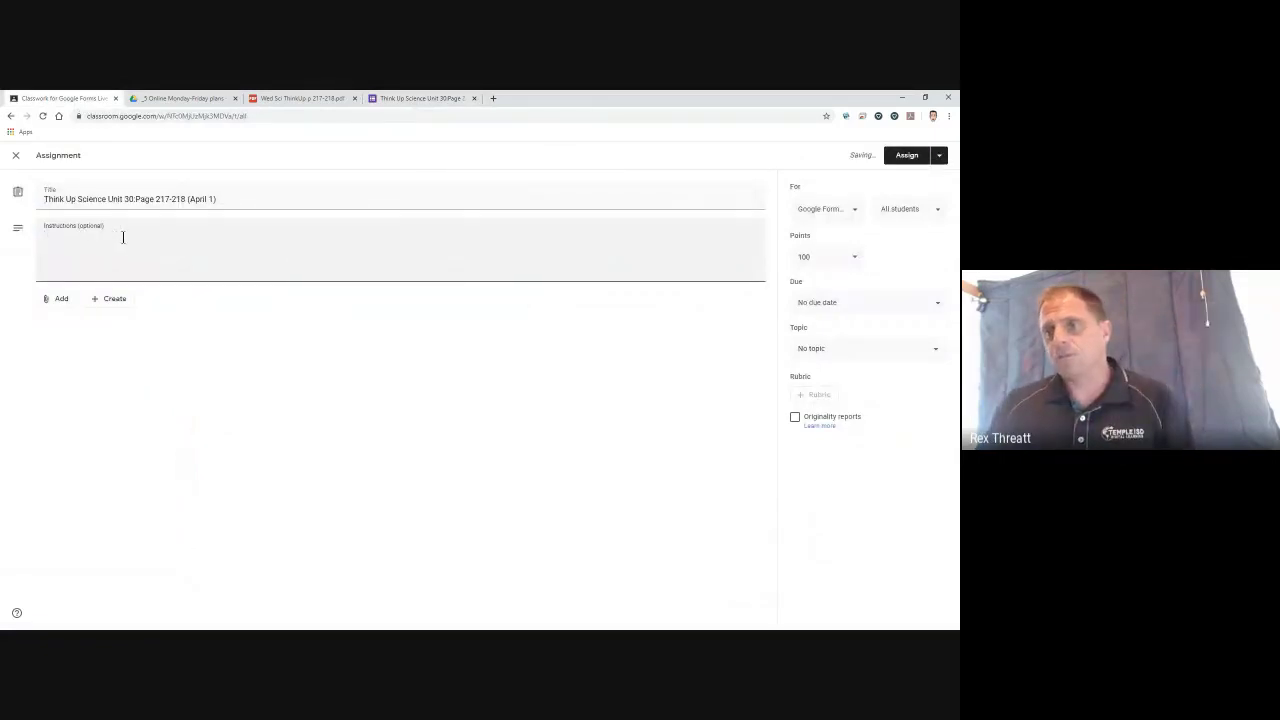
type("you m")
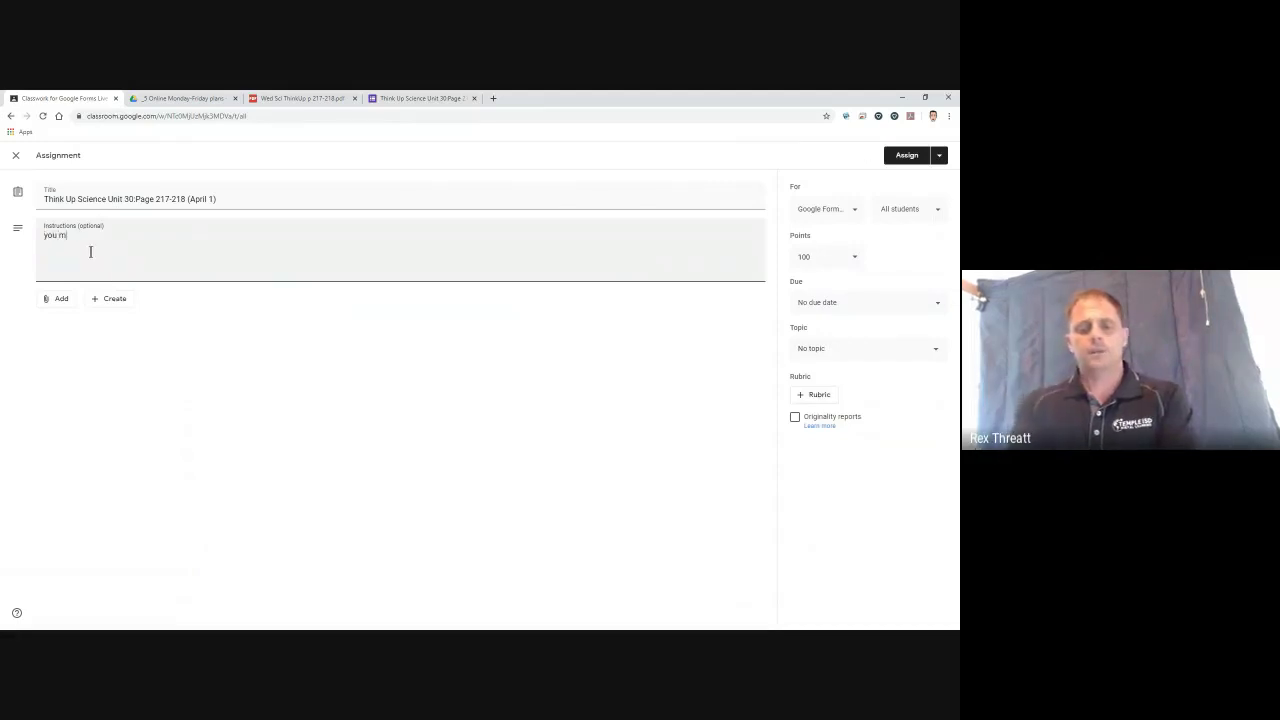
type("ust mkae")
key("BackSpace")
key("BackSpace")
key("BackSpace")
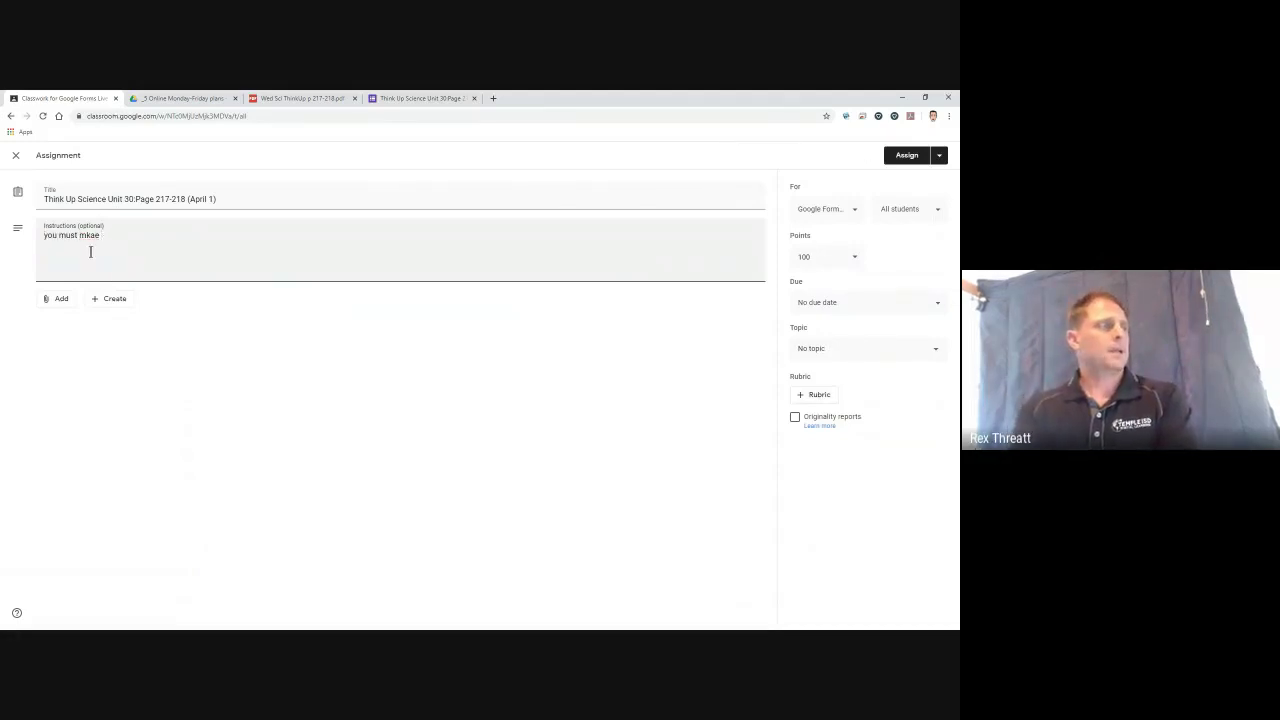
type("ake a 100")
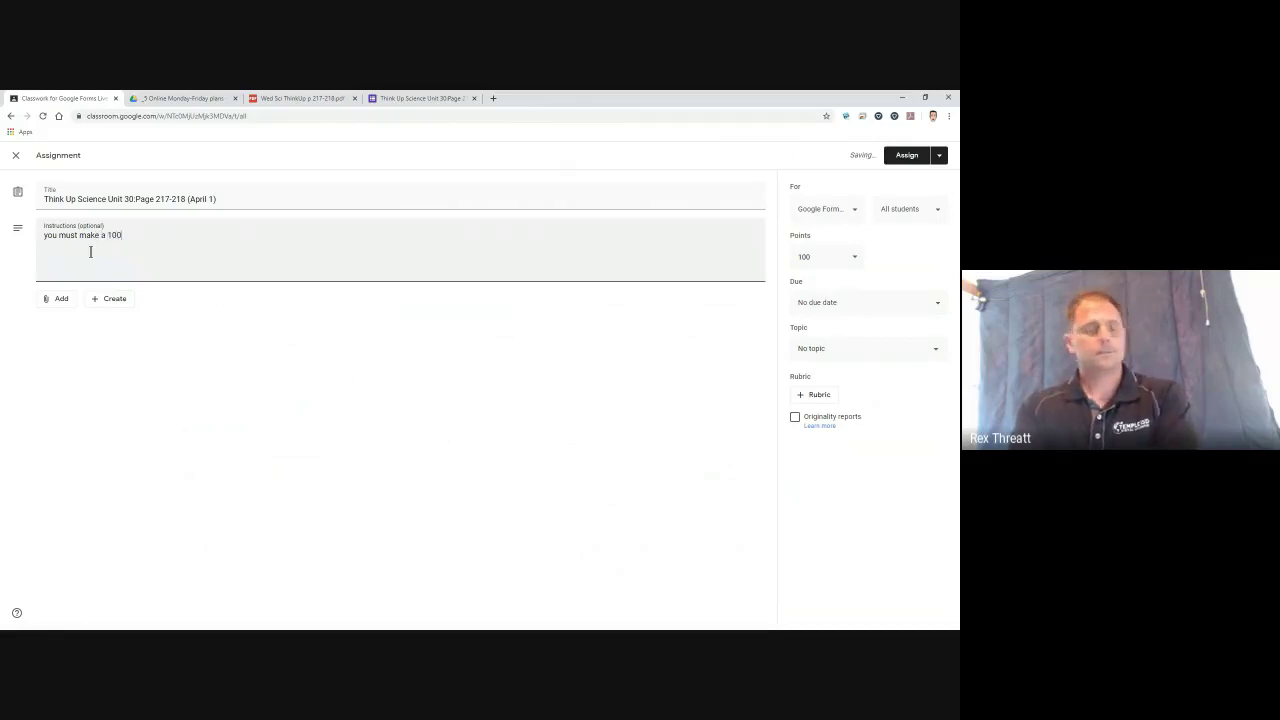
type(".  Plea")
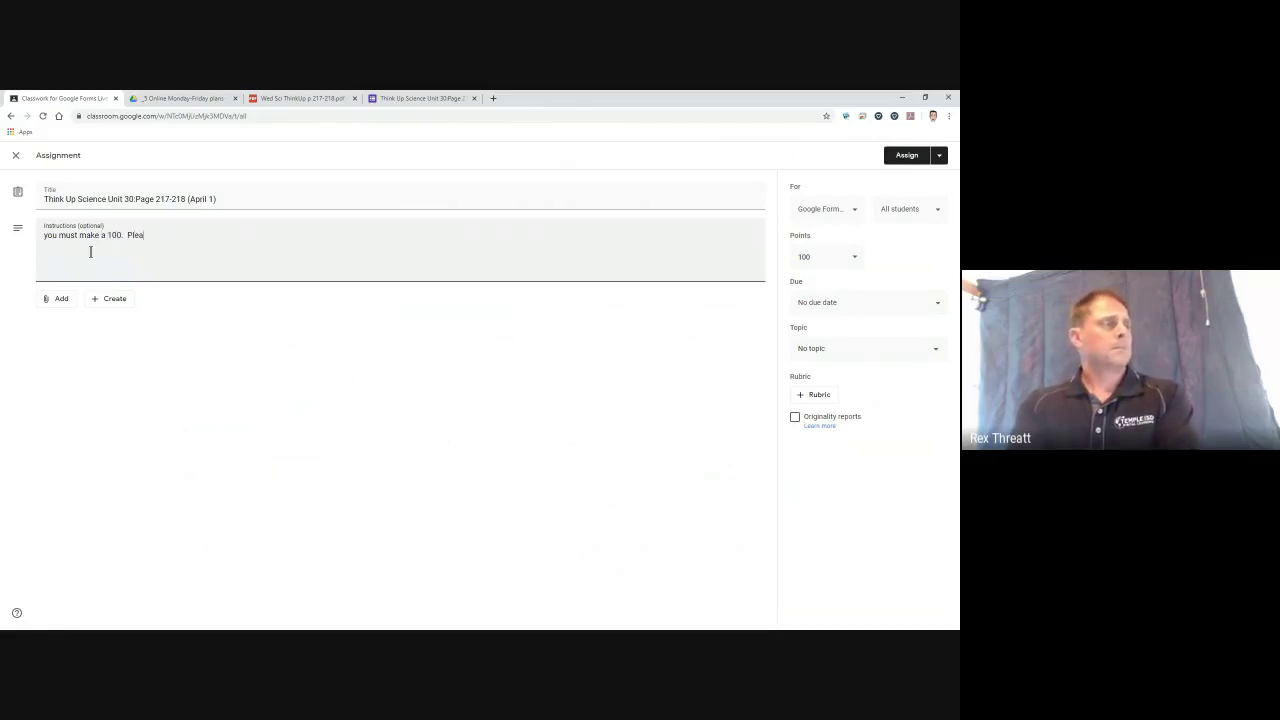
type("se re")
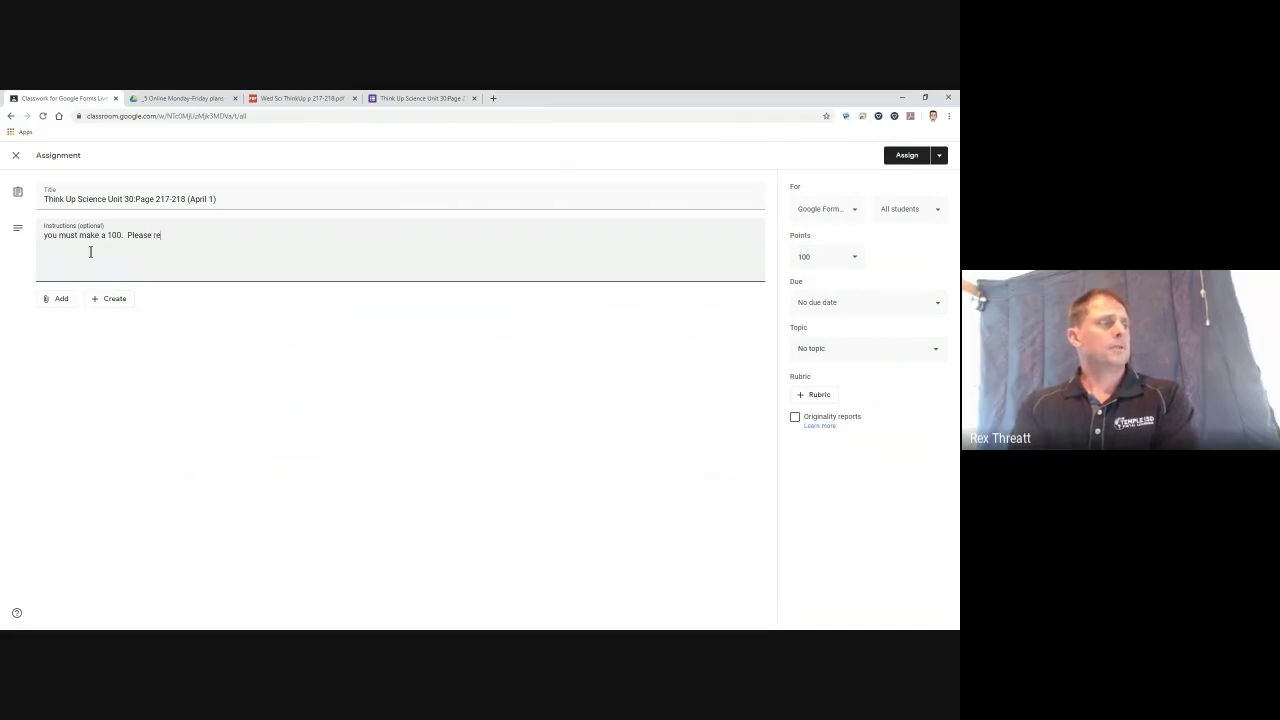
type("-take as")
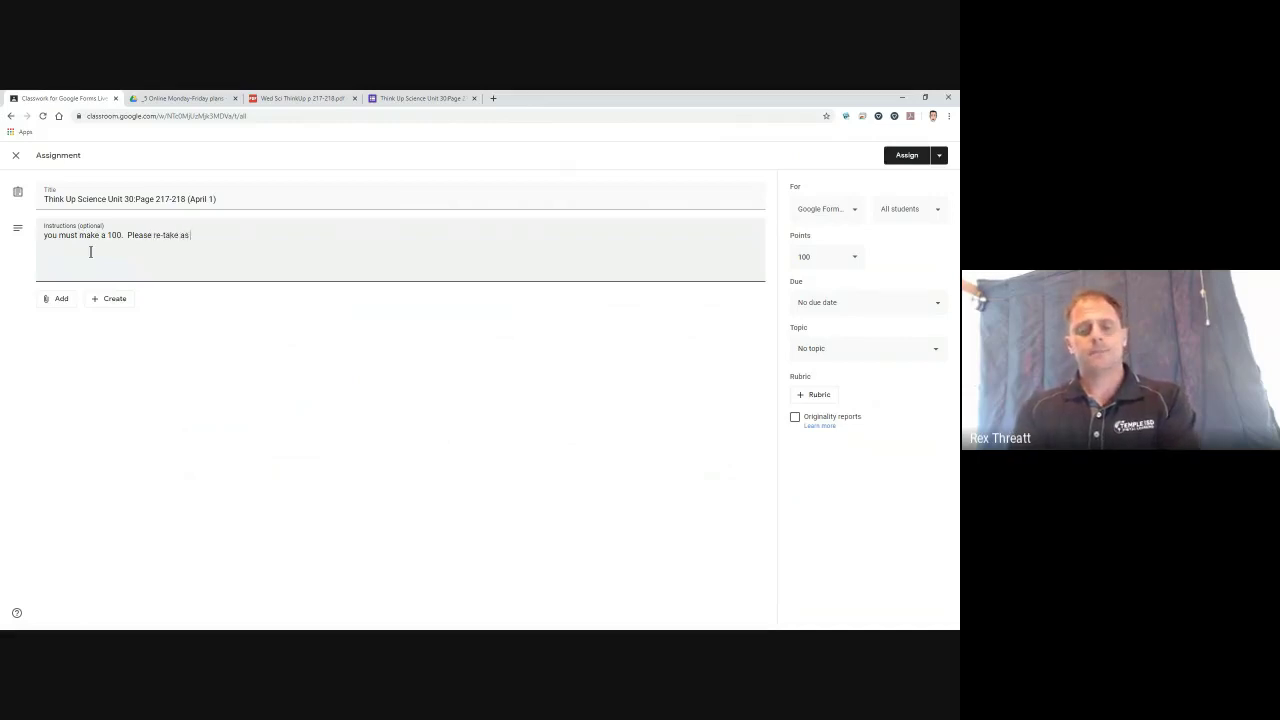
type(" needed.")
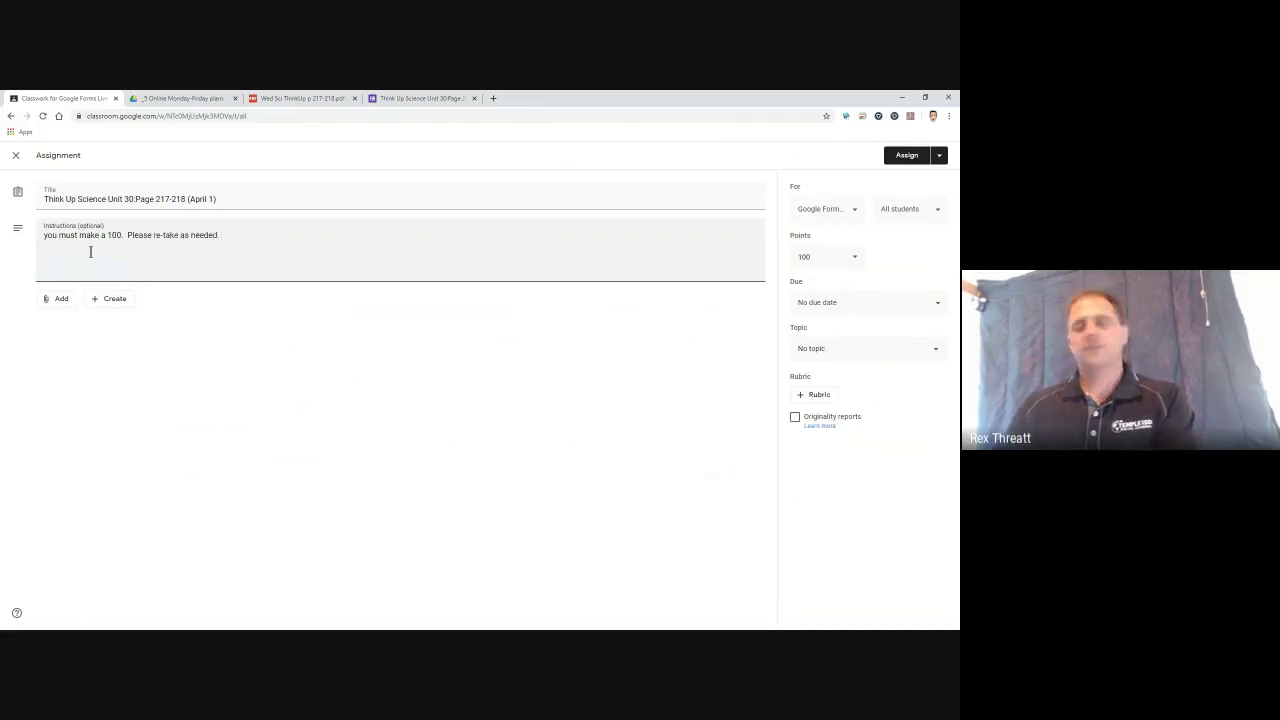
- Attach the Think Up Science Unit 30 form from the recent Google Drive files and assign the work to the class
left_click(60, 303)
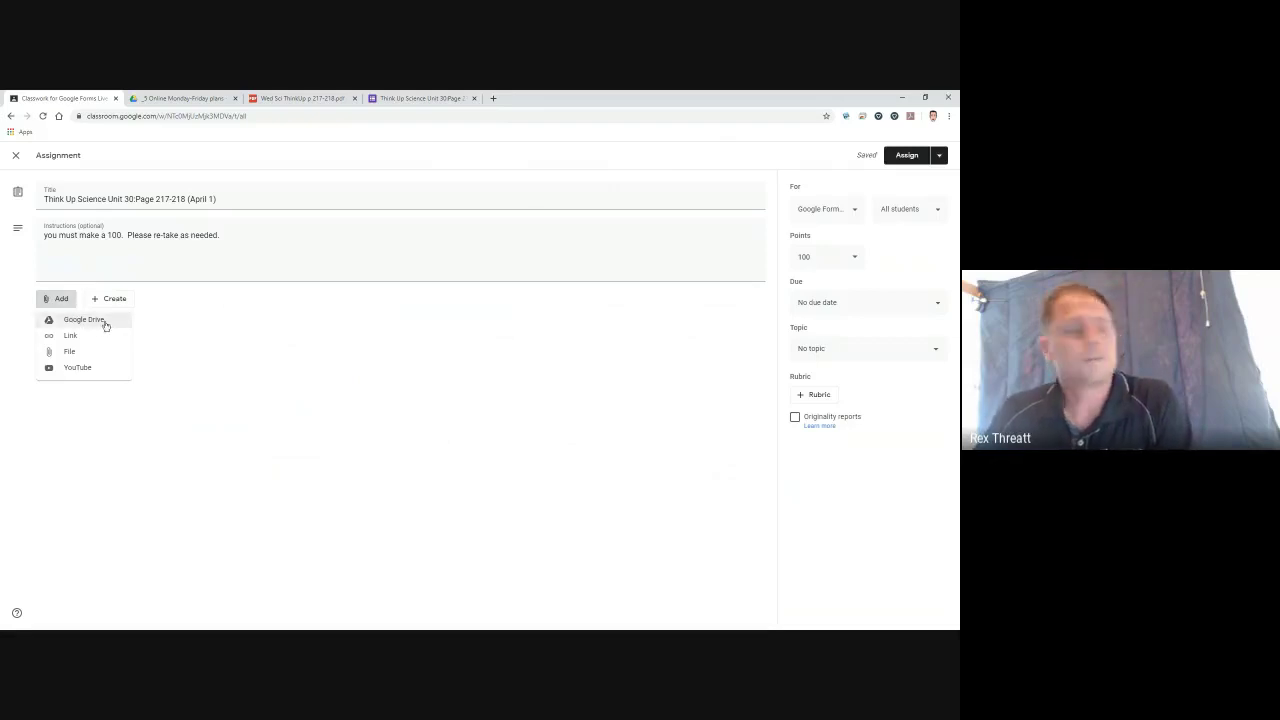
left_click(105, 322)
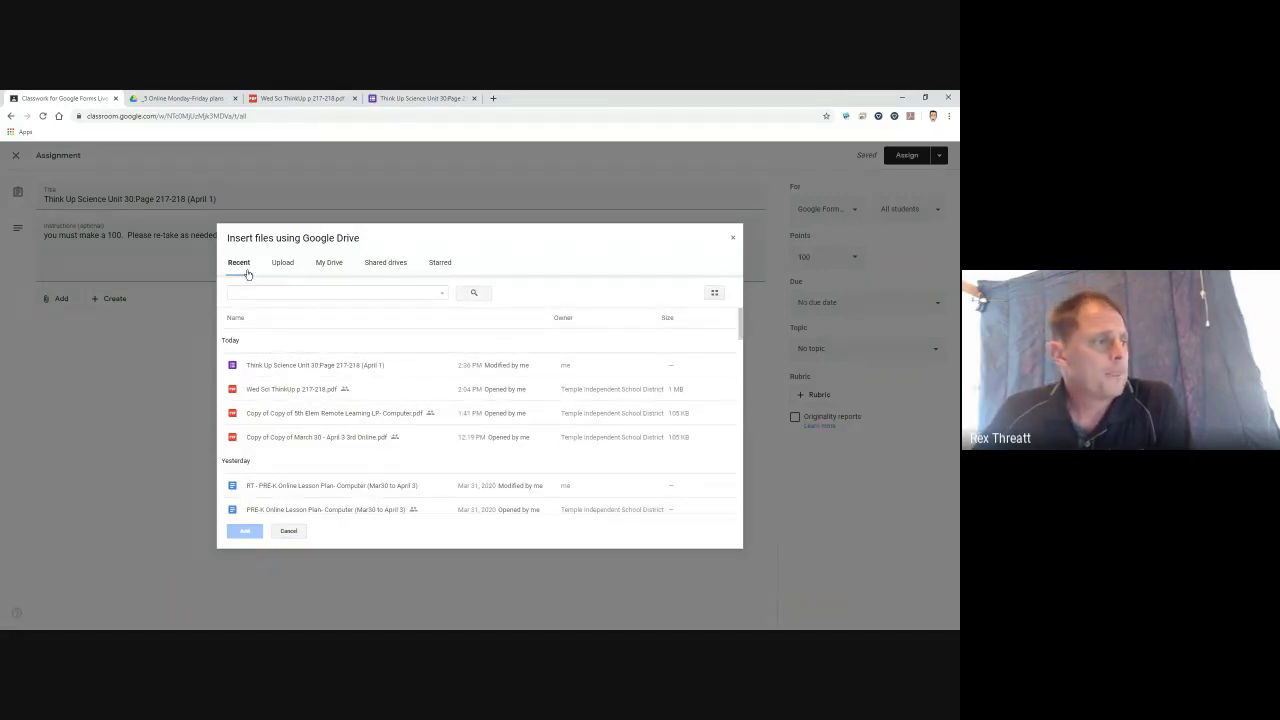
left_click(261, 364)
left_click(258, 531)
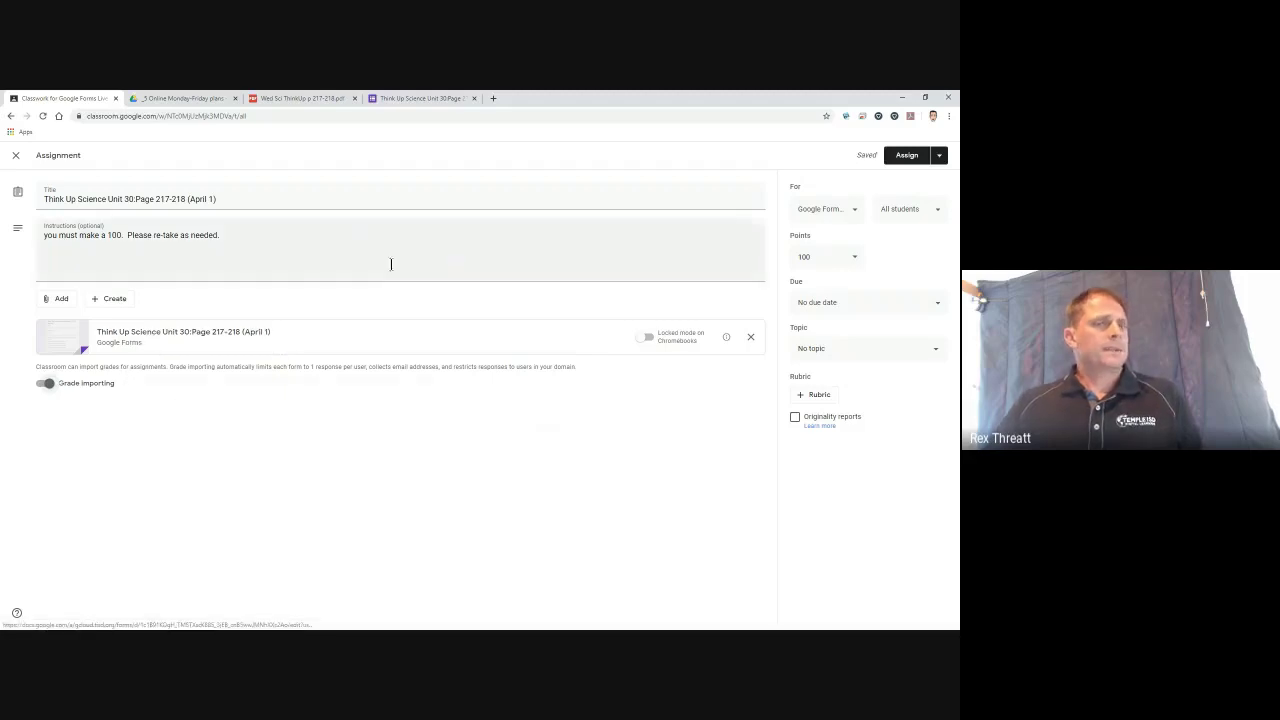
left_click(940, 157)
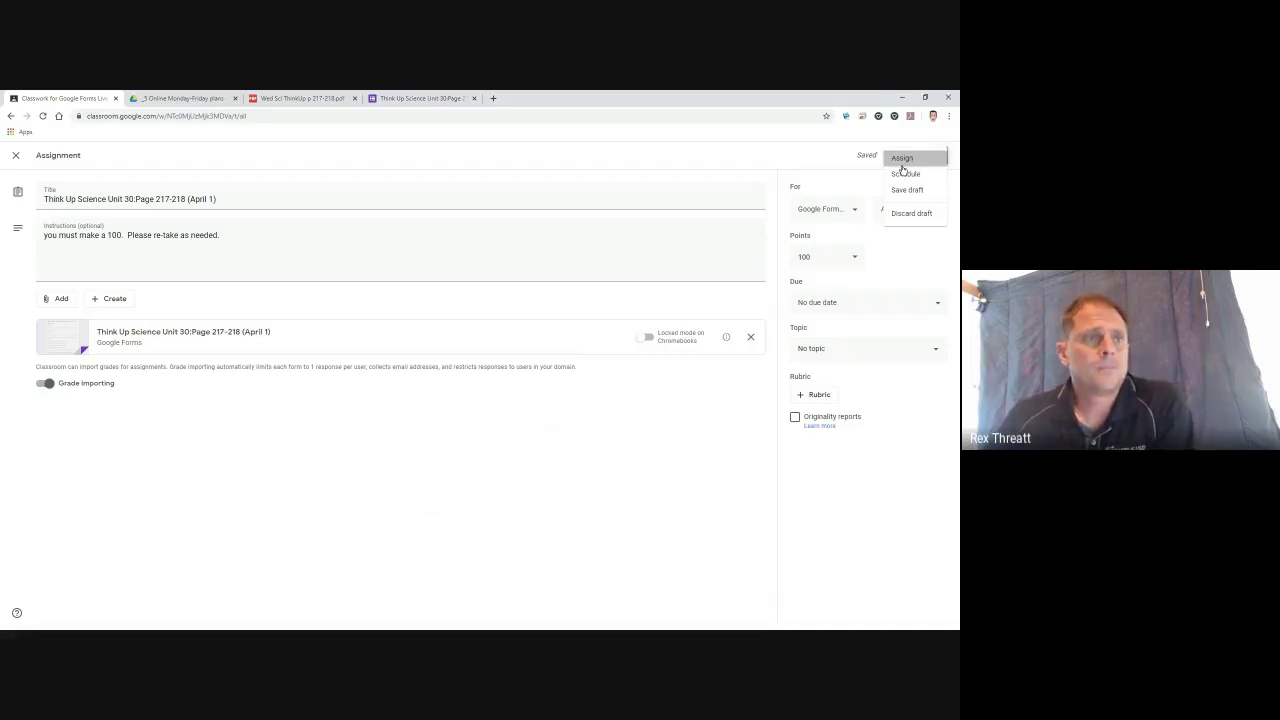
left_click(902, 160)
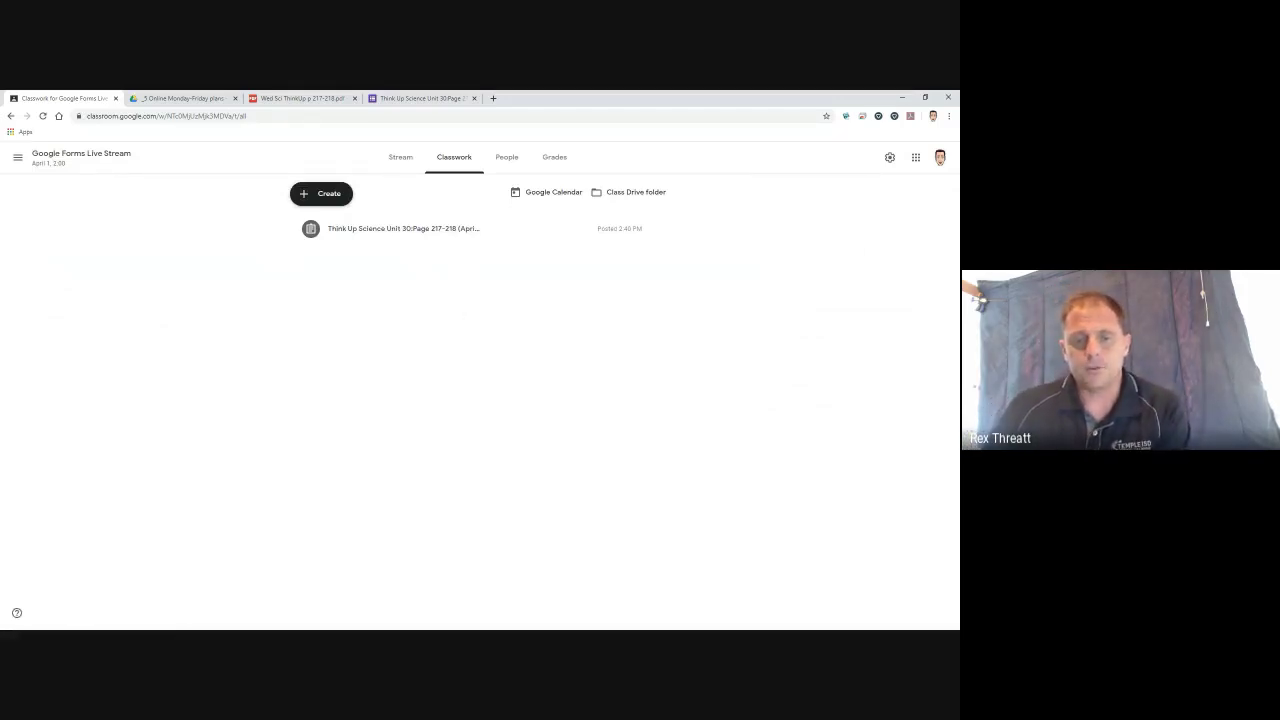
- Switch to the student's Google Classroom window and view the Think Up Science Unit 30 assignment in the Google Forms Live Stream classwork
key("alt+Tab")
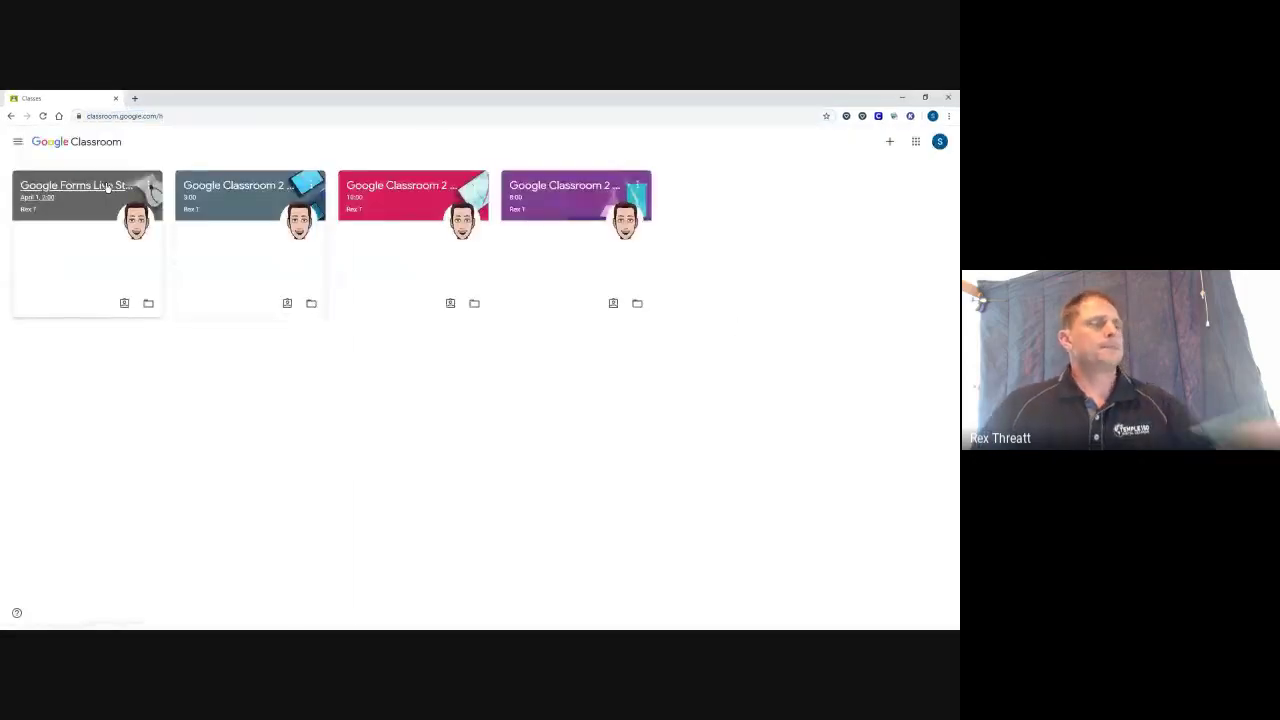
left_click(107, 187)
left_click(478, 143)
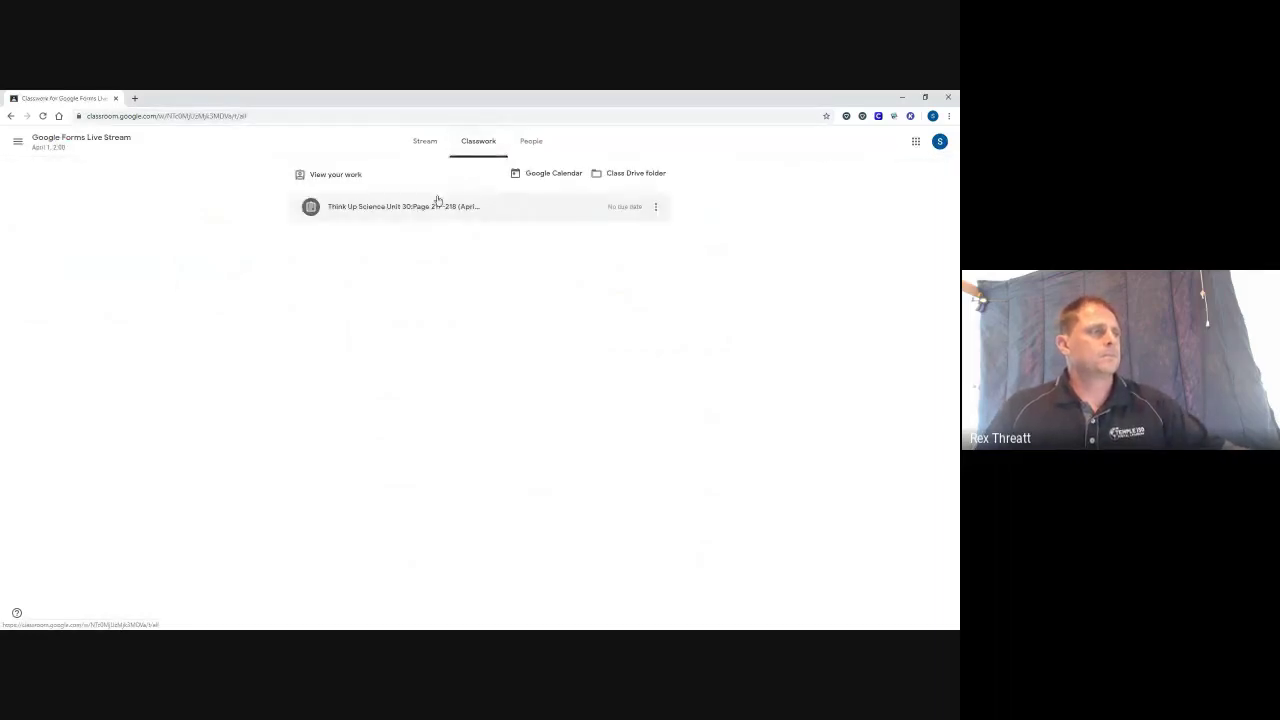
left_click(425, 208)
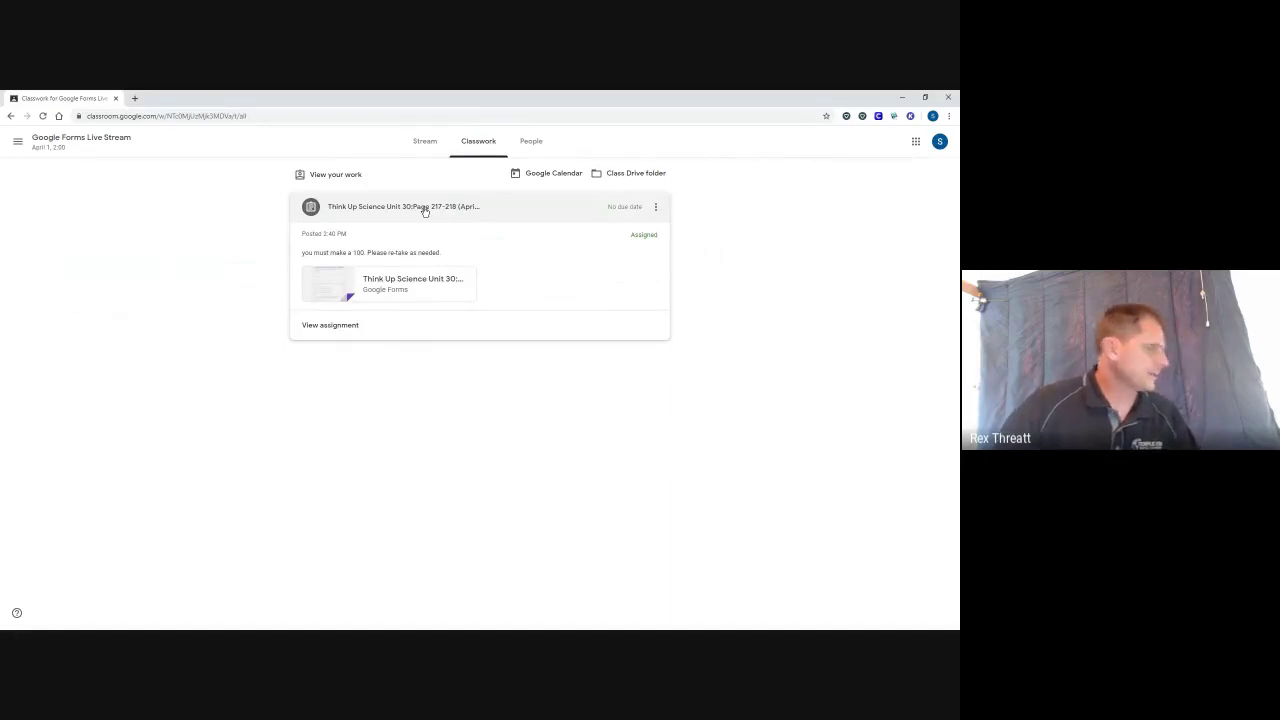
- Open the attached Think Up Science Unit 30 form from the student's assignment and fill in the student's name
left_click(394, 282)
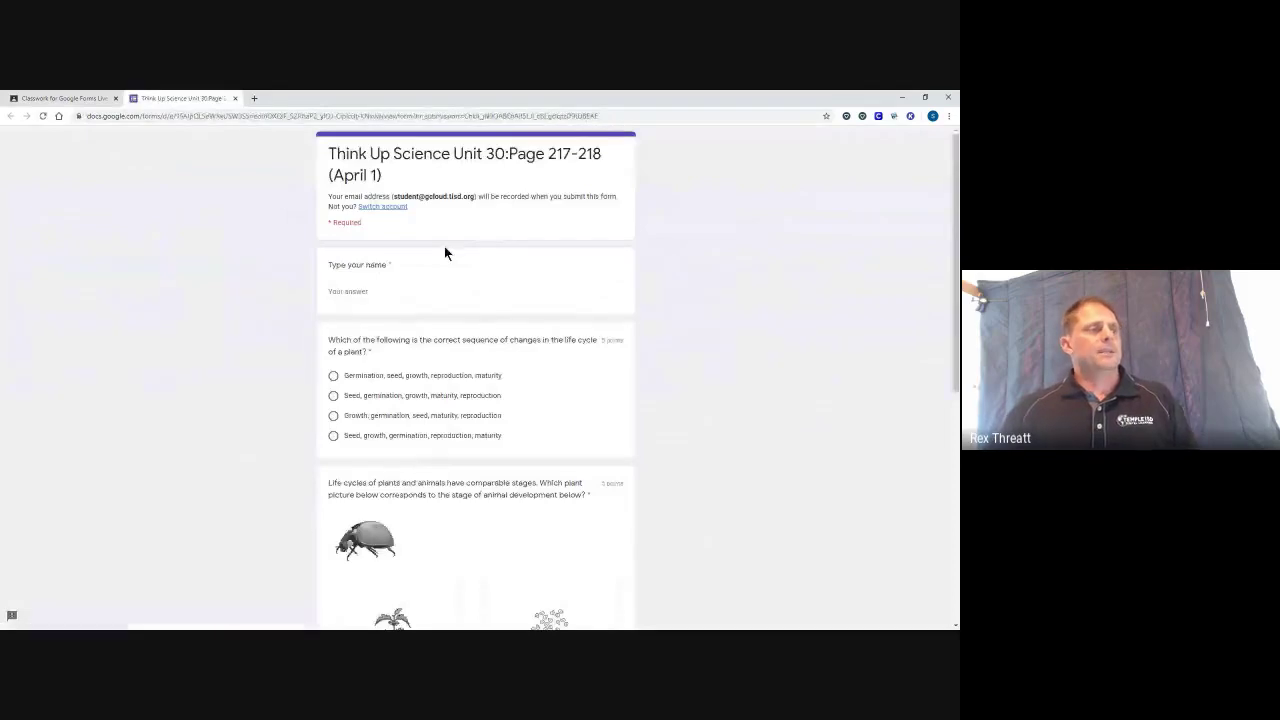
left_click_drag(391, 197, 467, 196)
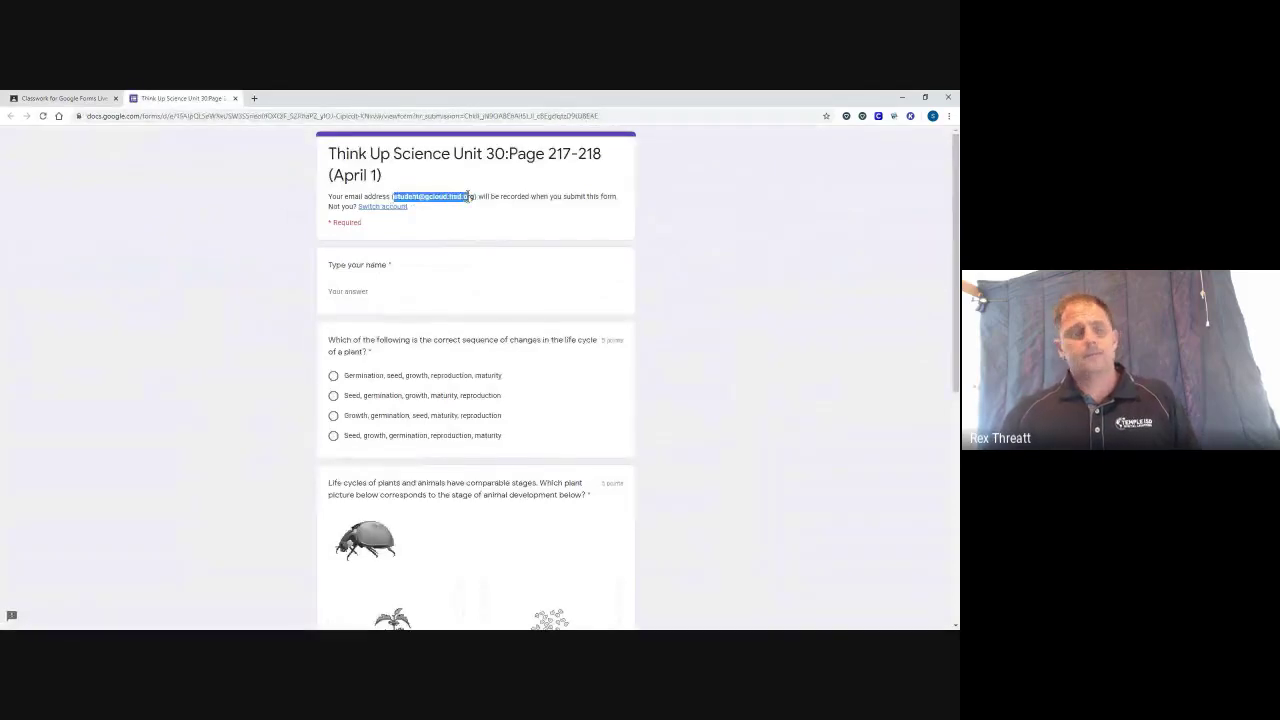
left_click(390, 292)
type("stude")
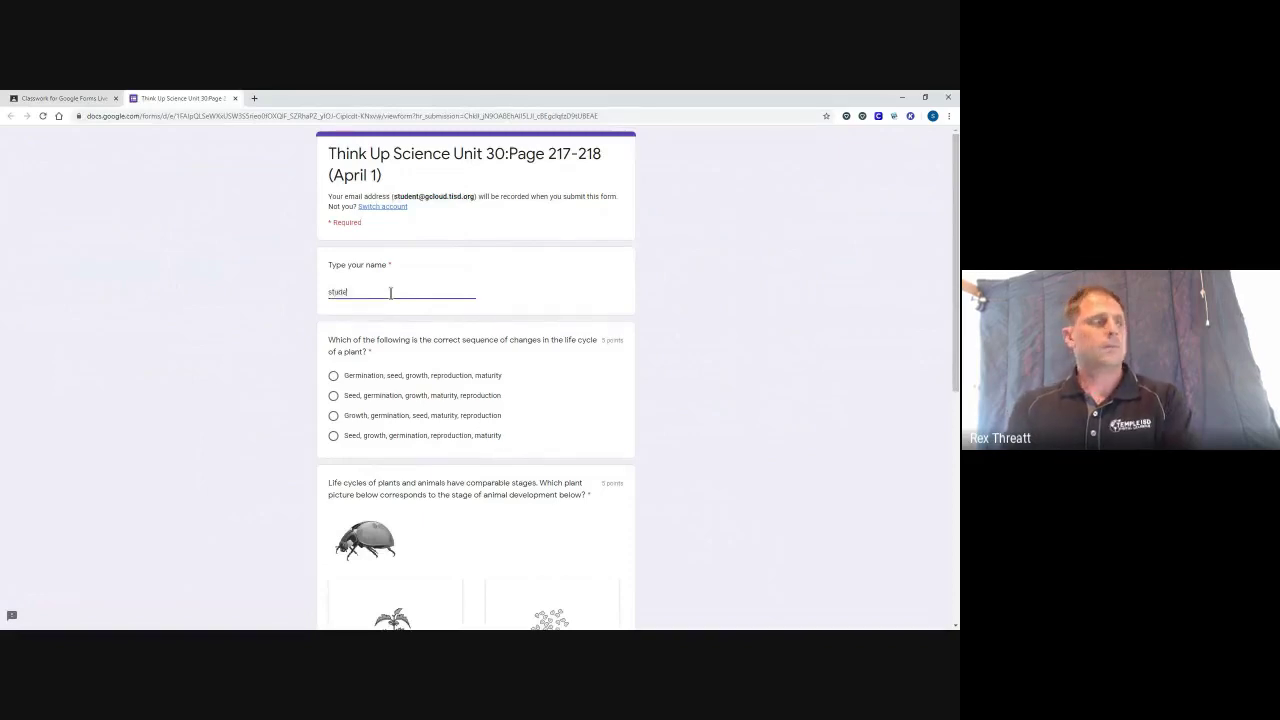
type("nt demo")
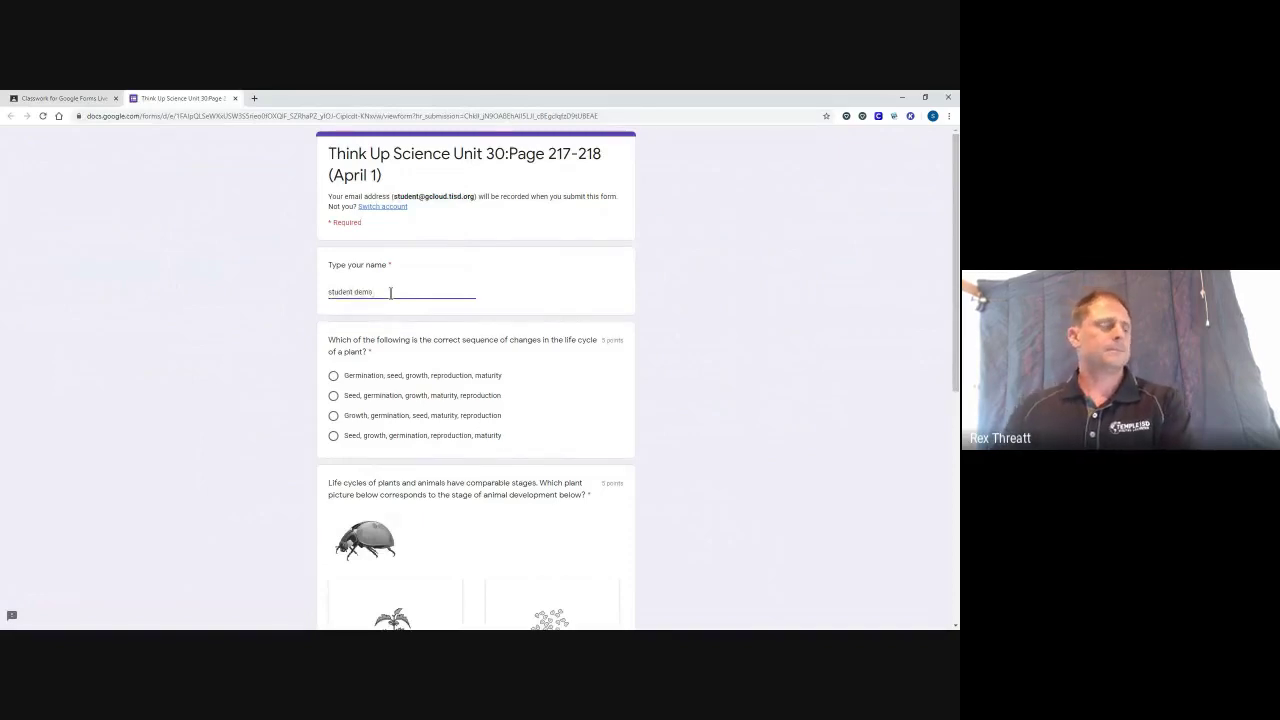
- Answer with "Germination, seed, growth, reproduction, maturity", picture F and "Froglet", and submit the form
left_click(390, 379)
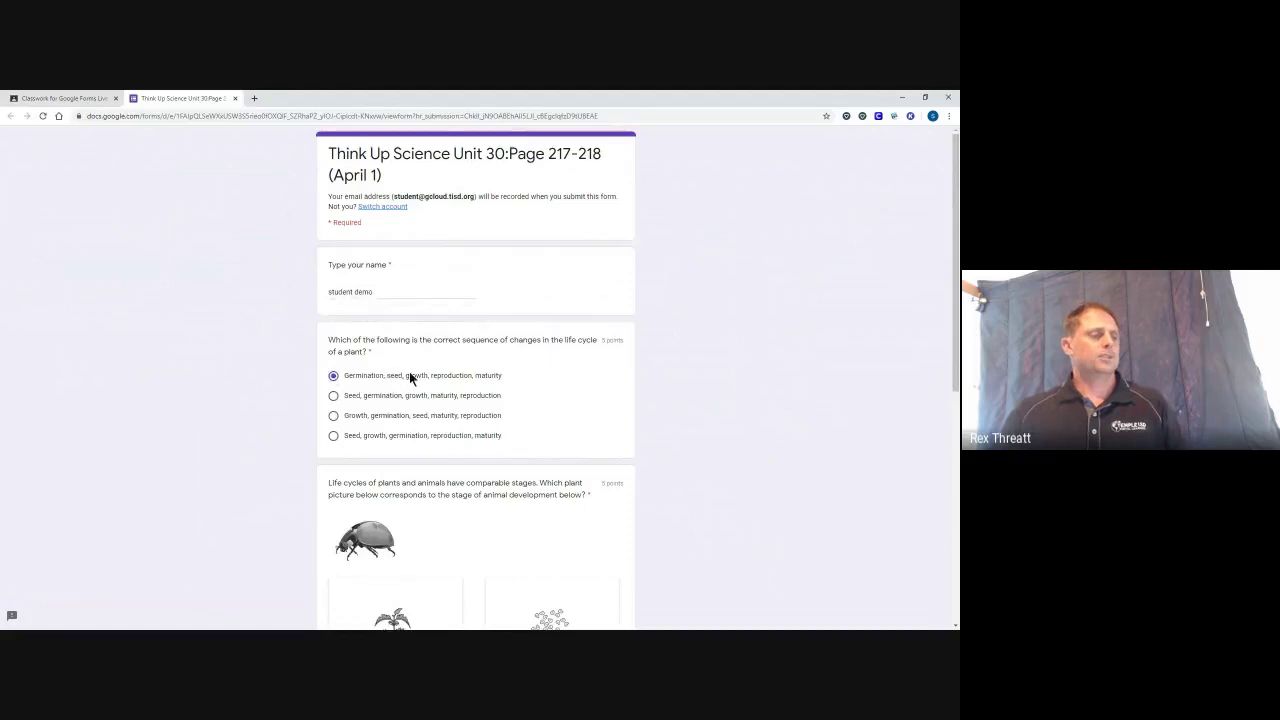
scroll(420, 380, "down", 1)
scroll(428, 382, "down", 2)
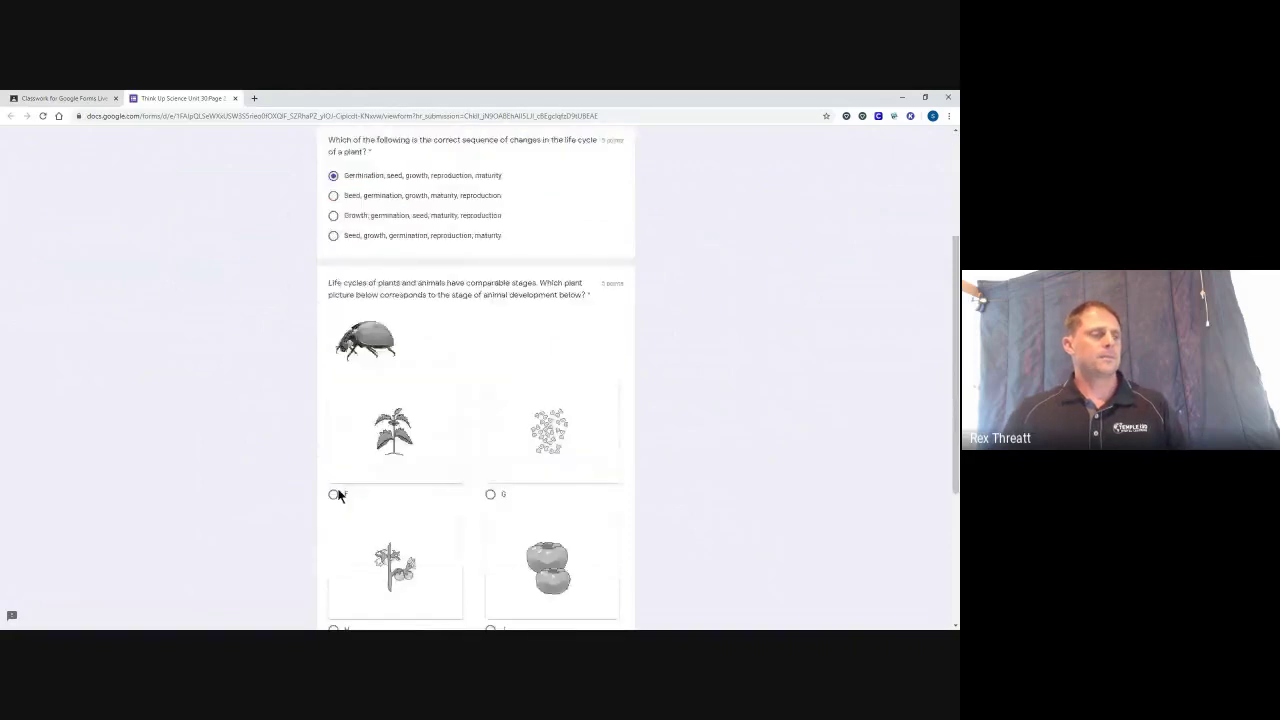
left_click(334, 494)
scroll(550, 401, "down", 3)
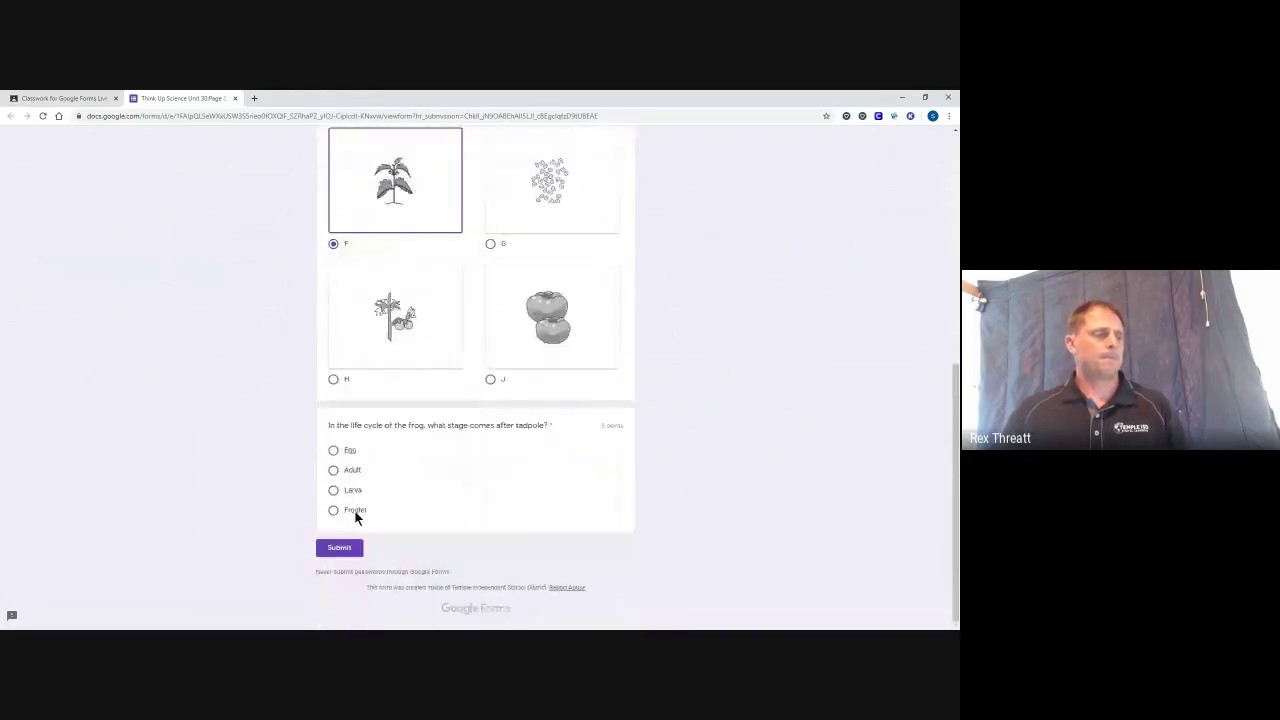
left_click(355, 512)
left_click(347, 549)
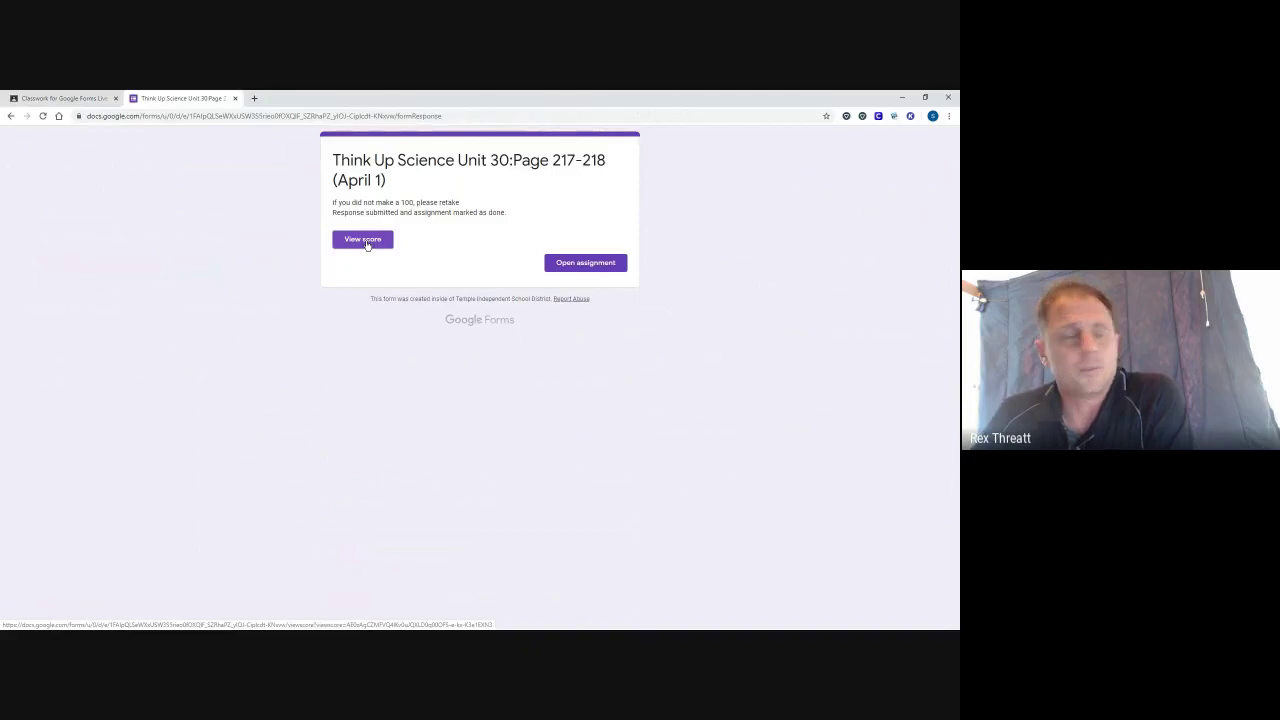
- View the score of the student's submitted quiz, review the marking of each answer, and close the score page
left_click(364, 241)
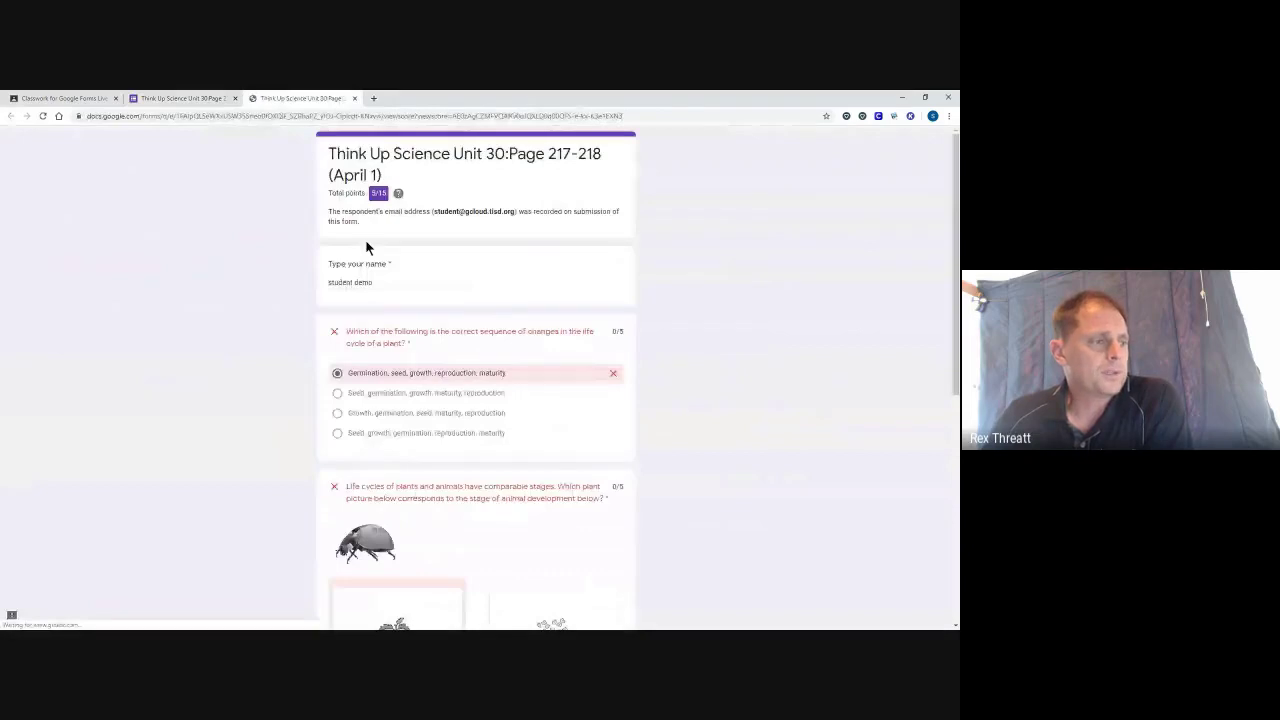
scroll(405, 372, "down", 1)
scroll(441, 373, "down", 3)
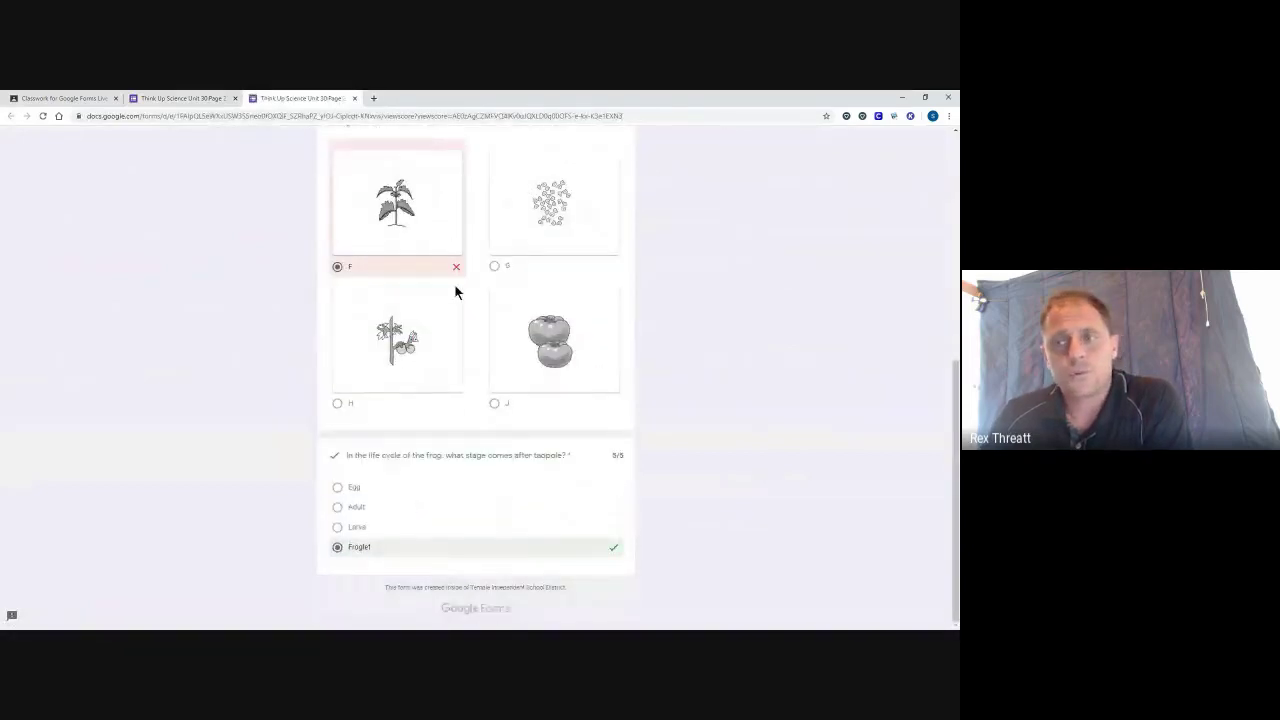
scroll(455, 292, "up", 1)
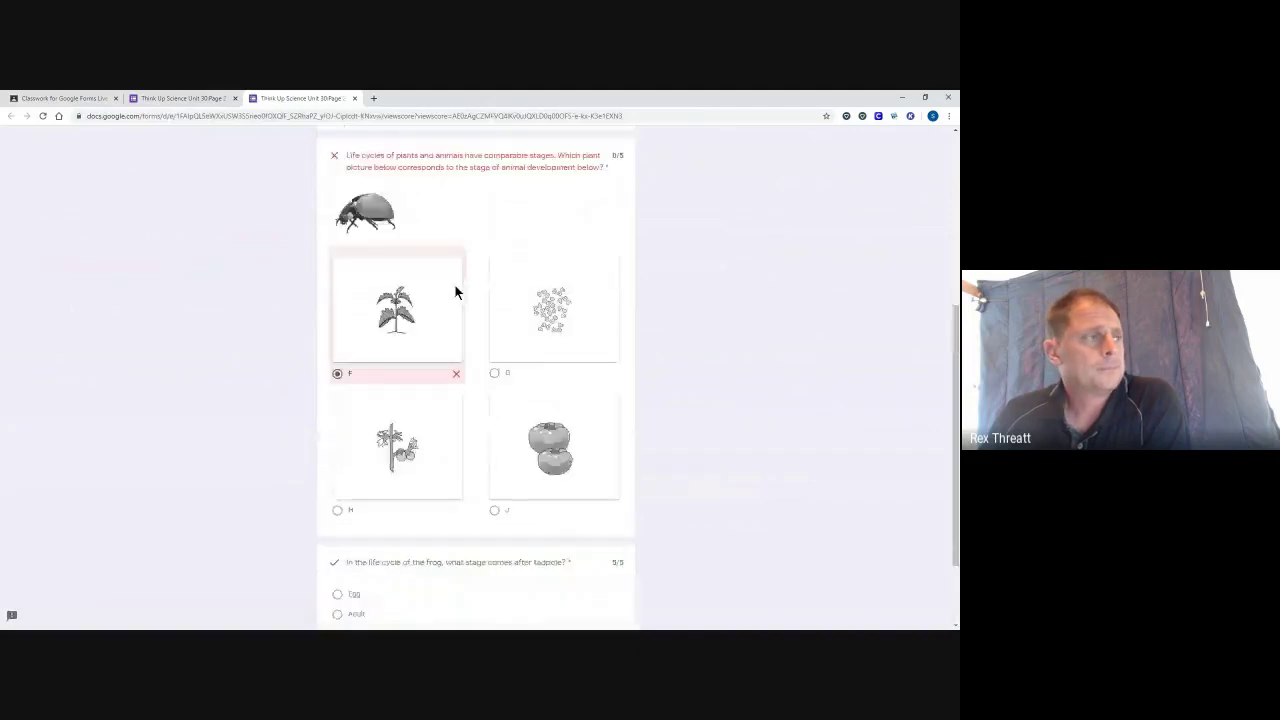
scroll(455, 292, "up", 3)
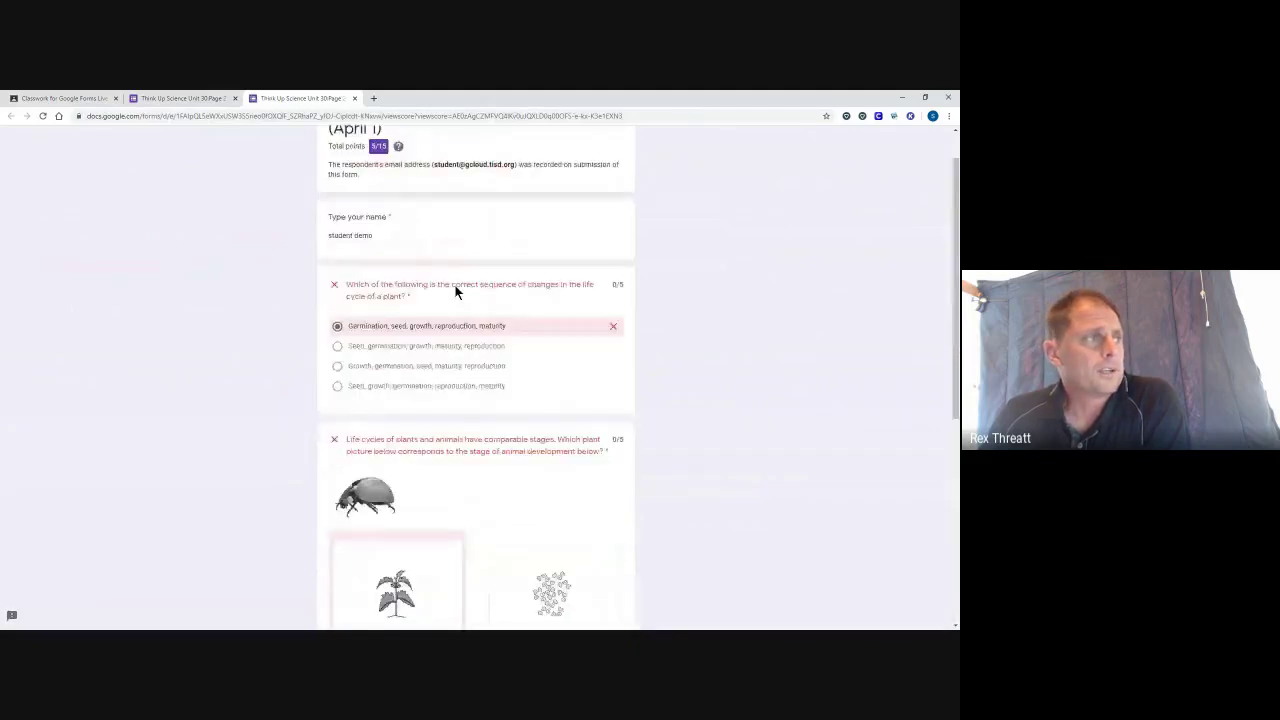
scroll(455, 292, "up", 1)
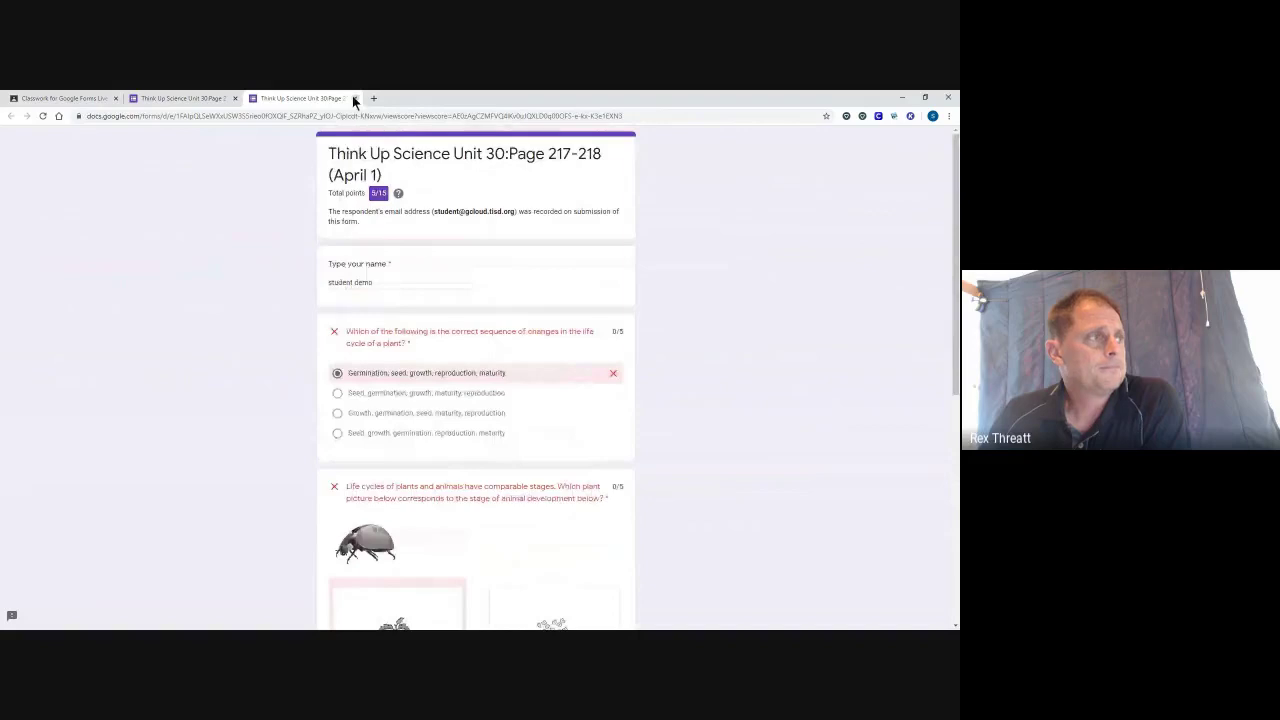
left_click(354, 98)
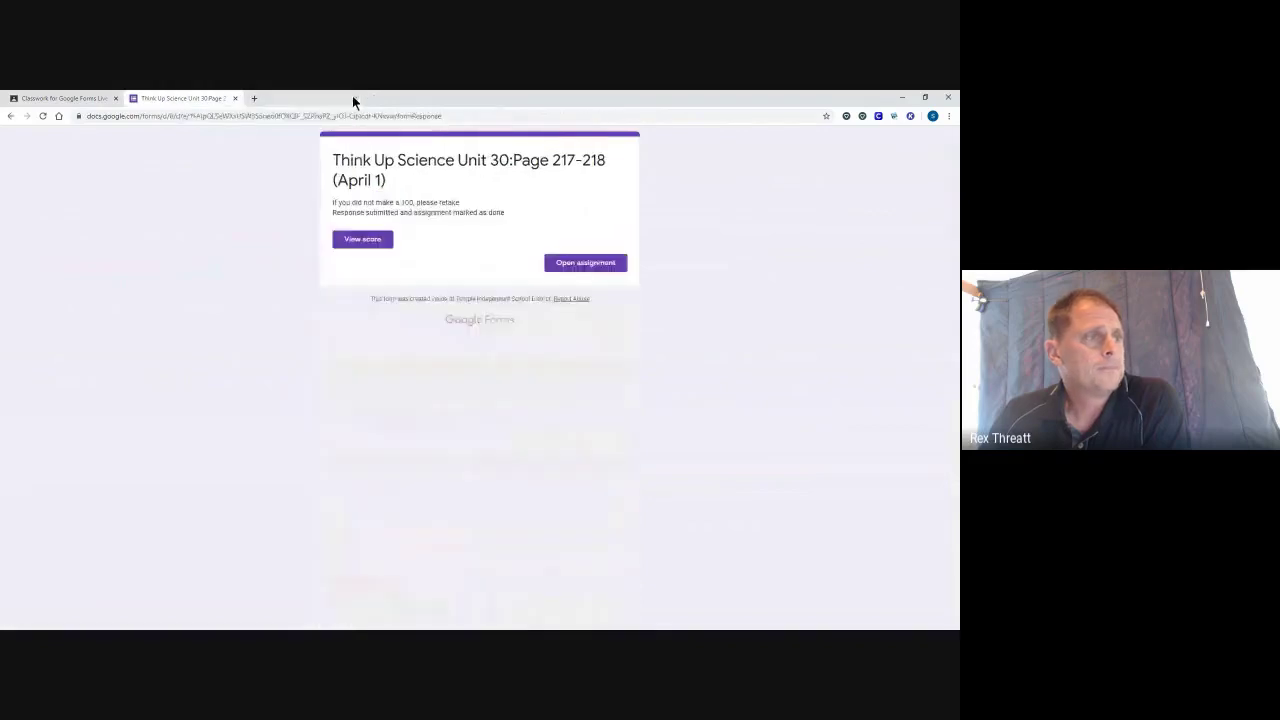
- Open the student's assignment from the submission page and try to retake the attached form
left_click(578, 264)
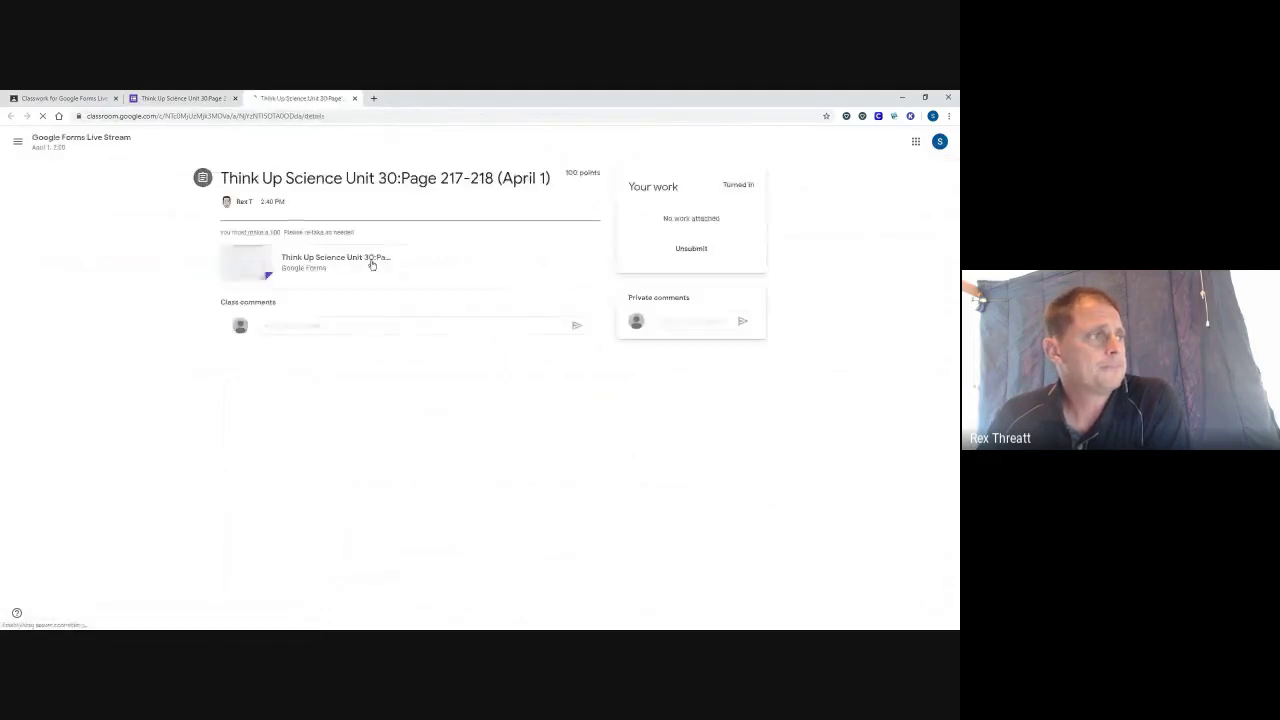
left_click(371, 264)
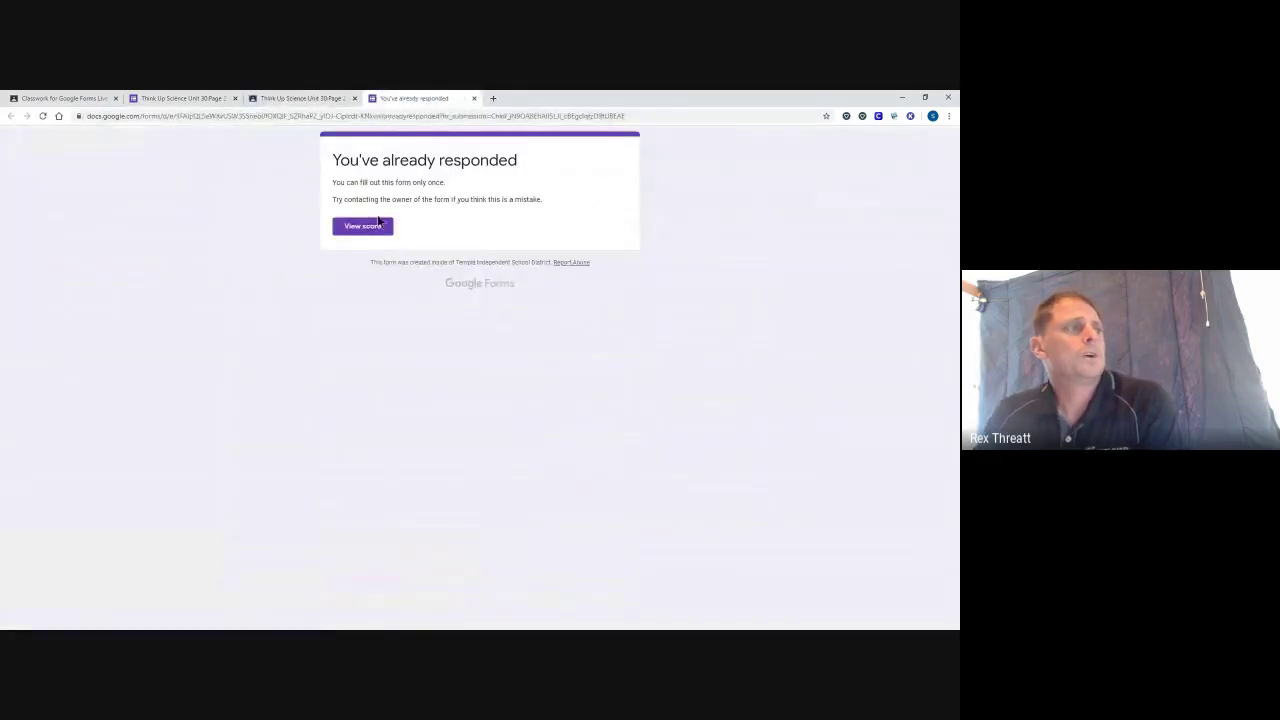
left_click_drag(369, 182, 411, 180)
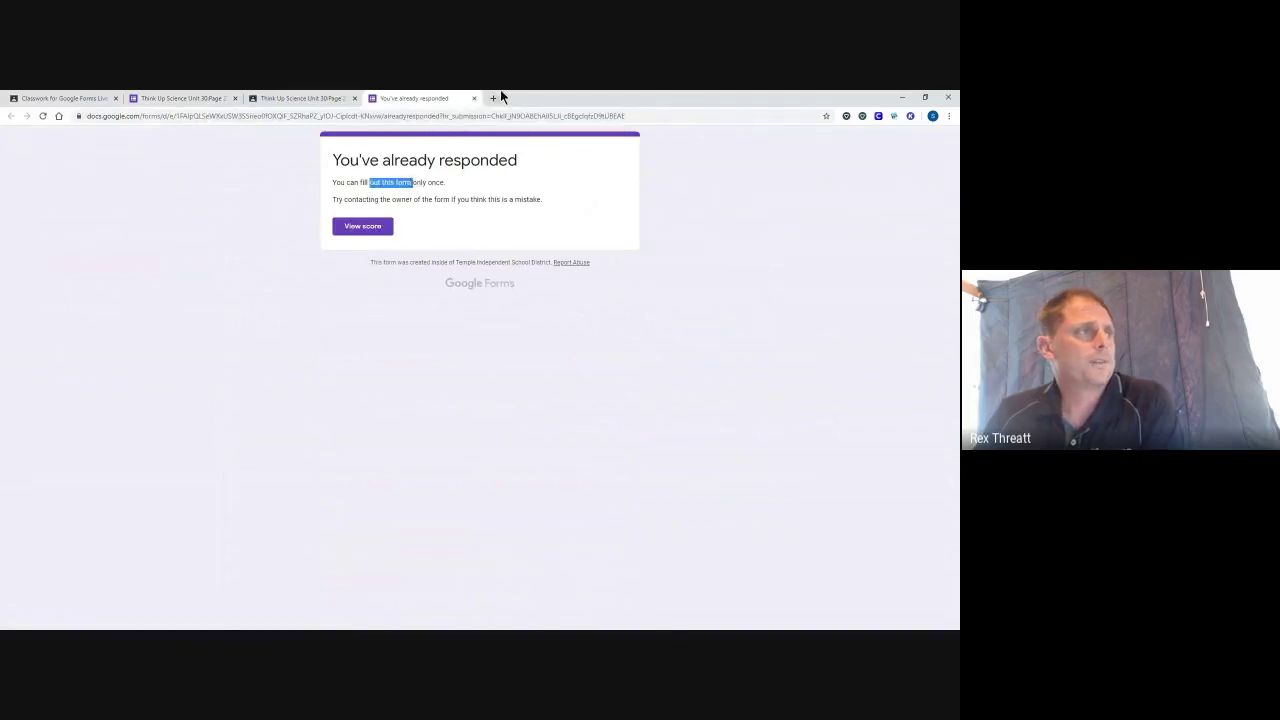
- Switch to the teacher's Google Forms window and turn off Limit to 1 response in the form's general settings
left_click_drag(514, 98, 2, 150)
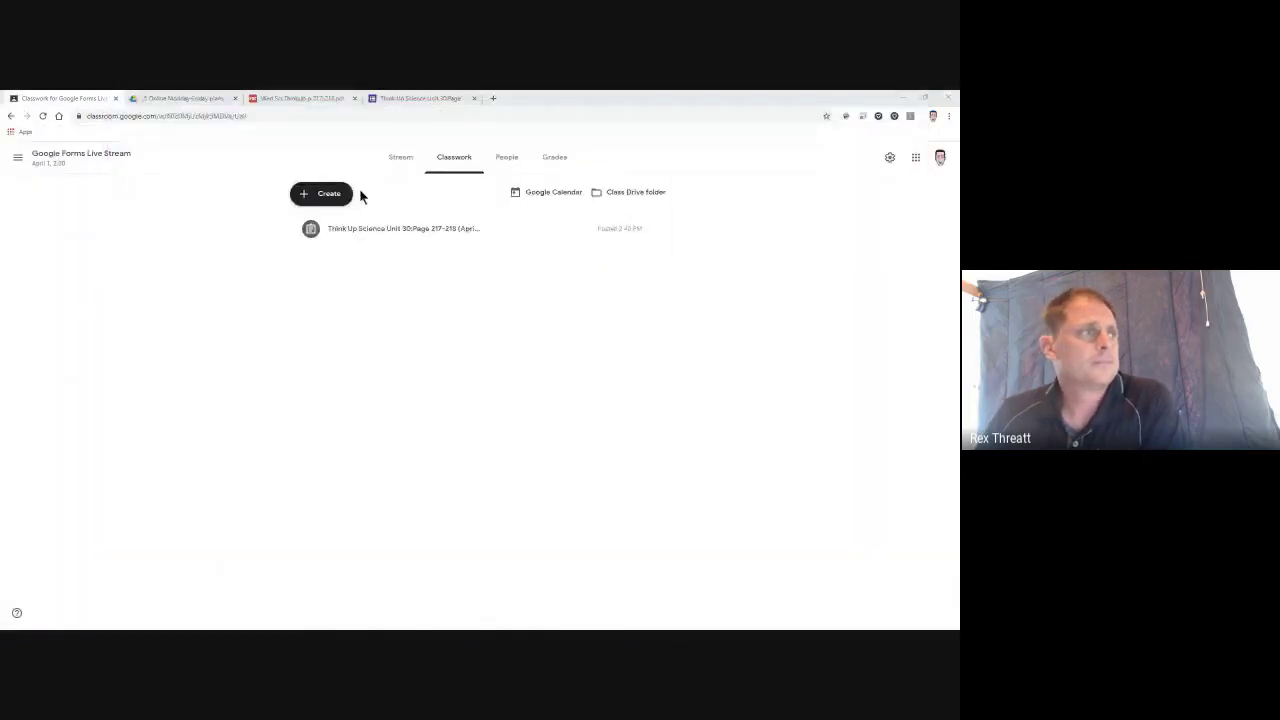
left_click(399, 97)
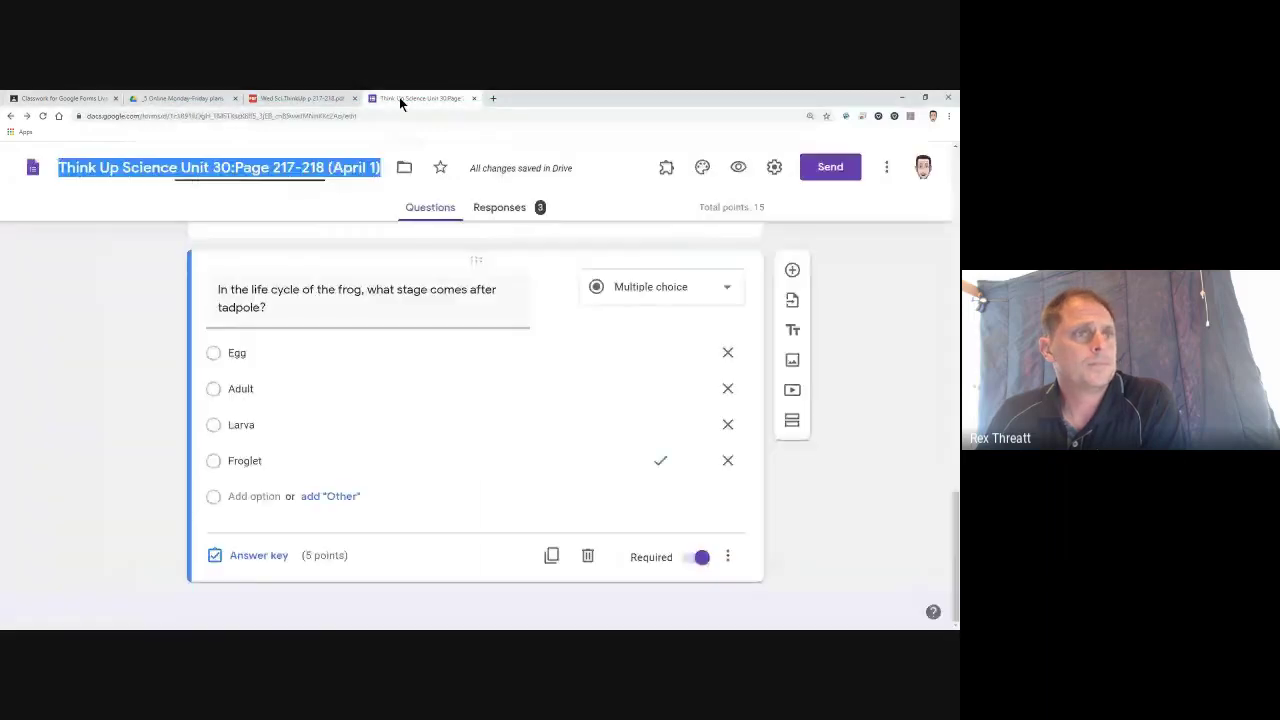
left_click(773, 169)
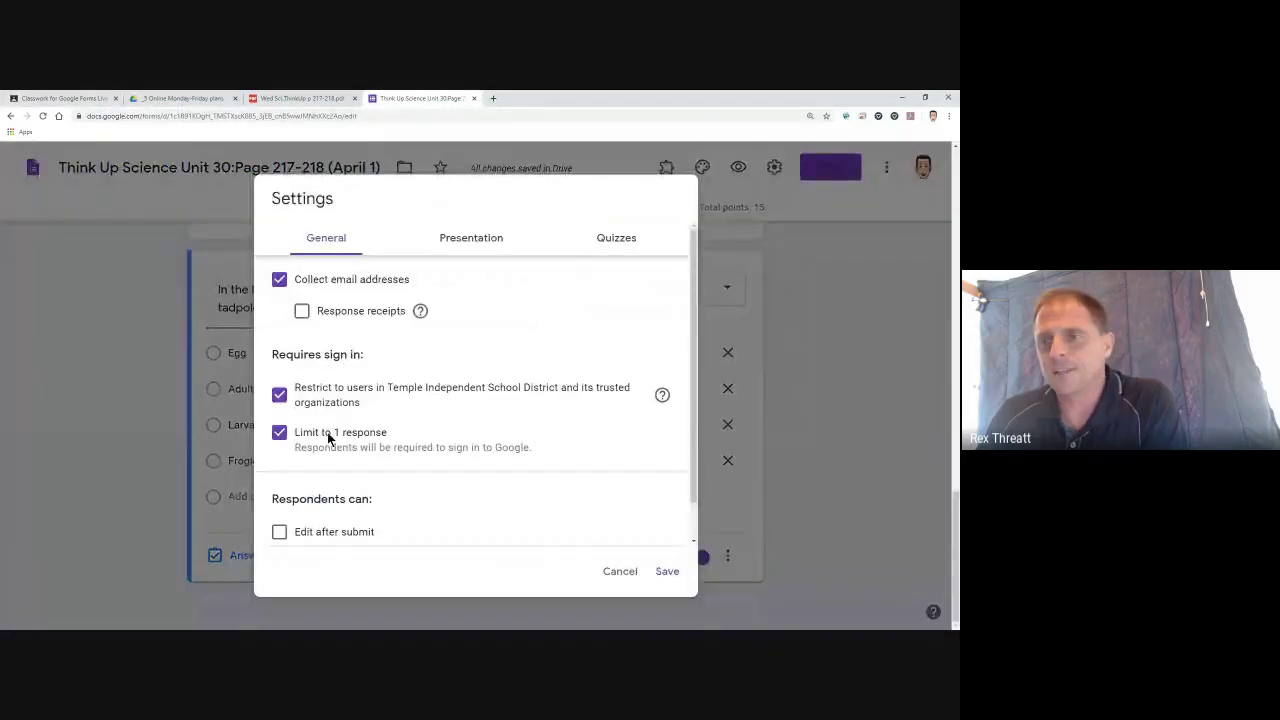
left_click(350, 433)
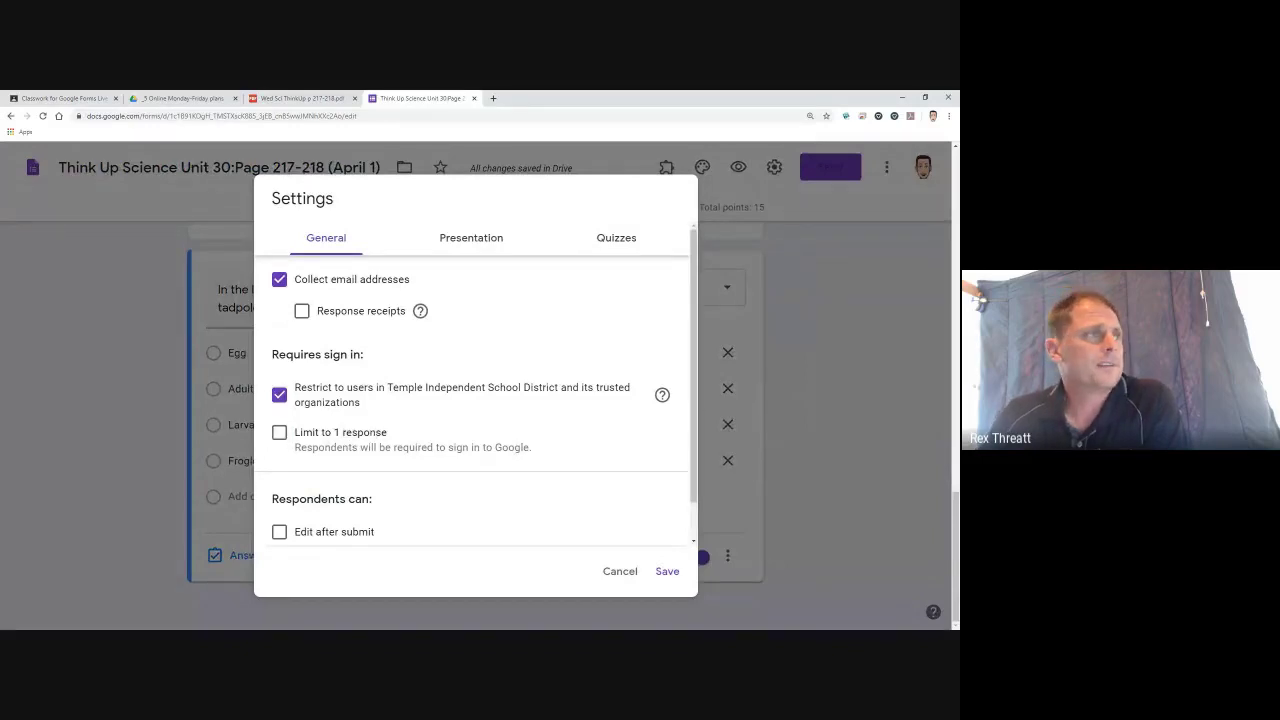
- Return to the student's window, close the two extra pages, and reload the submitted form, confirming its resubmission
left_click_drag(958, 242, 595, 91)
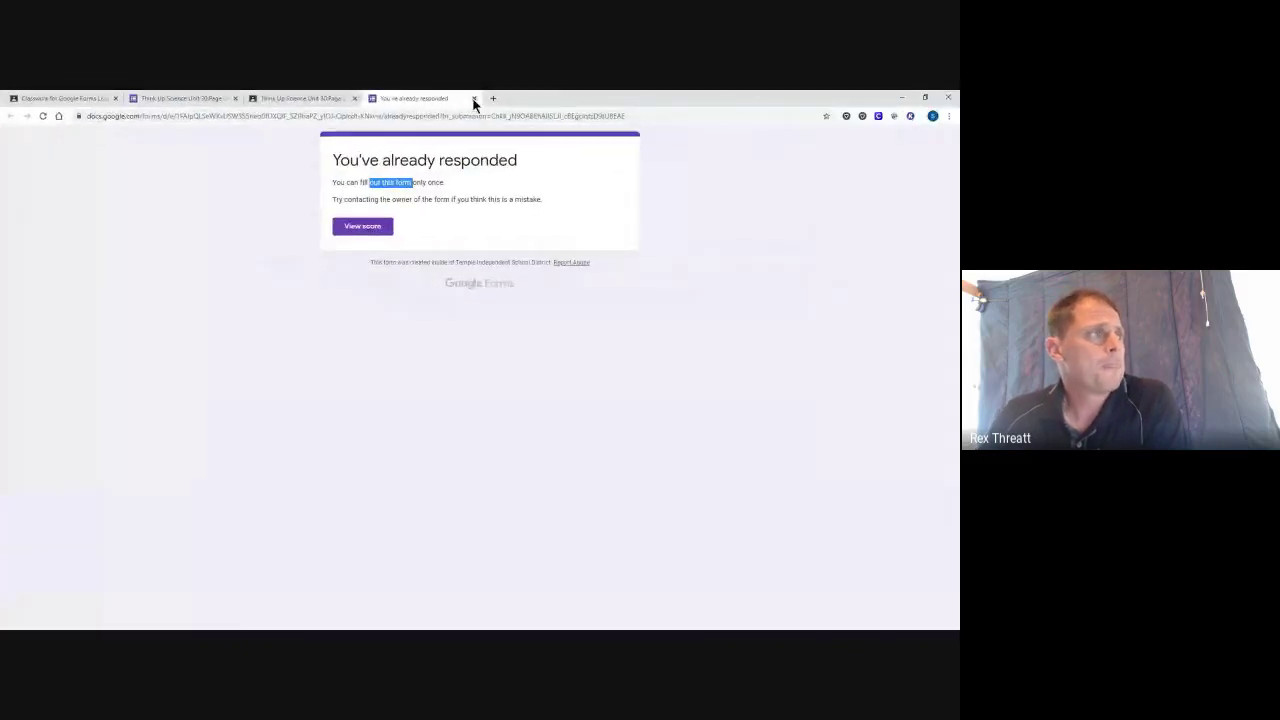
left_click(474, 98)
left_click(355, 98)
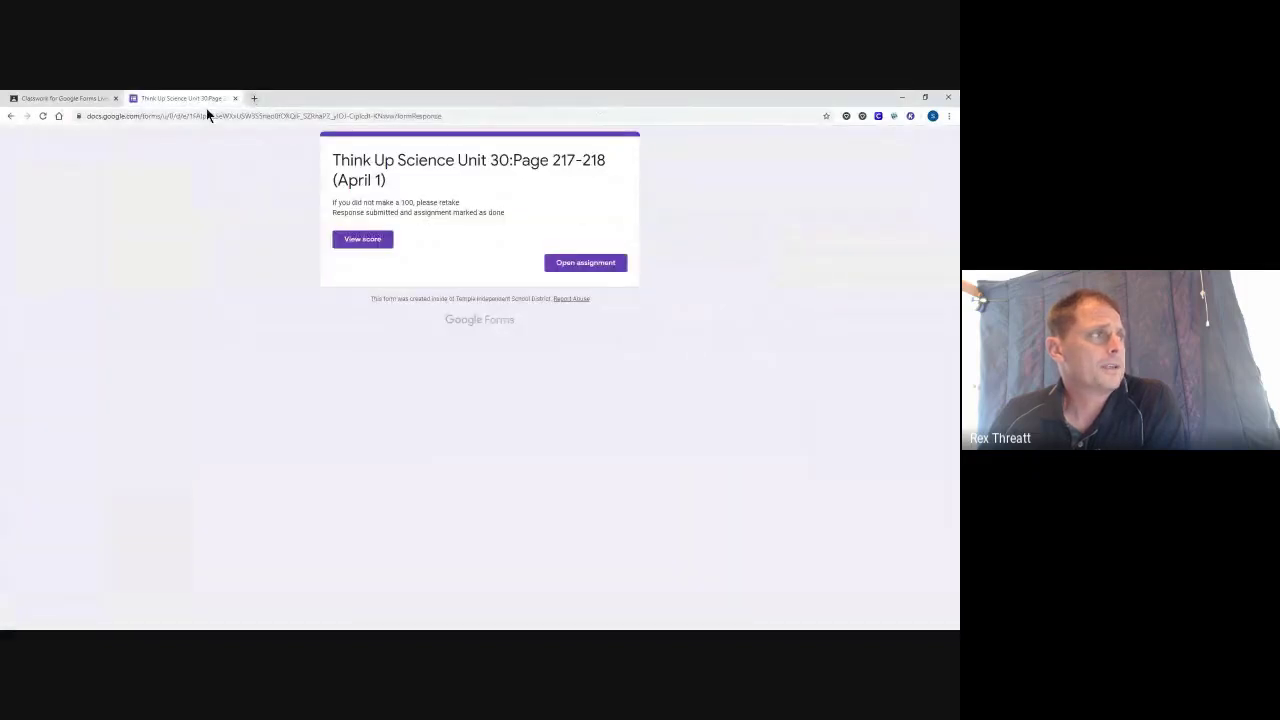
left_click(44, 117)
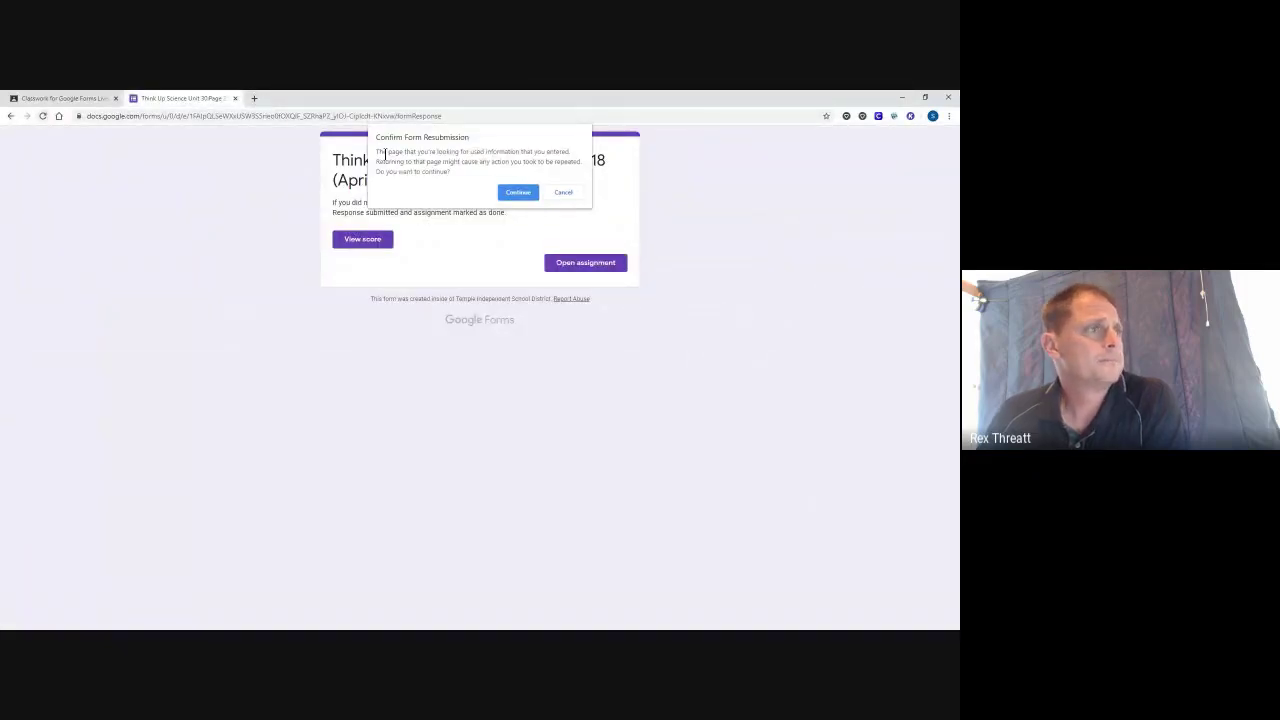
left_click(506, 194)
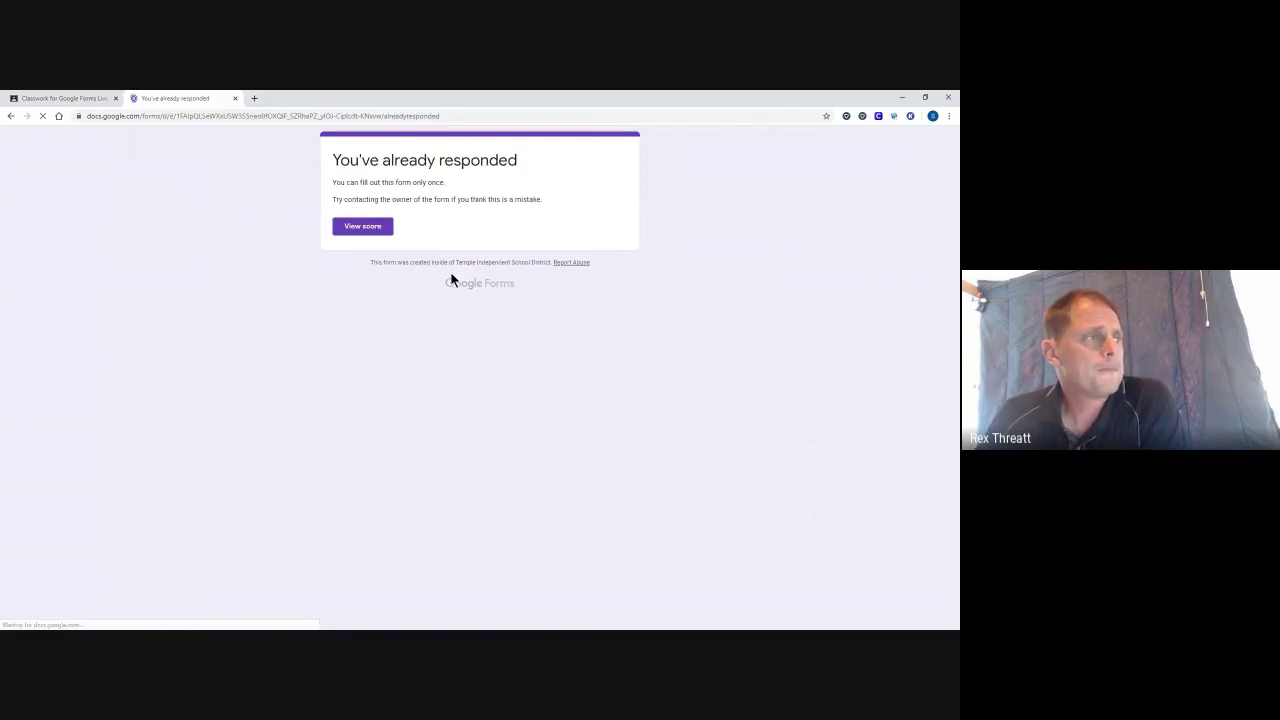
- Try opening the form again from the student's classwork assignment, read the message, and close the form page
left_click(235, 98)
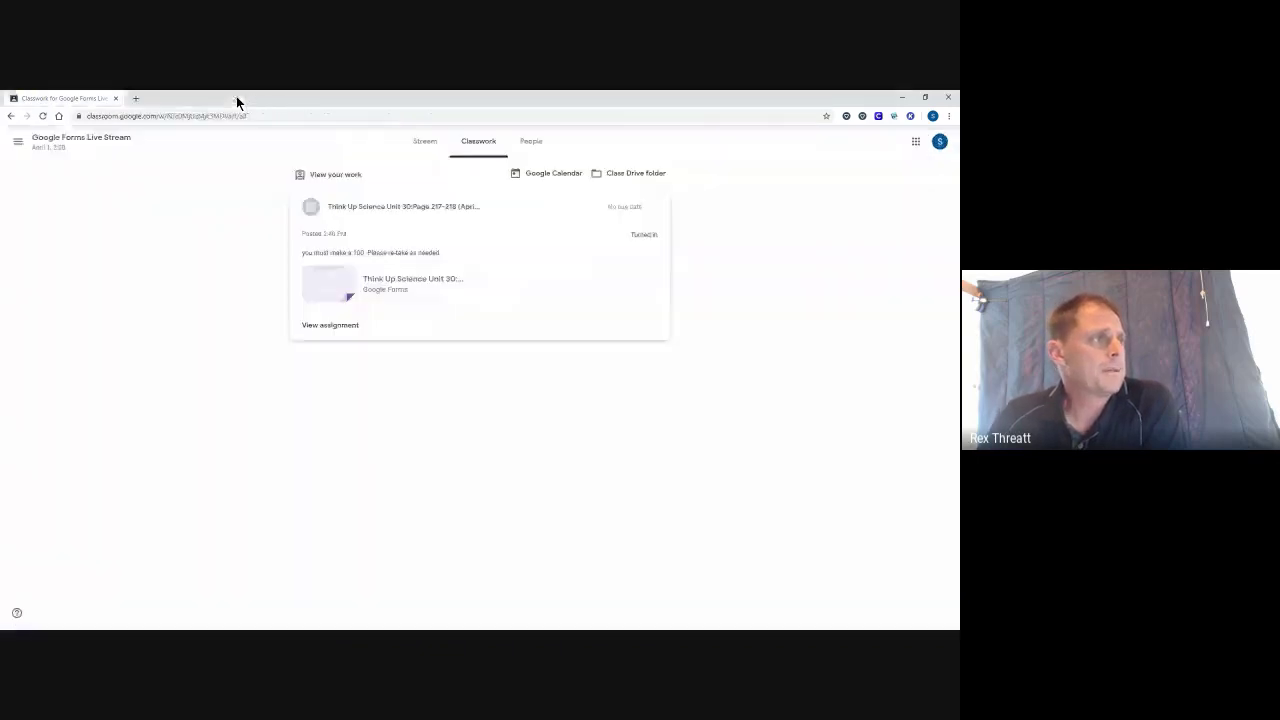
left_click(401, 280)
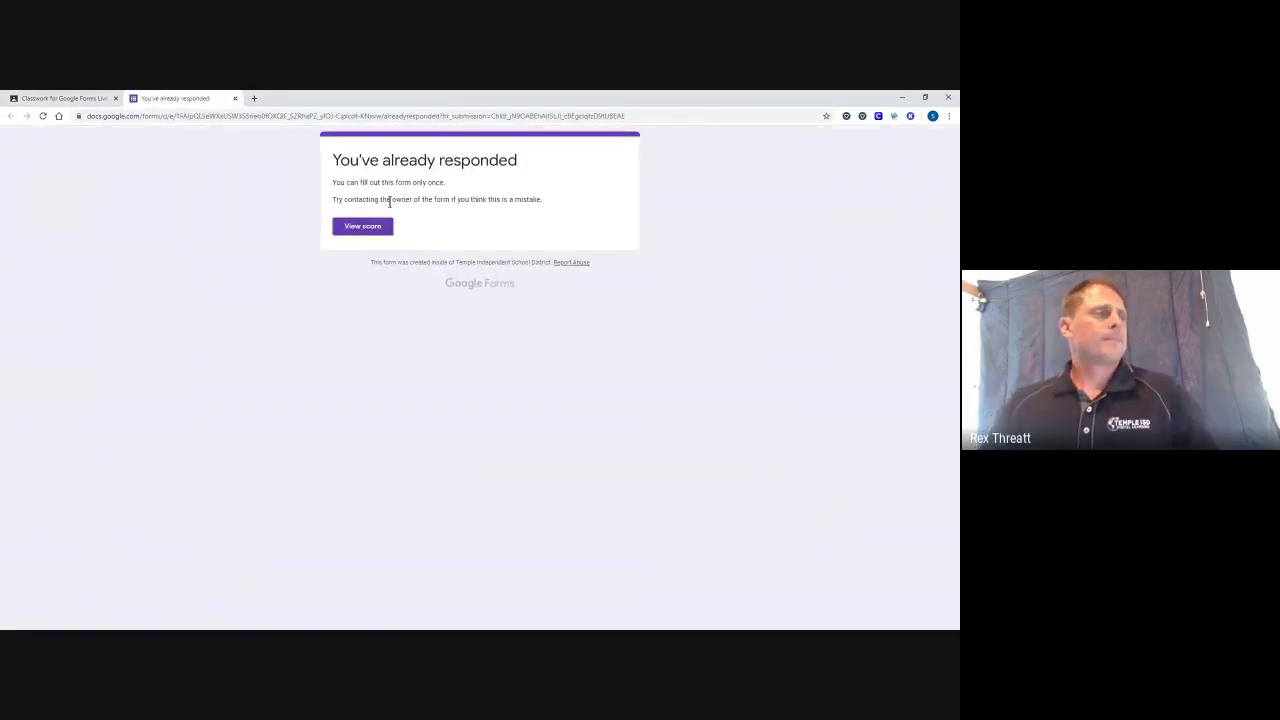
left_click_drag(391, 199, 464, 199)
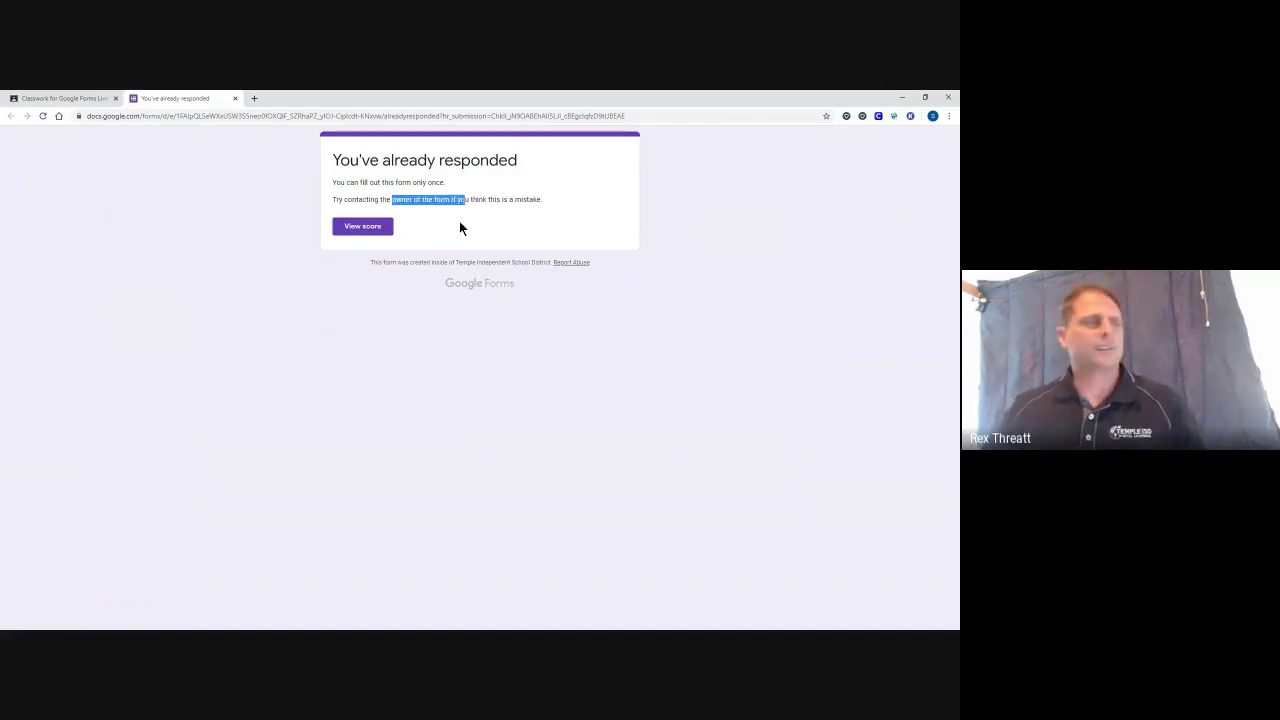
left_click(236, 98)
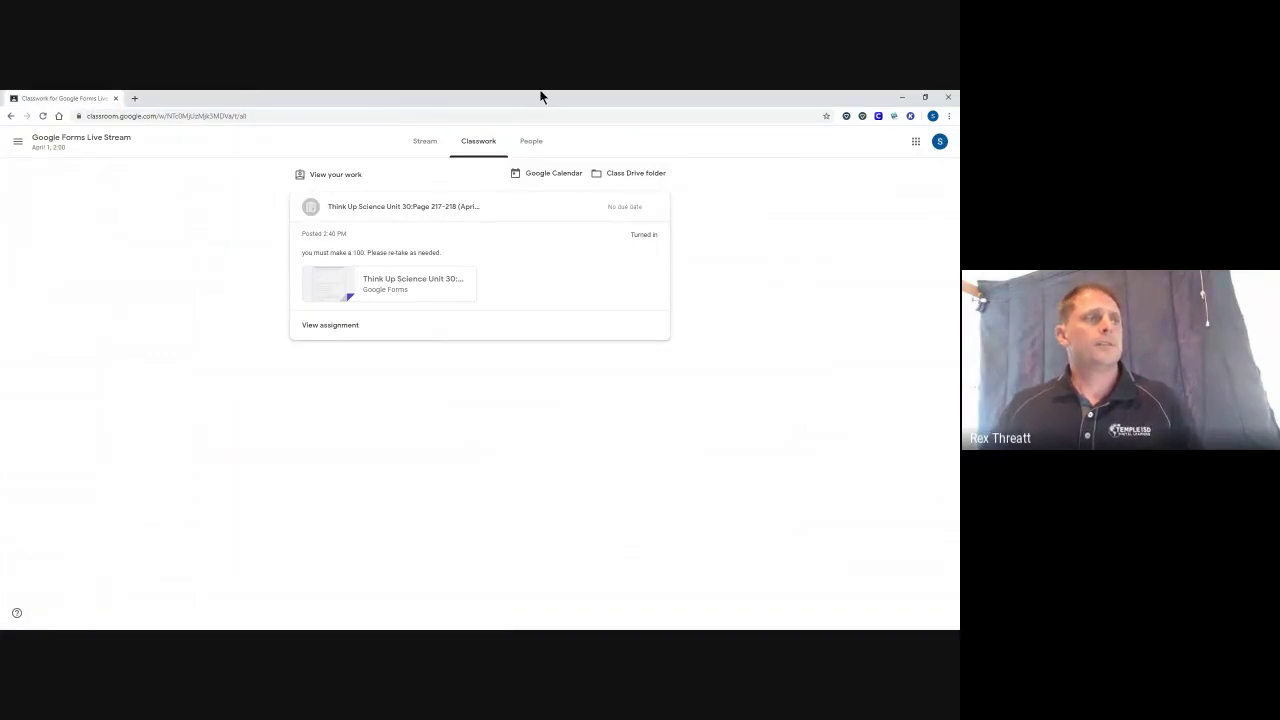
- Switch back to the teacher's Google Forms window and discard the pending settings changes
left_click_drag(544, 96, 958, 297)
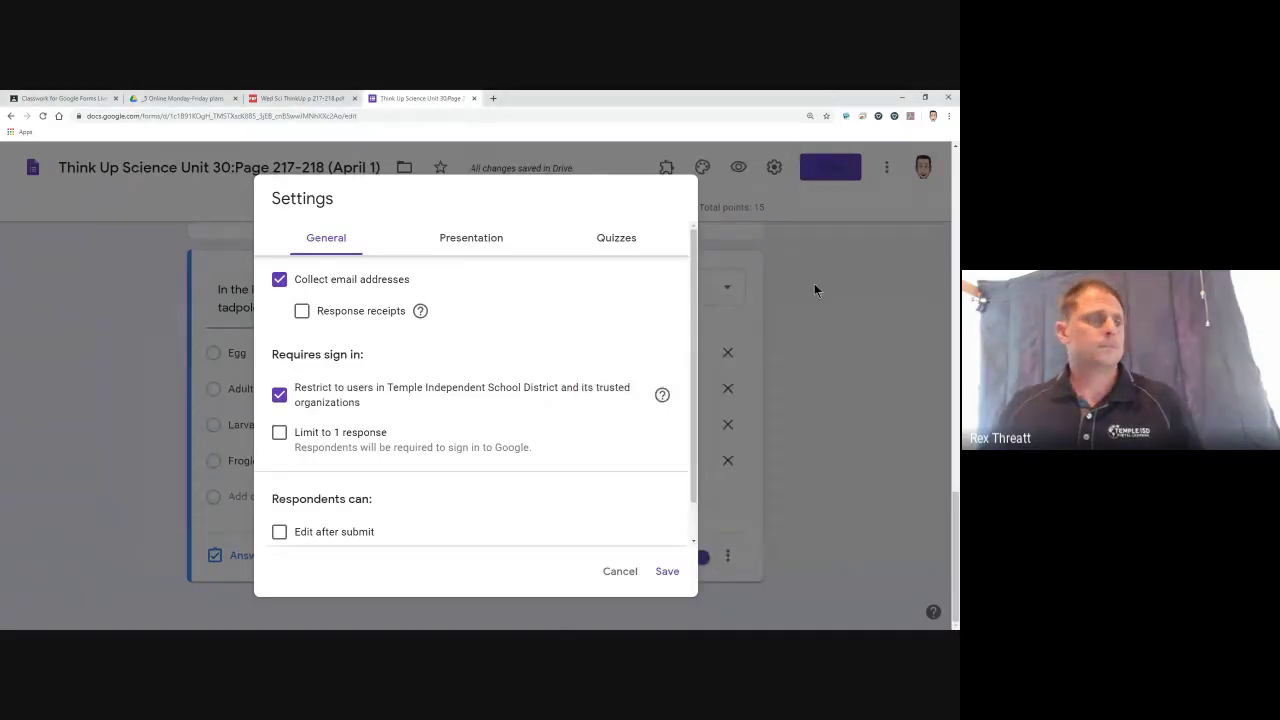
left_click(620, 571)
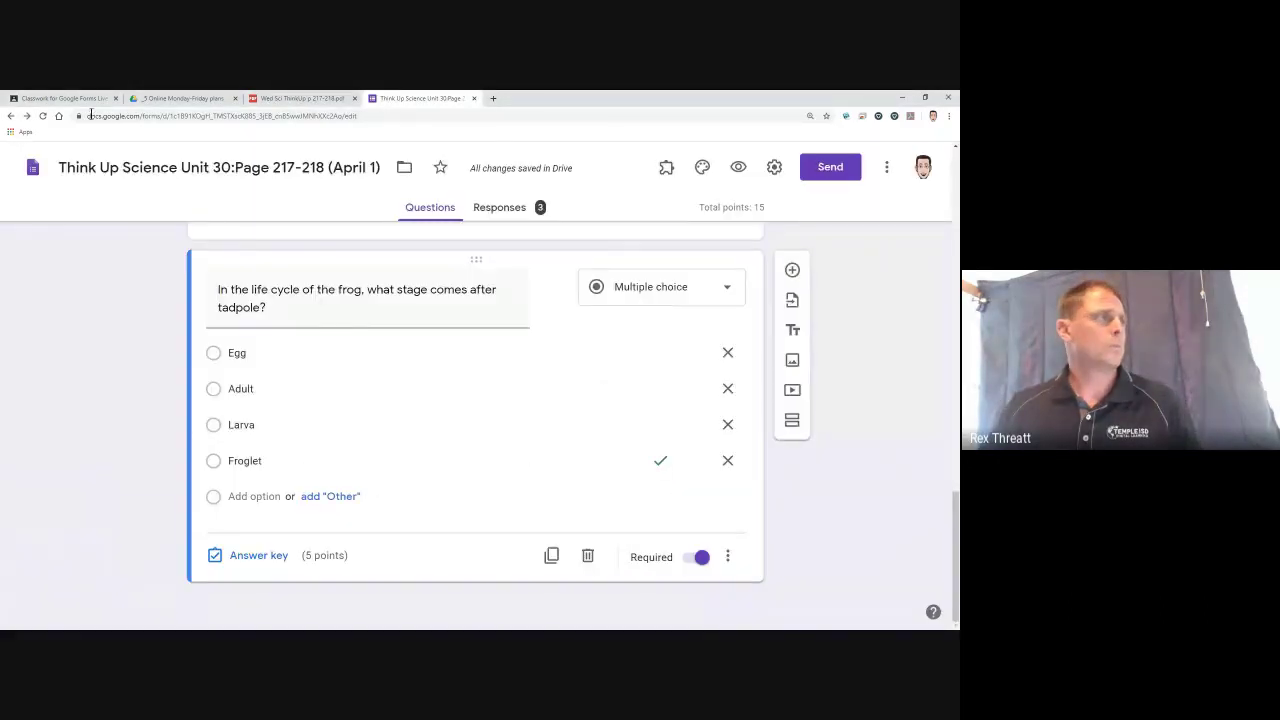
- Expand the Think Up Science Unit 30 assignment in the teacher's Classroom and view its attached form
left_click(73, 98)
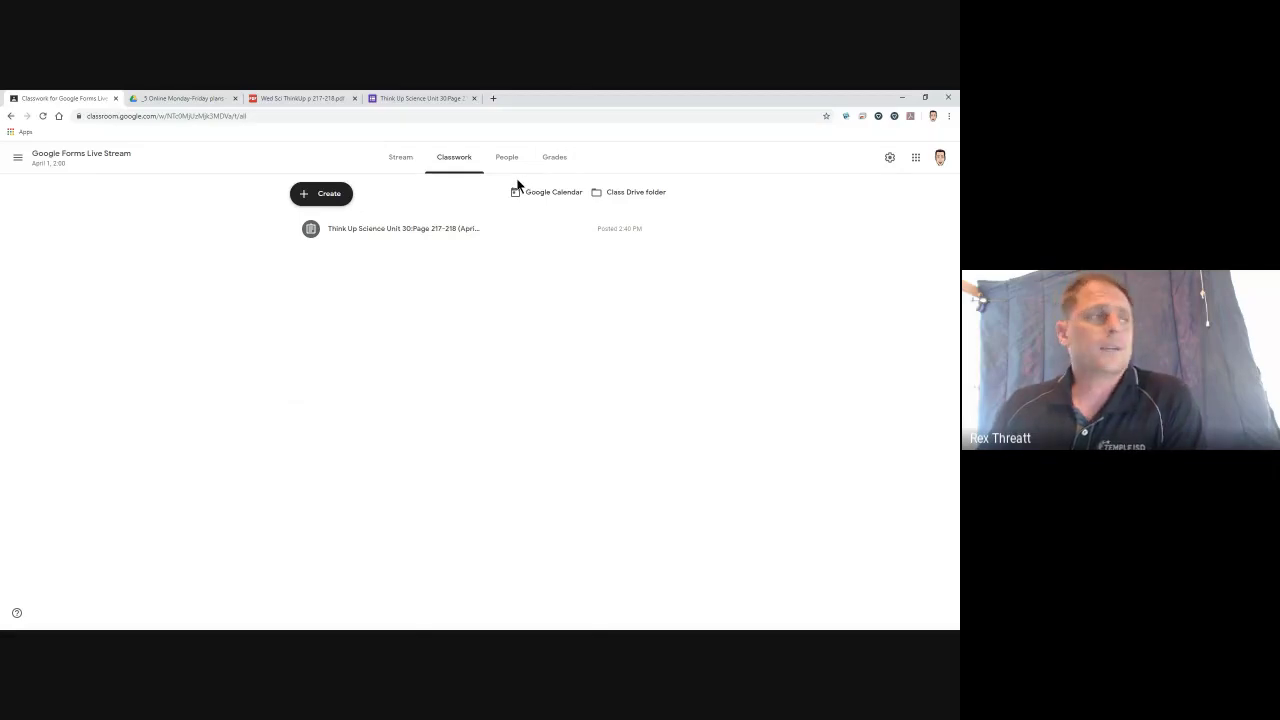
left_click(413, 230)
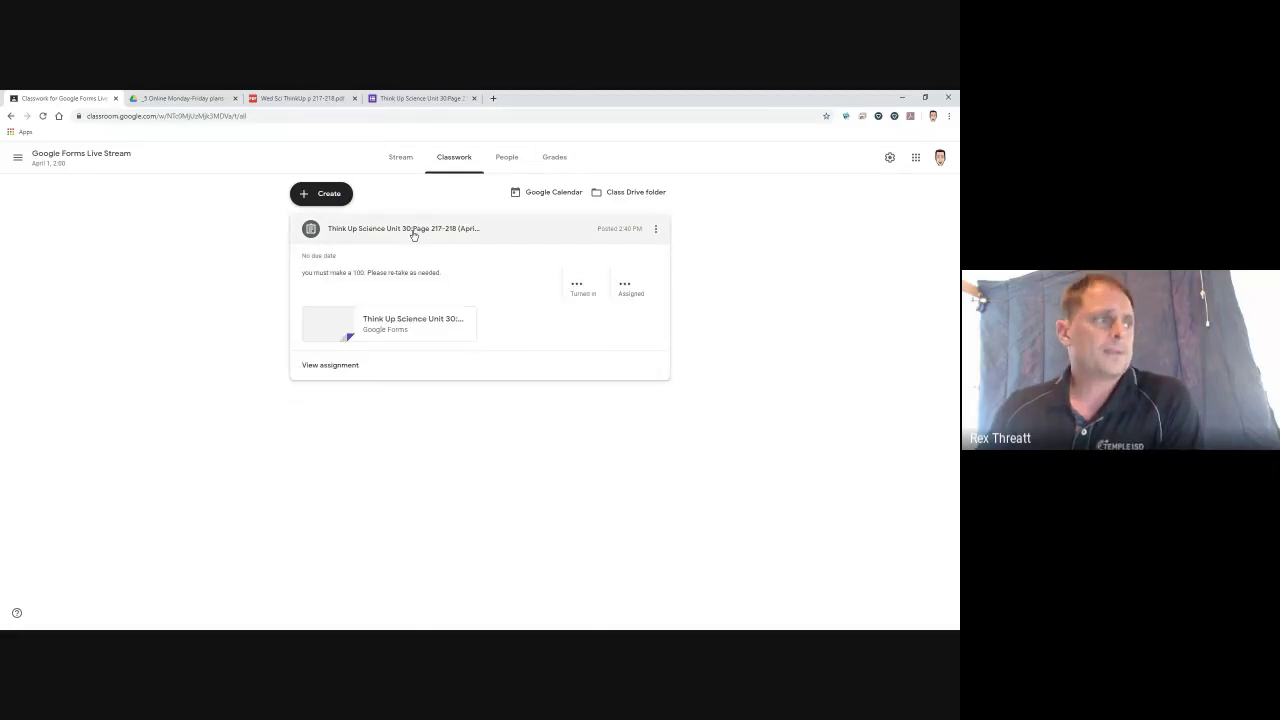
left_click(411, 320)
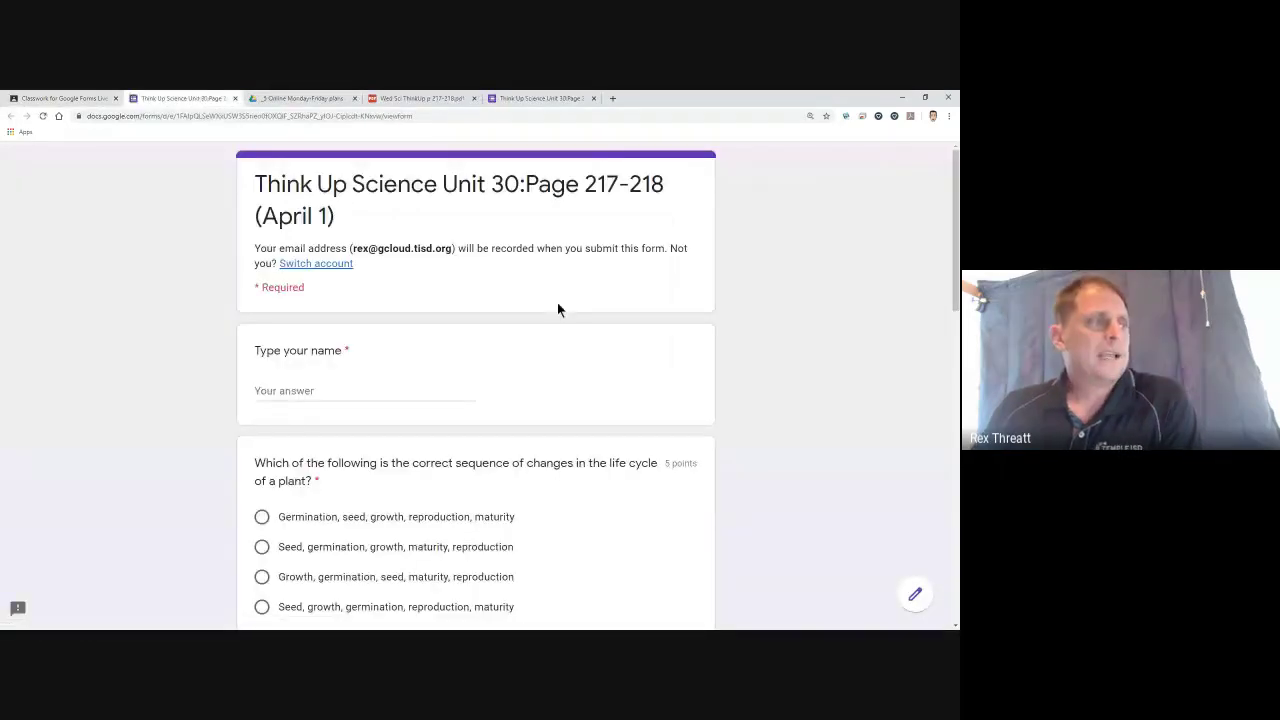
scroll(557, 309, "down", 1)
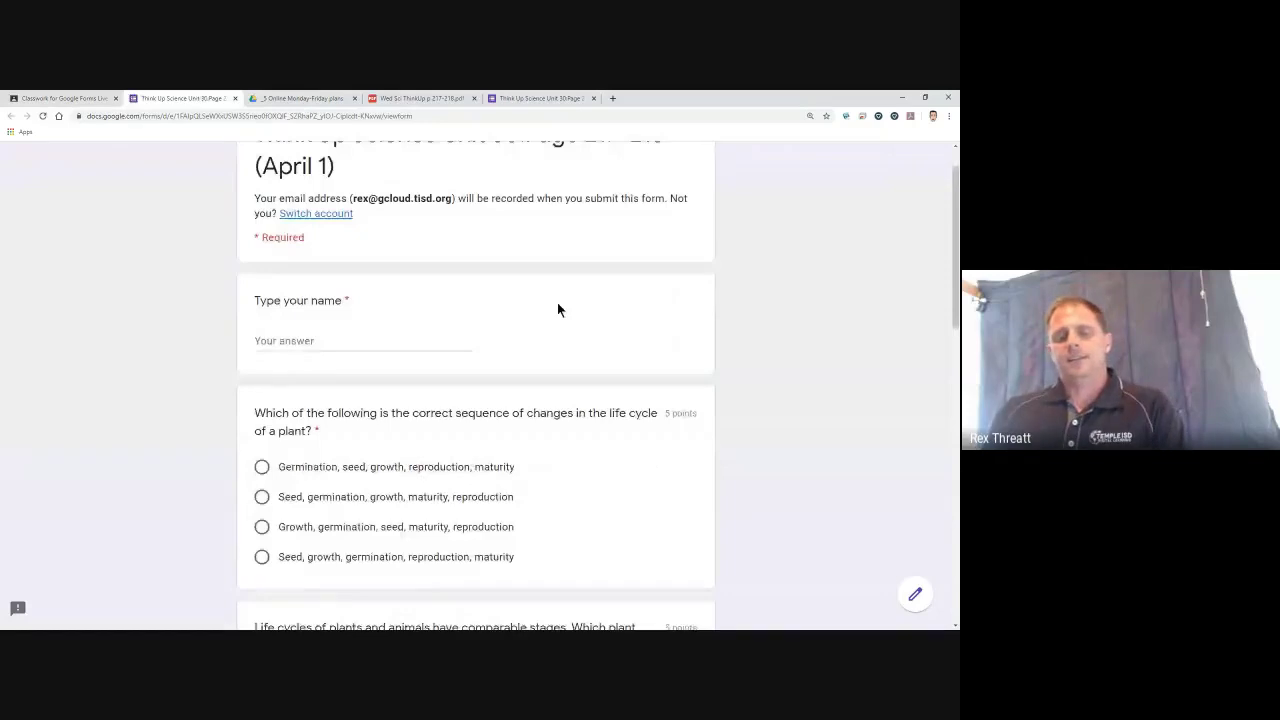
- Enter demo teacher as the name and answer the plant life cycle question with "Germination, seed, growth, reproduction, maturity"
scroll(557, 305, "down", 1)
left_click(441, 298)
type("dem")
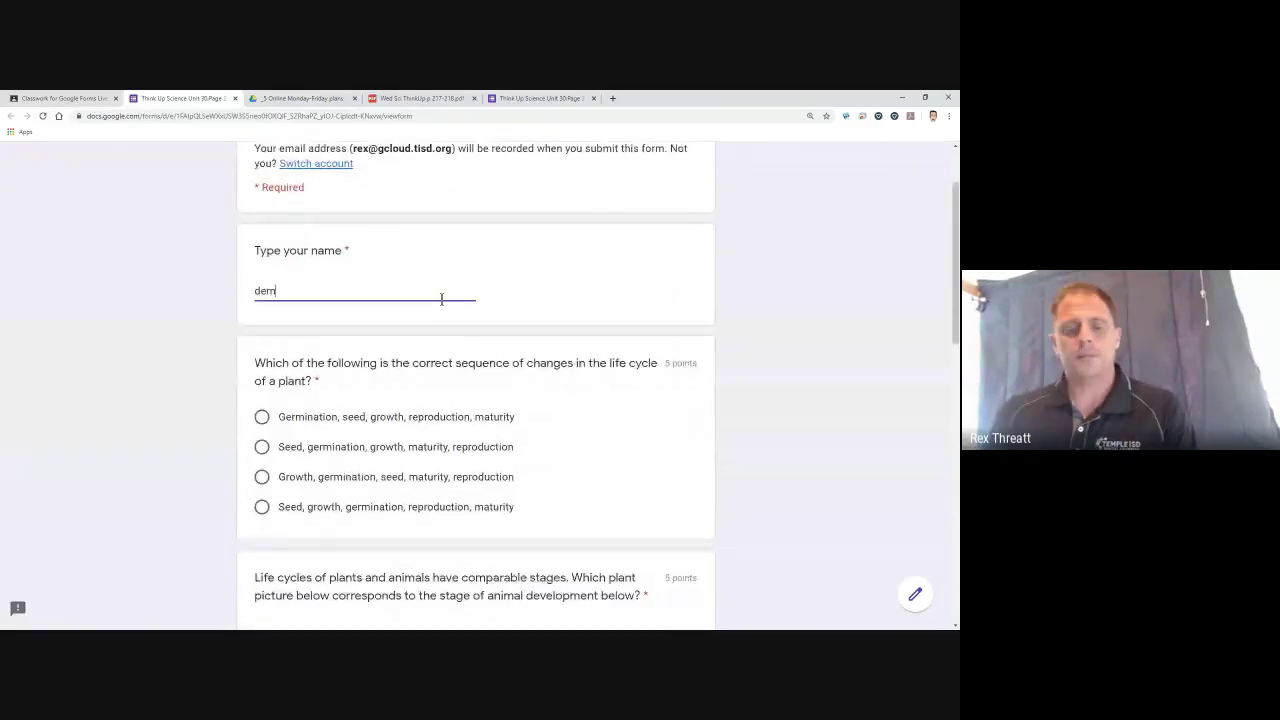
type("ot teacher")
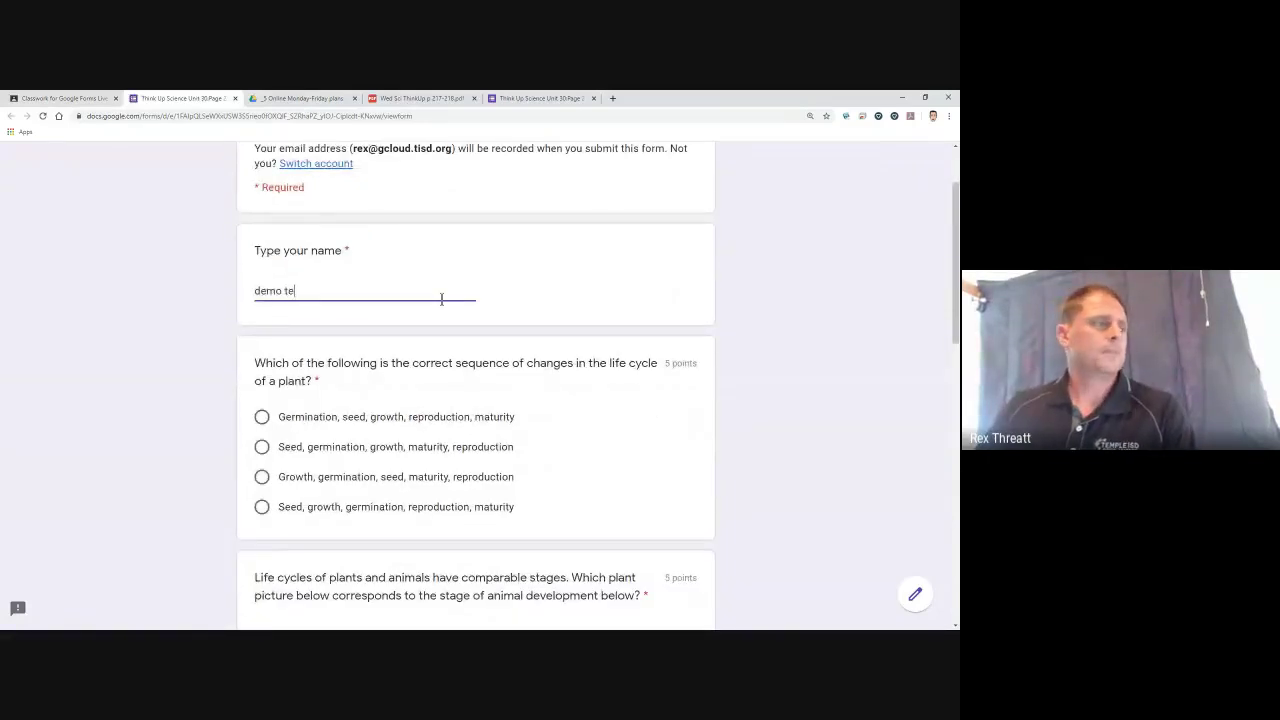
scroll(444, 306, "down", 1)
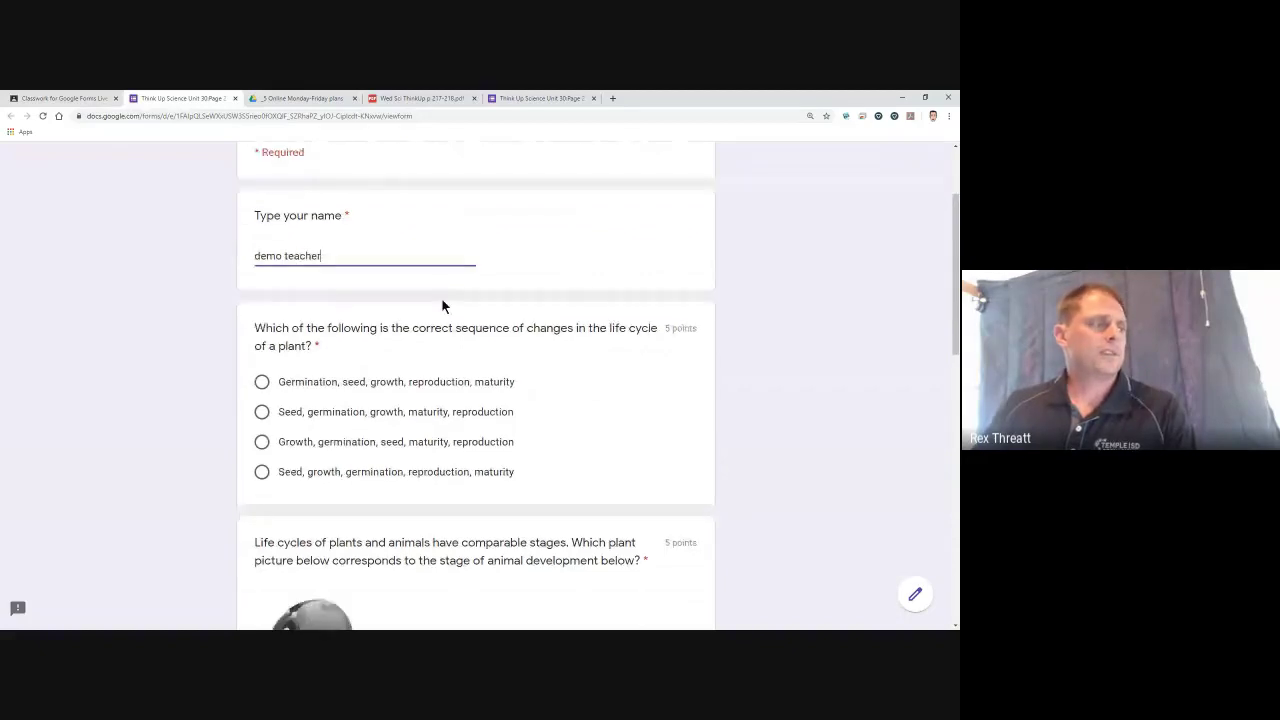
scroll(444, 306, "down", 1)
left_click(418, 317)
scroll(514, 331, "down", 2)
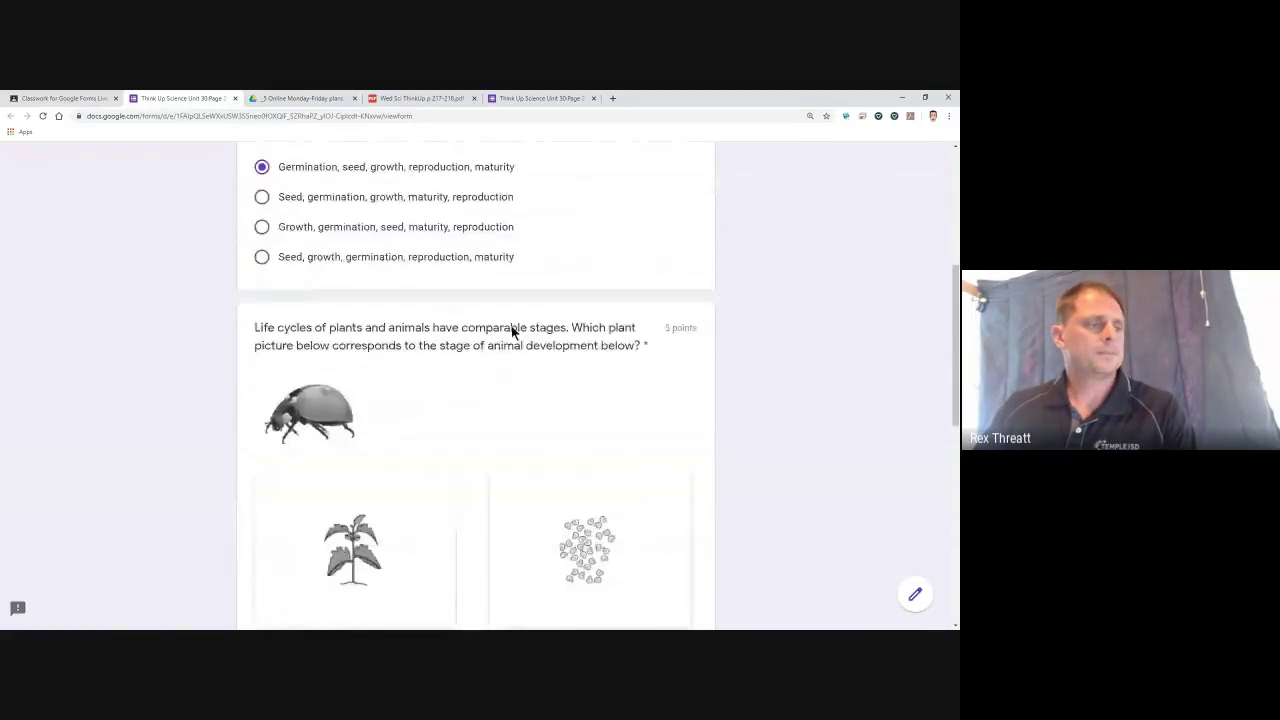
- Choose picture G for the animal development question and Froglet for the frog question, and submit the form
scroll(517, 426, "down", 2)
left_click(516, 421)
scroll(592, 402, "down", 2)
scroll(592, 402, "down", 3)
left_click(296, 594)
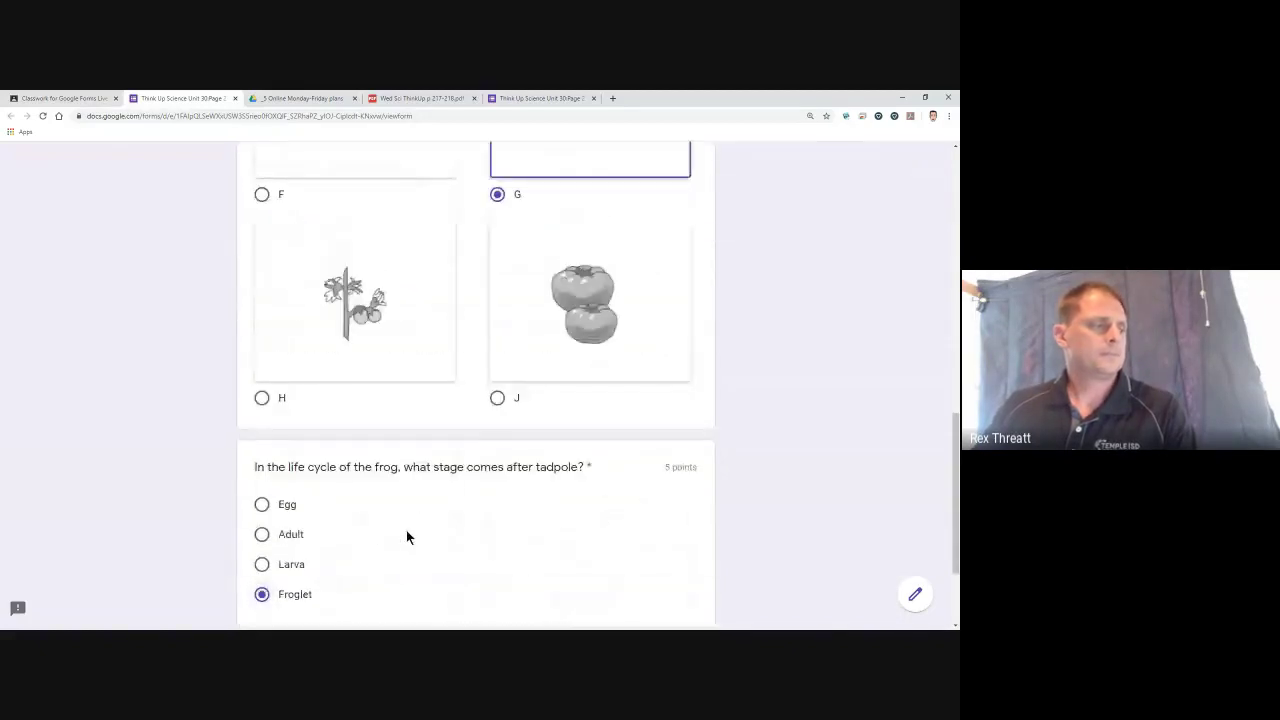
scroll(406, 534, "down", 2)
left_click(281, 508)
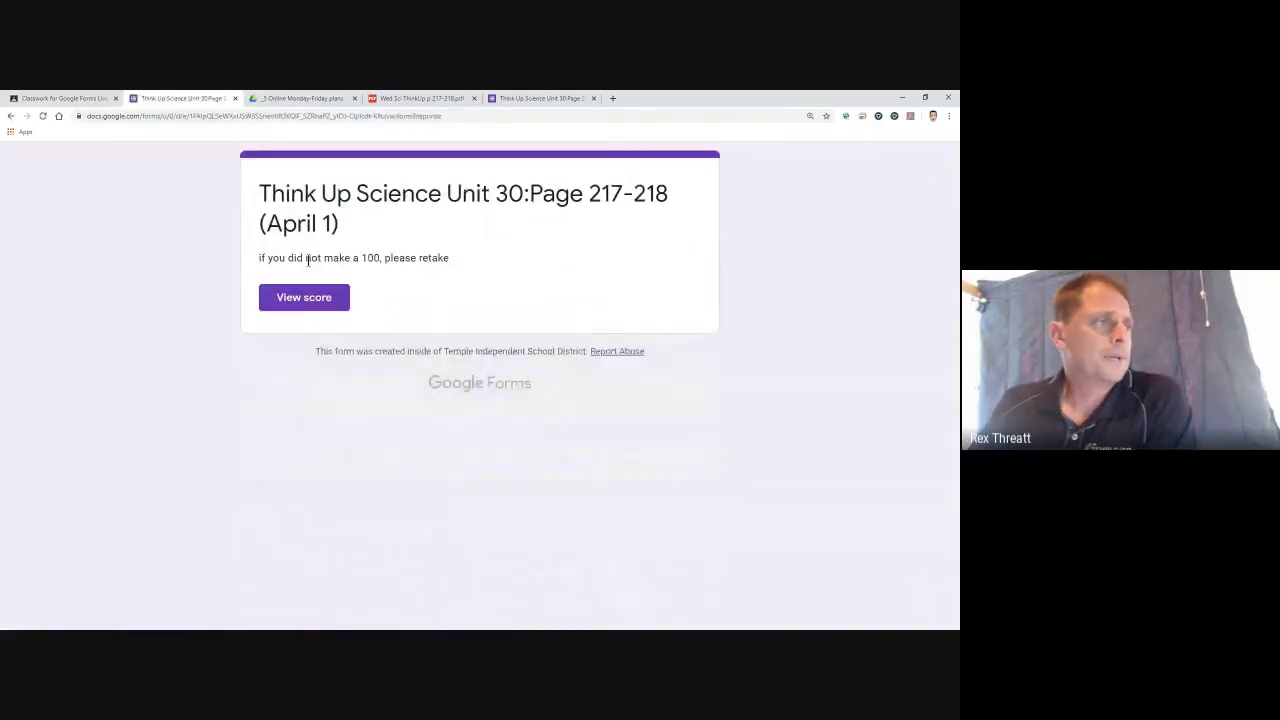
- Read the retake message, view the score with the marked answers, and close the score page
left_click_drag(310, 258, 419, 258)
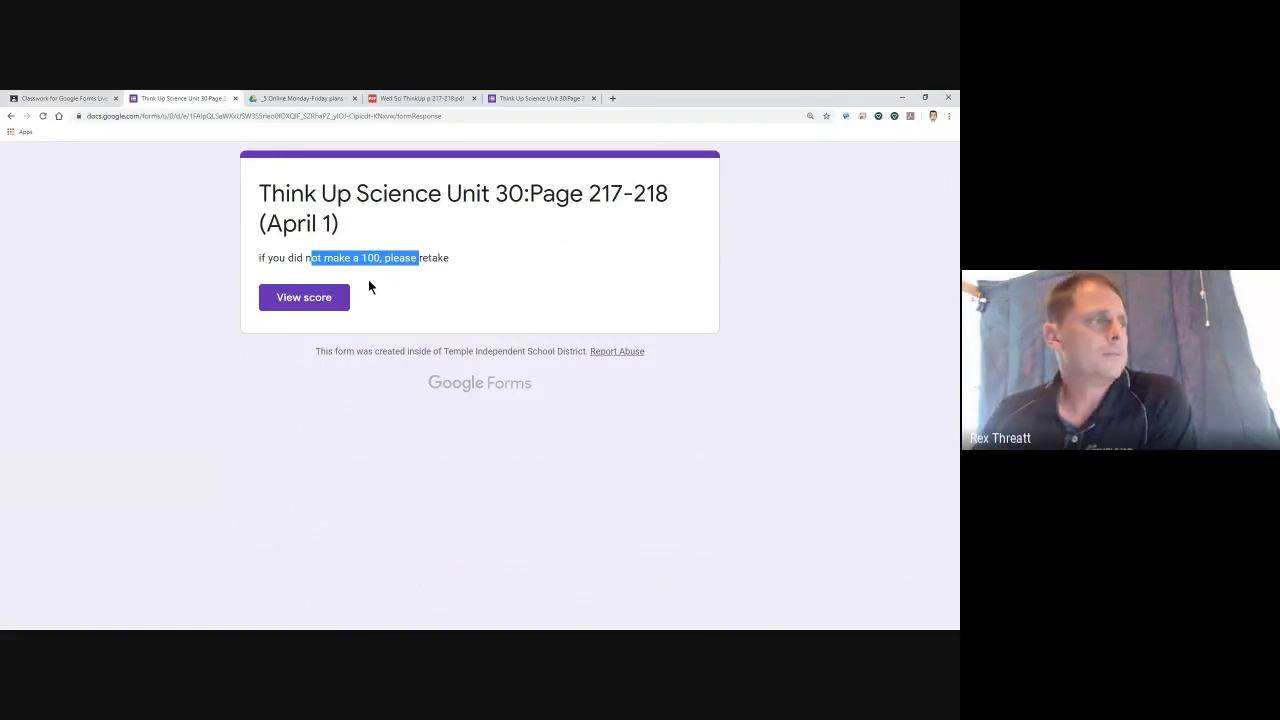
left_click(327, 298)
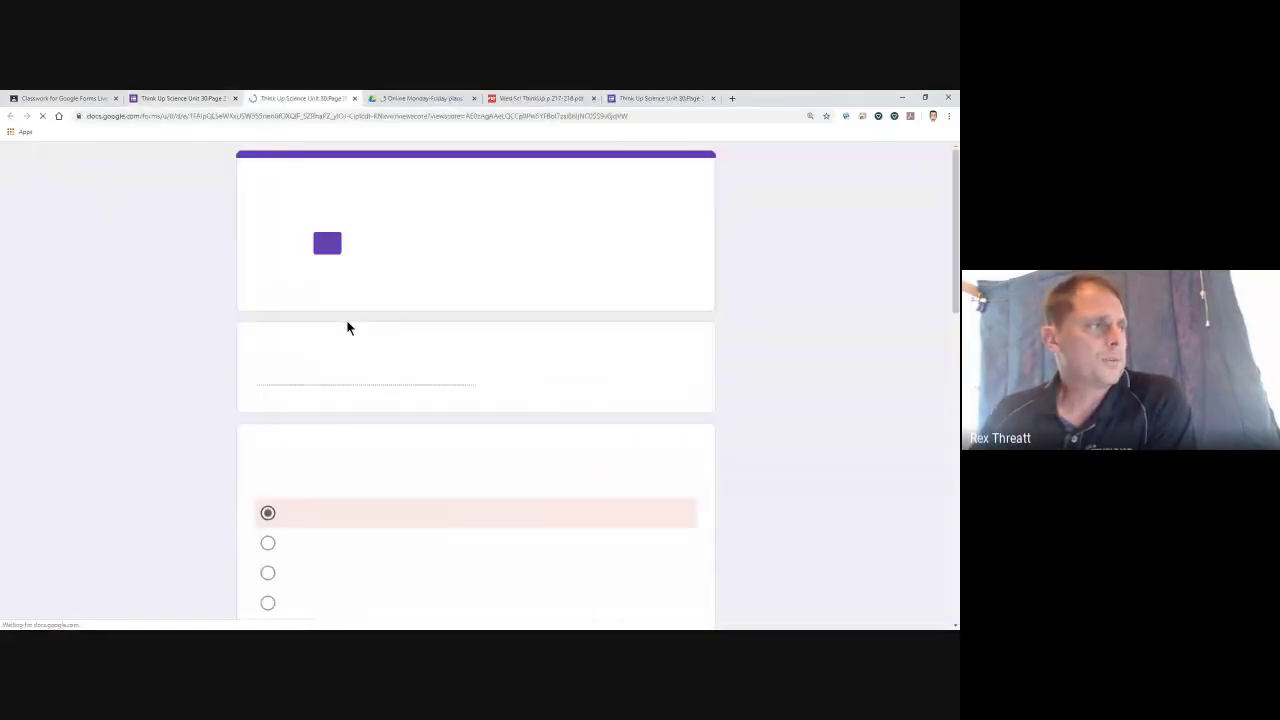
scroll(432, 340, "down", 3)
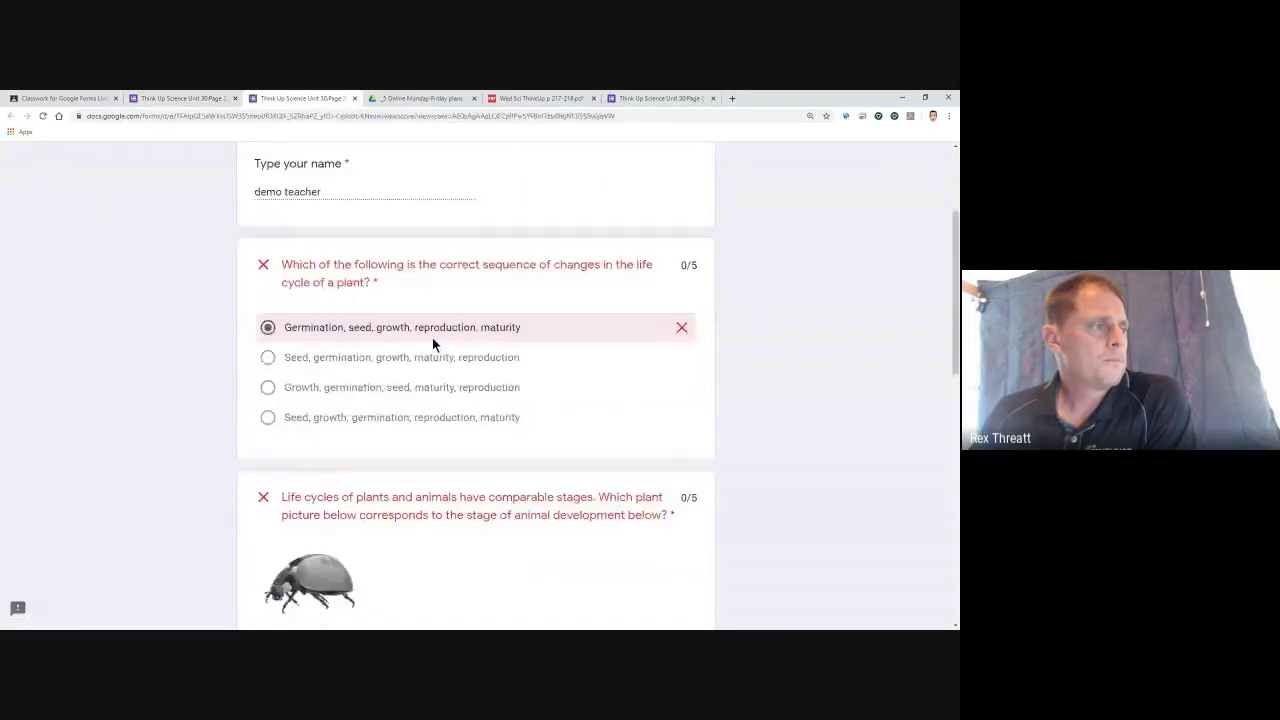
scroll(432, 344, "down", 3)
scroll(432, 344, "up", 4)
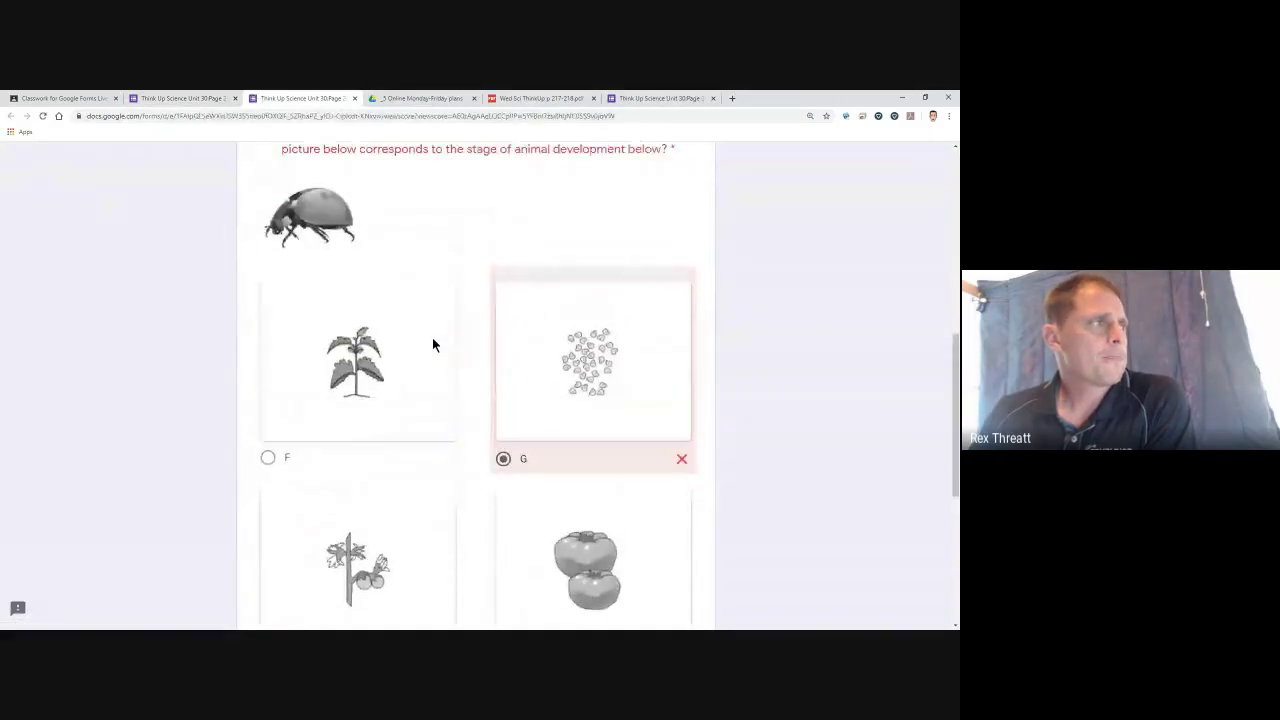
left_click(355, 98)
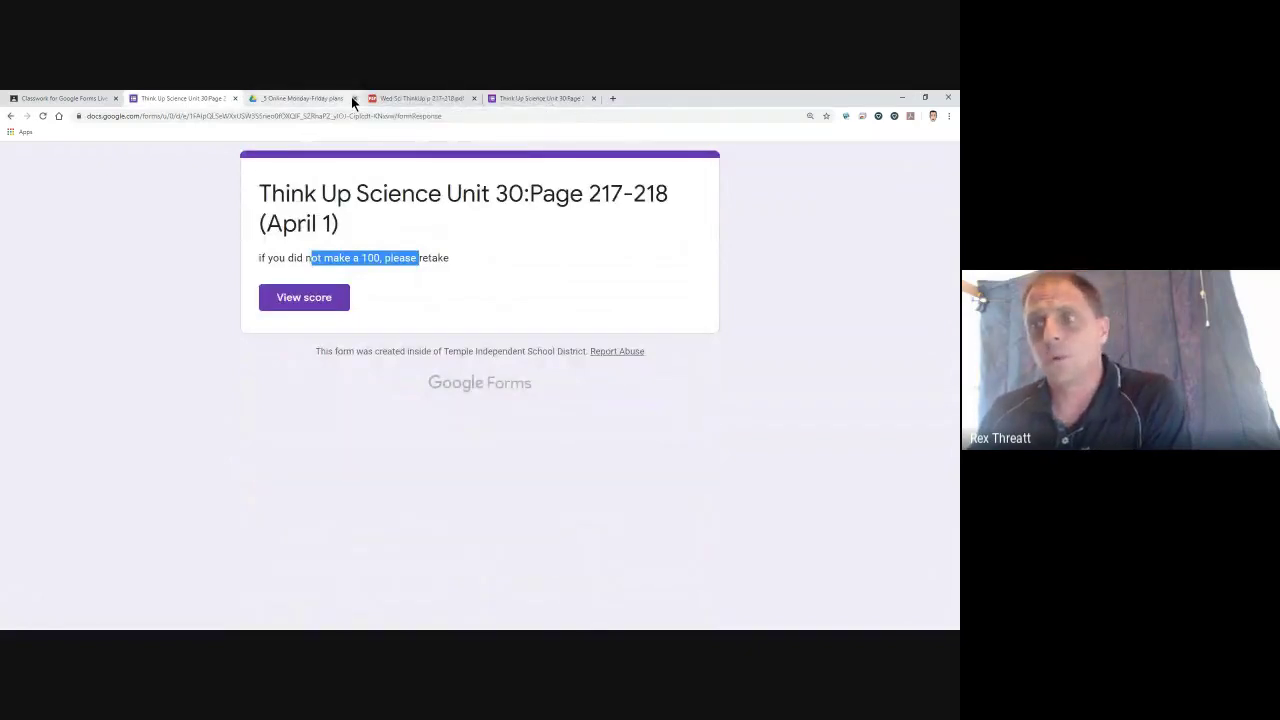
- Close the confirmation page, reopen the attached form from the Classroom assignment, and switch to editing the form
left_click(236, 100)
left_click(60, 98)
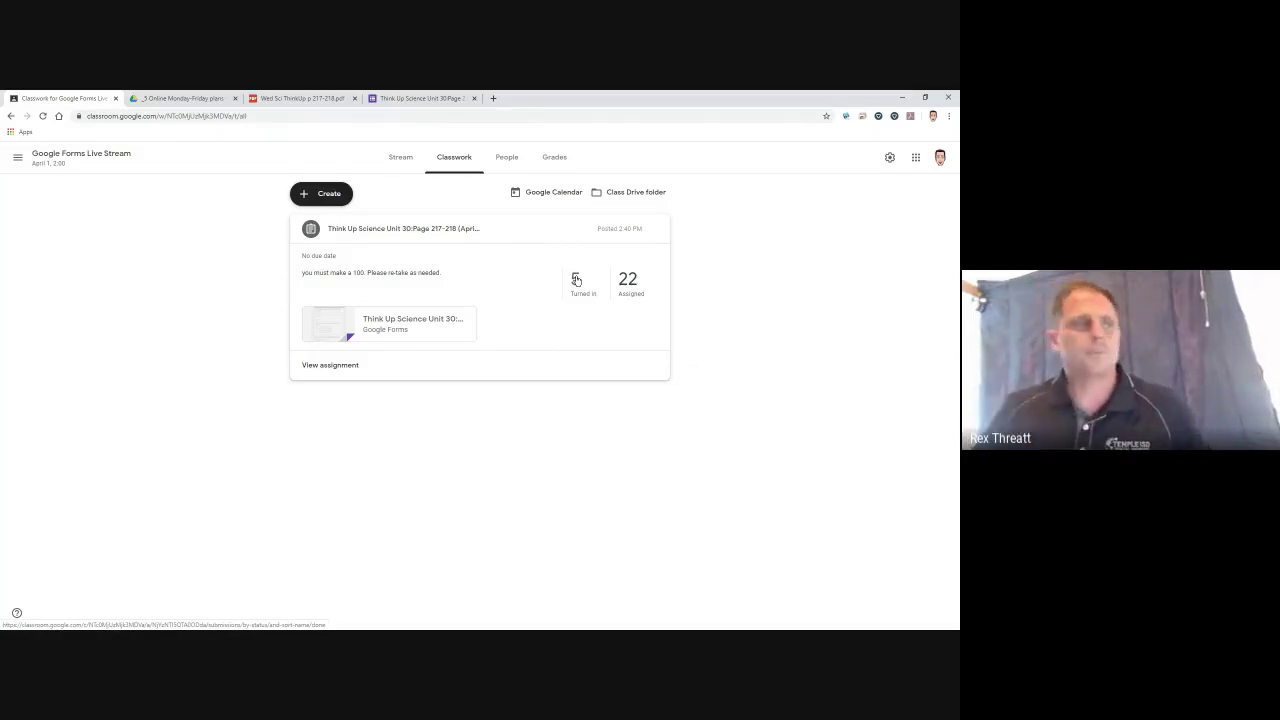
left_click(421, 324)
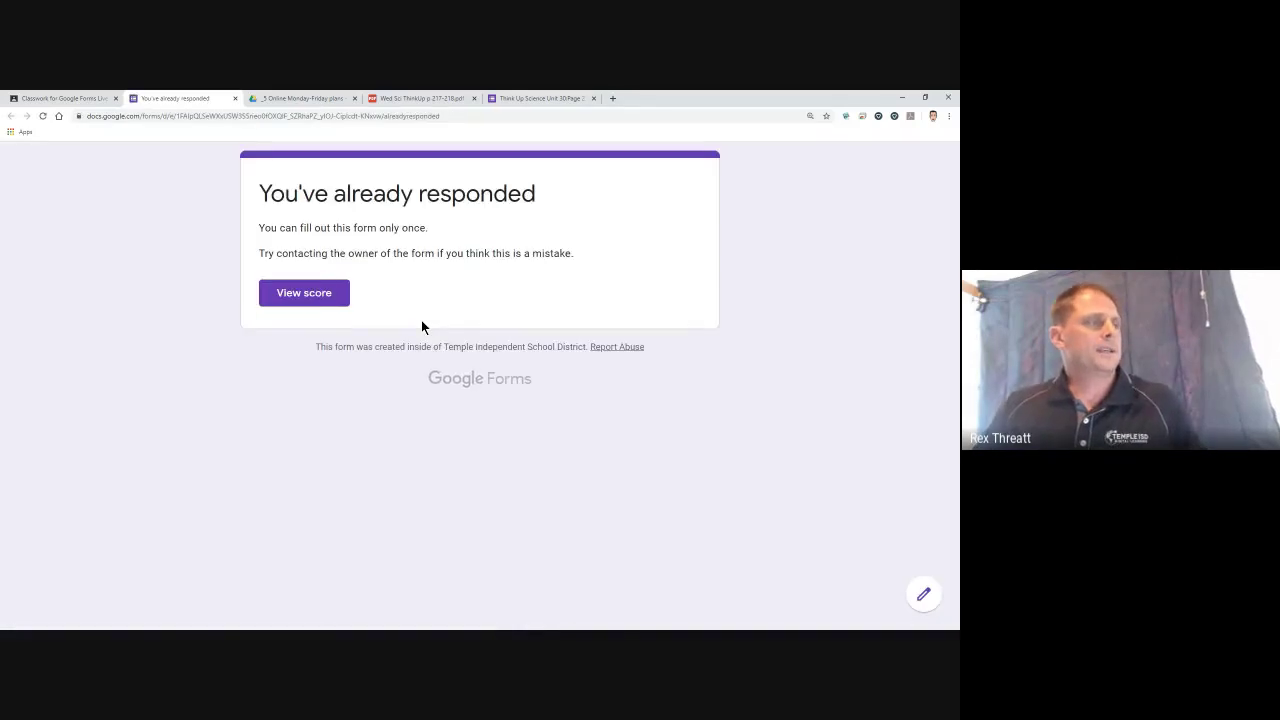
left_click(924, 595)
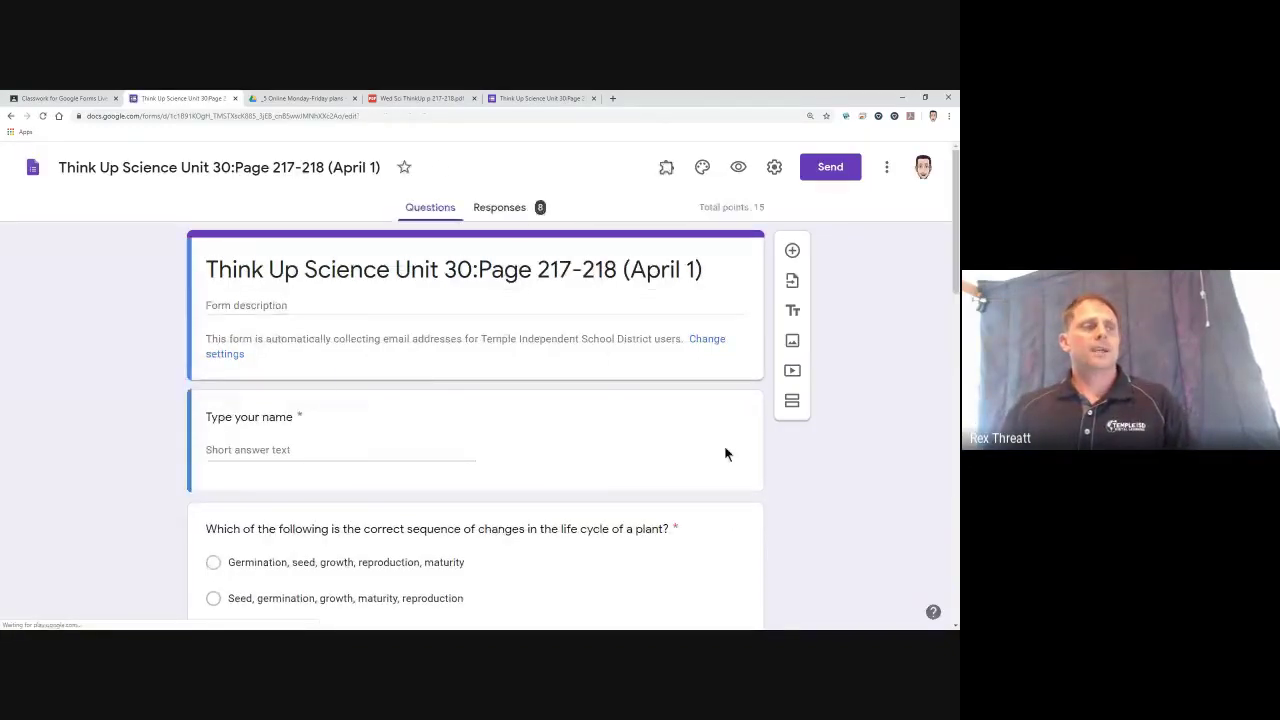
left_click(578, 321)
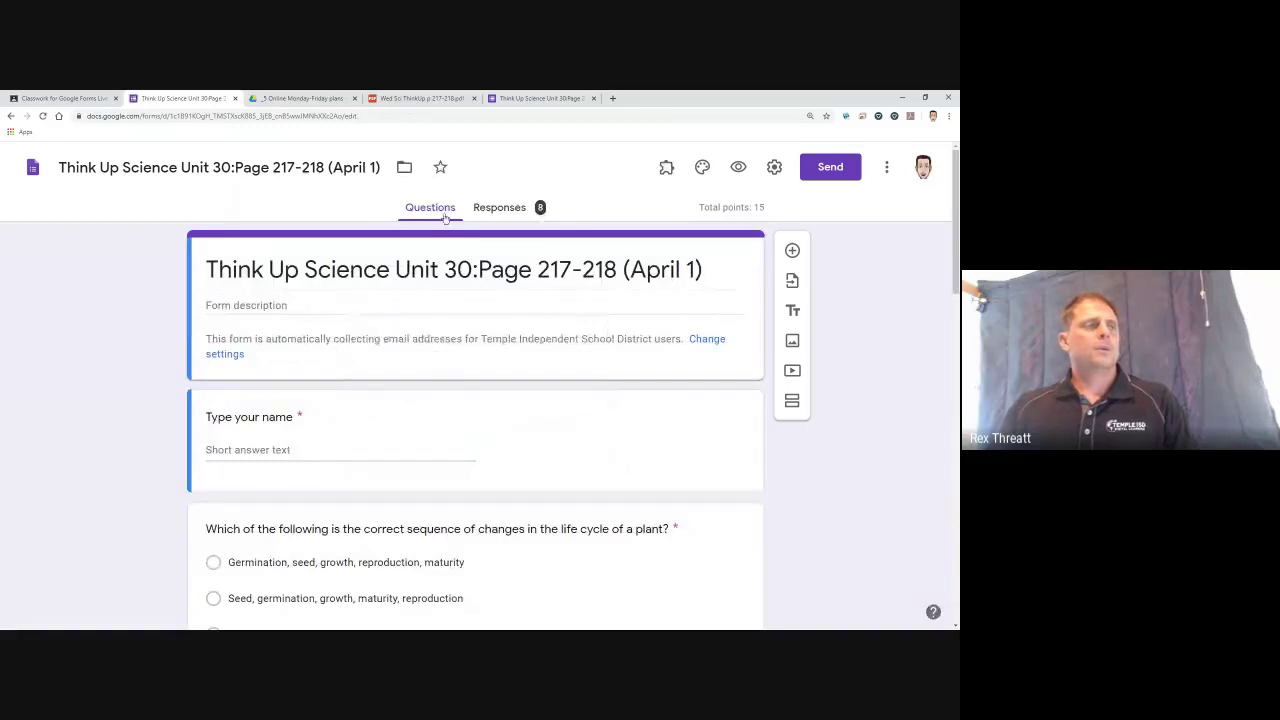
- Open the form's responses, dismiss the feature tip, and examine the summary's scores, respondent names and answer charts
left_click(494, 210)
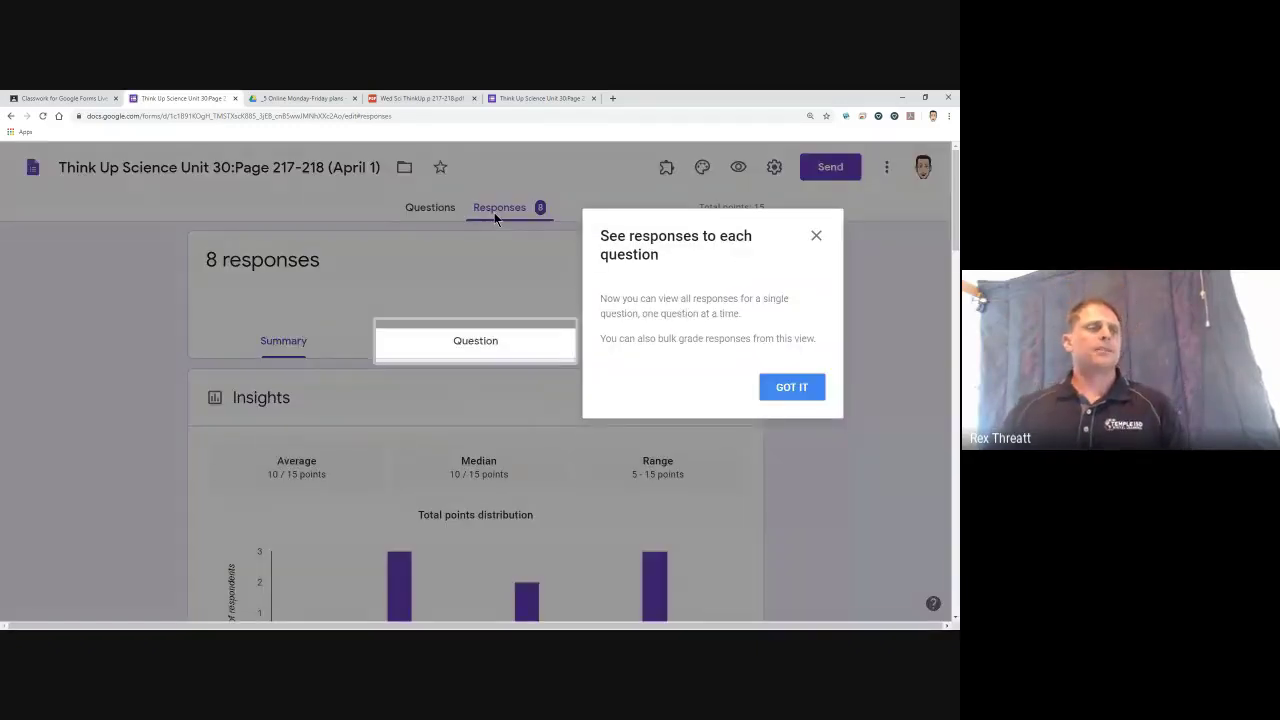
left_click(816, 239)
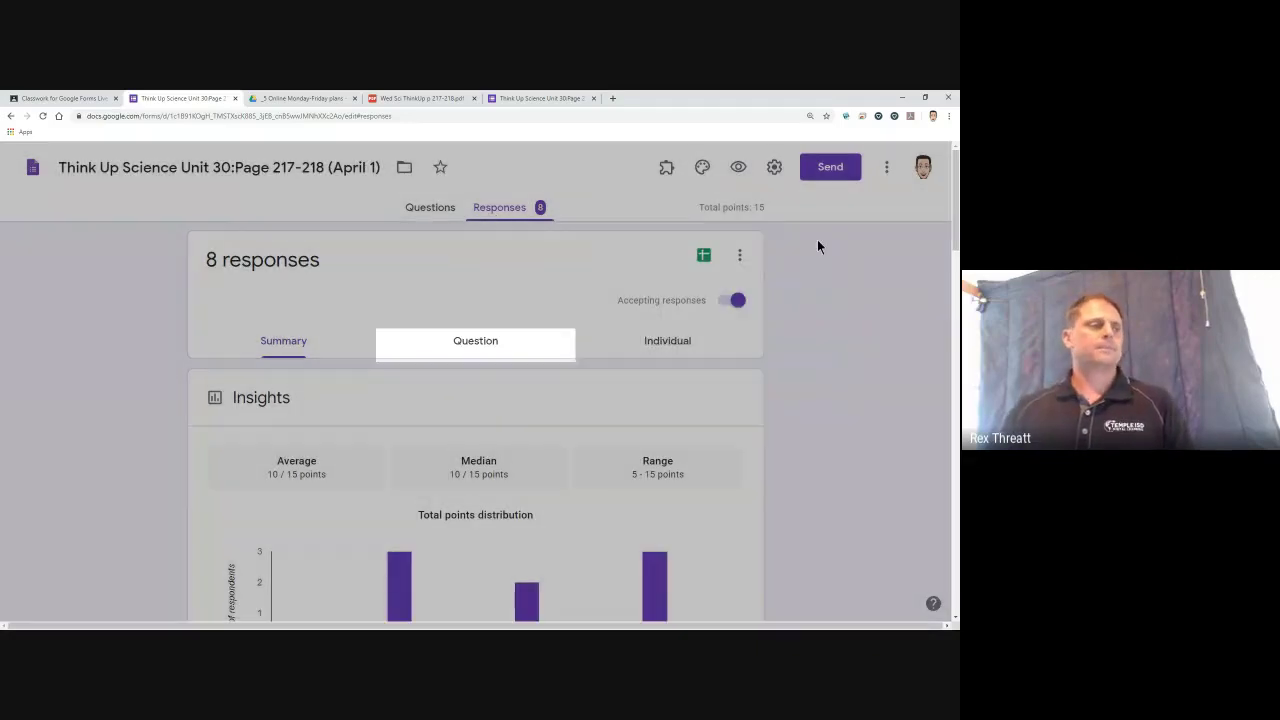
scroll(407, 320, "down", 4)
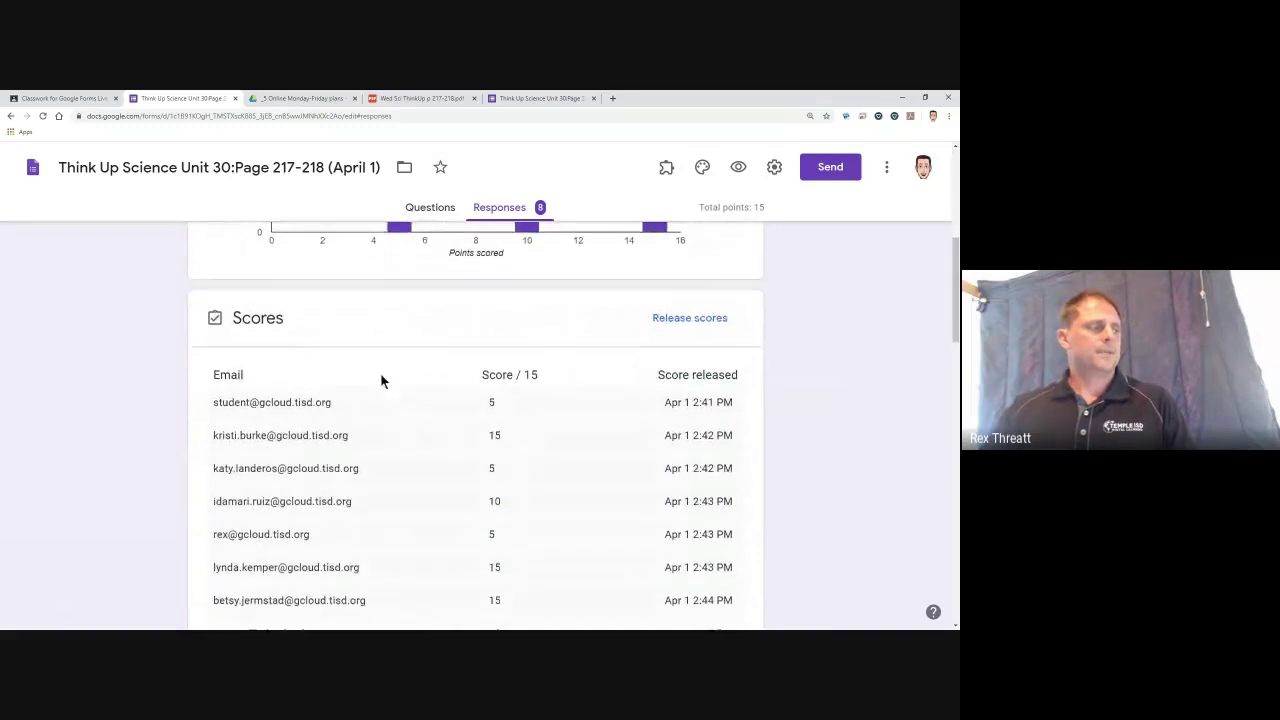
scroll(380, 378, "down", 2)
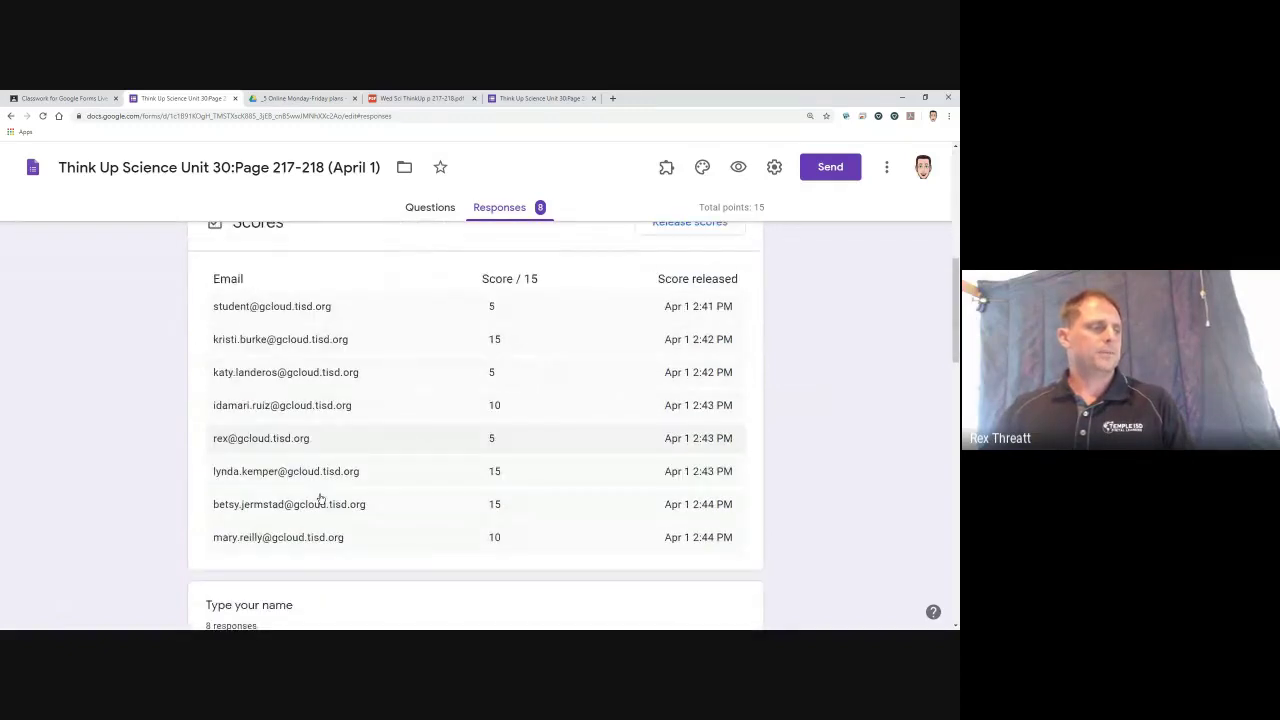
scroll(348, 375, "down", 3)
scroll(349, 378, "down", 3)
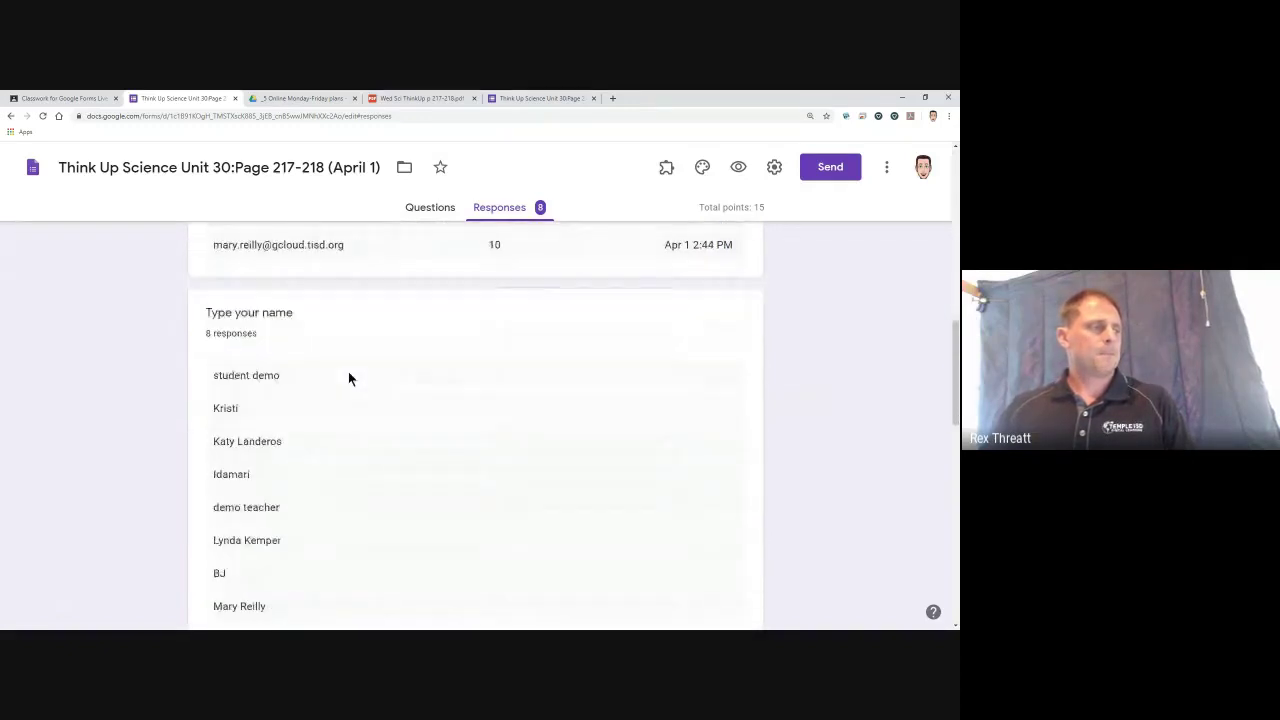
scroll(352, 421, "down", 3)
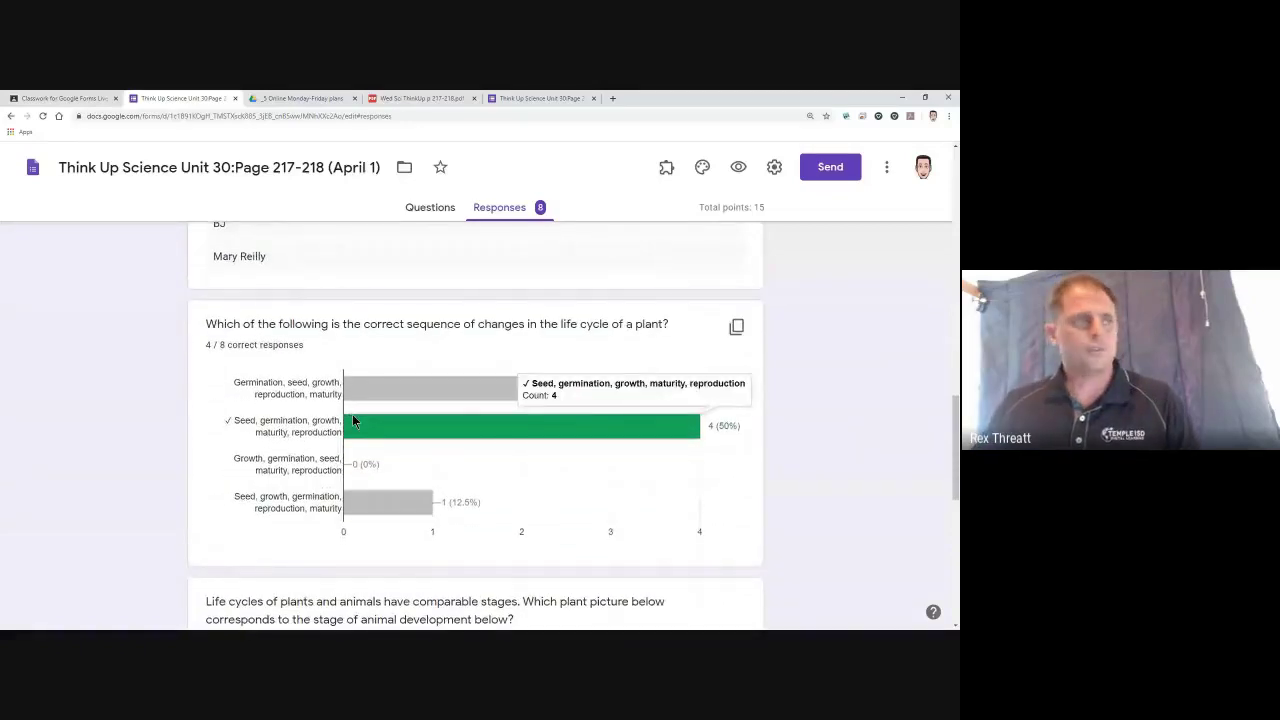
scroll(352, 421, "up", 10)
scroll(352, 420, "up", 5)
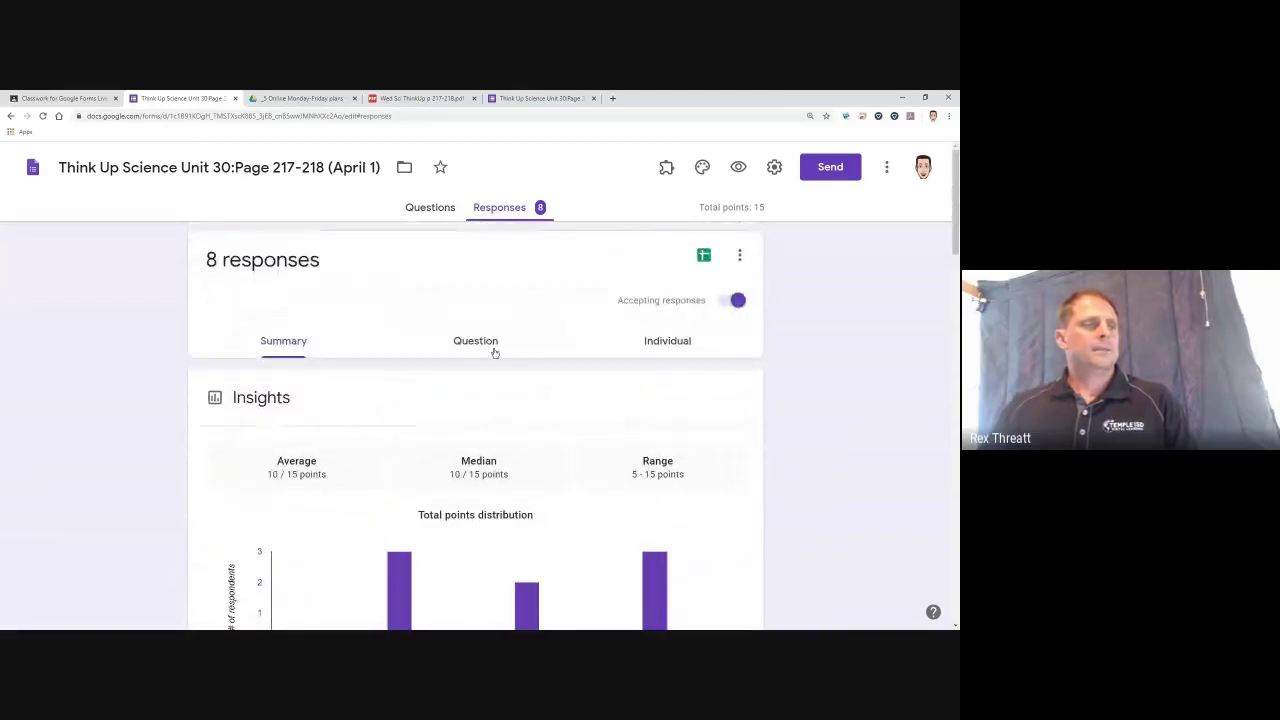
- Show the individual responses and review the first respondent's graded answers
left_click(652, 346)
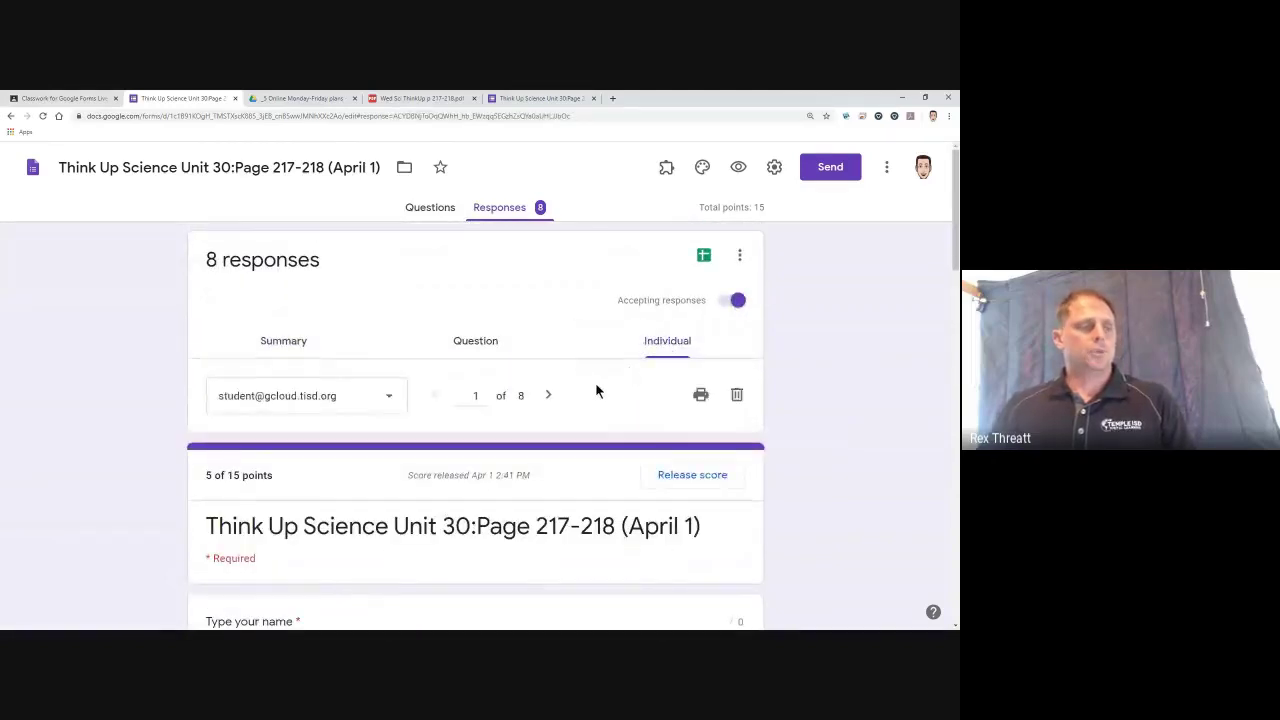
scroll(597, 389, "down", 3)
scroll(390, 430, "down", 5)
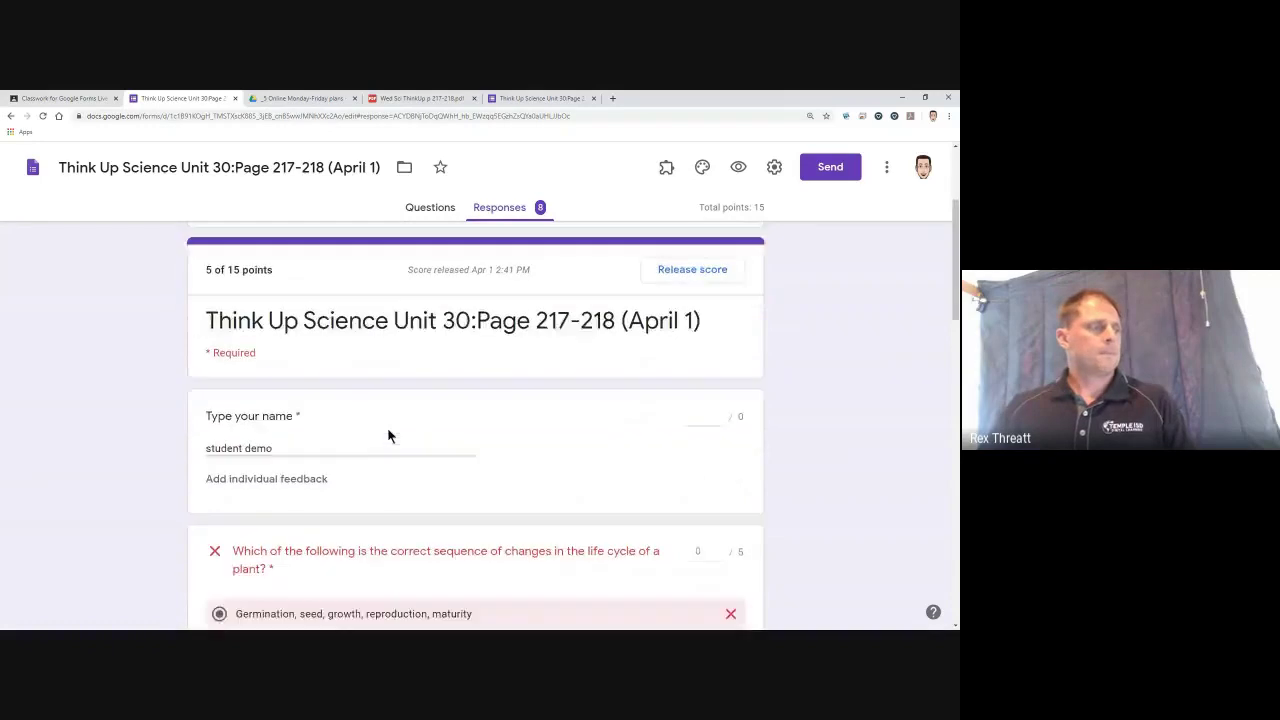
scroll(358, 450, "down", 2)
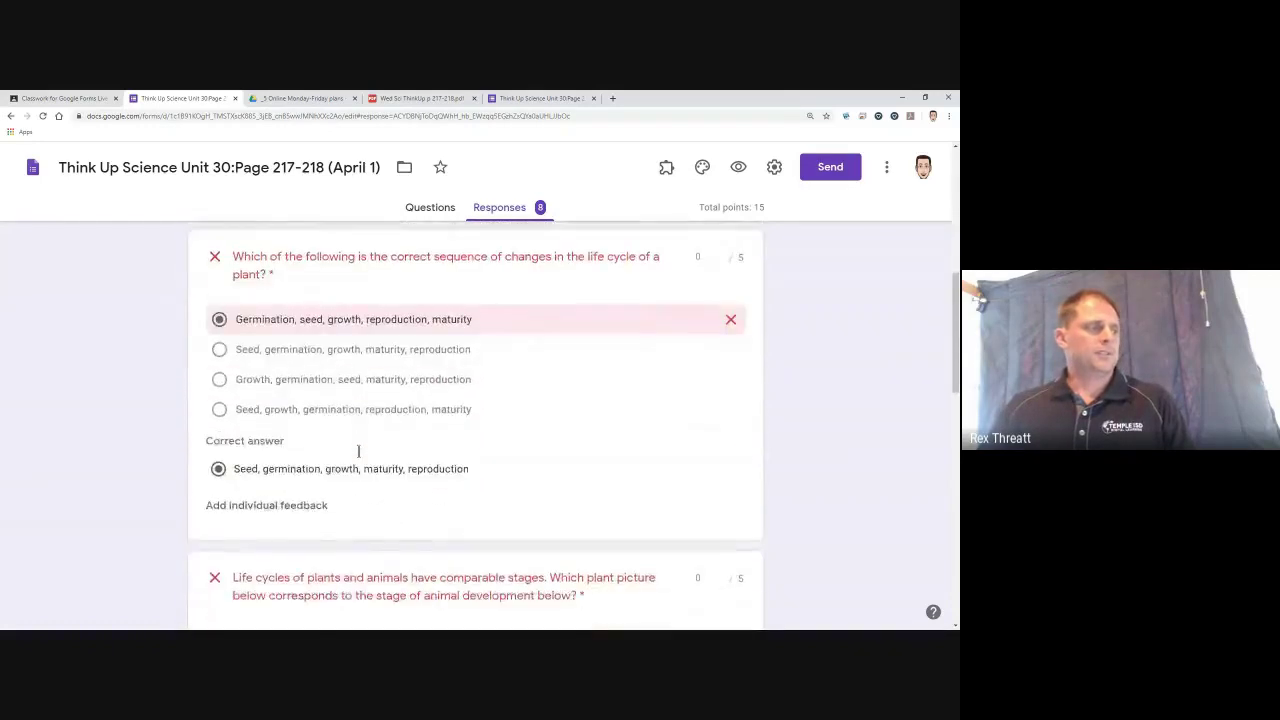
- Release the first respondent's score and send the notification email to that student only
scroll(358, 450, "up", 4)
scroll(406, 368, "up", 4)
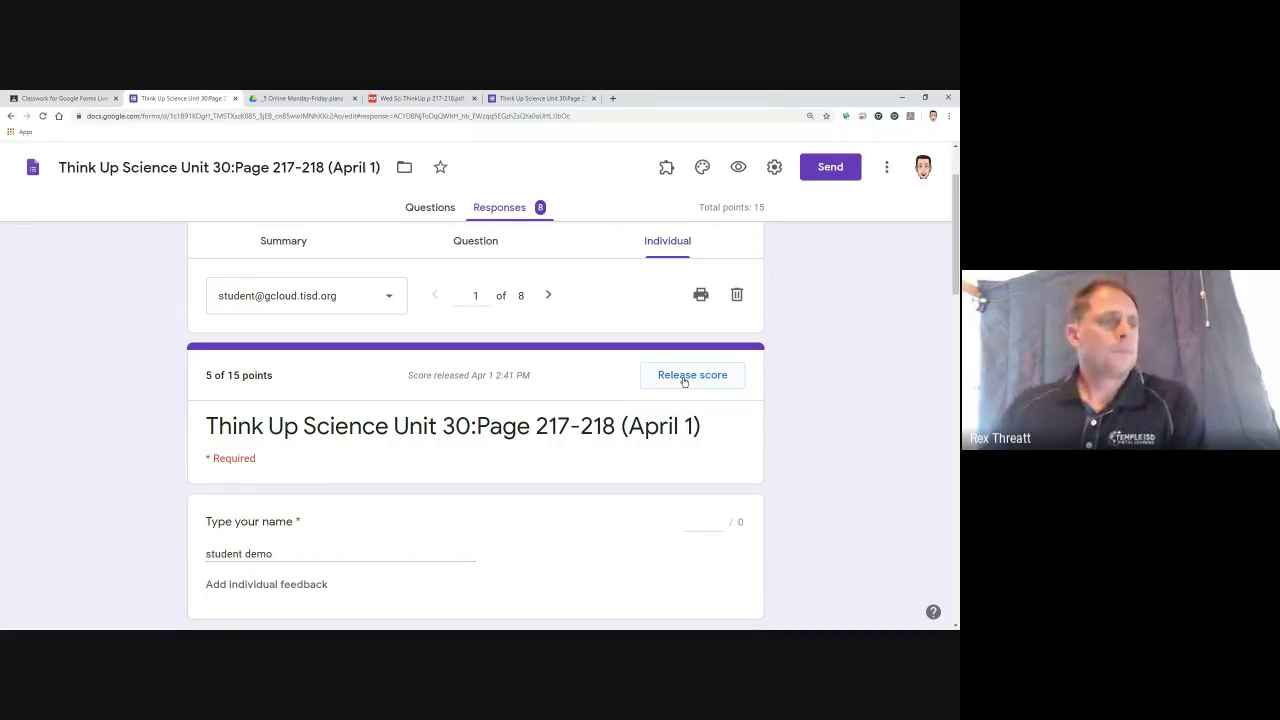
left_click(684, 383)
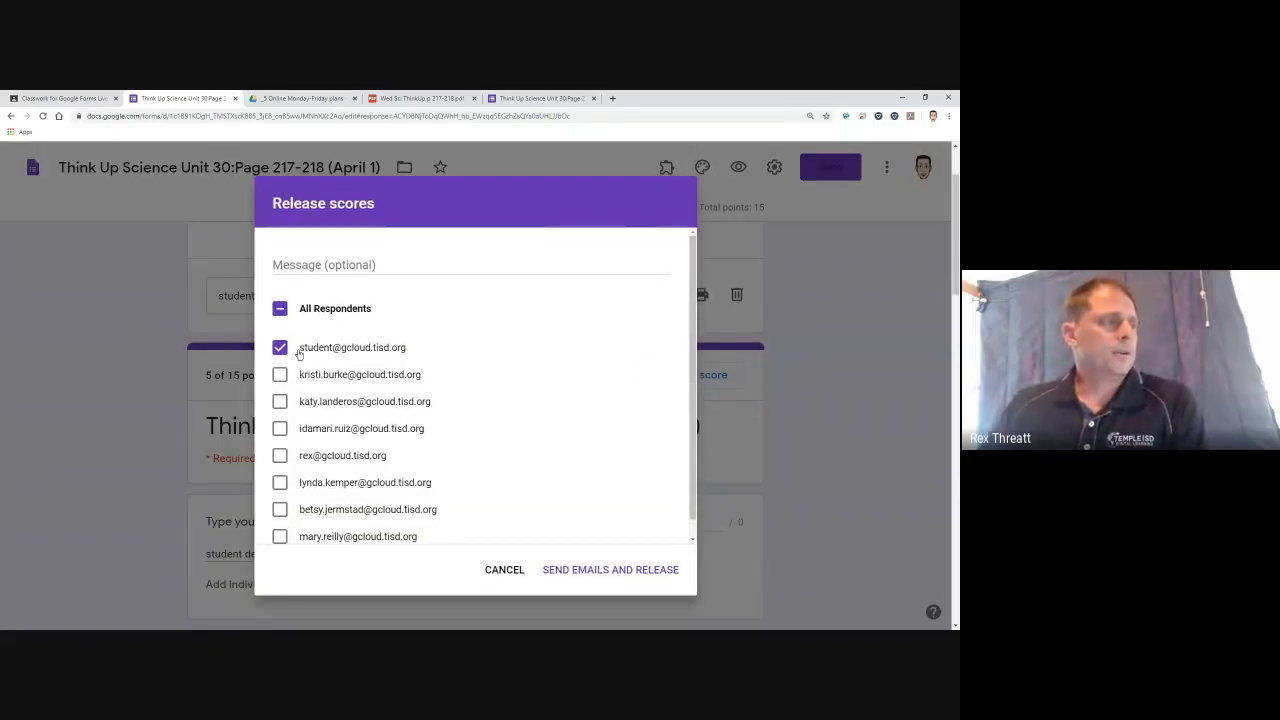
left_click(575, 570)
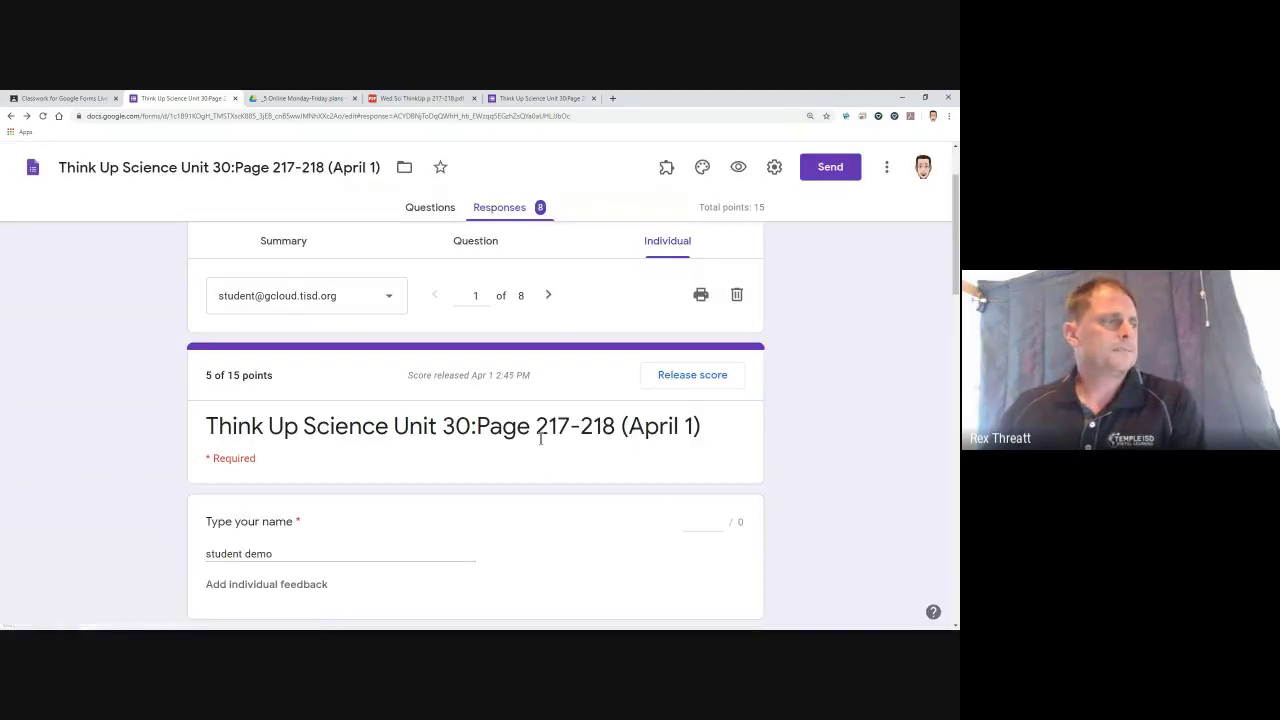
- Go to the second individual response and review its graded answers
left_click(547, 300)
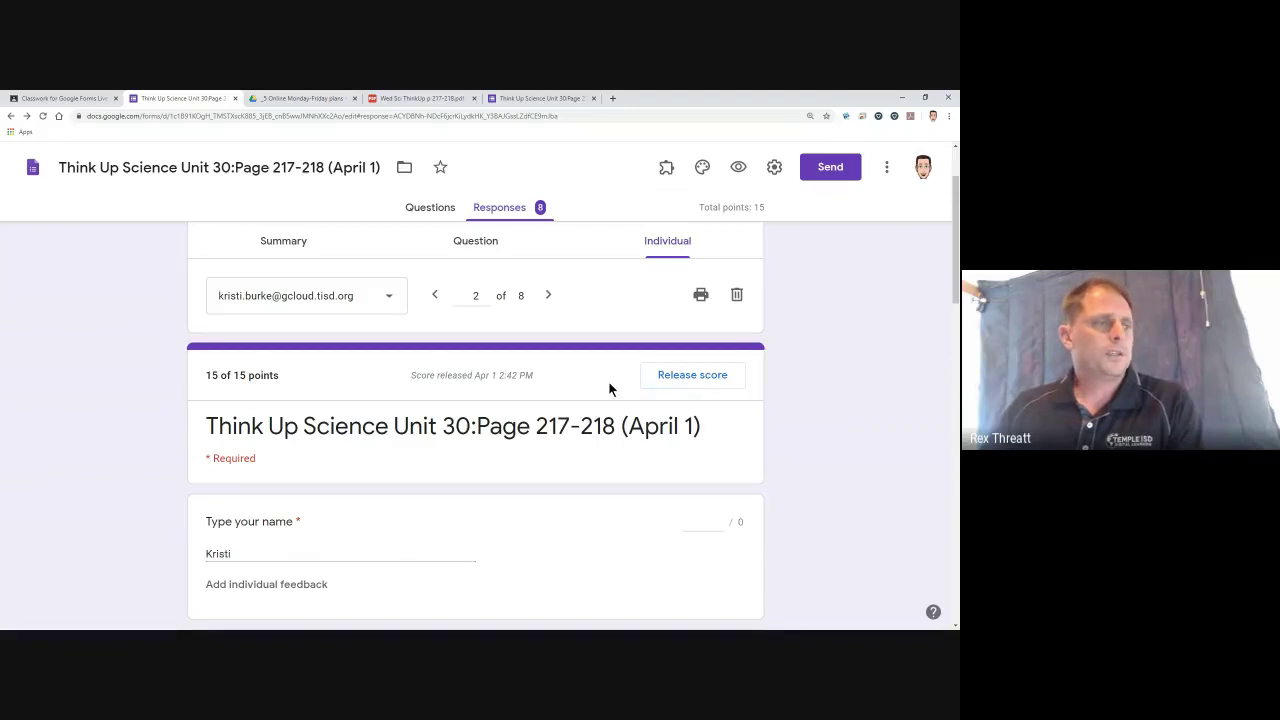
scroll(608, 385, "down", 1)
scroll(608, 385, "up", 1)
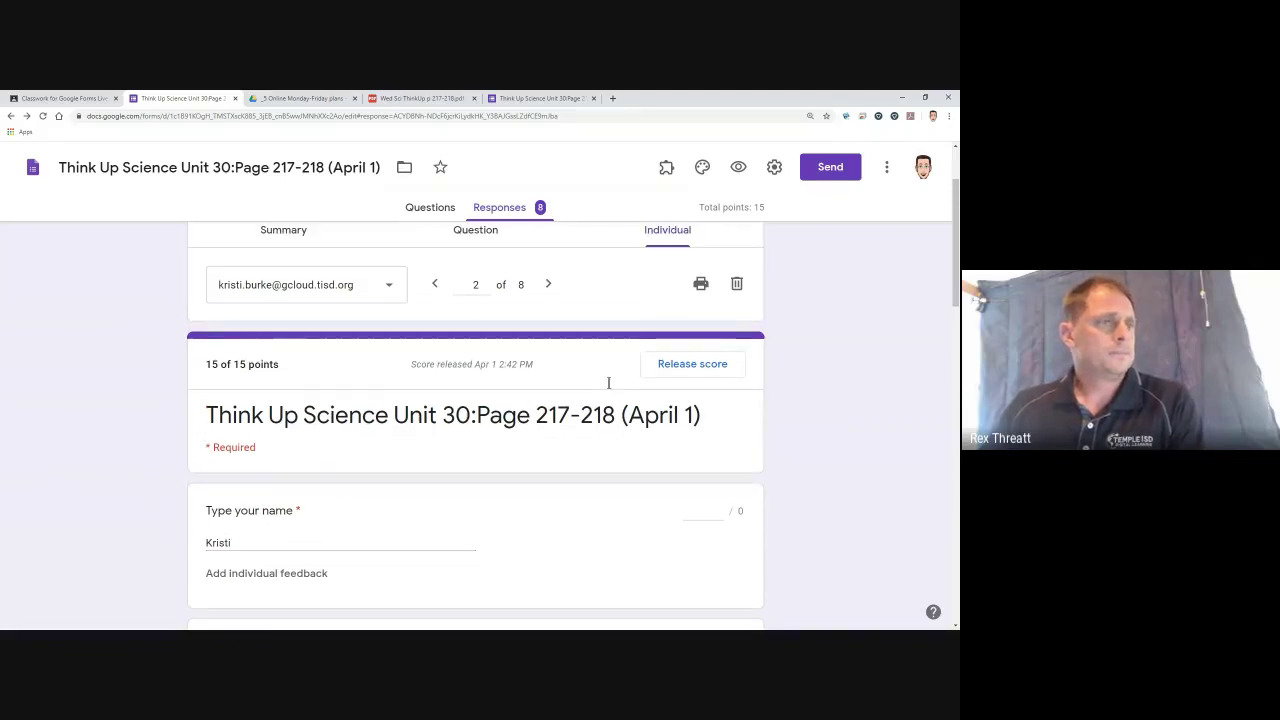
scroll(608, 382, "up", 1)
scroll(608, 381, "down", 1)
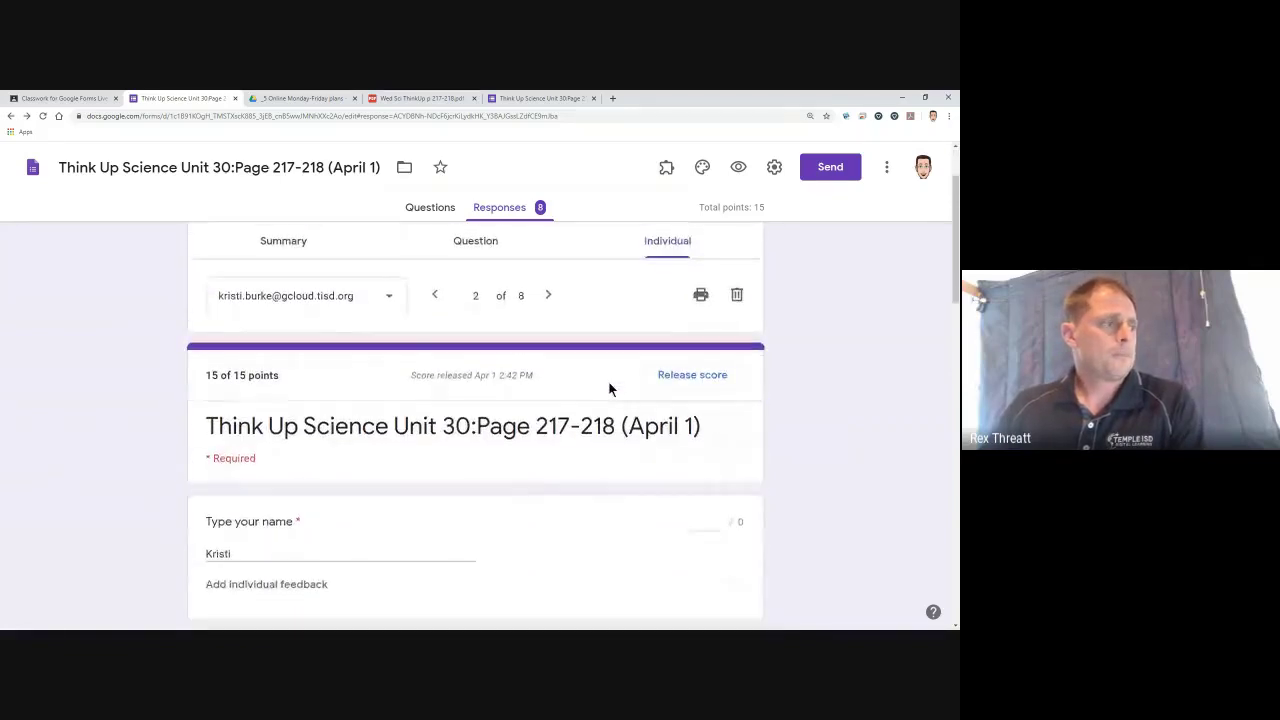
scroll(609, 389, "down", 2)
scroll(609, 389, "down", 4)
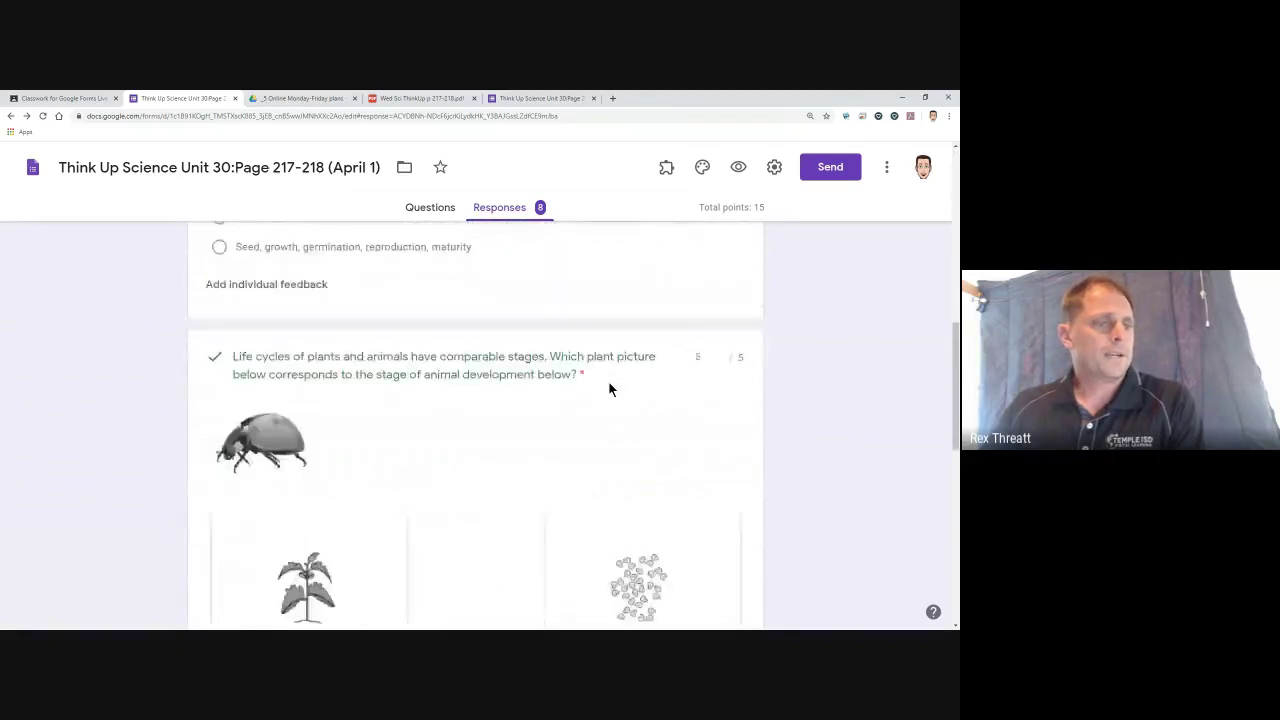
scroll(609, 389, "down", 5)
scroll(609, 389, "up", 2)
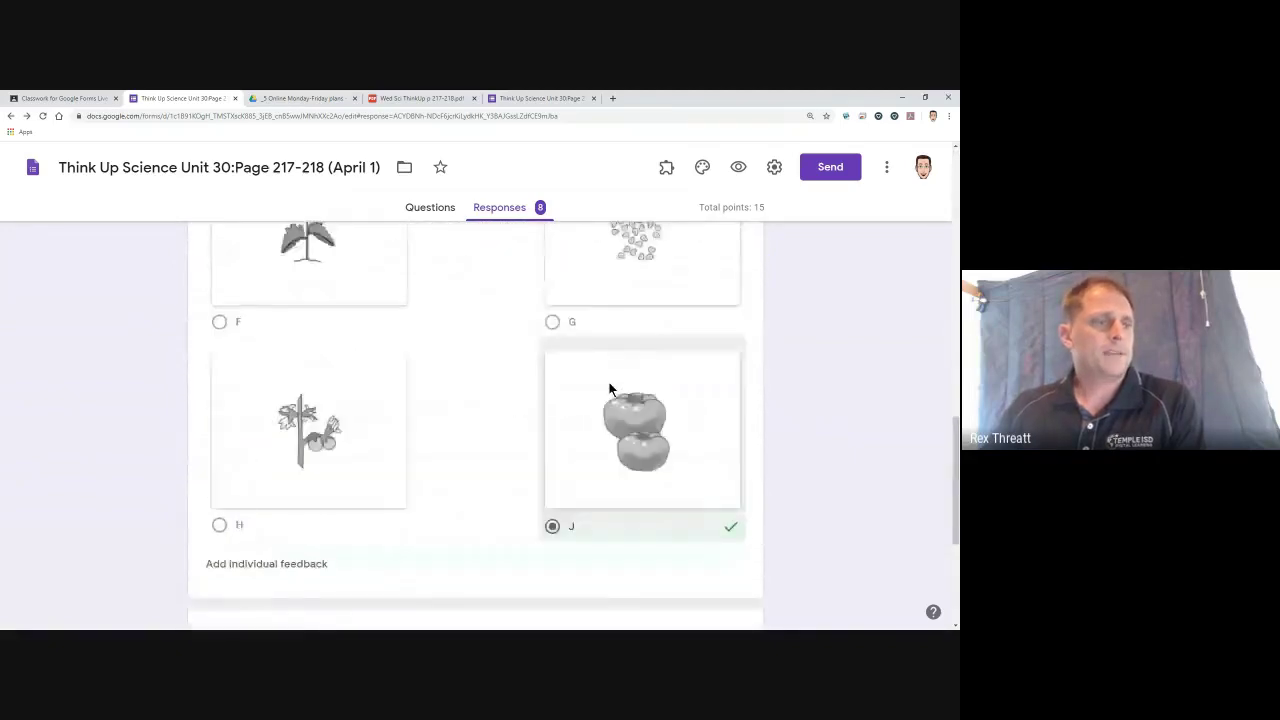
- Release the second respondent's score and send the notification email to that respondent only
scroll(609, 384, "up", 10)
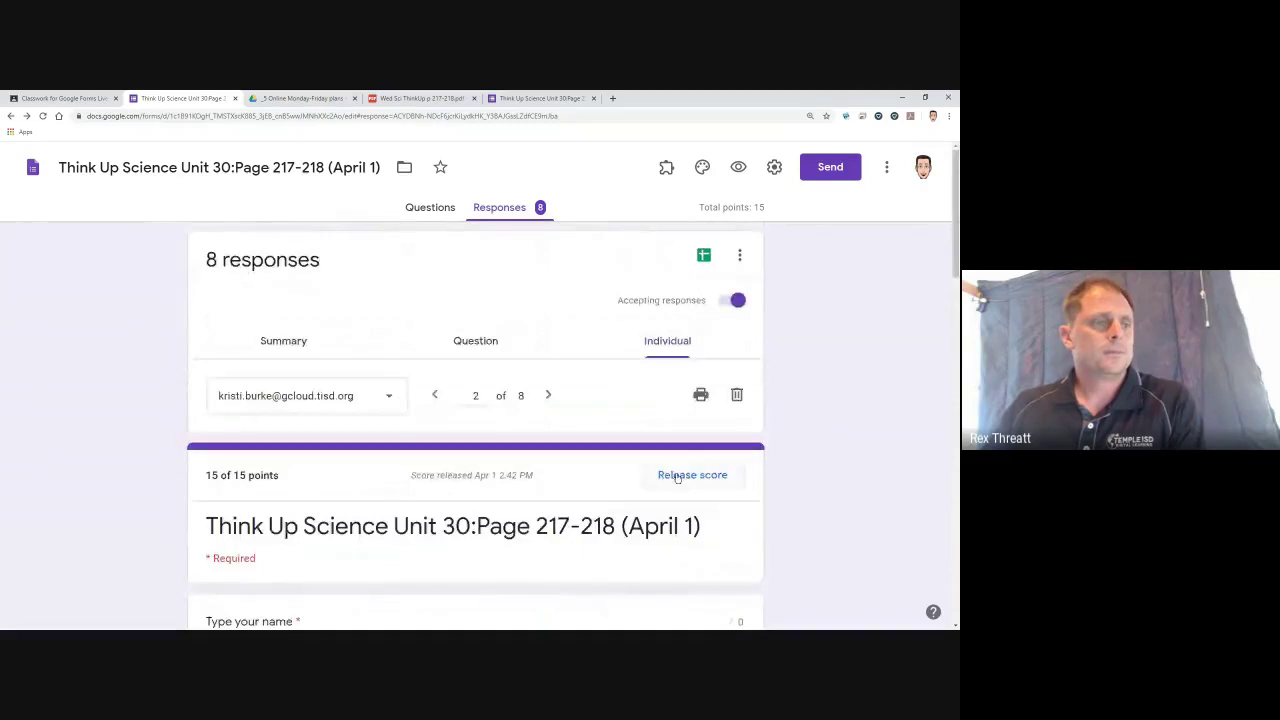
left_click(677, 476)
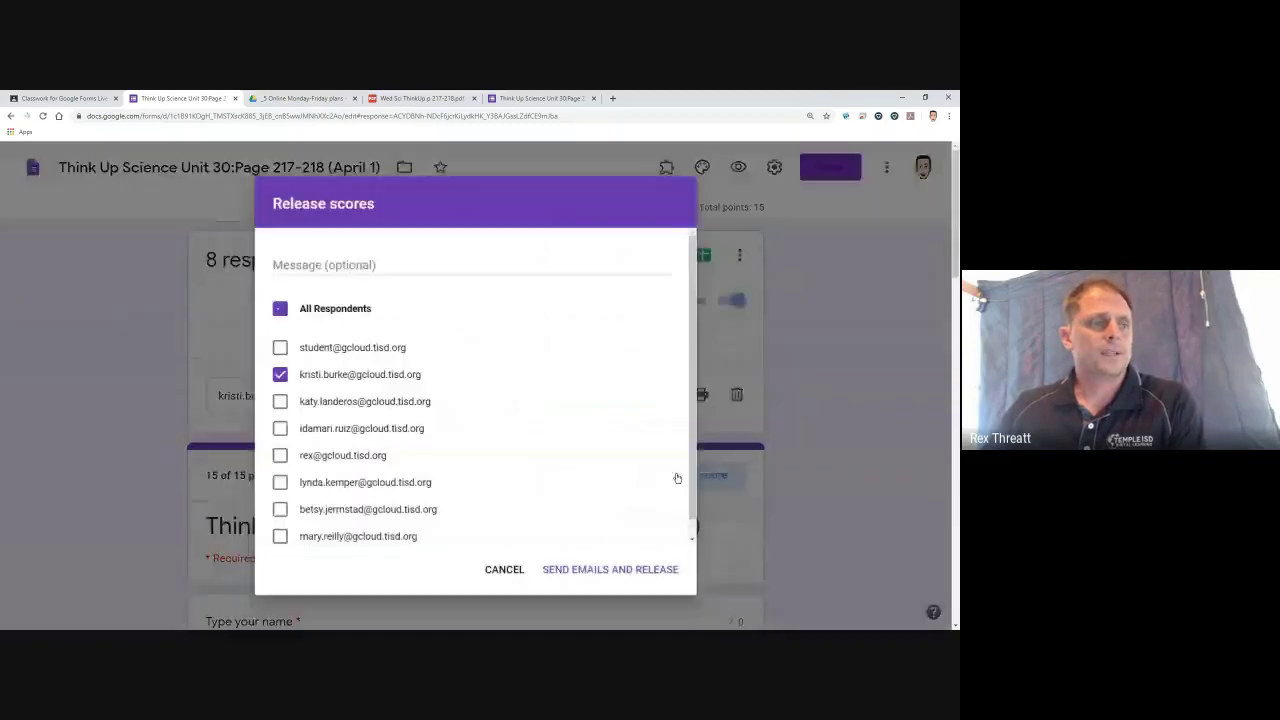
left_click(615, 572)
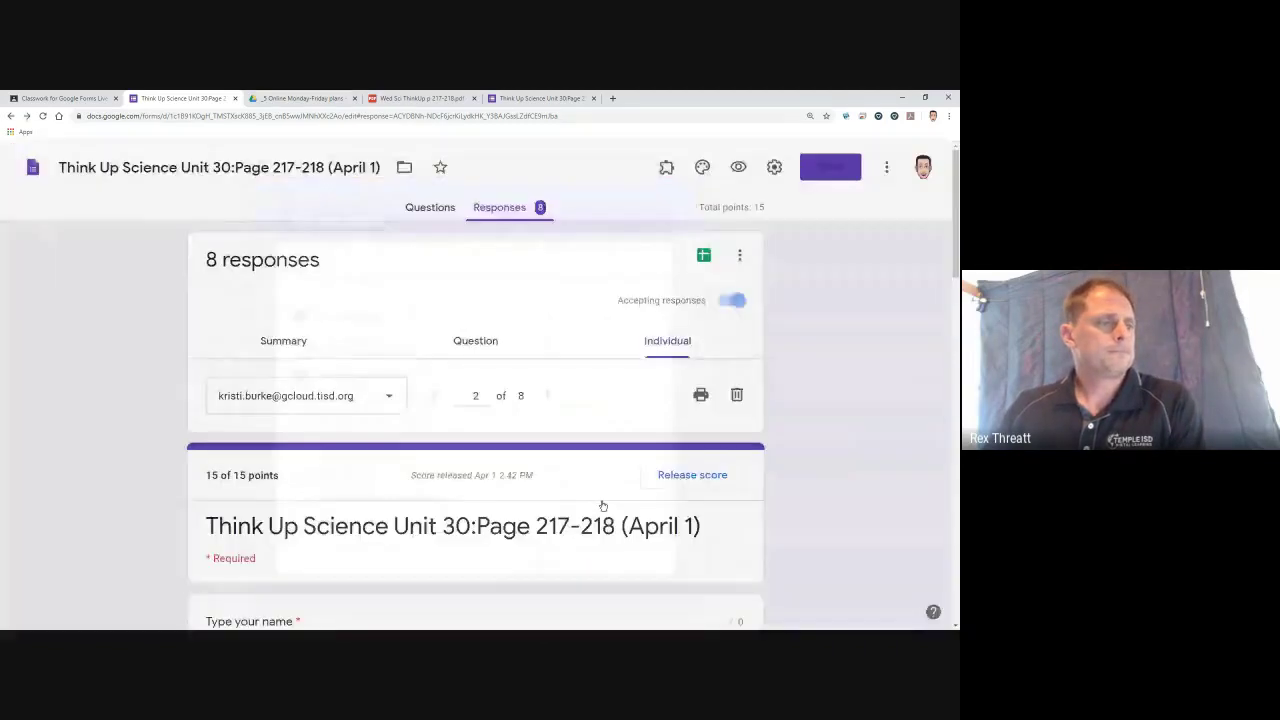
- Go to the third individual response and review its score and graded answers
left_click(550, 401)
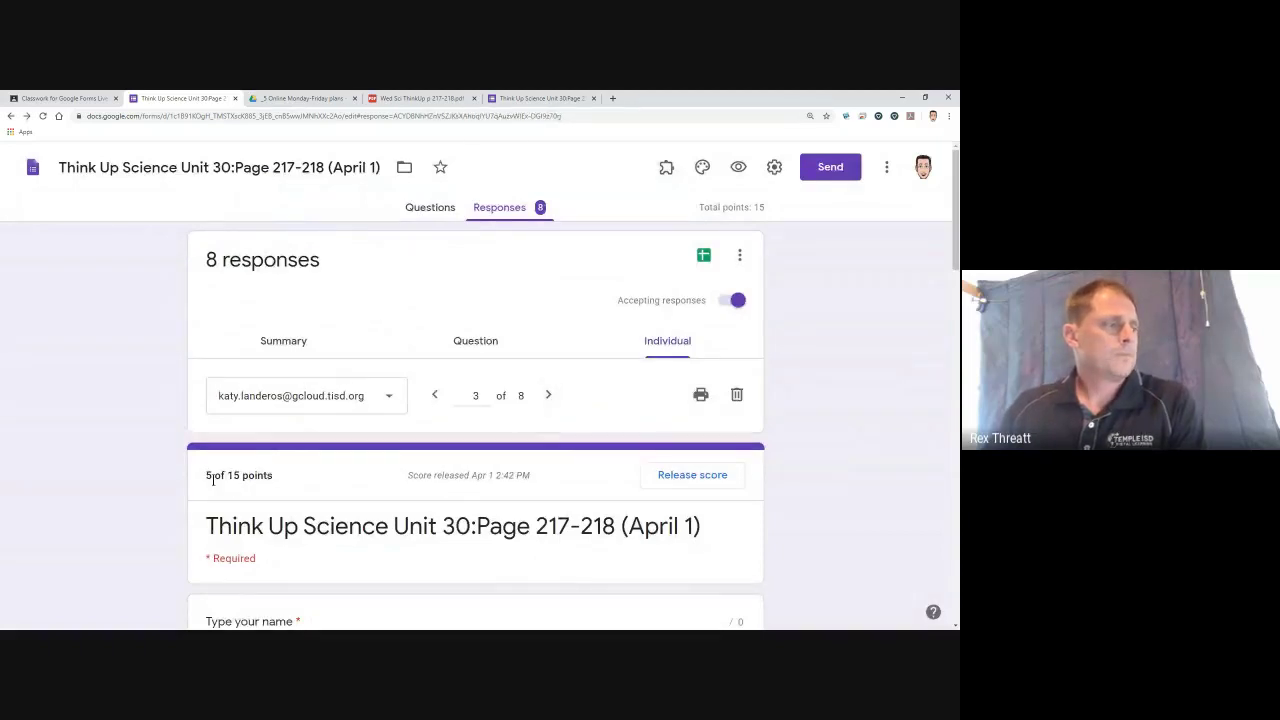
scroll(330, 480, "down", 3)
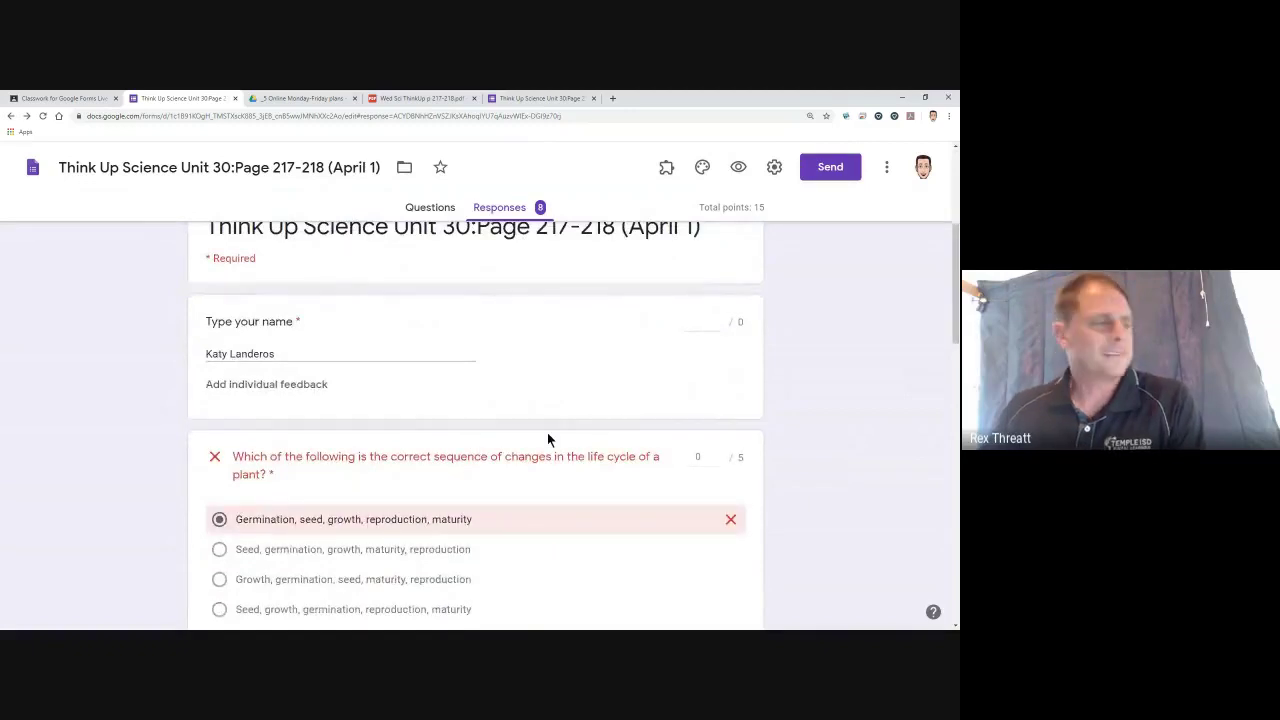
scroll(547, 435, "down", 4)
scroll(547, 435, "up", 1)
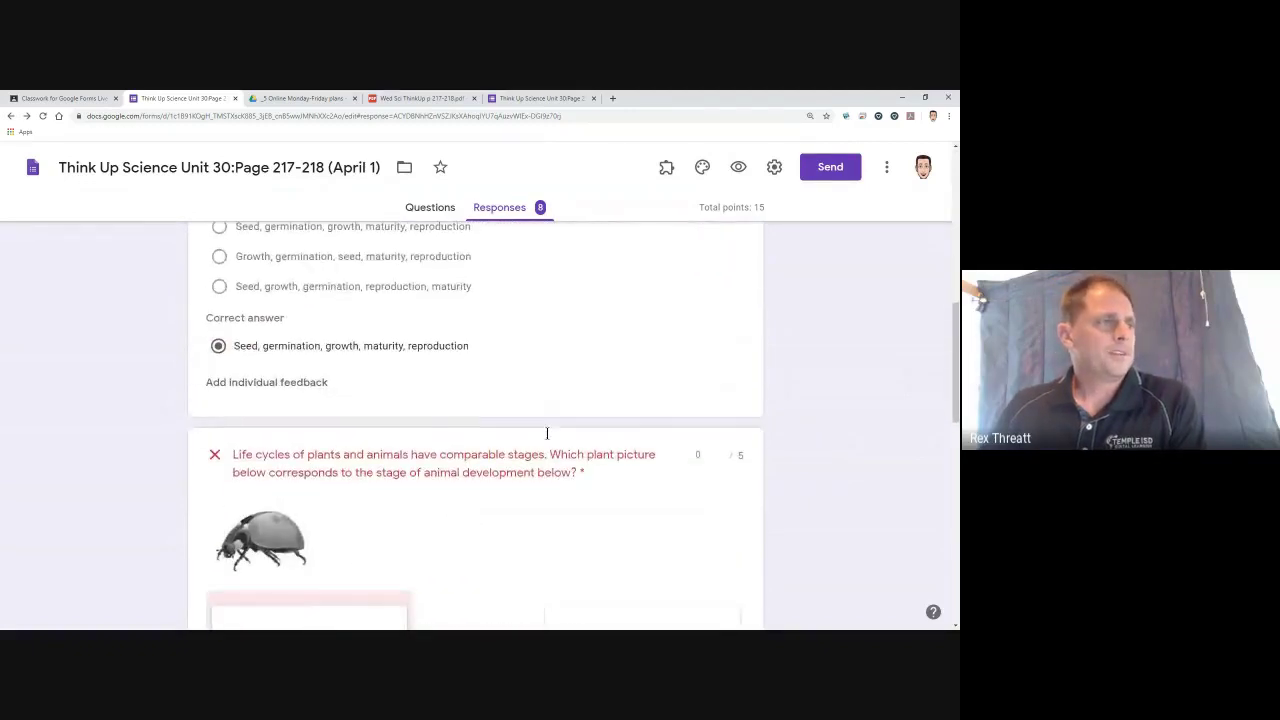
scroll(547, 433, "up", 10)
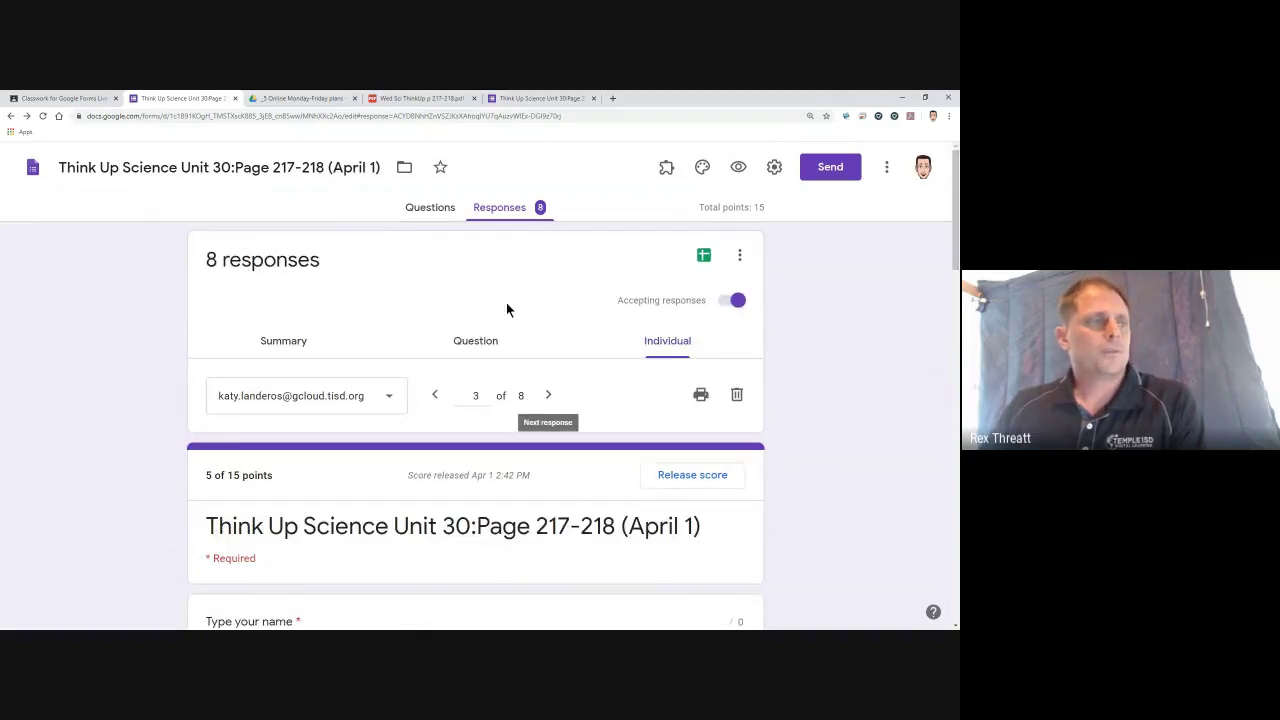
- Show the responses by question and review the submitted names and the answer groups for the plant life cycle sequence question
left_click(475, 343)
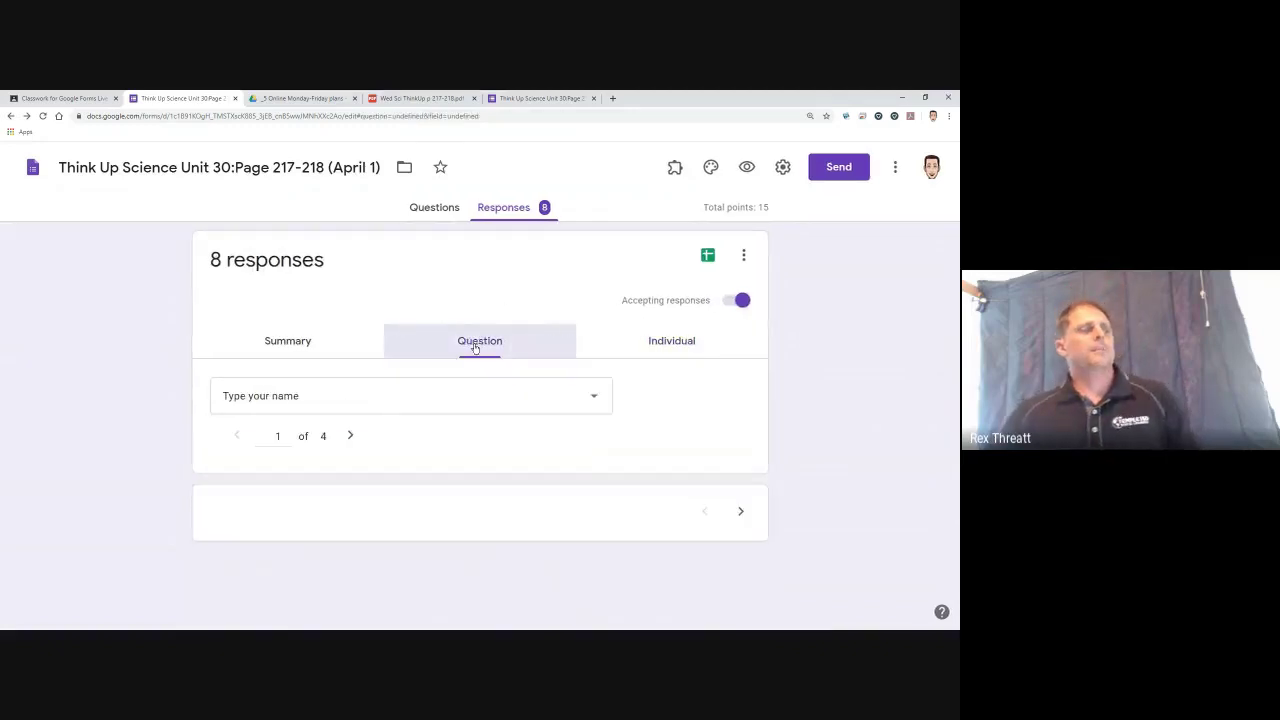
scroll(477, 358, "down", 1)
scroll(477, 364, "down", 2)
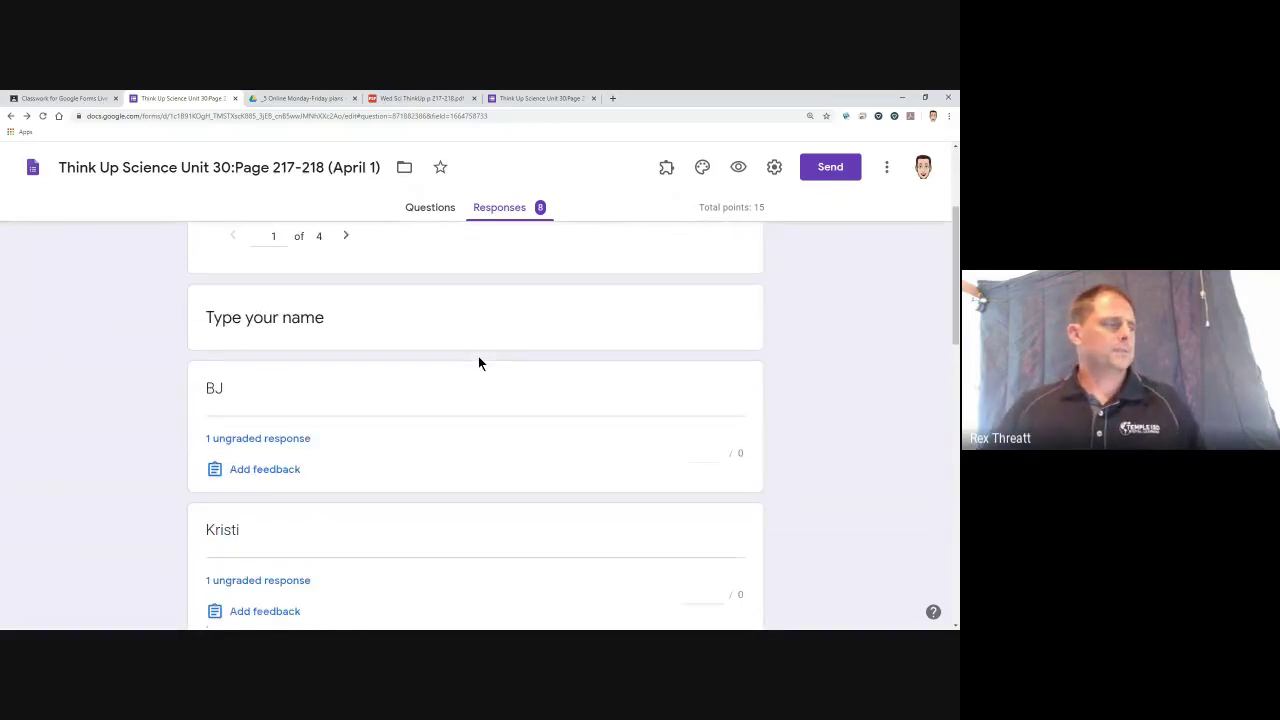
scroll(479, 364, "down", 1)
scroll(478, 363, "down", 5)
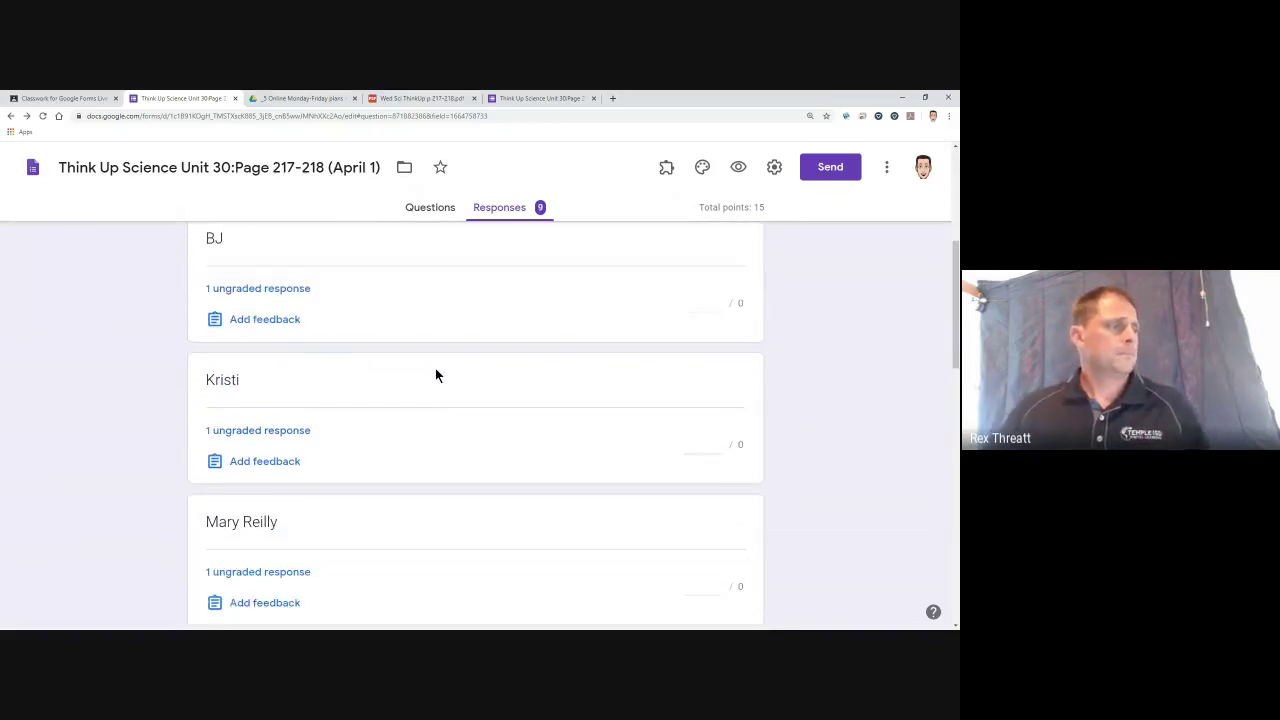
scroll(436, 370, "down", 8)
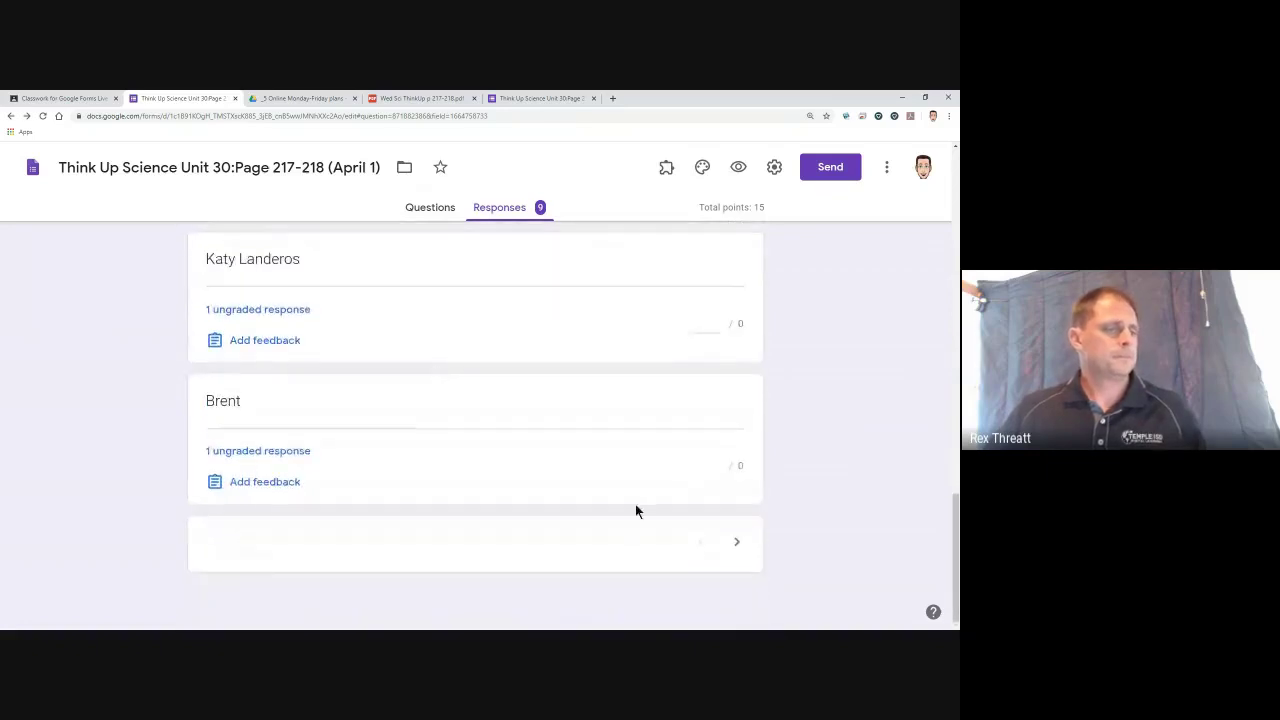
left_click(737, 541)
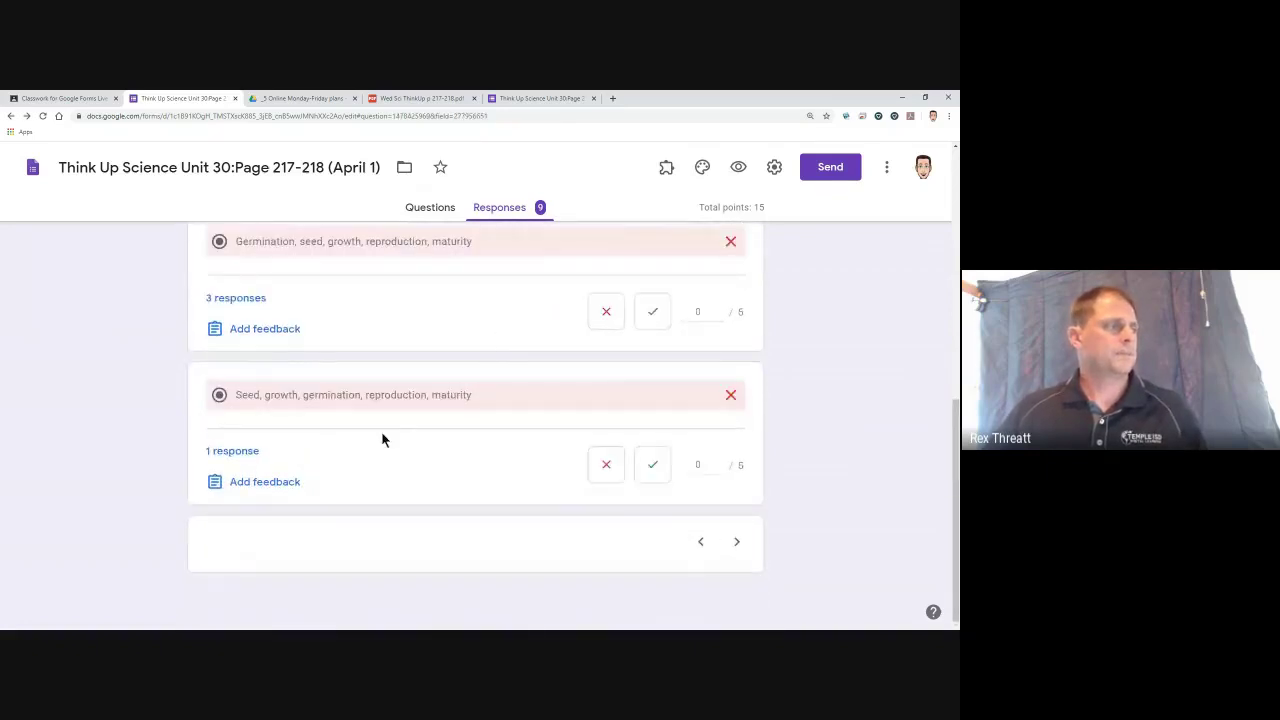
scroll(398, 432, "up", 3)
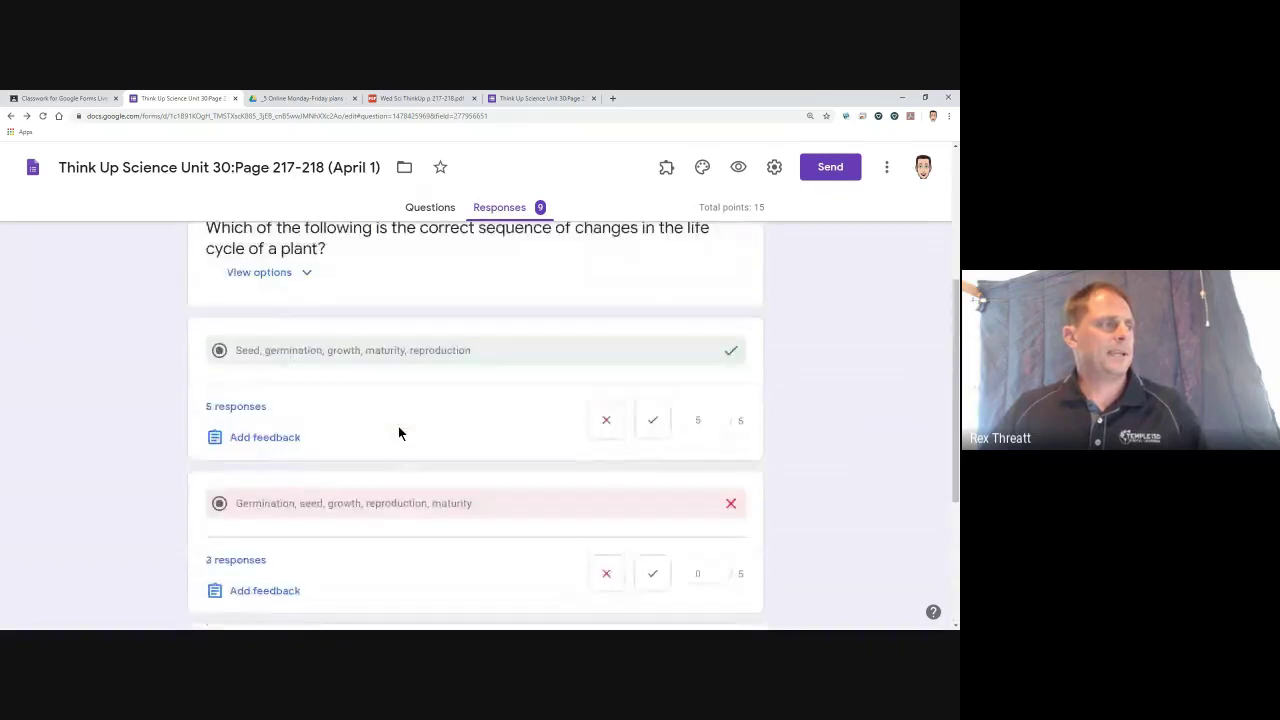
scroll(398, 432, "up", 2)
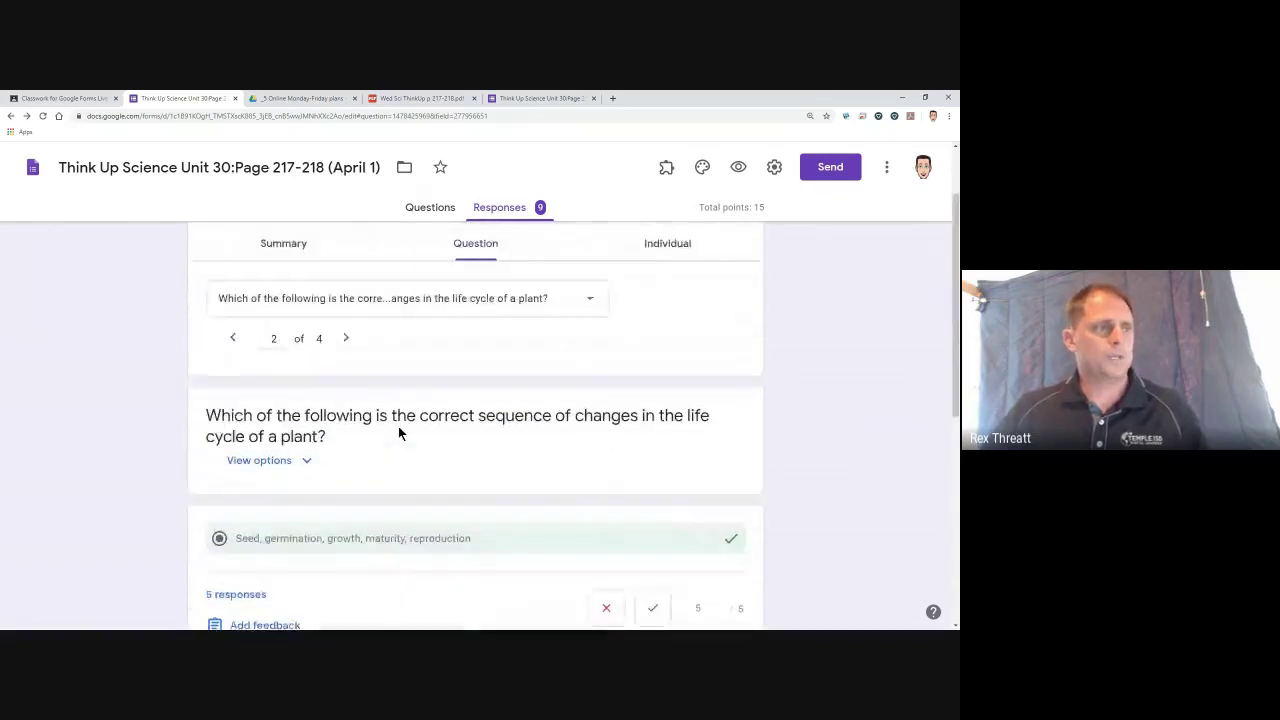
scroll(398, 432, "up", 1)
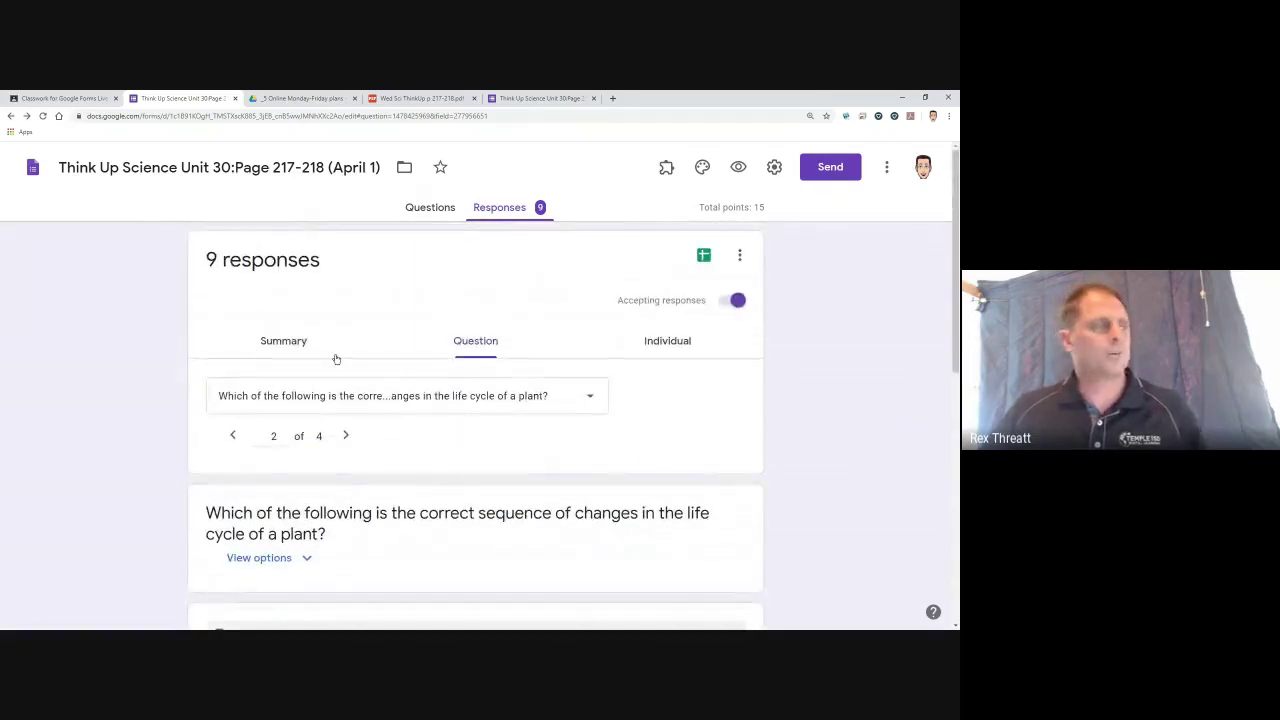
- Return to the response summary and examine the insights, frequently missed questions and scores table
left_click(305, 347)
scroll(548, 469, "down", 3)
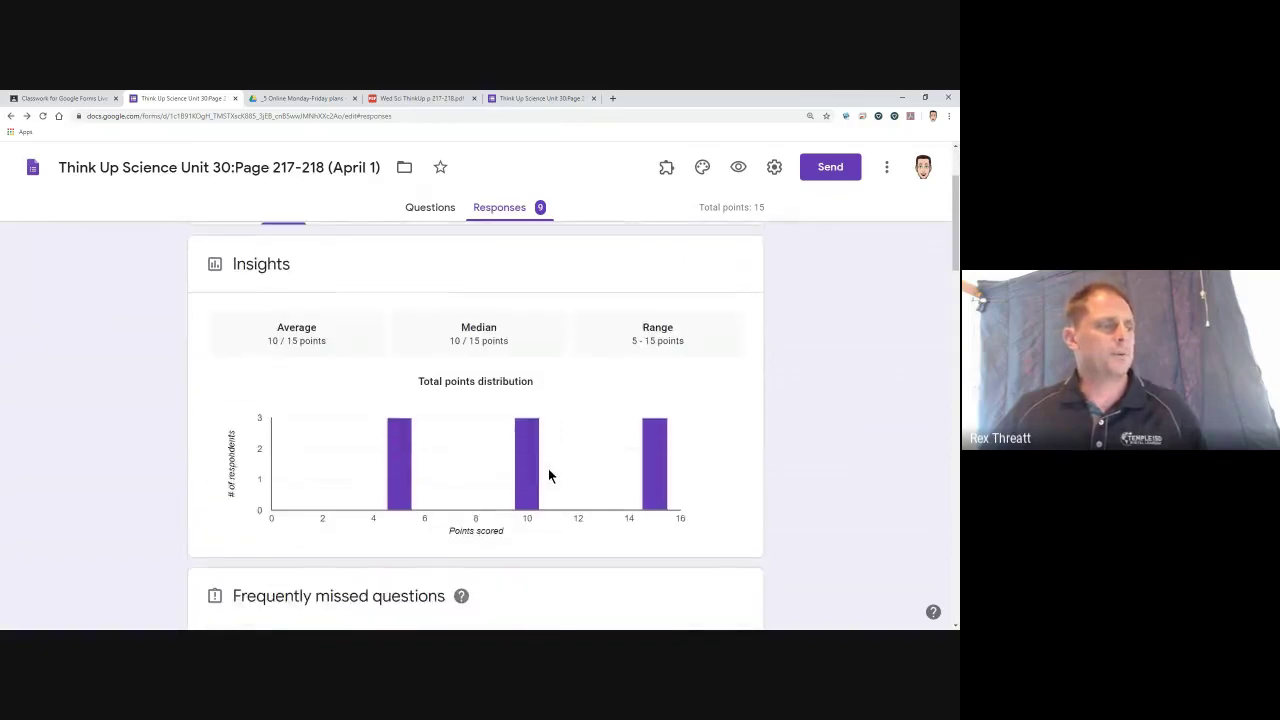
scroll(548, 475, "down", 3)
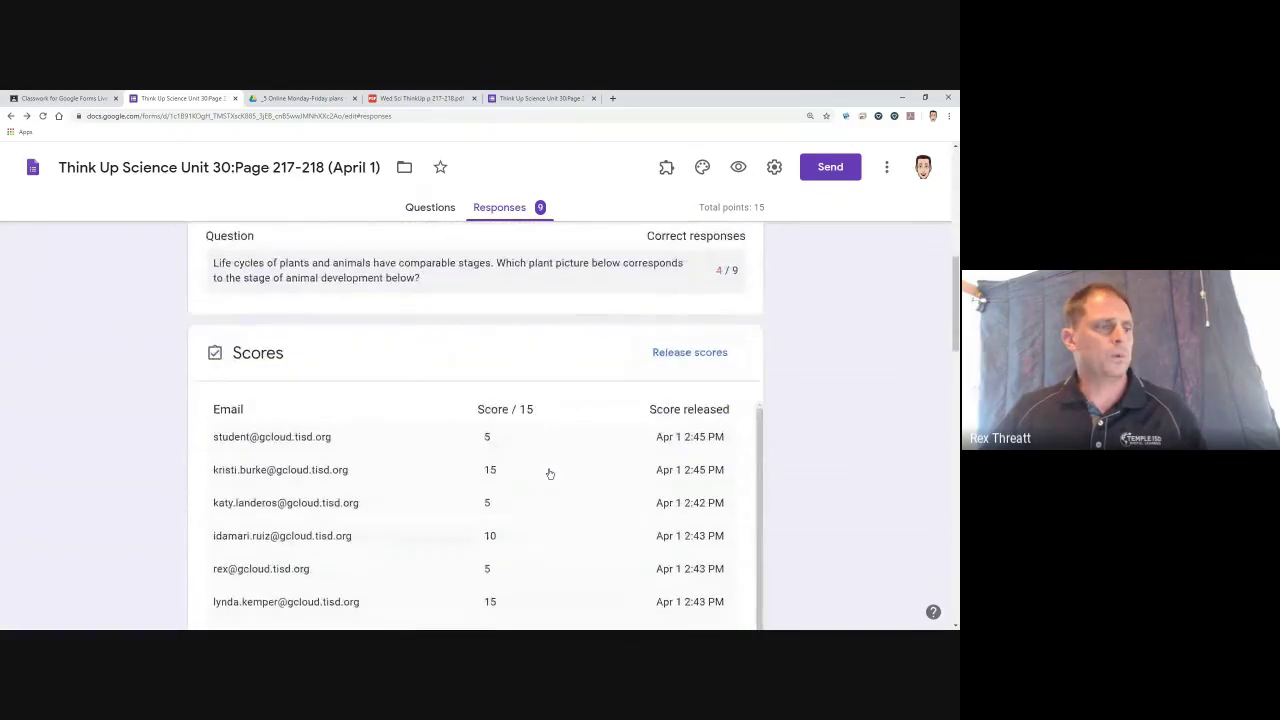
scroll(548, 473, "up", 6)
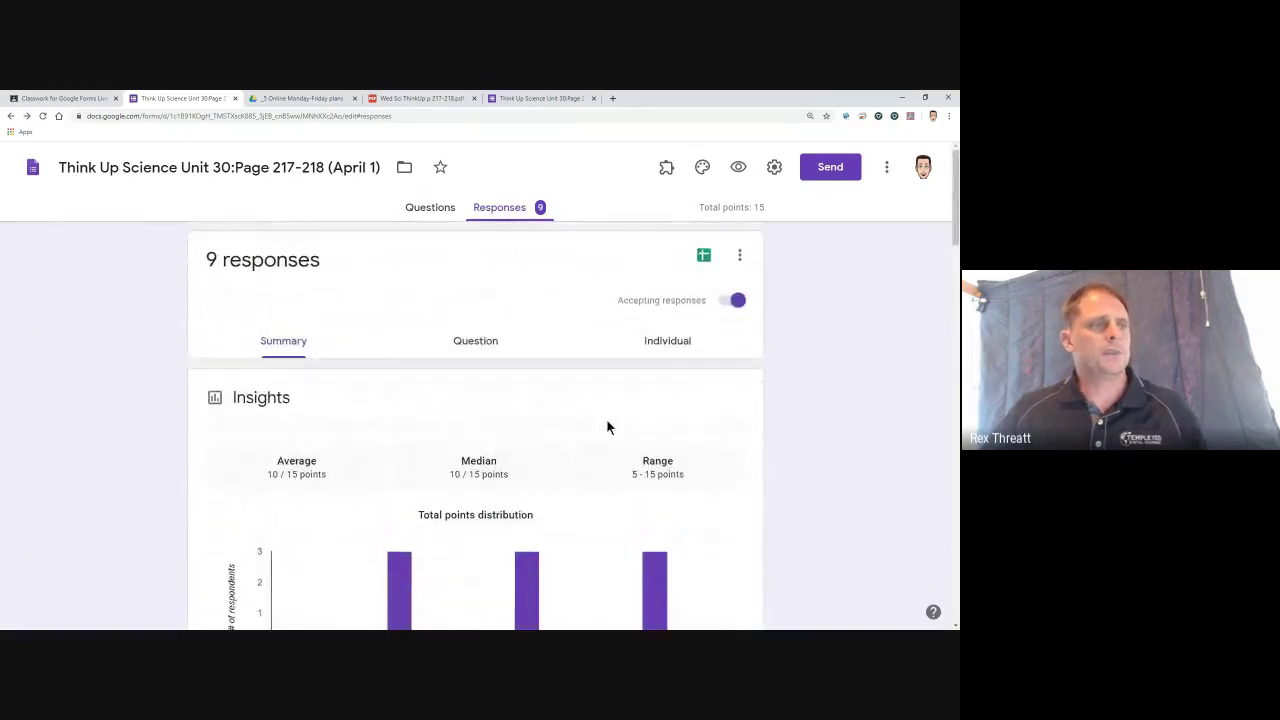
- Return to the individual responses and create a new linked spreadsheet for the form's responses
left_click(662, 344)
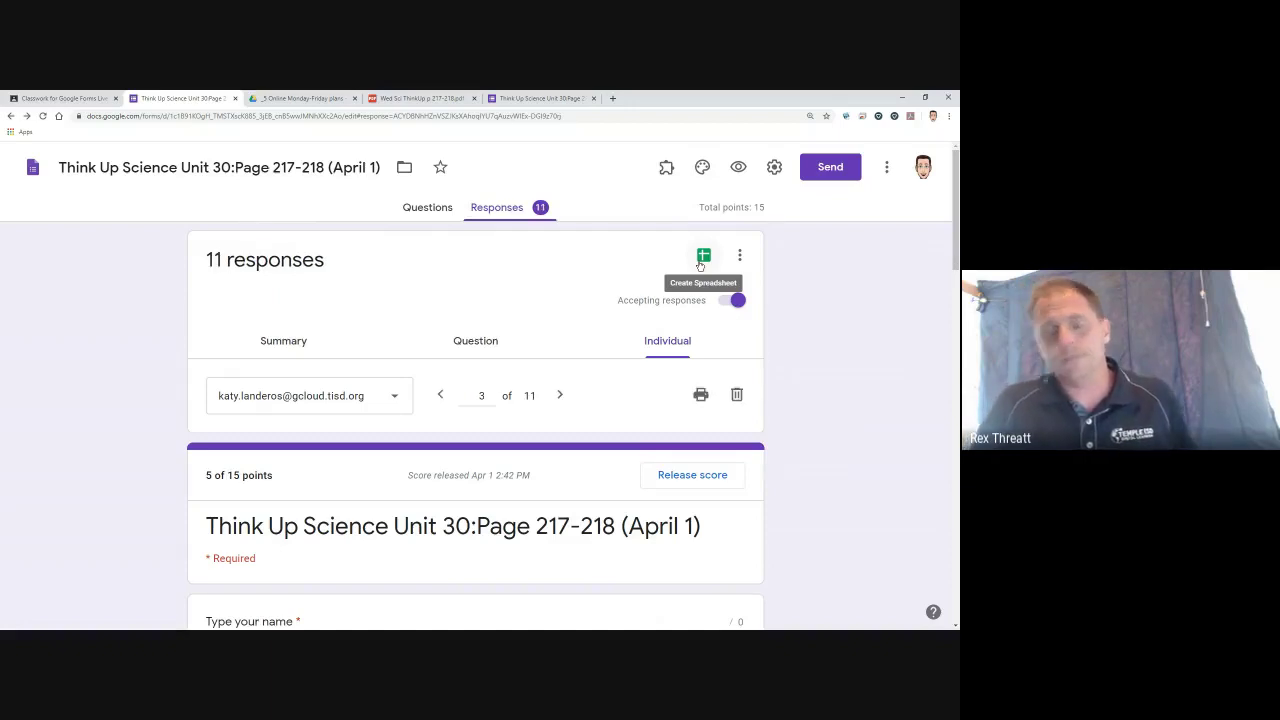
left_click(703, 257)
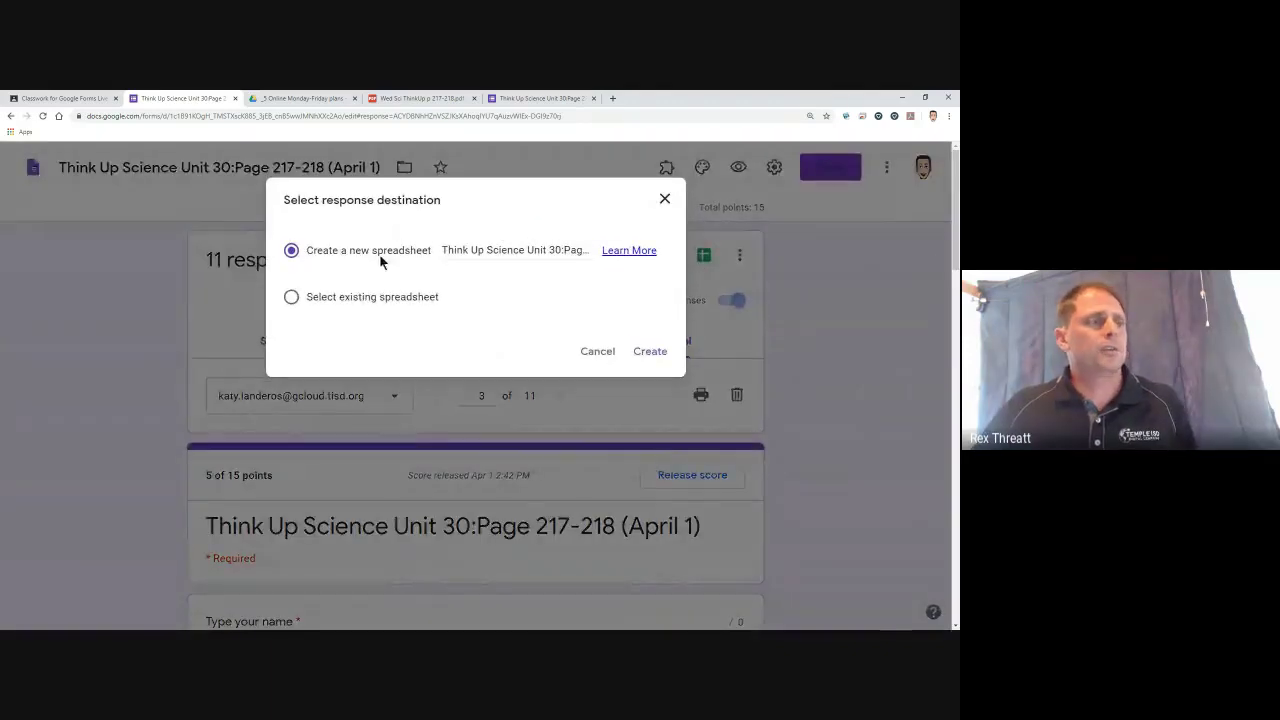
left_click(649, 353)
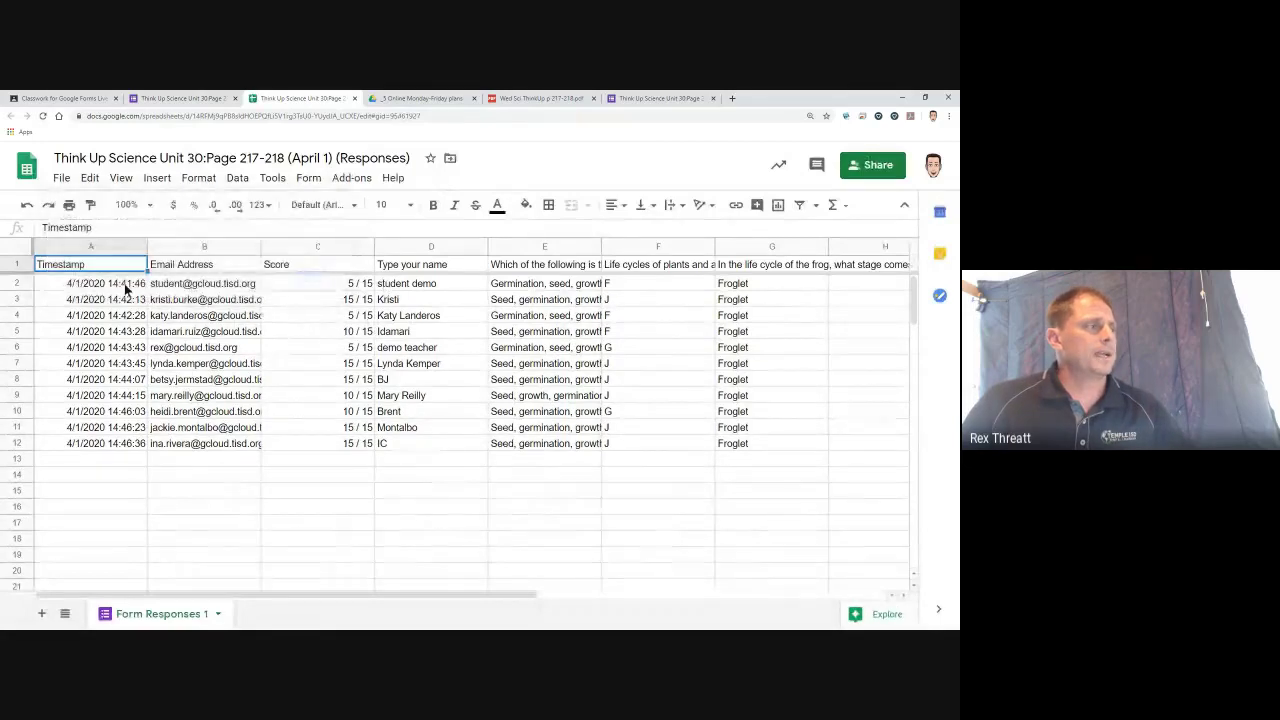
- Examine the response spreadsheet's timestamp, email address, name, answer and score columns, and close the spreadsheet
left_click_drag(124, 283, 95, 451)
left_click(205, 285)
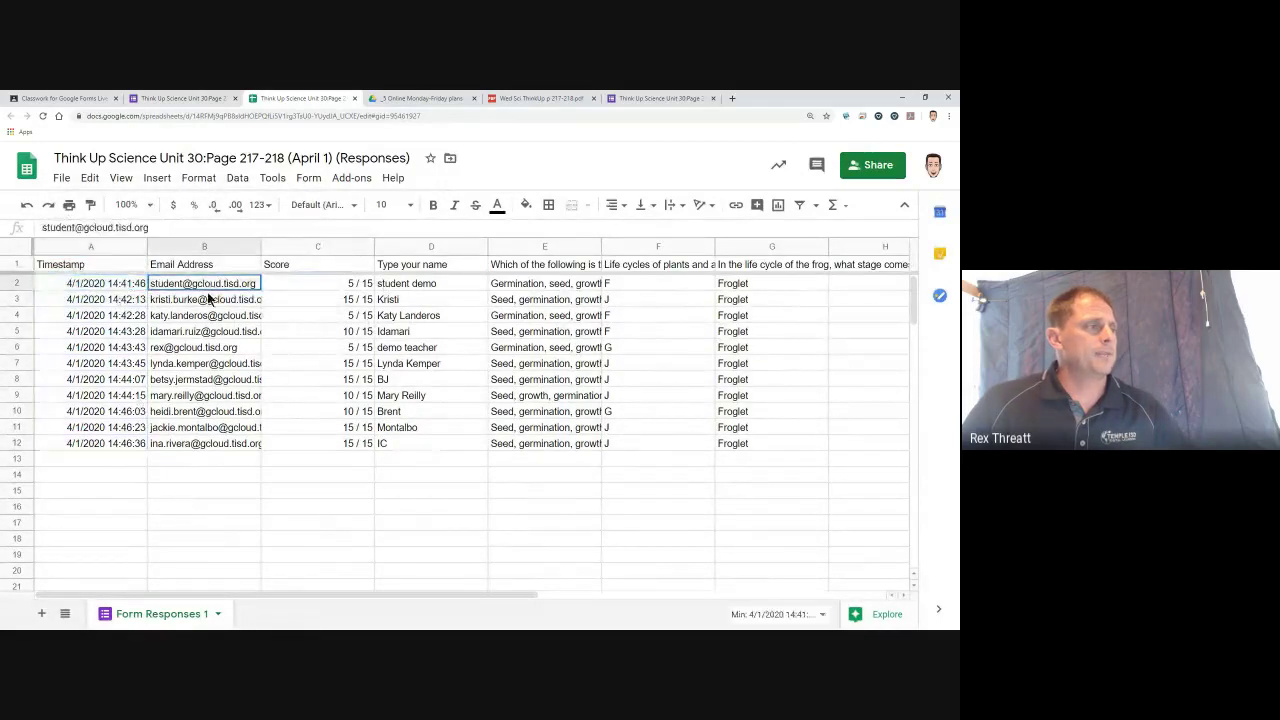
left_click_drag(208, 299, 192, 453)
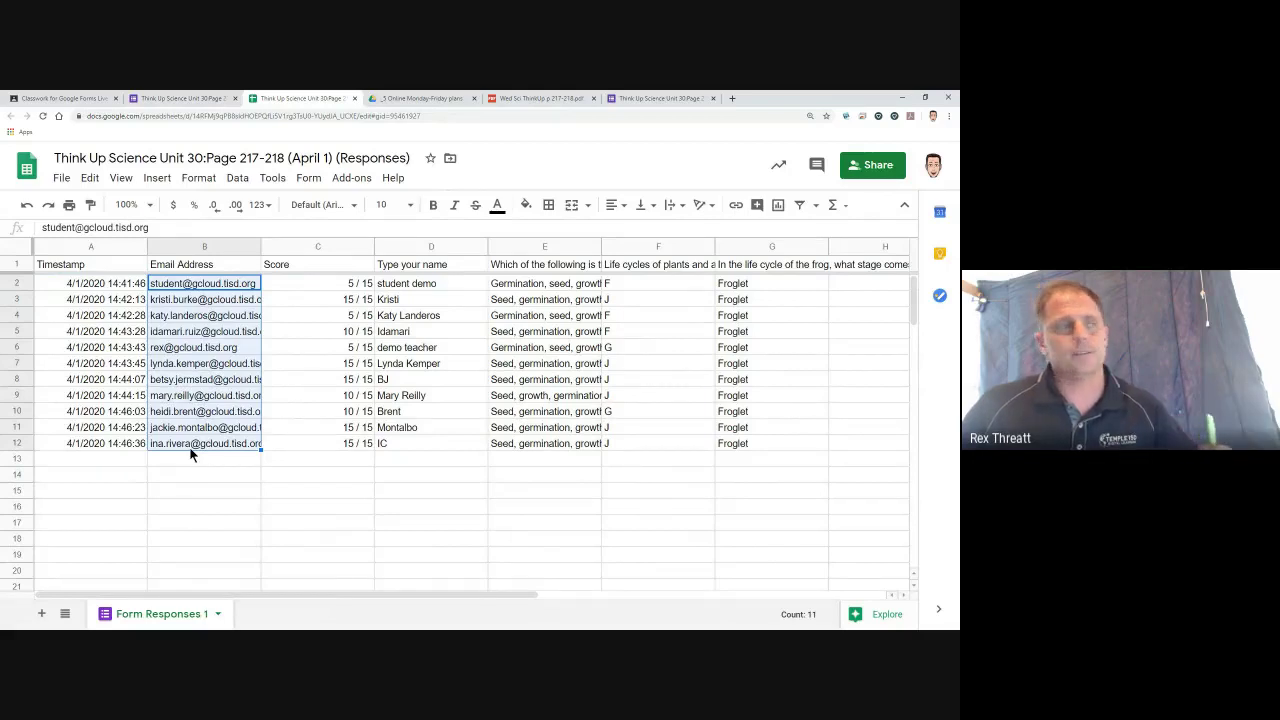
left_click_drag(406, 287, 410, 447)
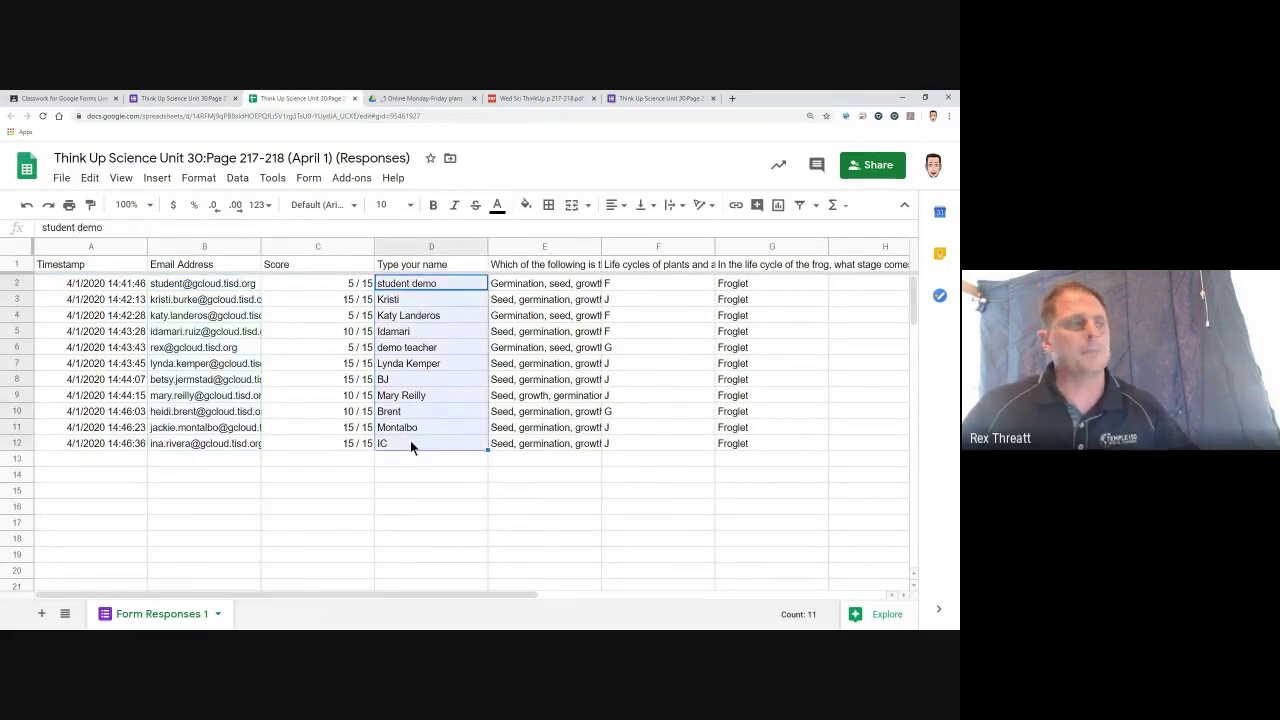
left_click(561, 283)
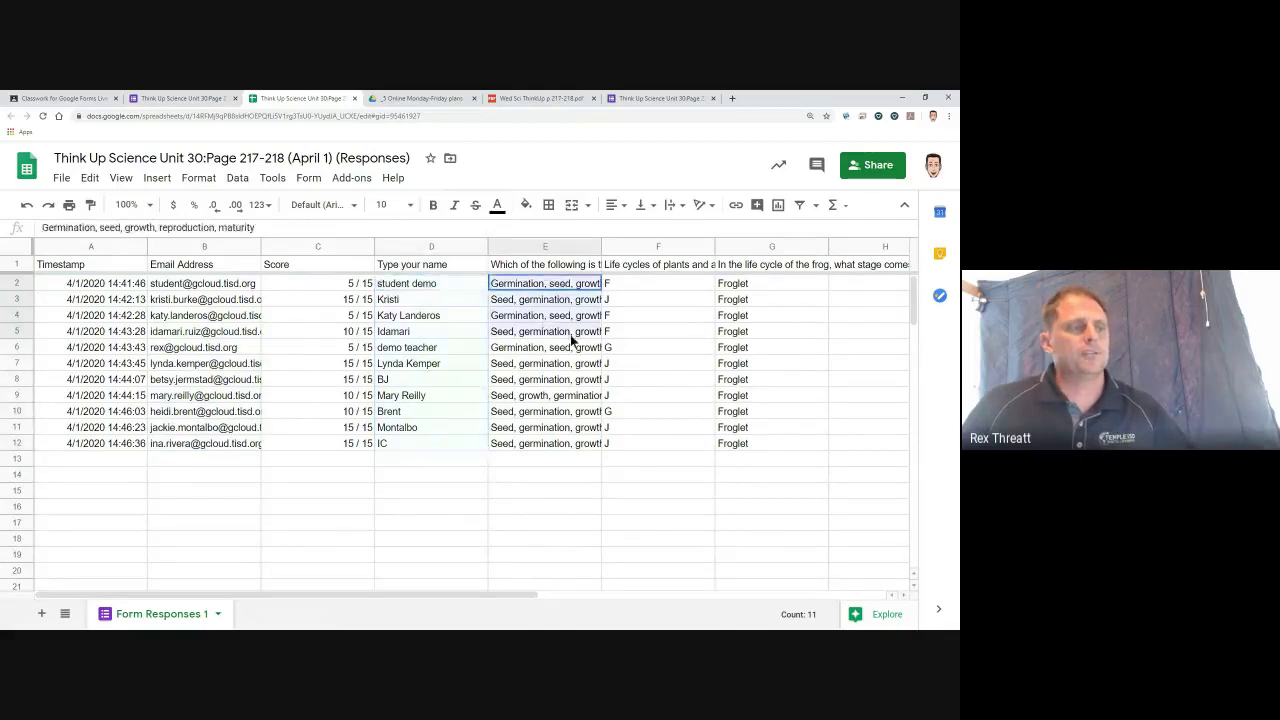
left_click_drag(672, 282, 680, 436)
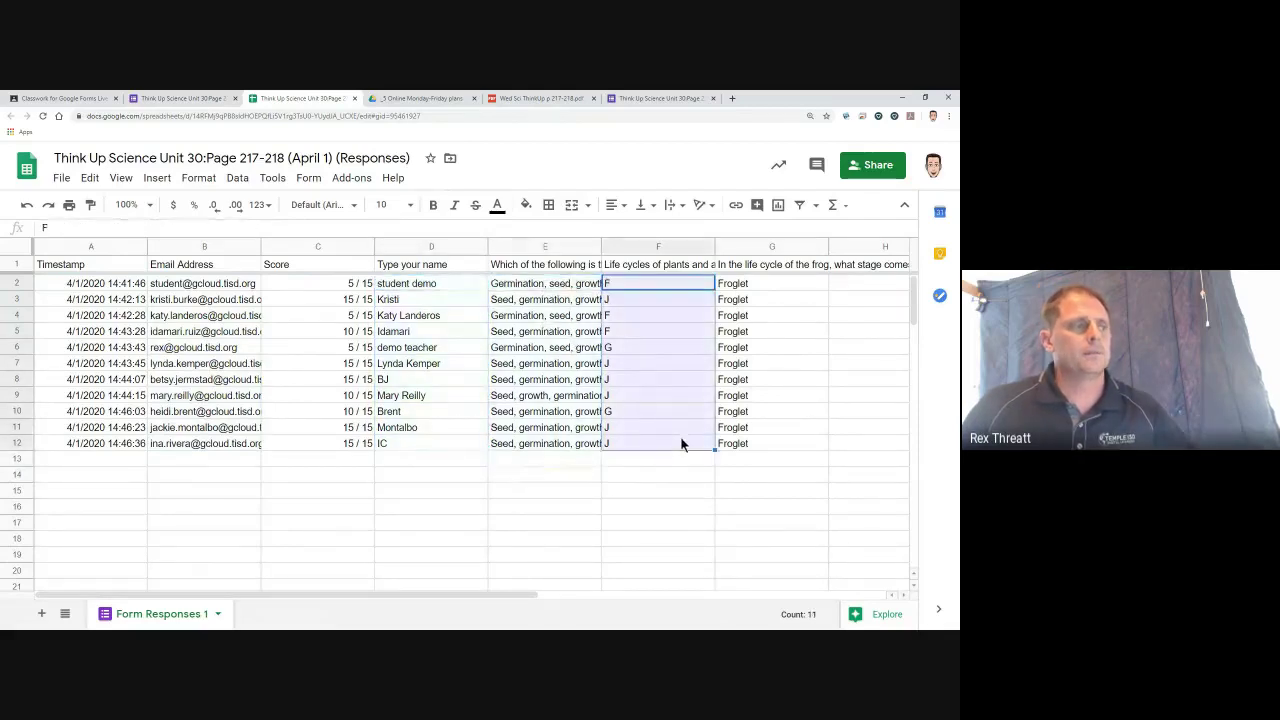
left_click(323, 247)
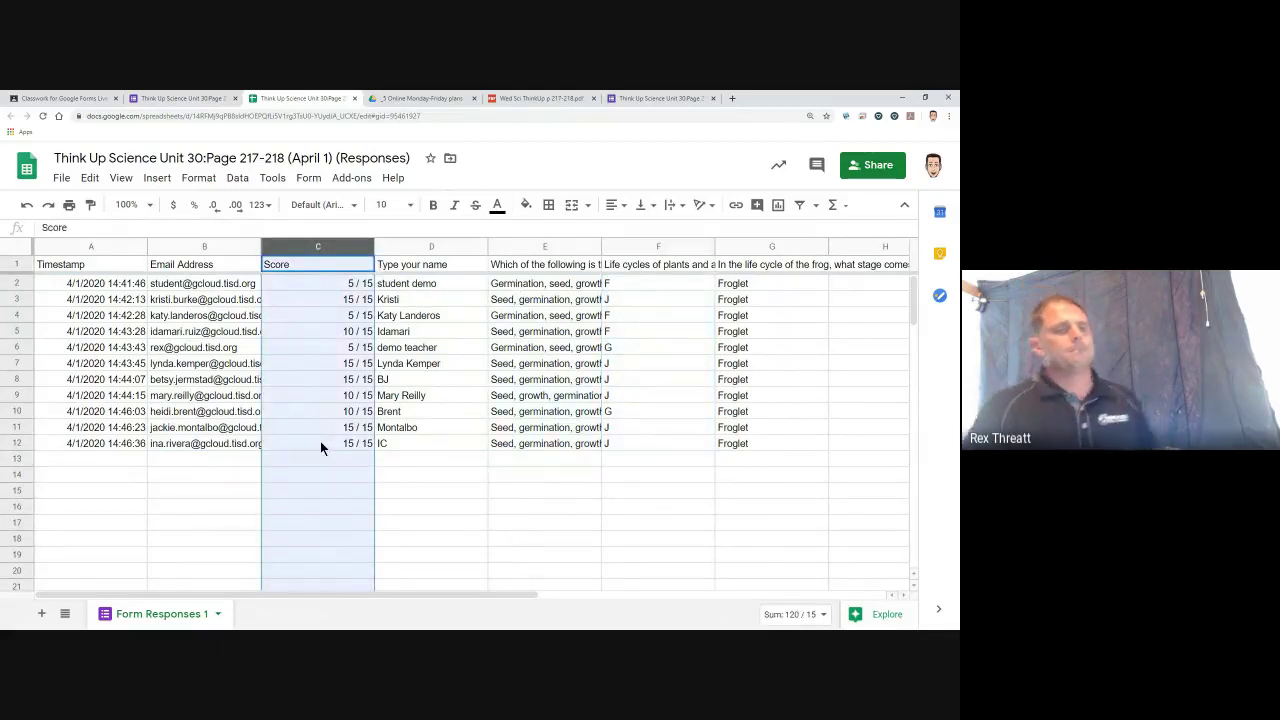
left_click(352, 97)
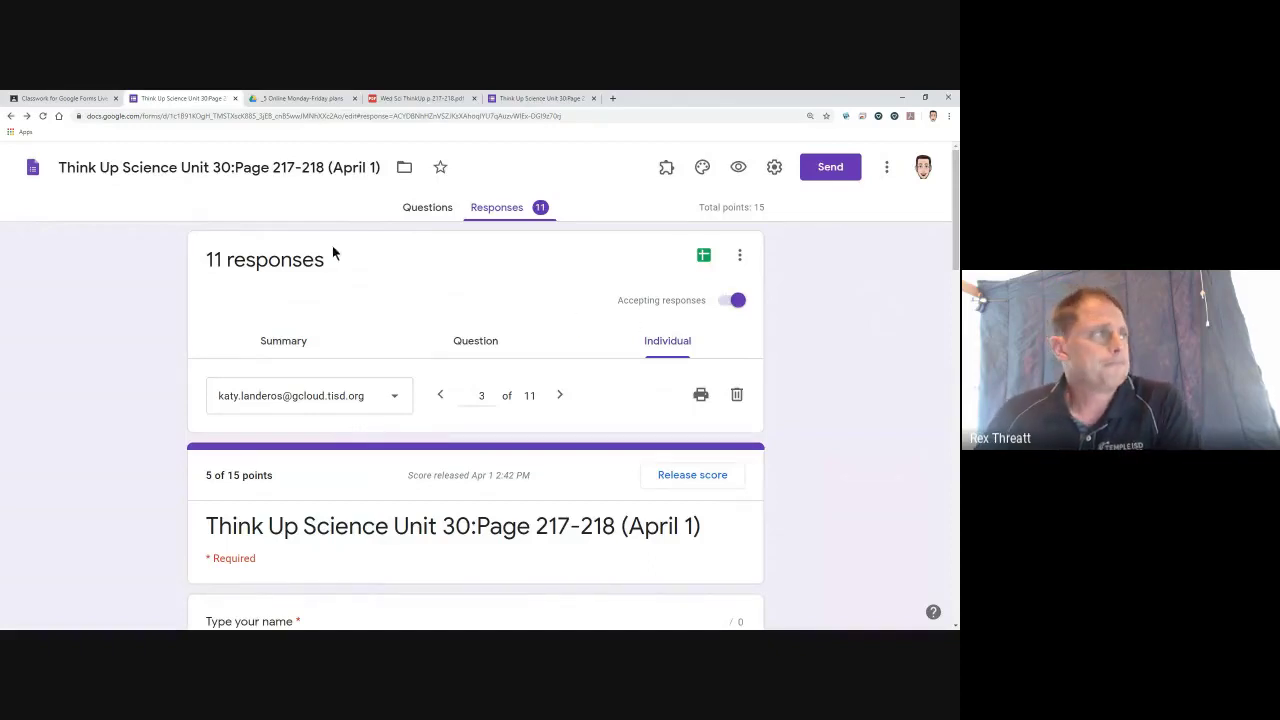
- Switch to the Google Classroom stream, read the class comments and highlight the question about required short answer or paragraph questions being counted wrong
left_click(62, 98)
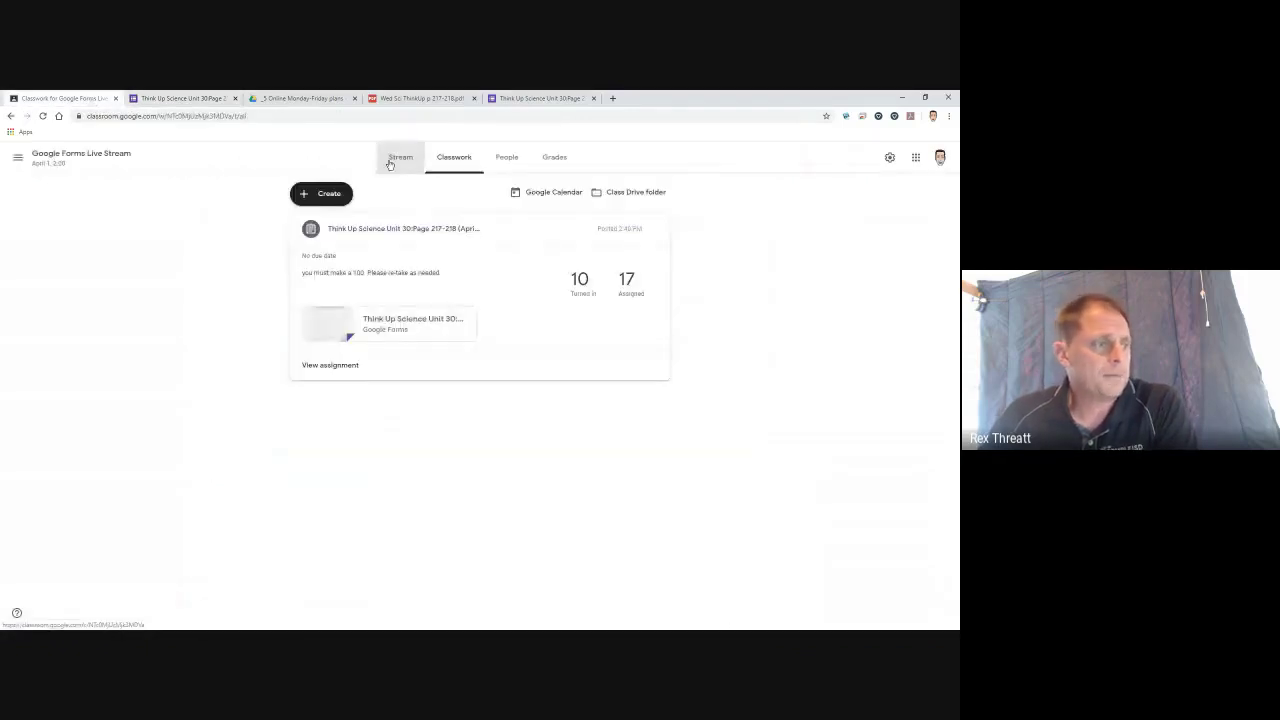
left_click(390, 164)
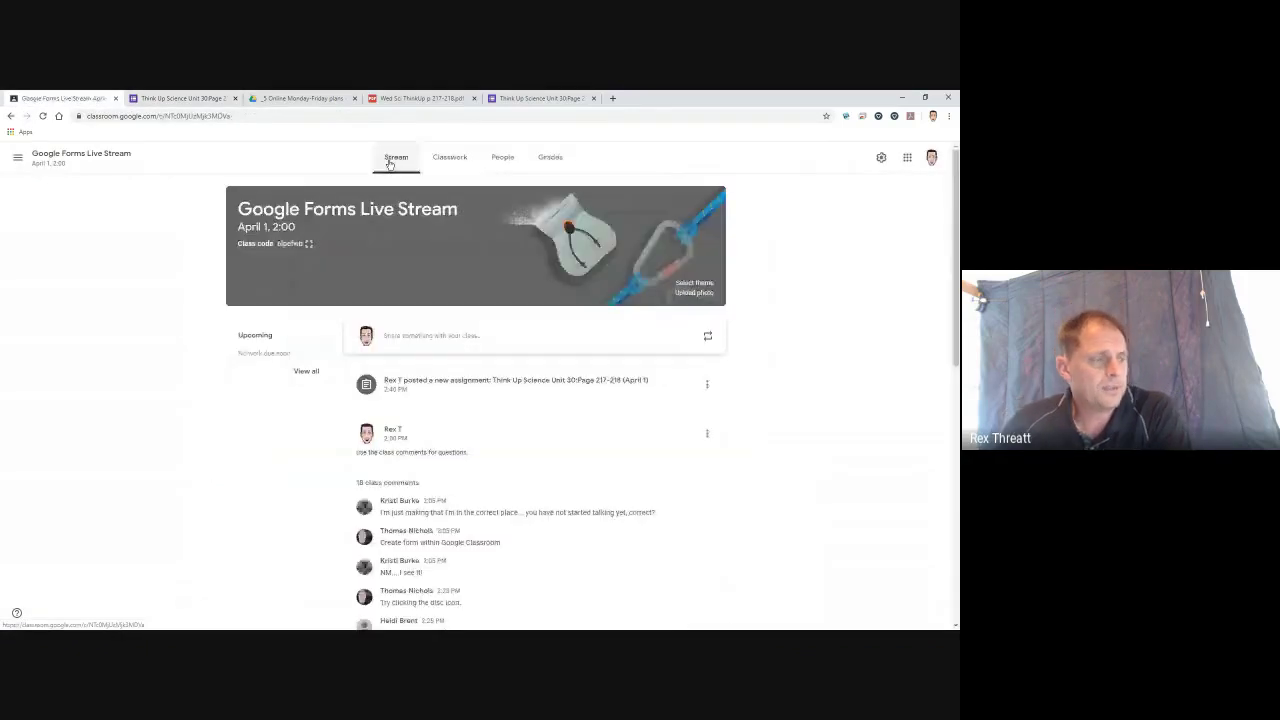
scroll(748, 350, "down", 3)
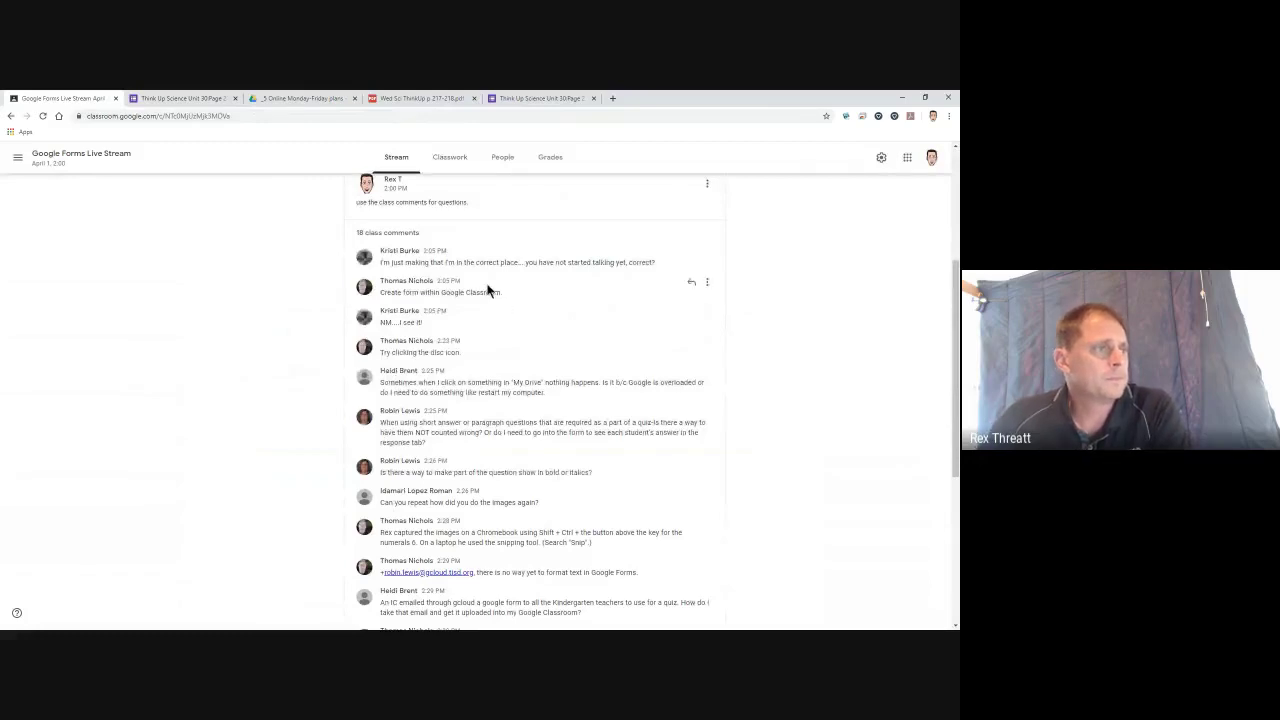
scroll(488, 289, "down", 1)
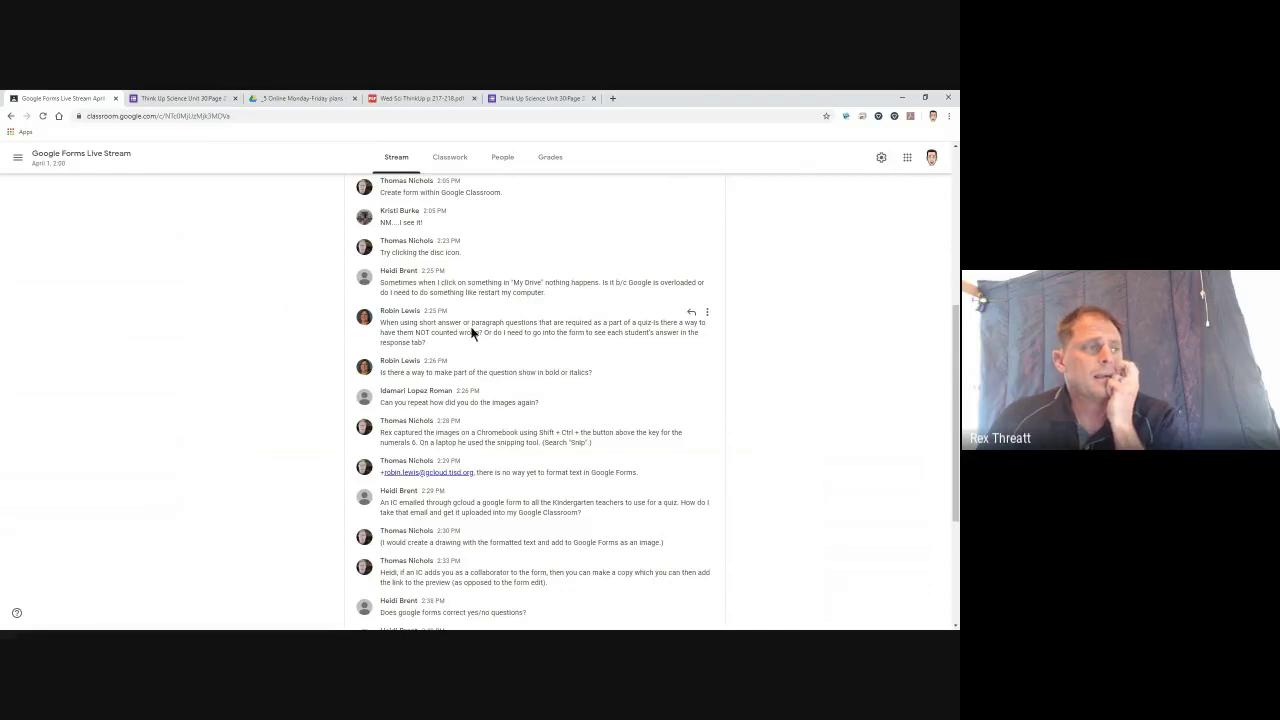
left_click_drag(392, 322, 435, 340)
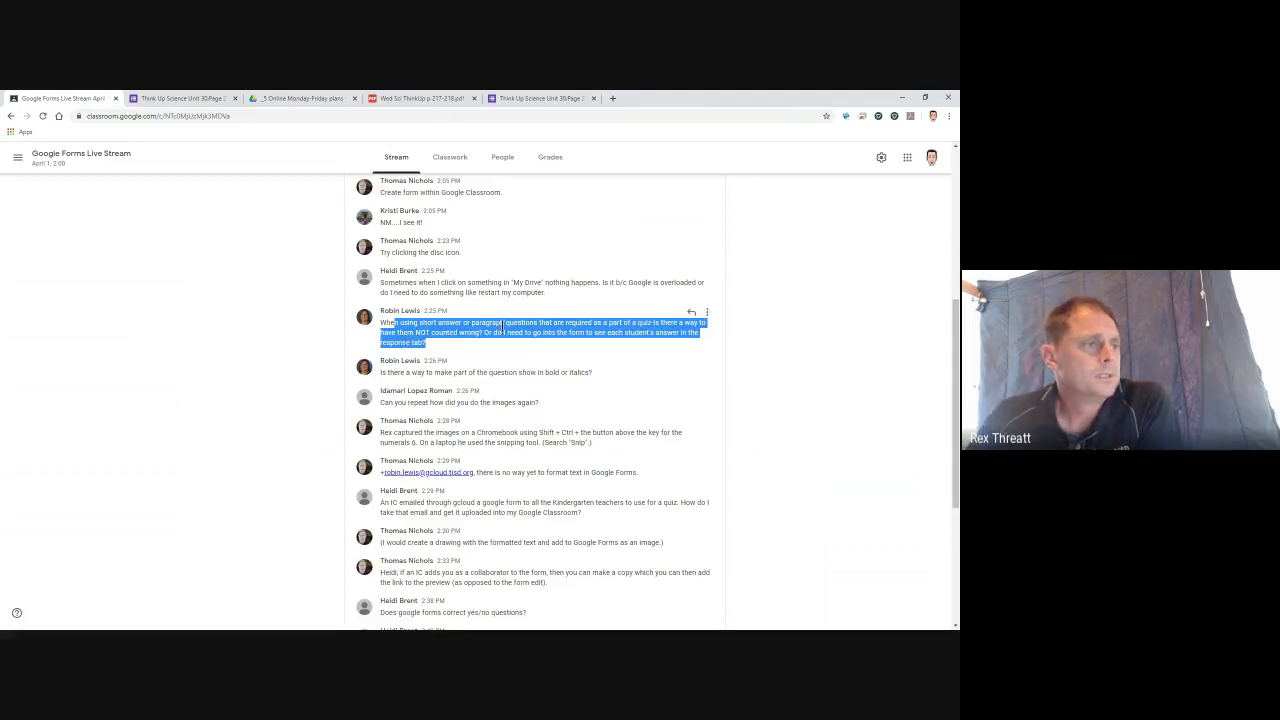
scroll(503, 326, "down", 1)
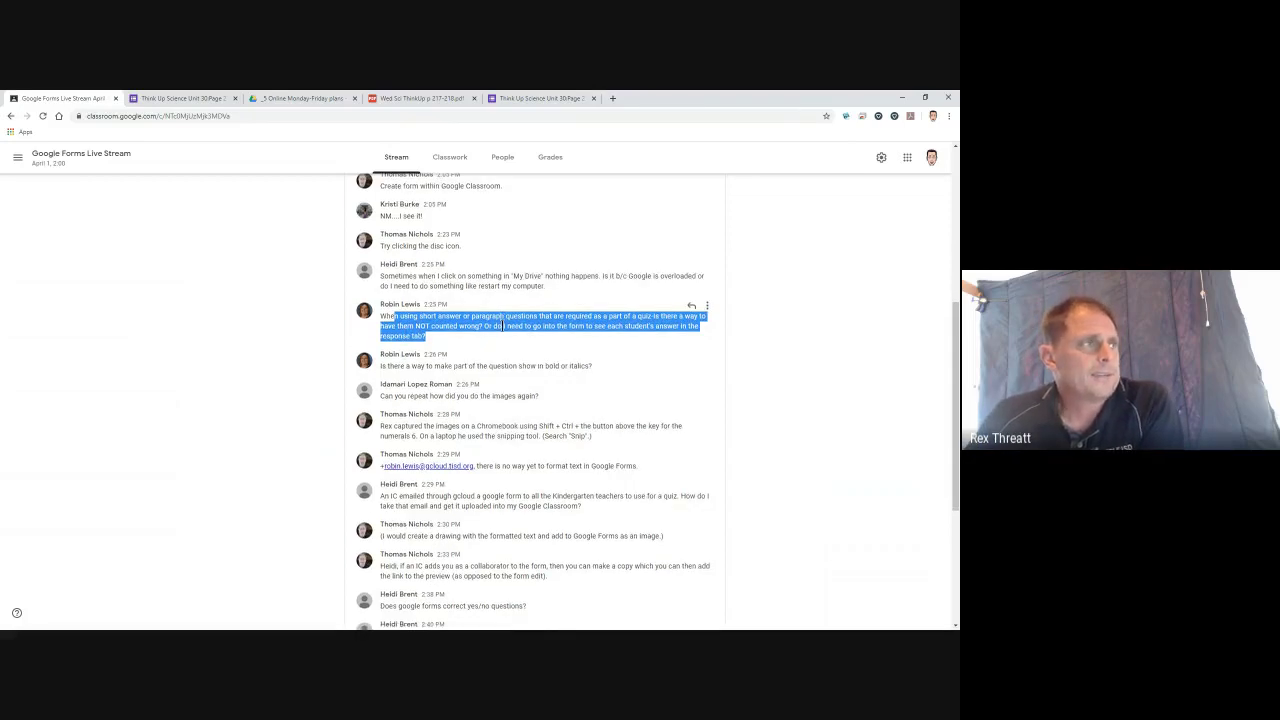
scroll(503, 326, "down", 1)
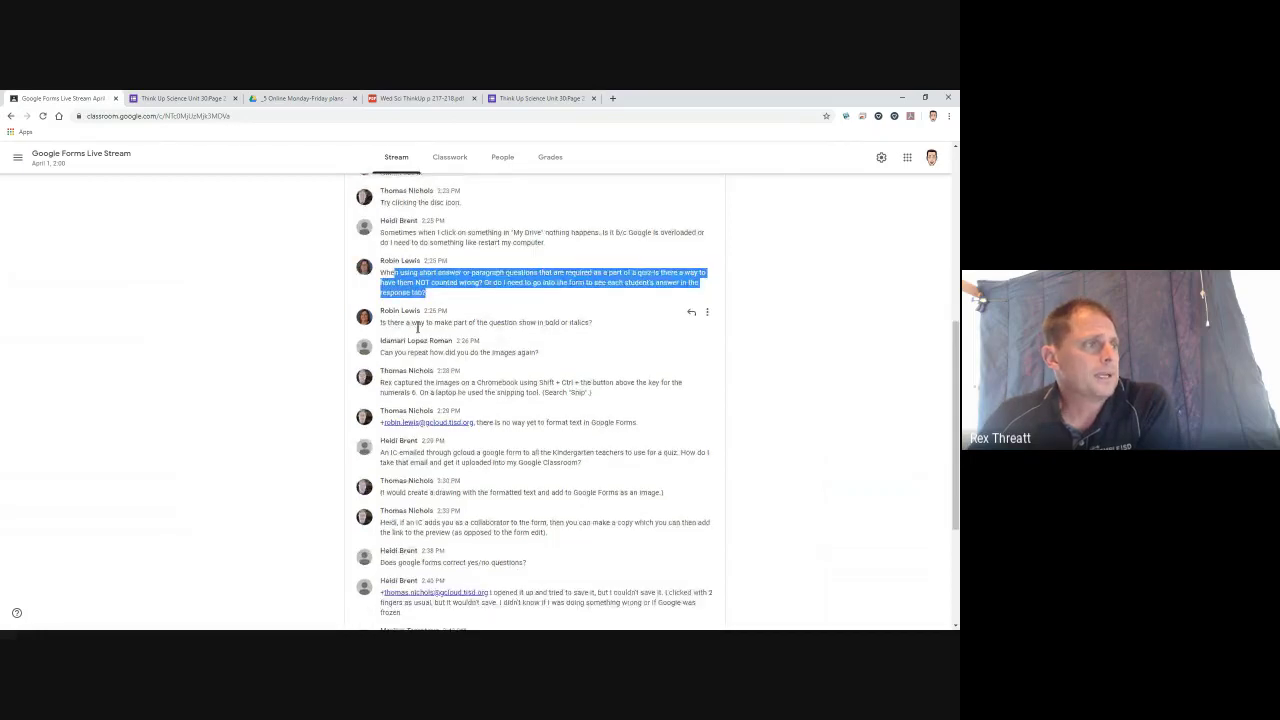
- Return to the quiz's questions in Google Forms and select the word "correct" in the plant life cycle sequence question
left_click(196, 99)
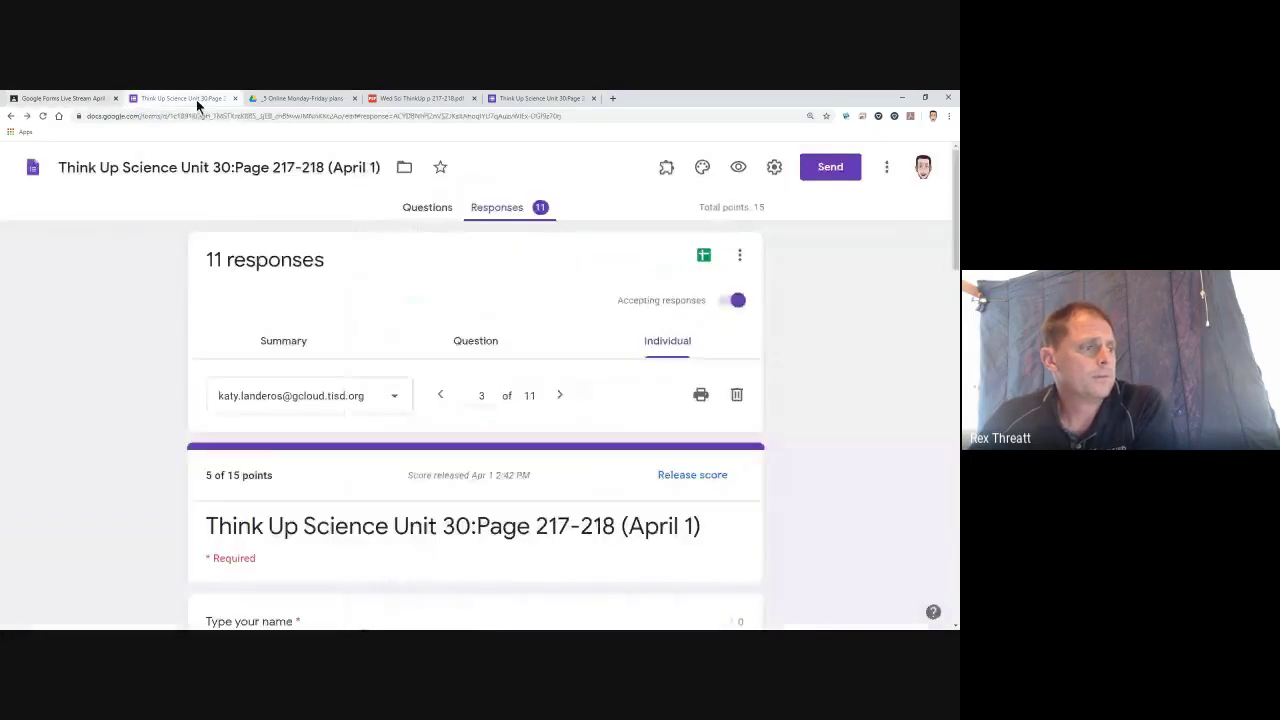
left_click(427, 208)
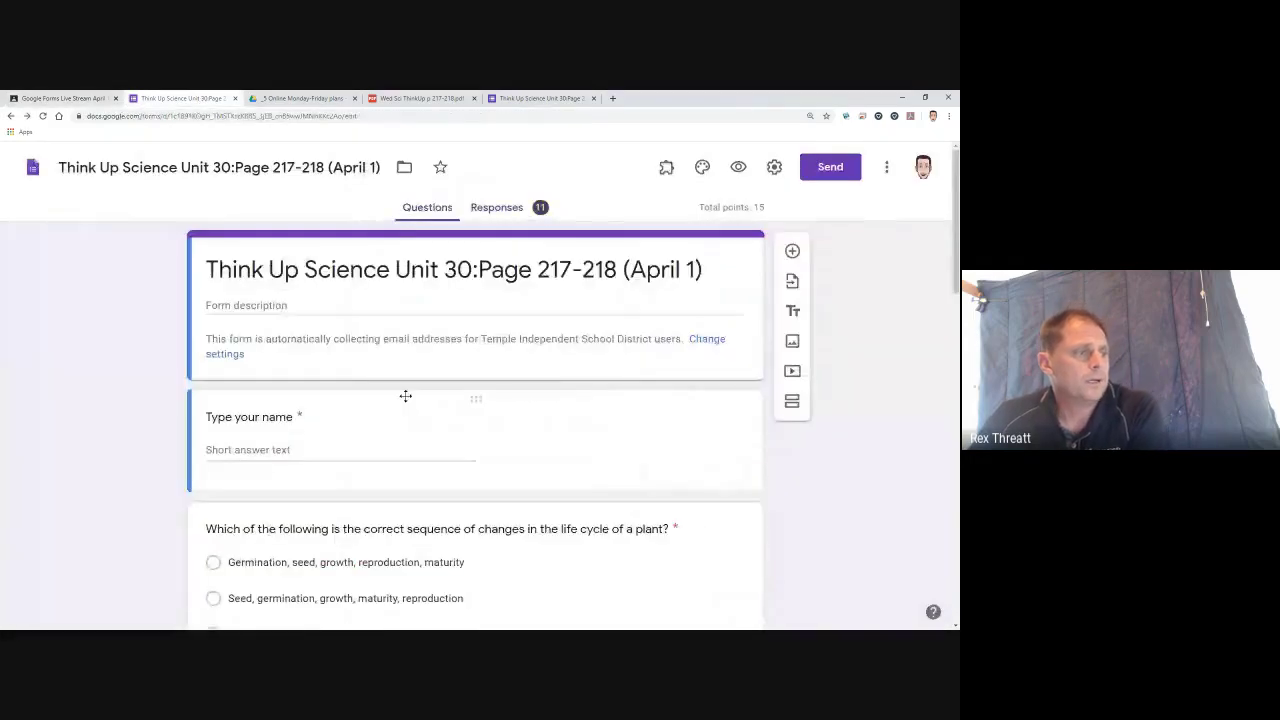
scroll(405, 396, "down", 1)
left_click(386, 439)
left_click(381, 441)
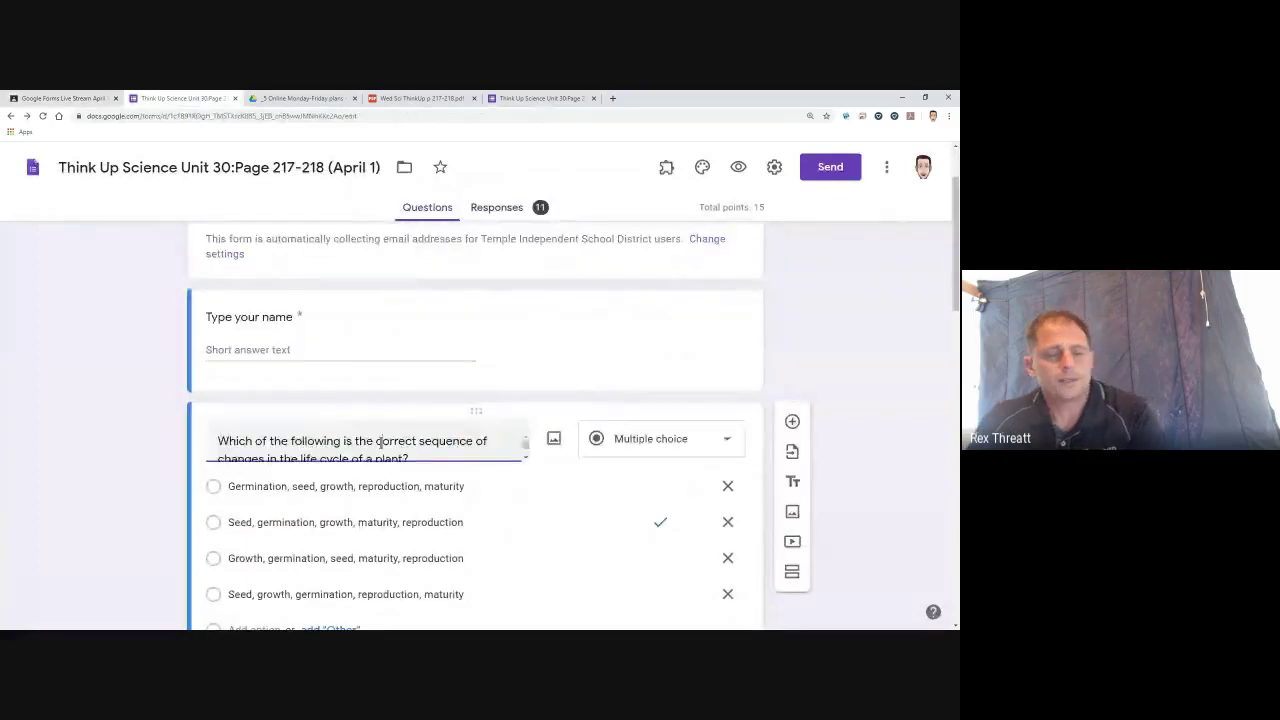
double_click(396, 441)
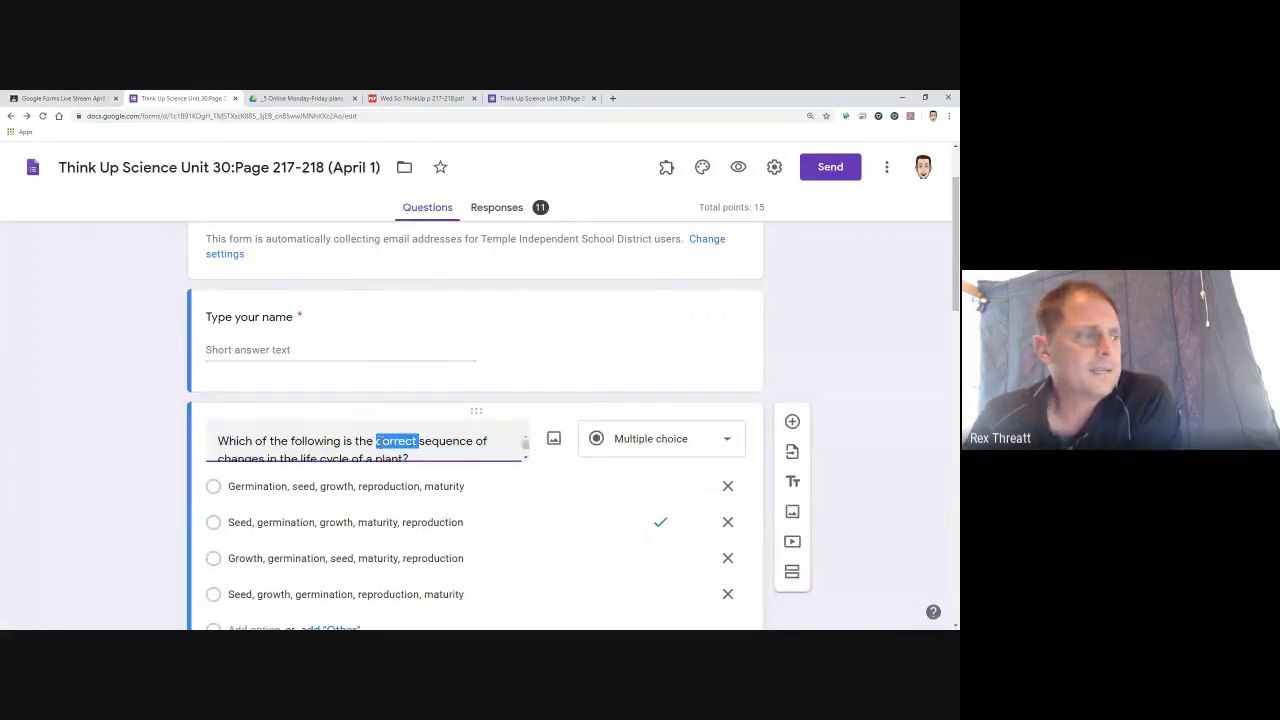
- Go back to the Classroom stream and highlight the comment asking to repeat how the images were done
left_click(78, 102)
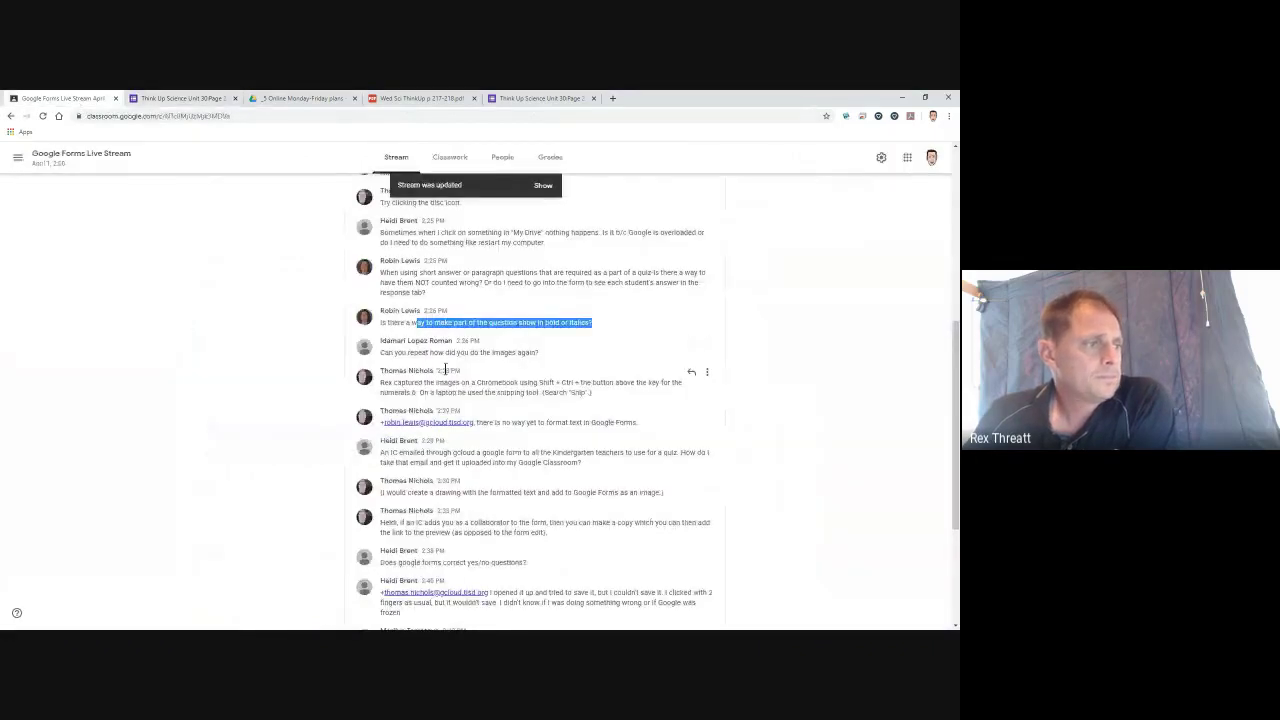
scroll(445, 370, "down", 1)
left_click_drag(407, 302, 495, 305)
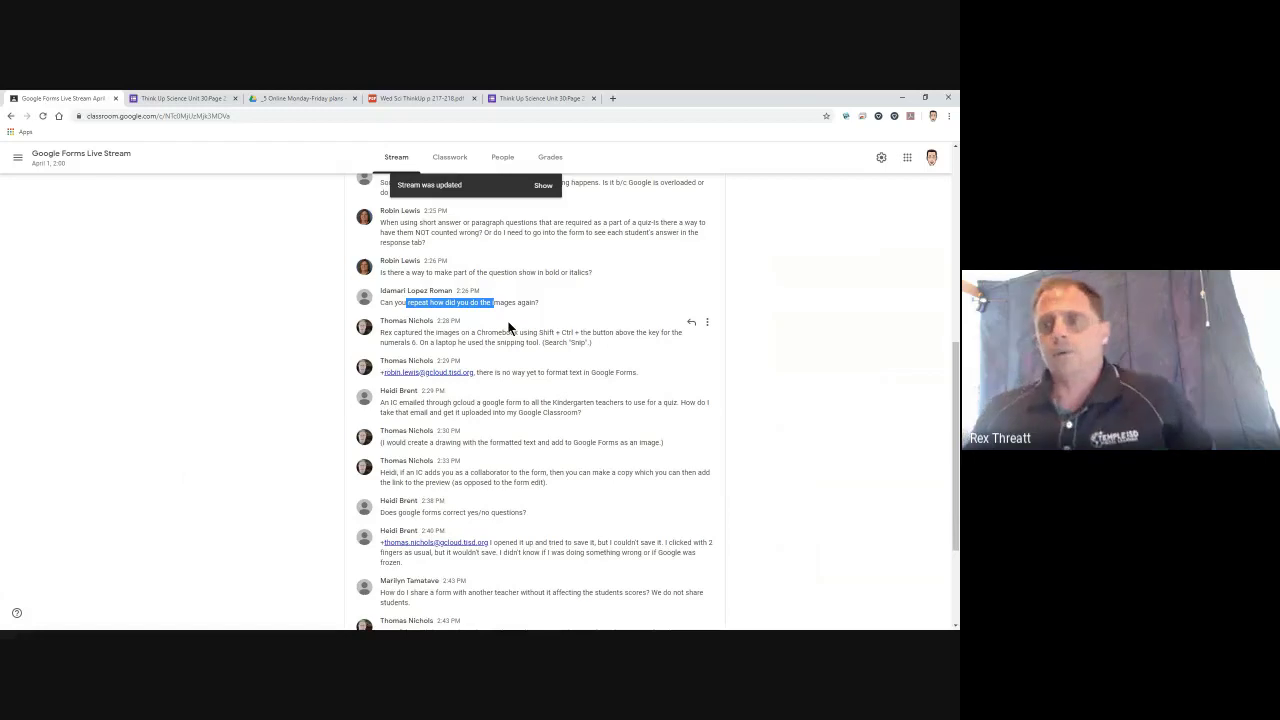
scroll(508, 328, "down", 1)
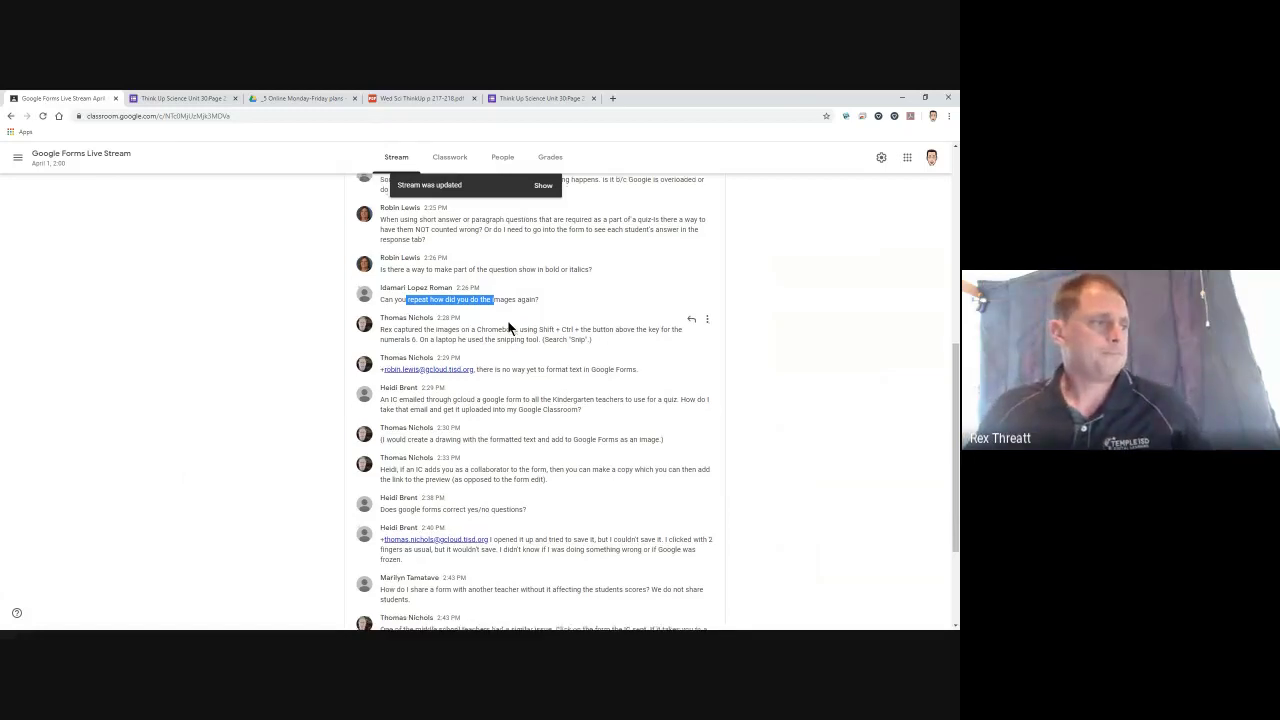
scroll(508, 328, "down", 2)
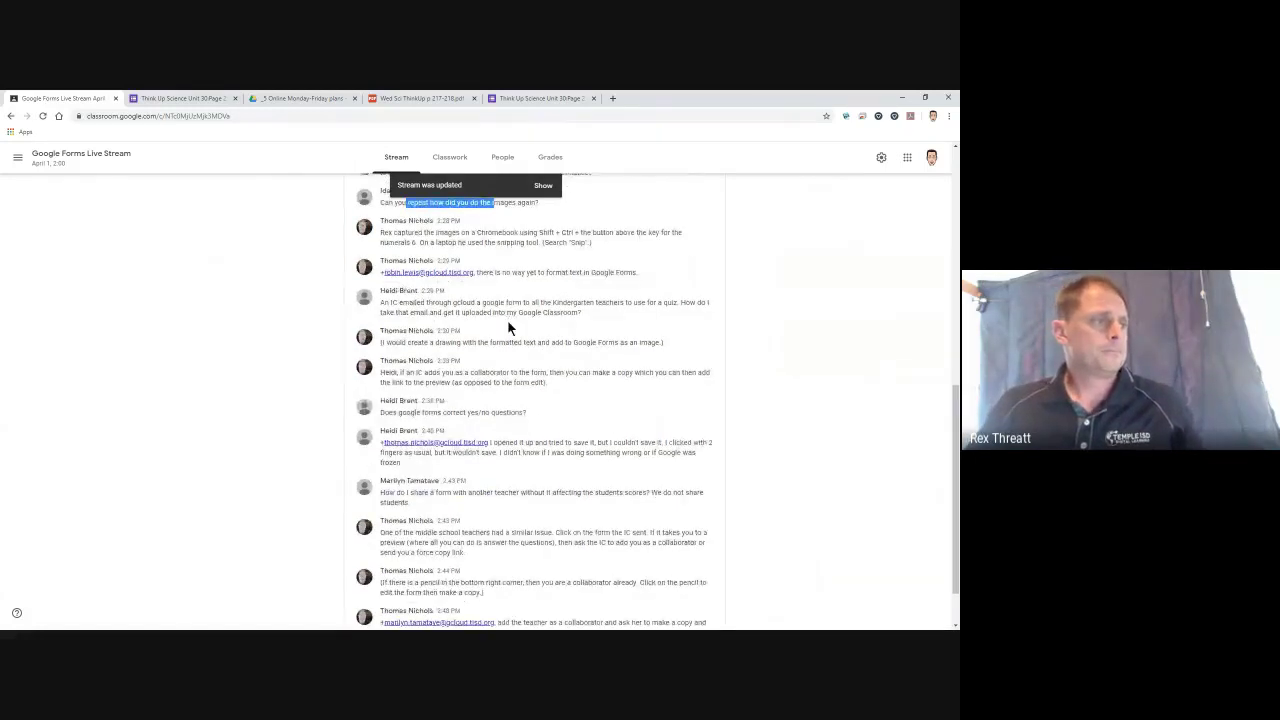
- Highlight the comment's collaborator advice, and show the quiz form's options for making a copy and adding collaborators
scroll(508, 327, "down", 1)
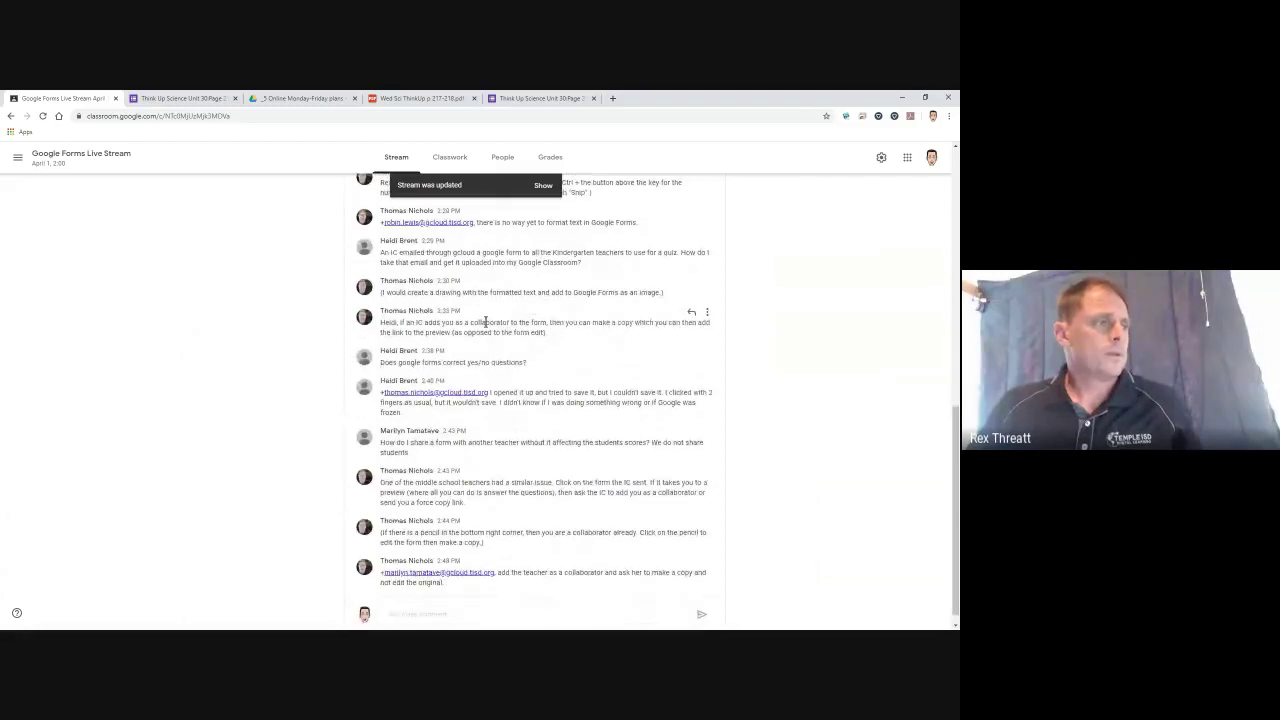
left_click_drag(476, 323, 528, 323)
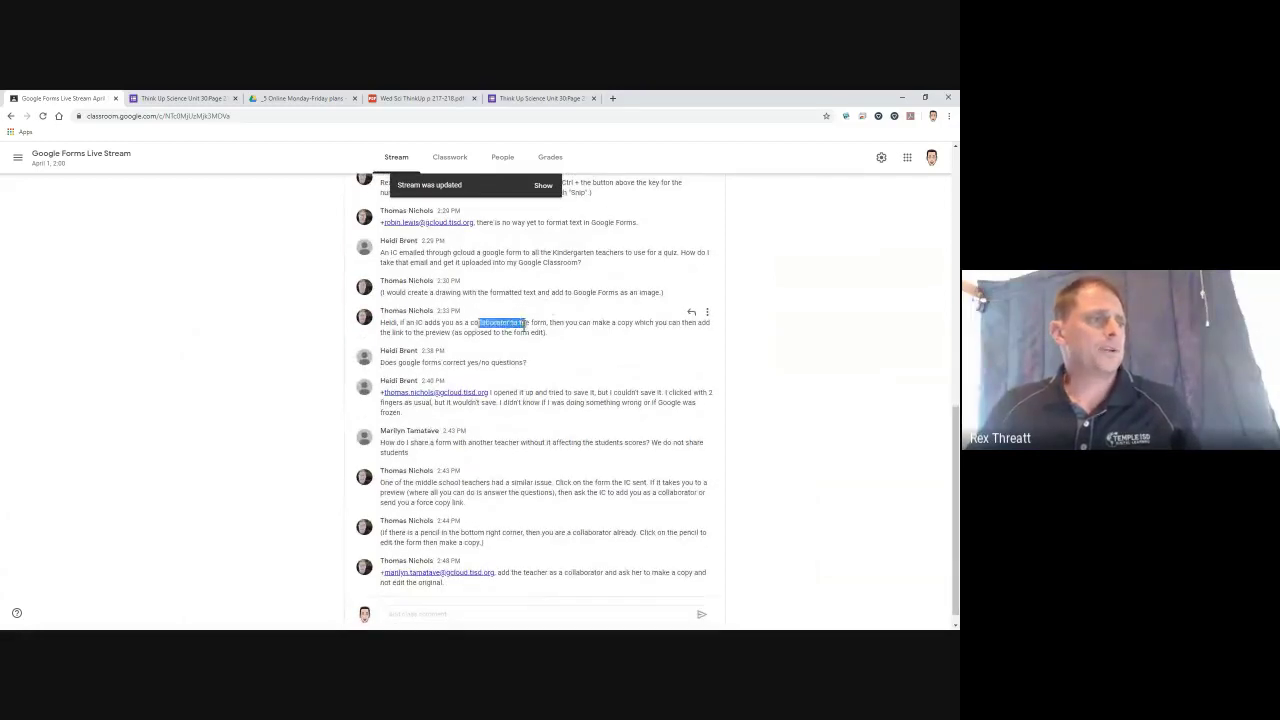
left_click(173, 101)
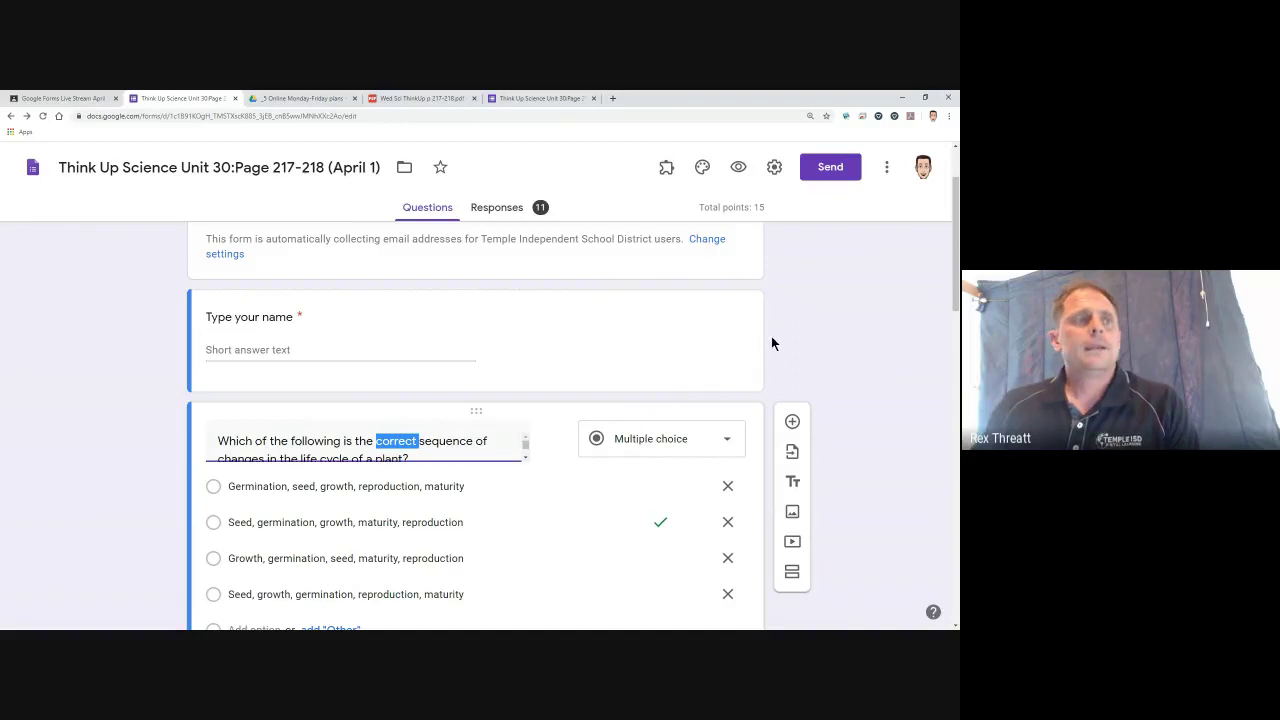
left_click(886, 172)
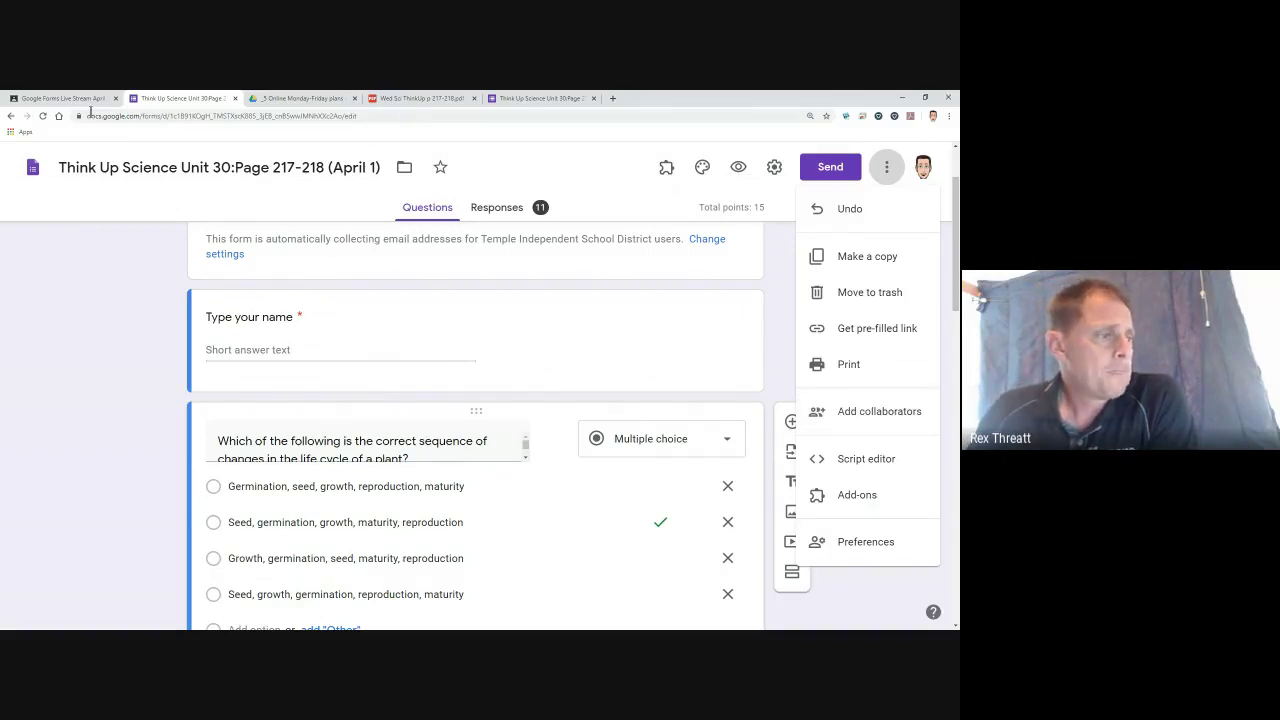
- Return to the class comments and highlight the question about sharing a form with another teacher without affecting students' scores
left_click(62, 98)
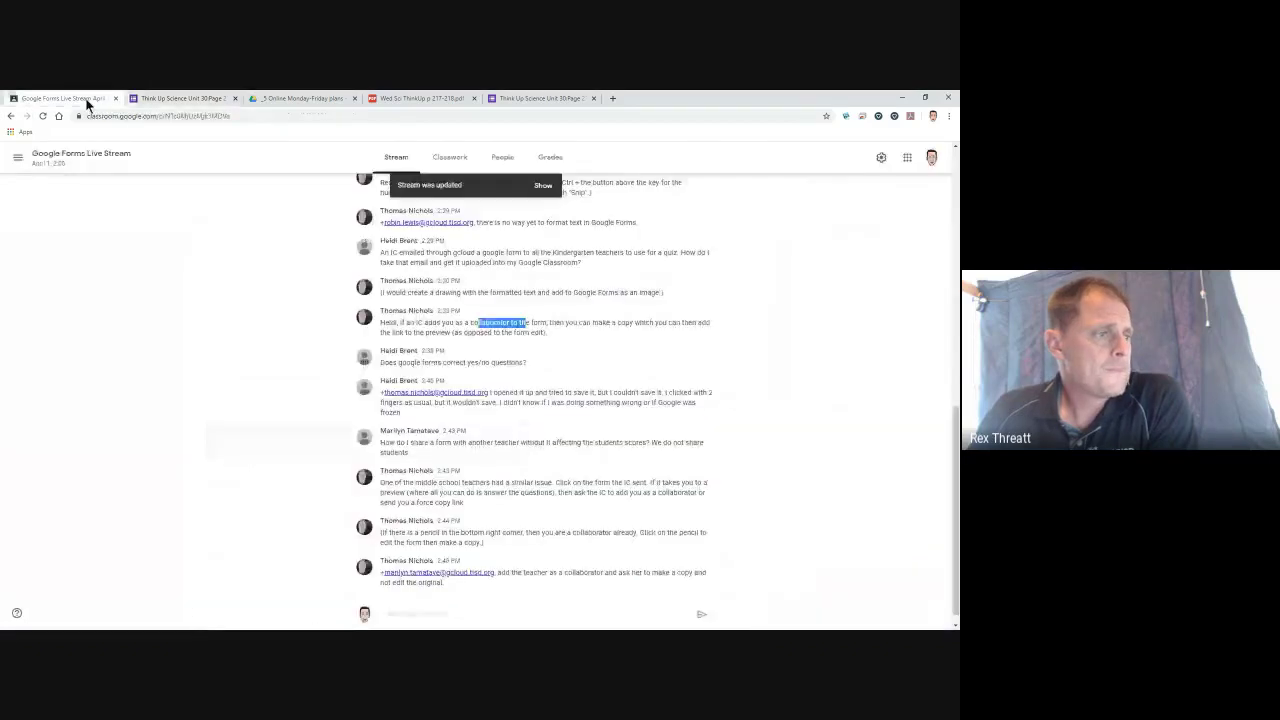
scroll(511, 420, "down", 1)
left_click_drag(414, 428, 644, 430)
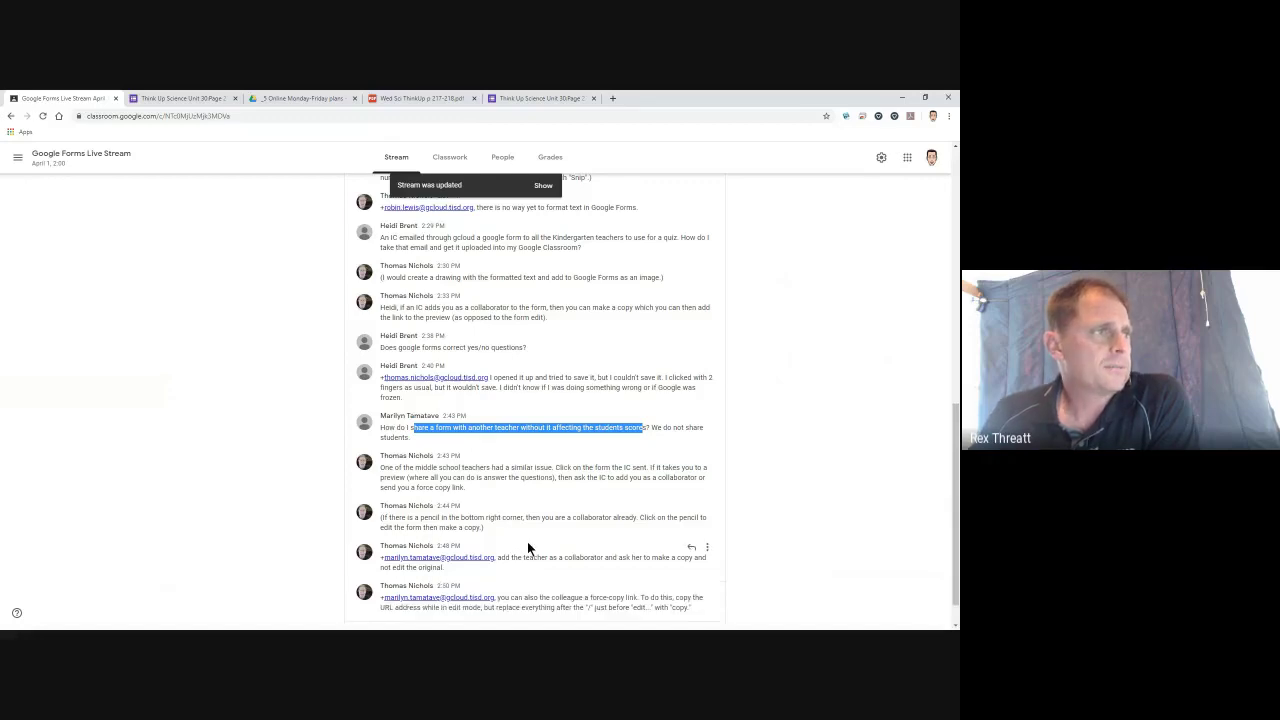
- Check the updated Classroom stream for new posts and remaining questions in the class comments, and return to the class header
scroll(527, 541, "up", 20)
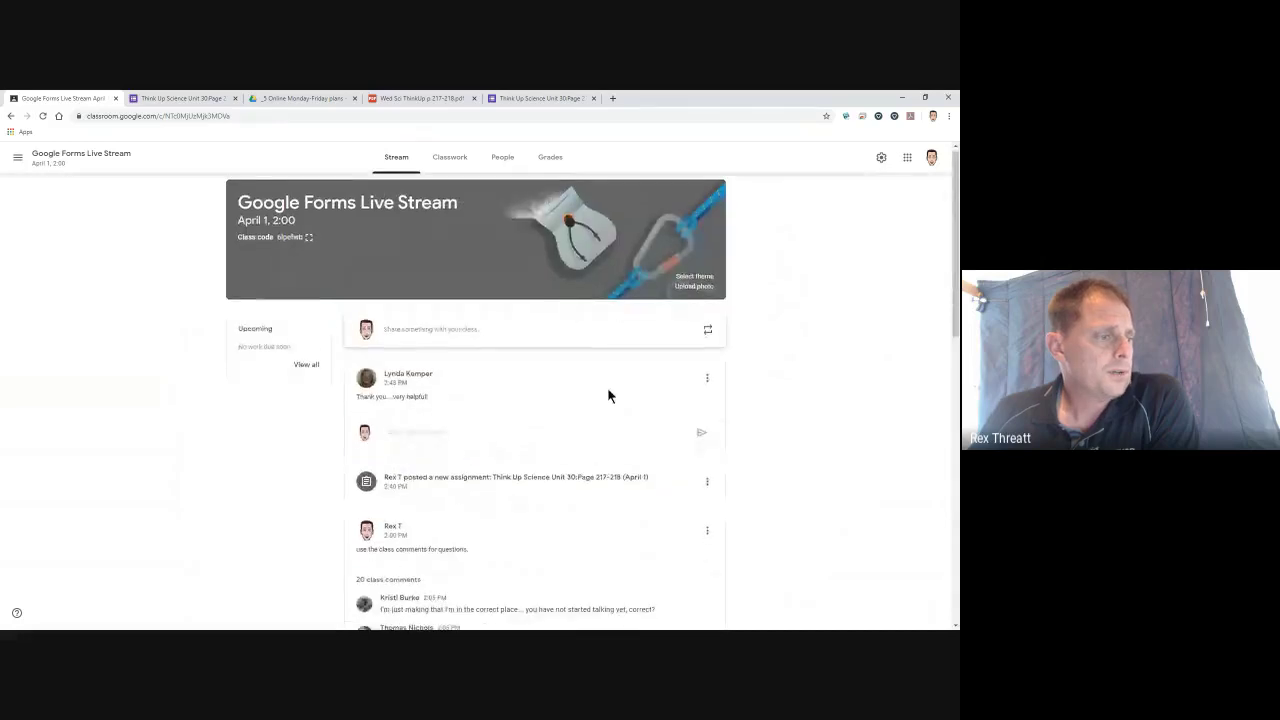
scroll(608, 390, "down", 1)
scroll(607, 395, "down", 1)
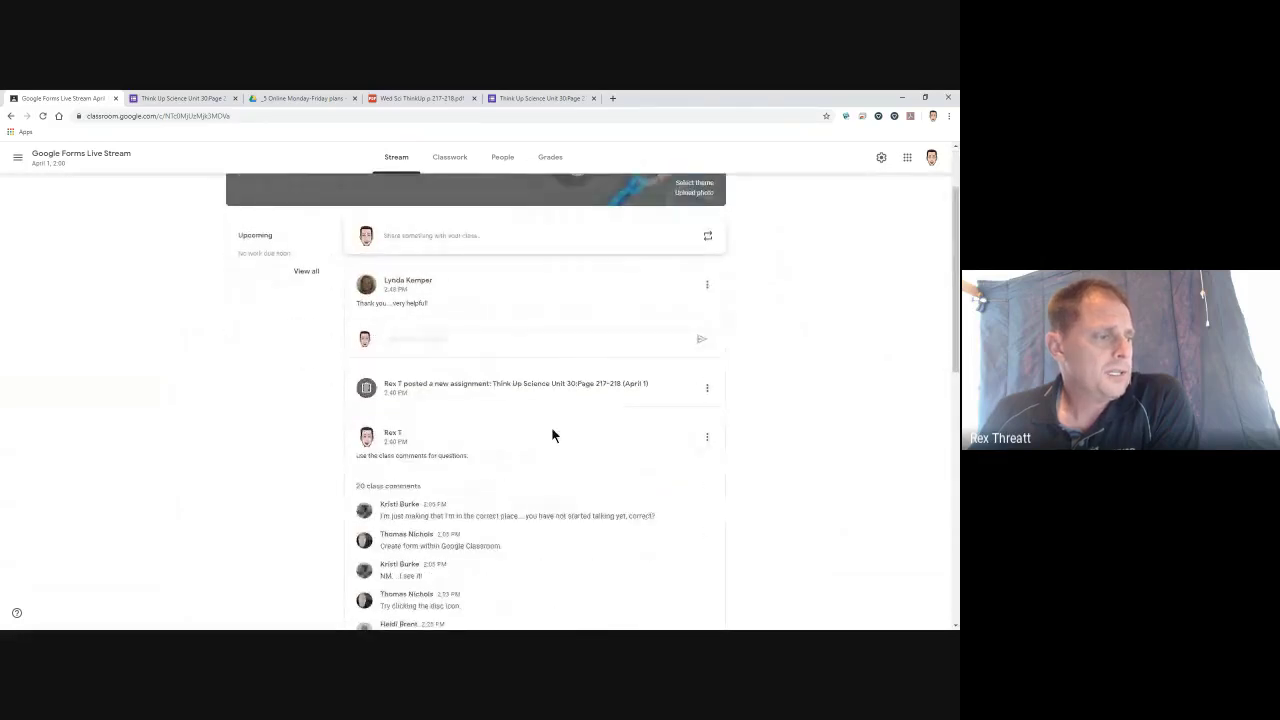
scroll(553, 435, "down", 7)
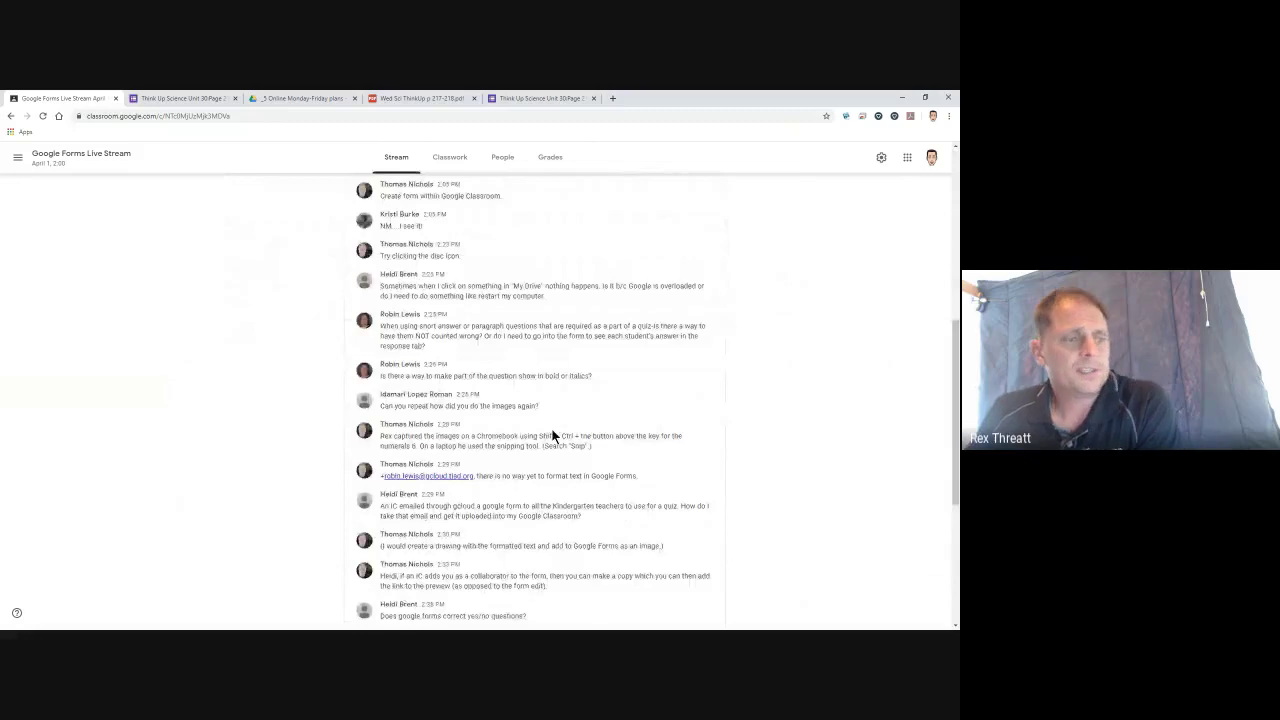
scroll(553, 435, "down", 6)
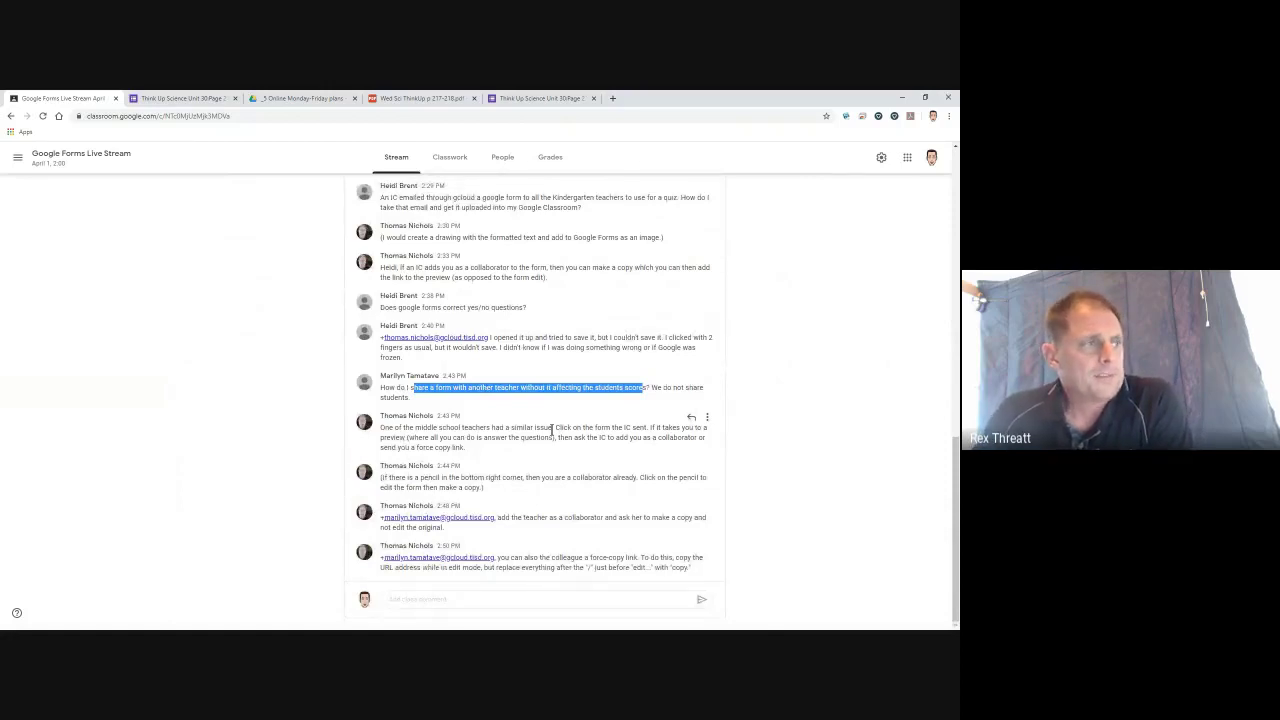
scroll(551, 429, "up", 1)
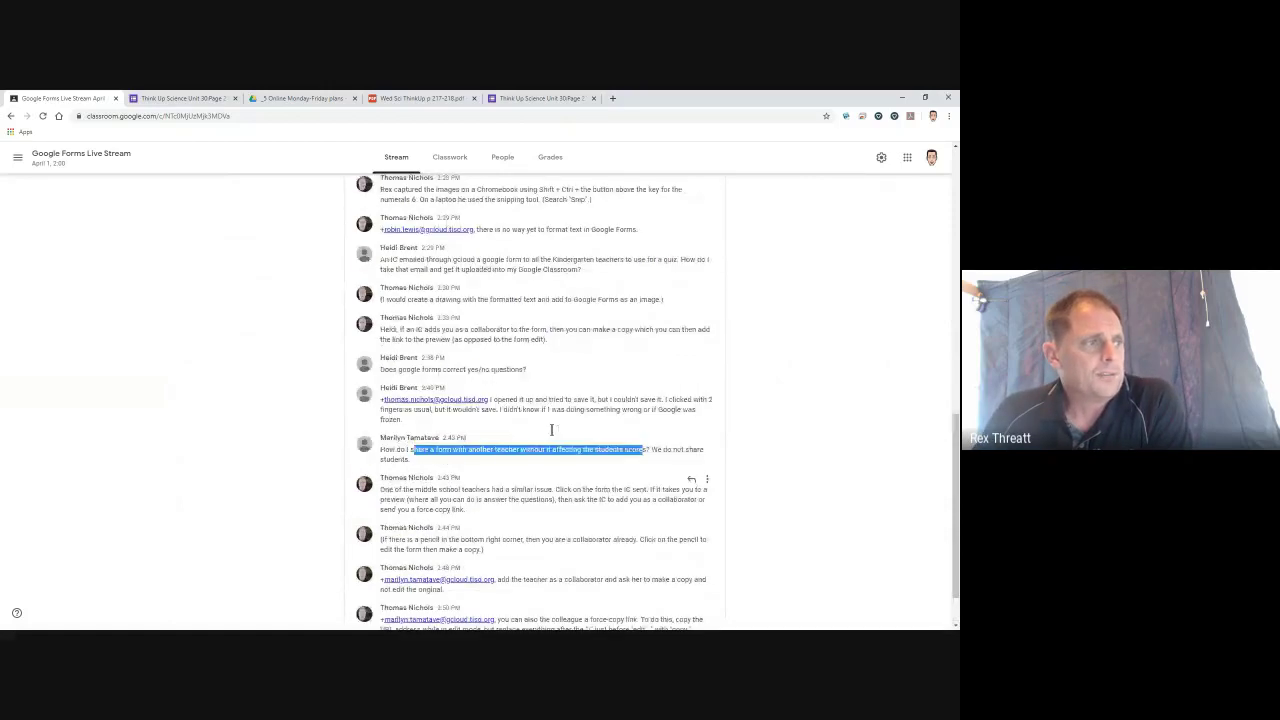
scroll(551, 429, "up", 10)
scroll(552, 432, "up", 3)
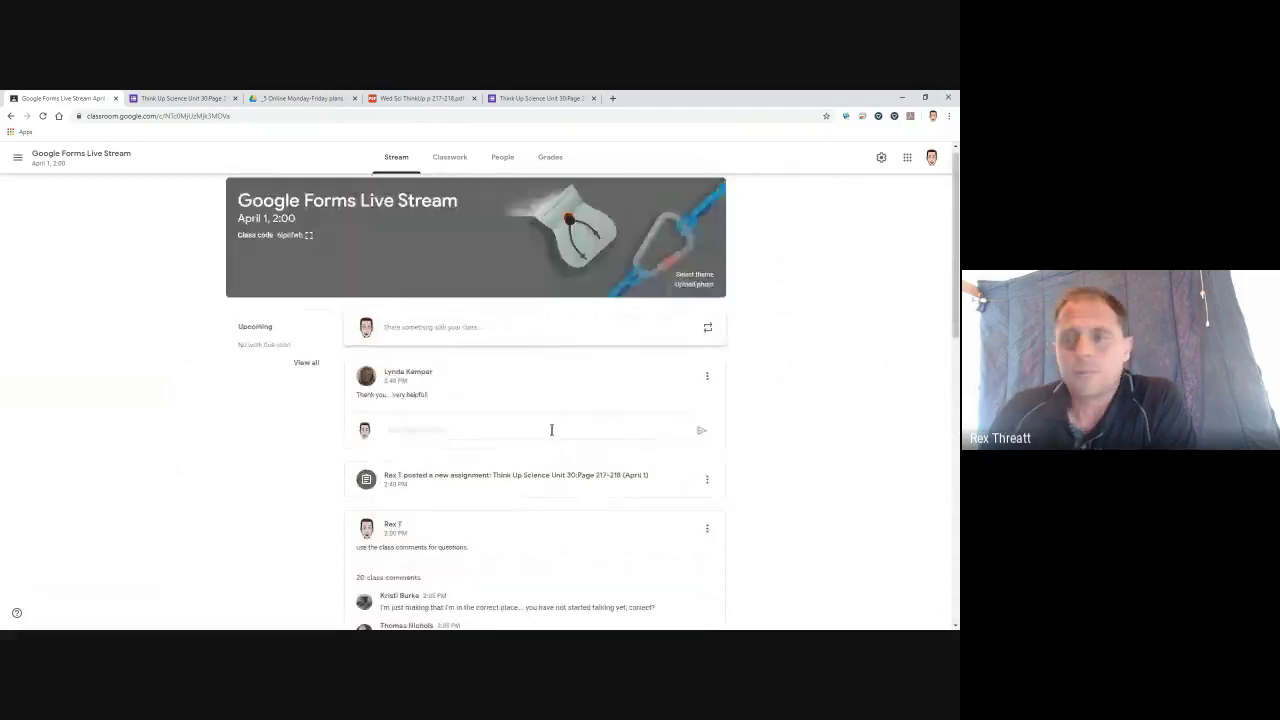